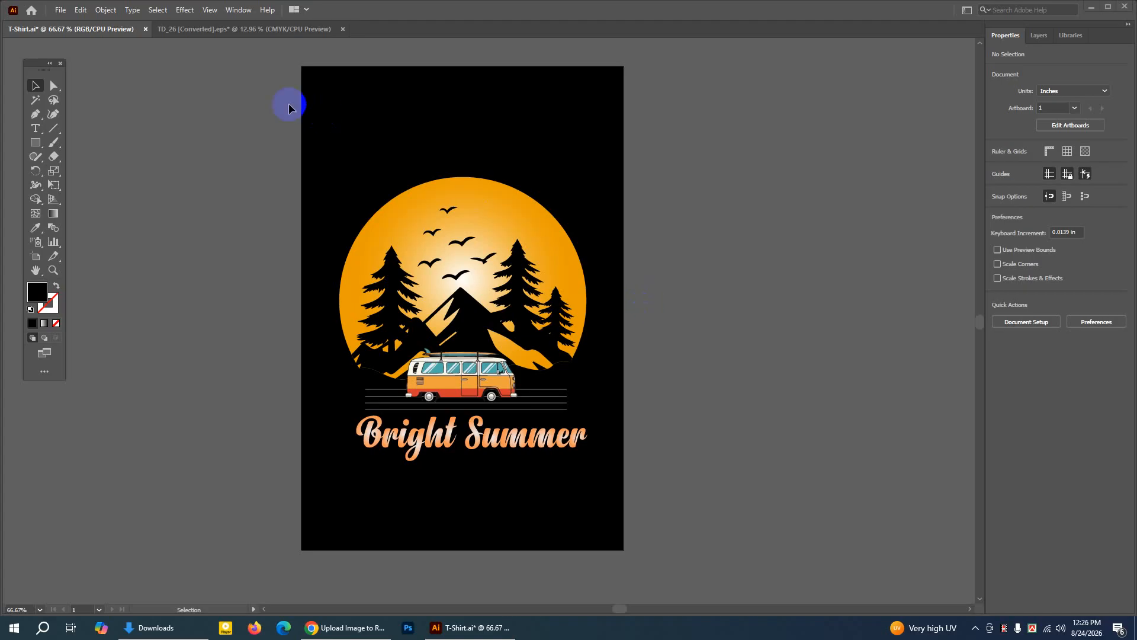
View the TD_26 sample T-shirt design document, and return to the T-Shirt document
click(230, 27)
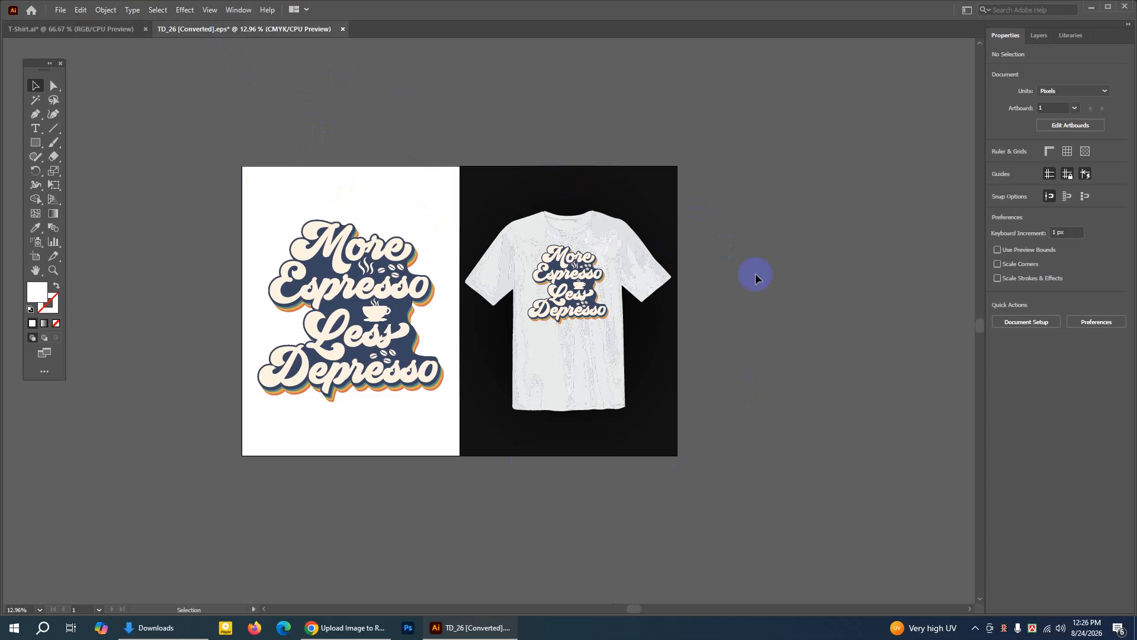
click(32, 33)
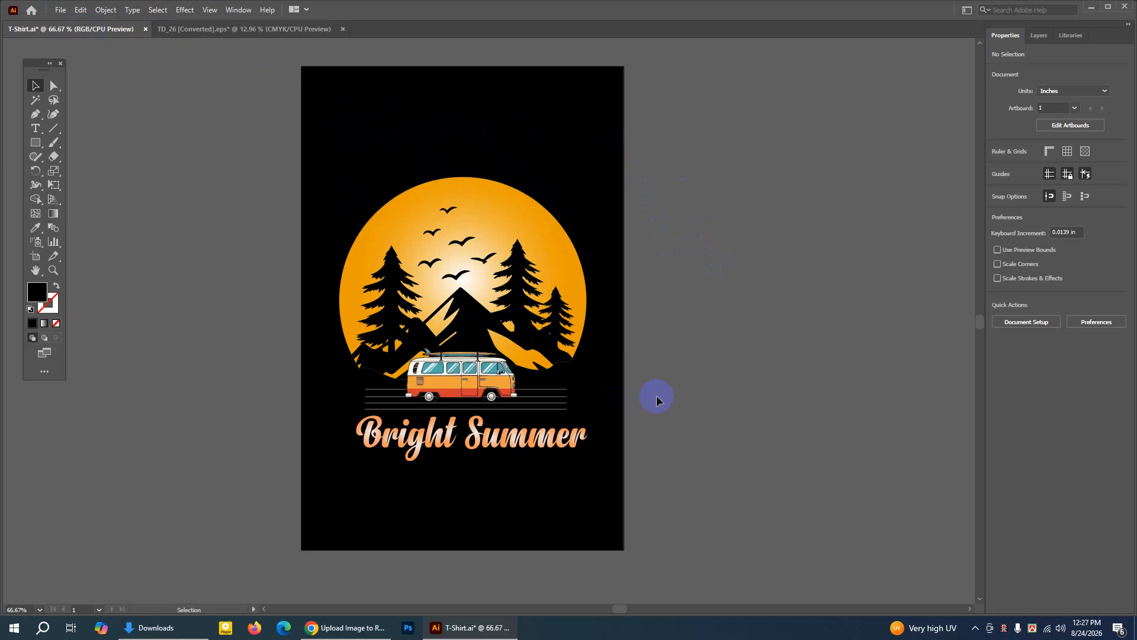
Save the Bright Summer design to the Desktop as T-Shirt.eps in Illustrator EPS format
click(57, 9)
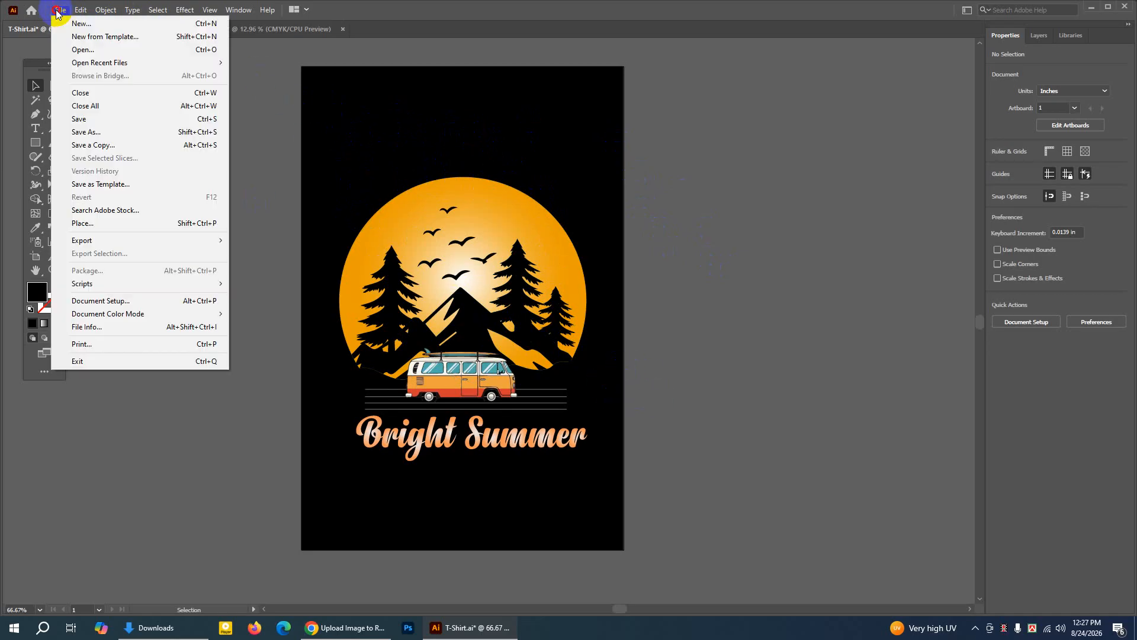
click(95, 133)
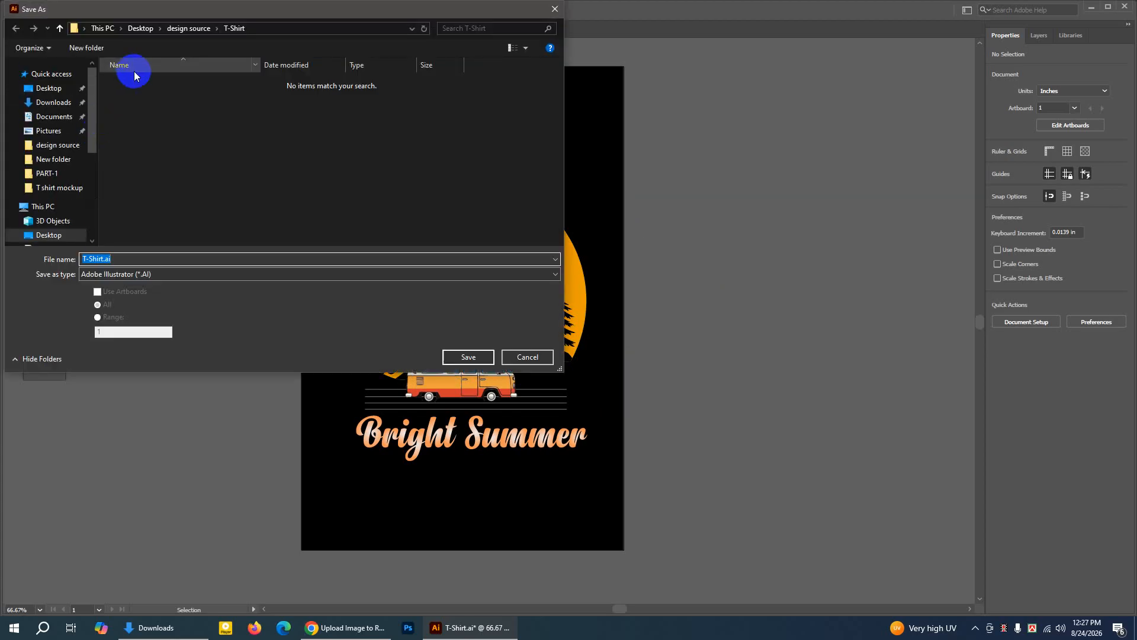
drag(186, 13, 342, 129)
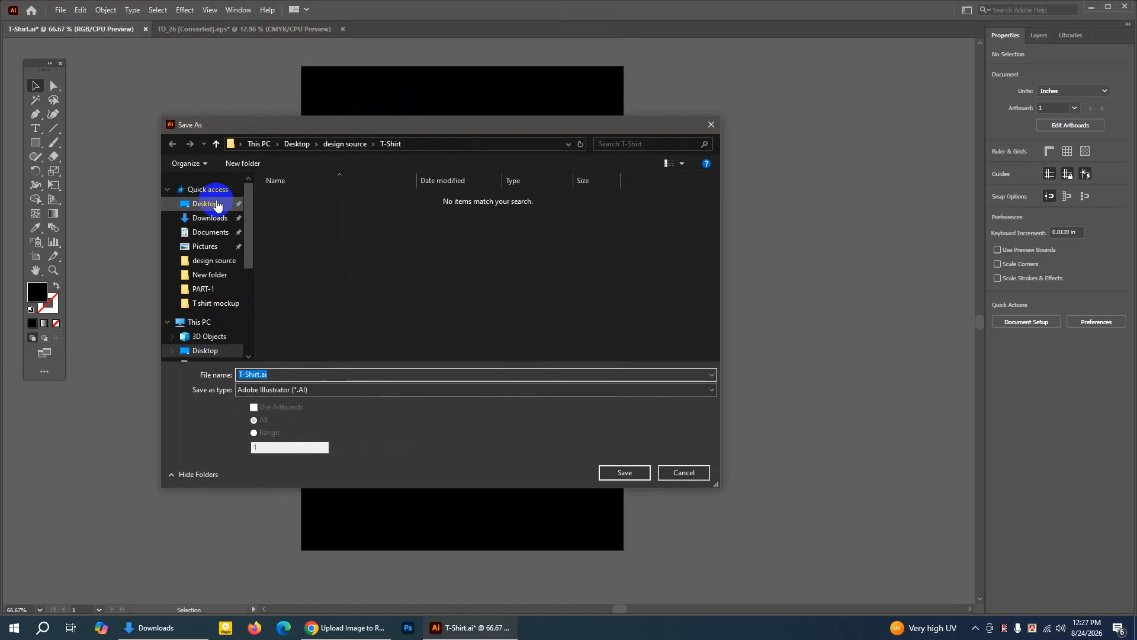
click(210, 212)
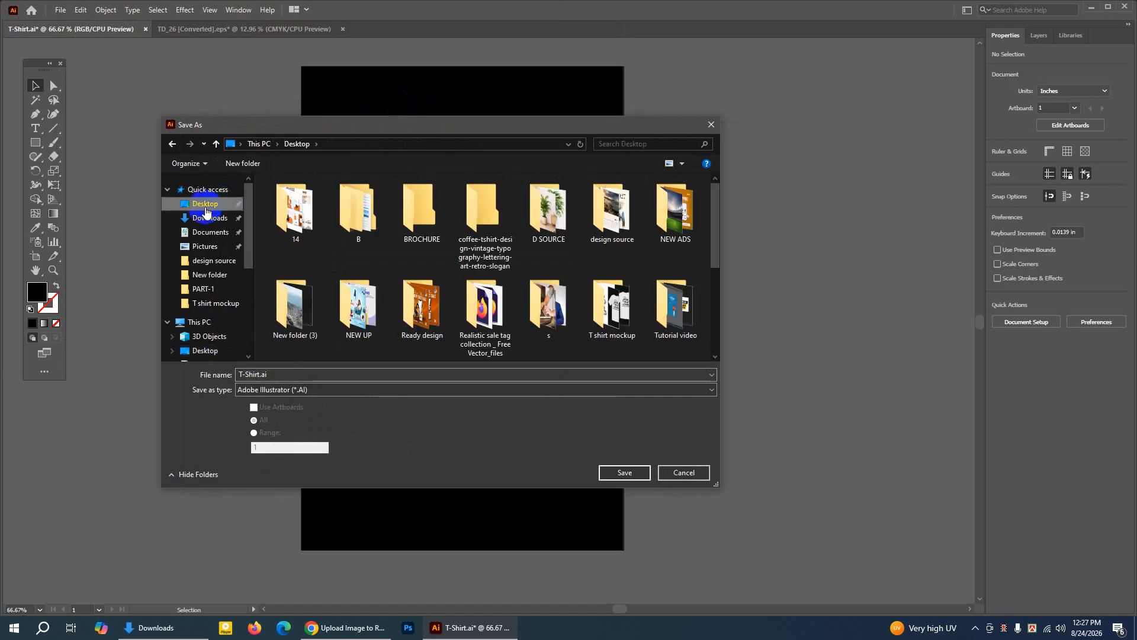
click(274, 395)
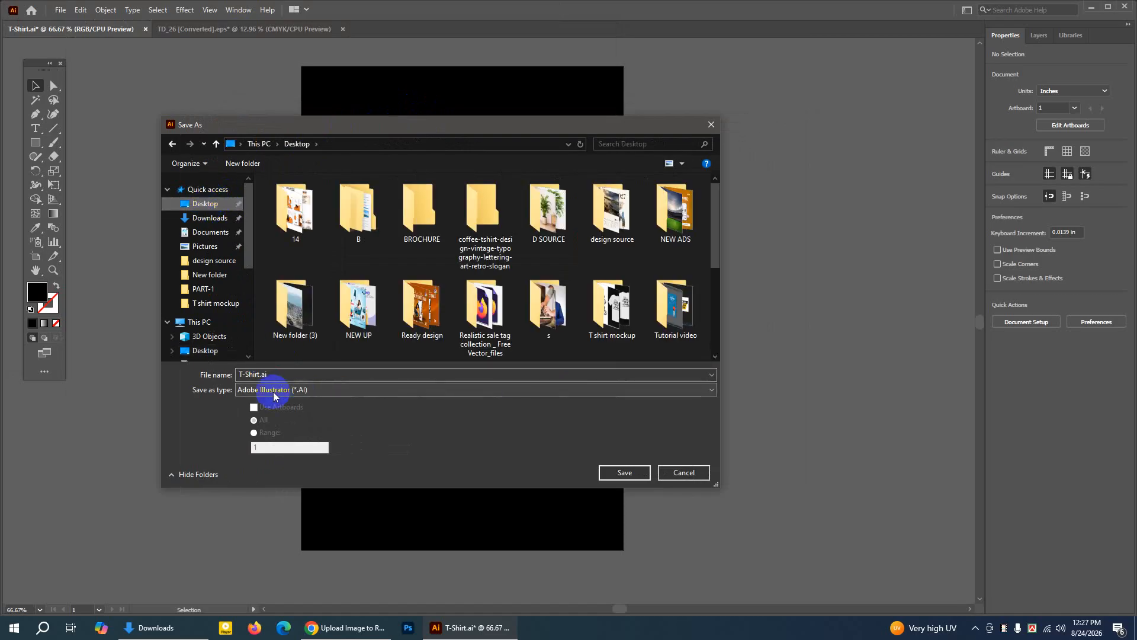
click(243, 396)
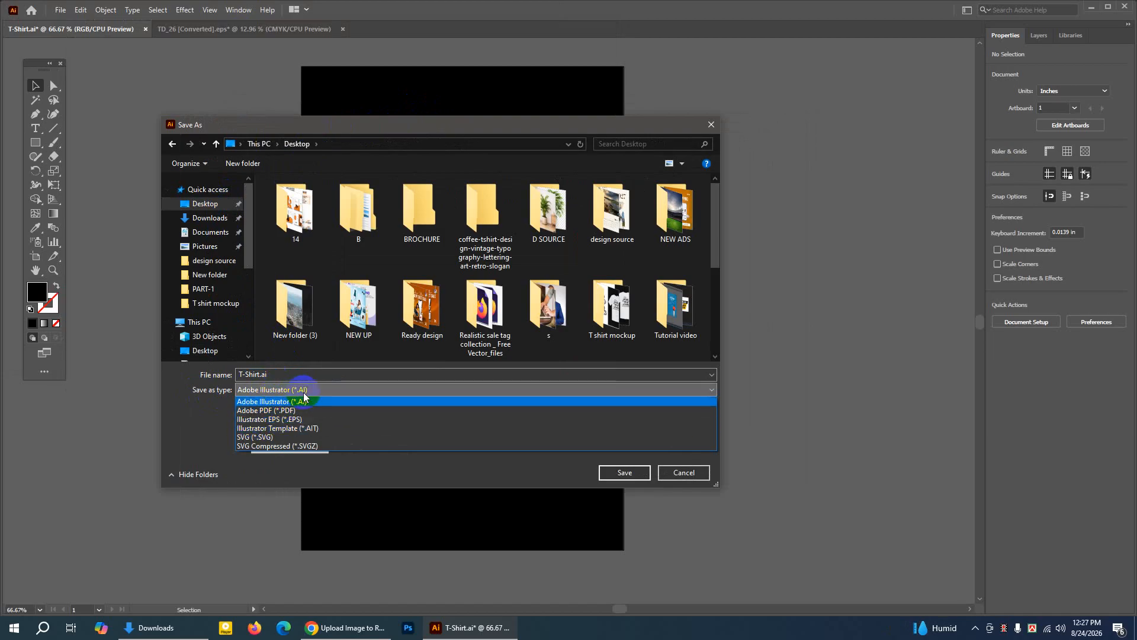
click(273, 422)
click(262, 375)
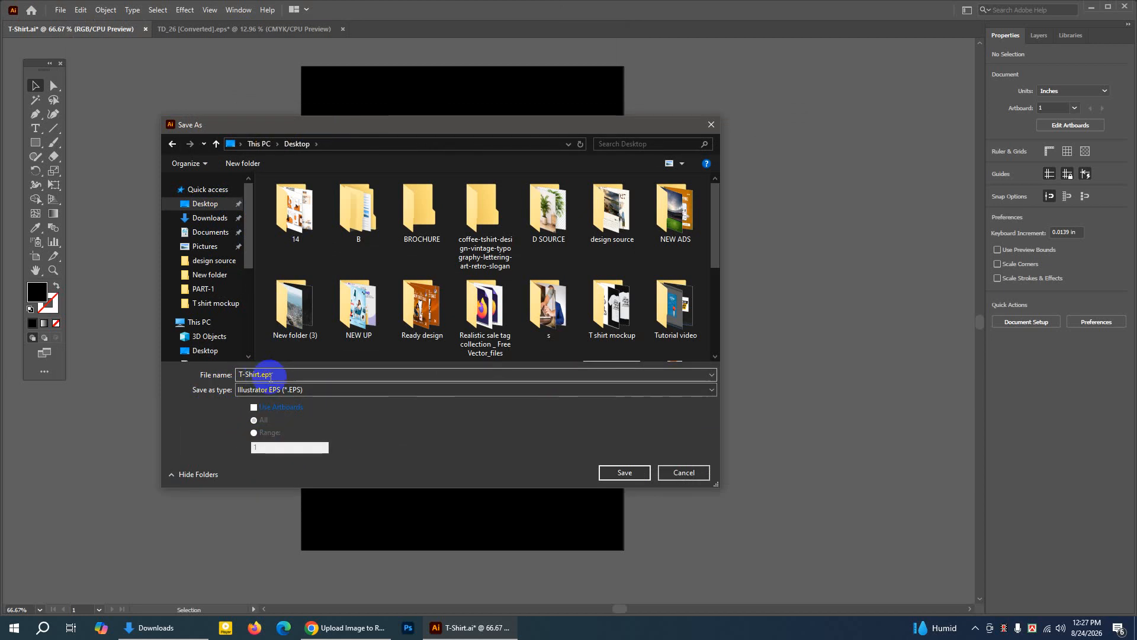
click(209, 207)
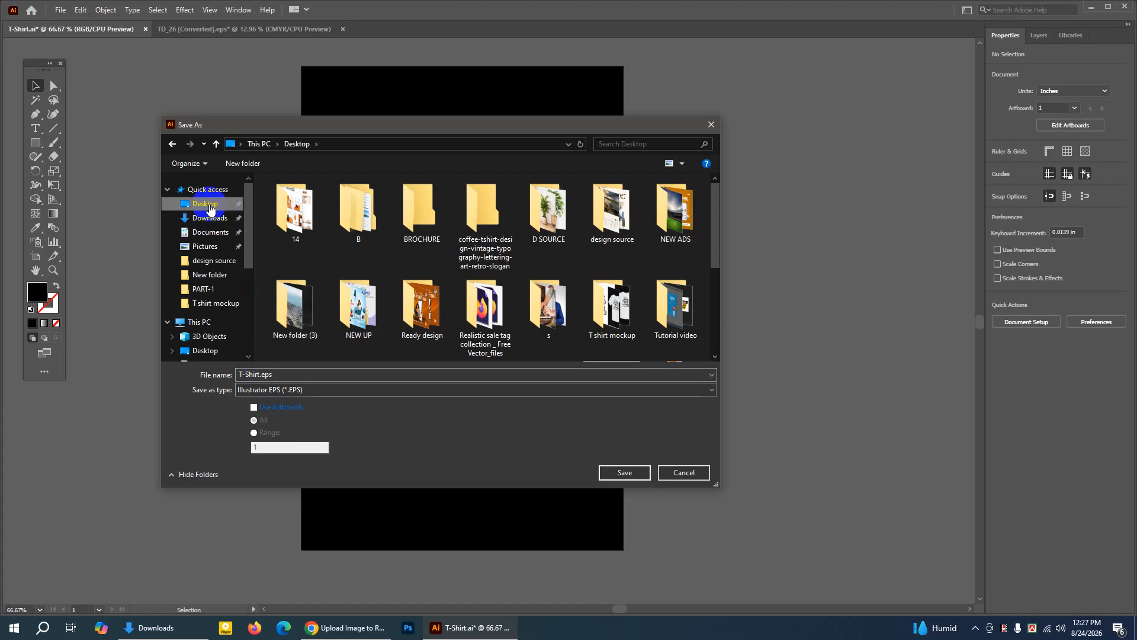
click(279, 393)
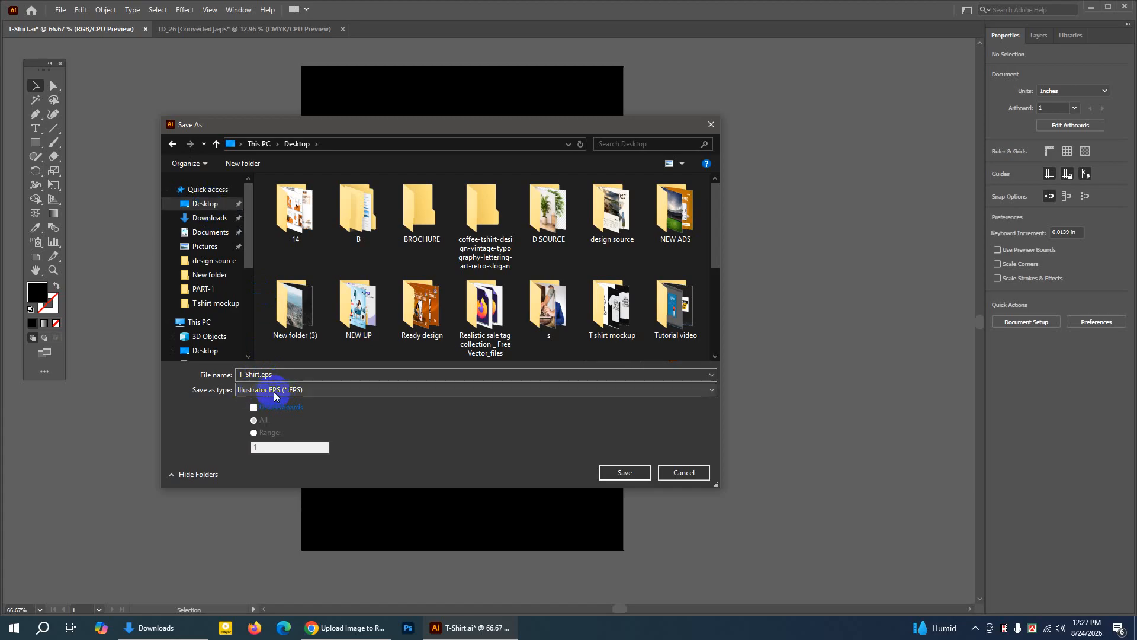
click(293, 393)
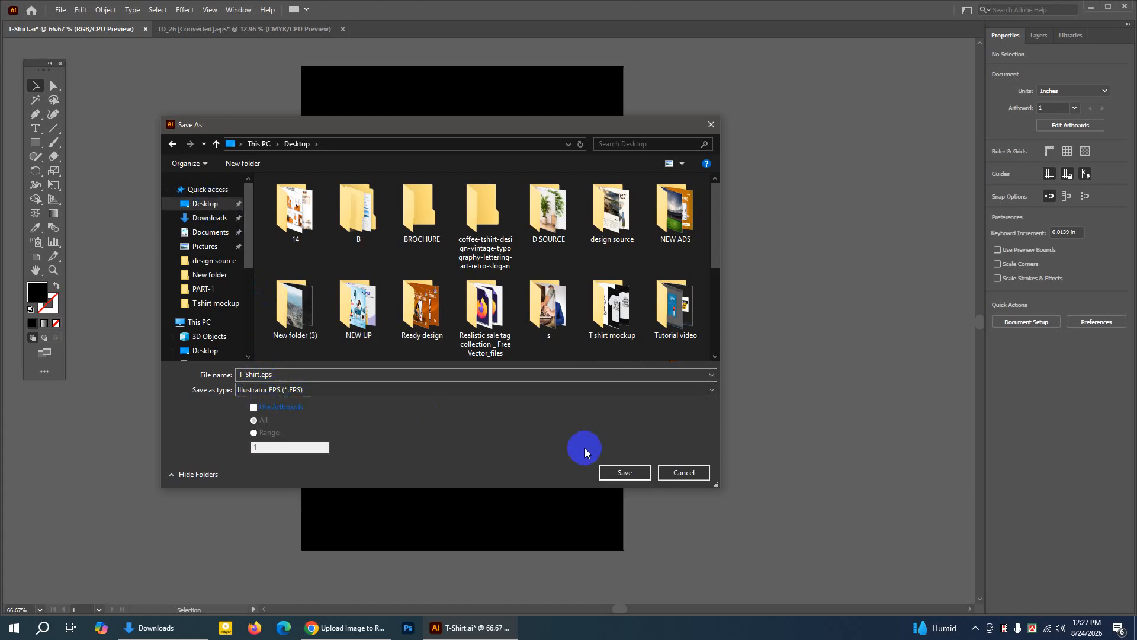
click(626, 472)
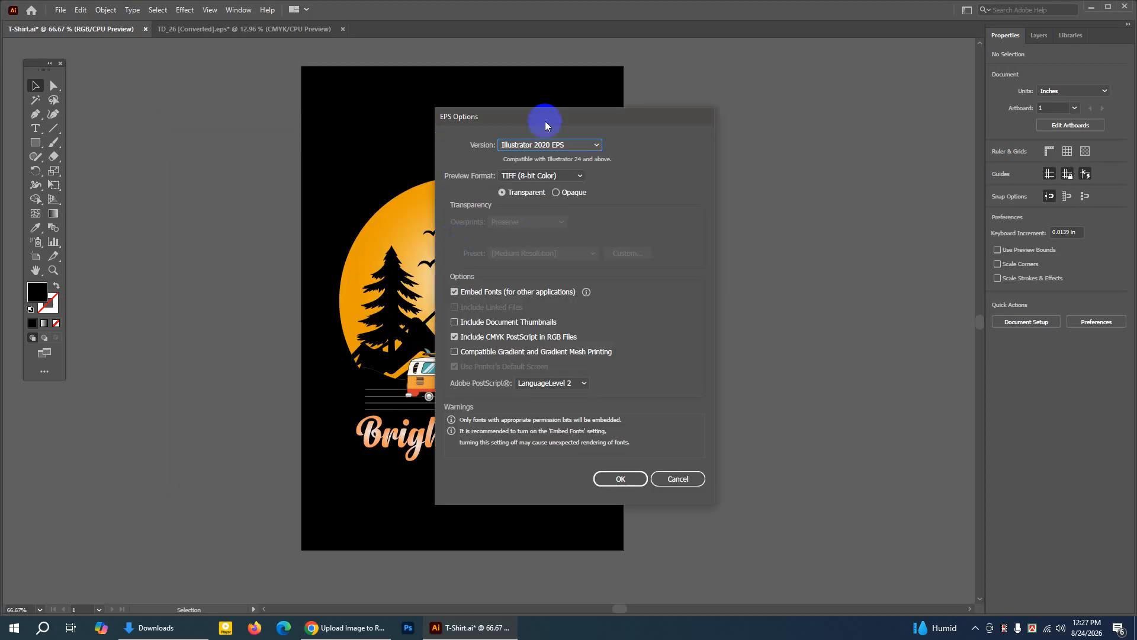
Set the EPS version to Illustrator CC EPS and complete the save
drag(543, 119, 420, 124)
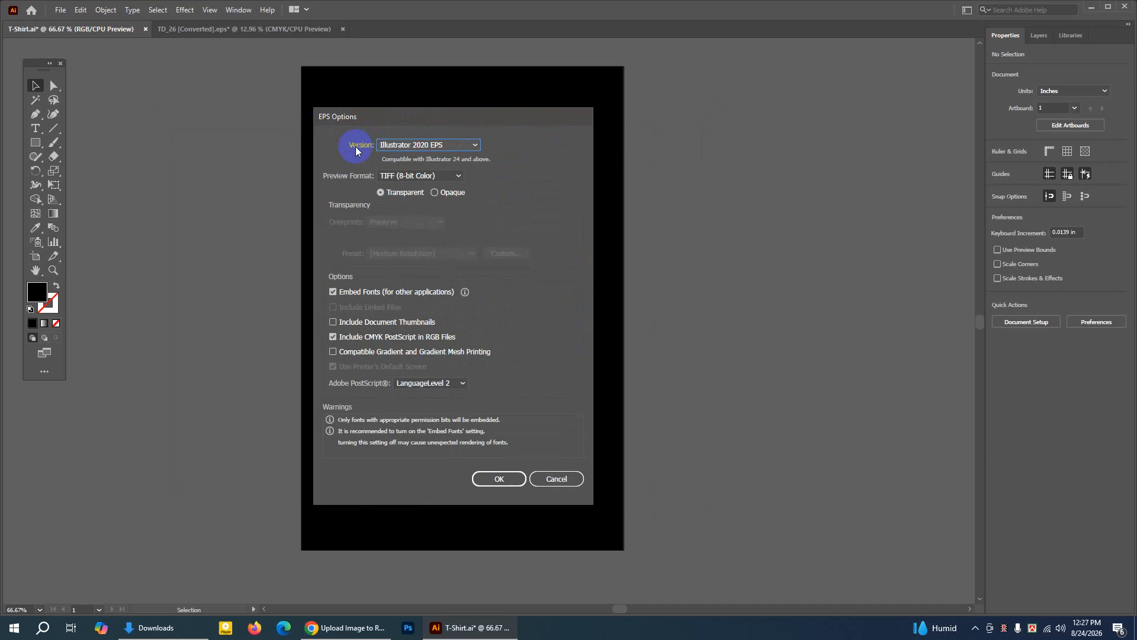
click(420, 144)
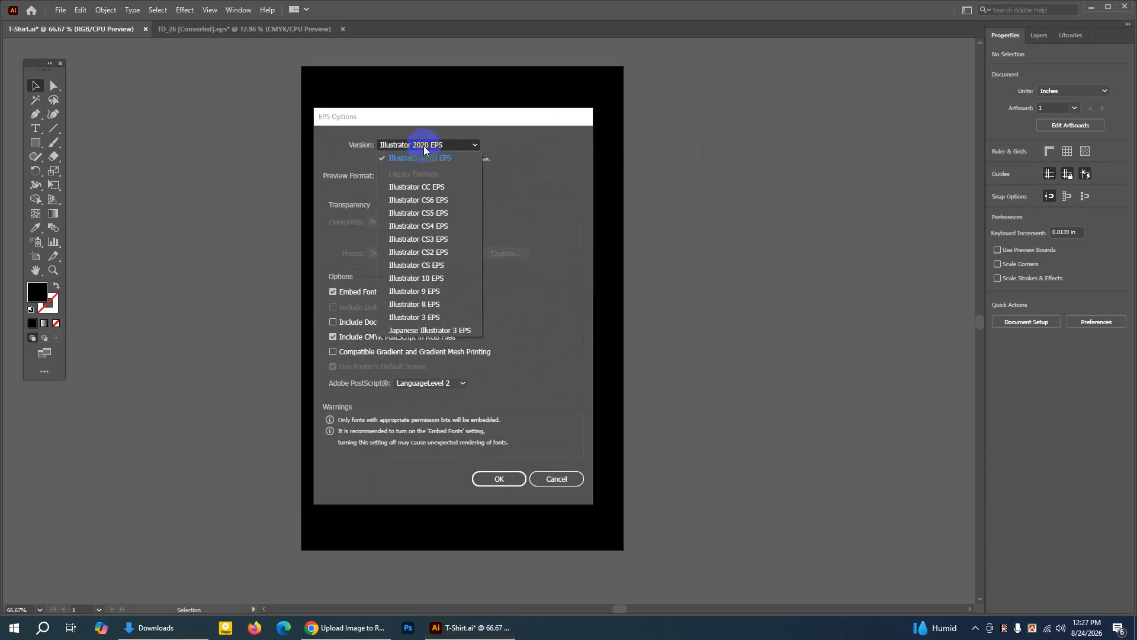
click(439, 187)
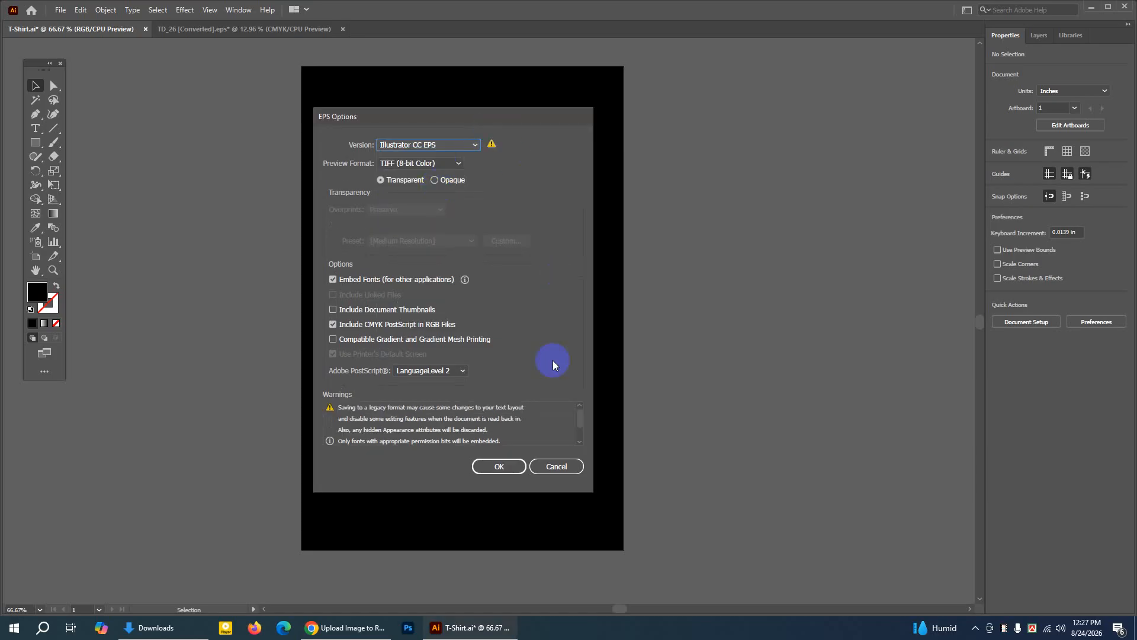
click(513, 469)
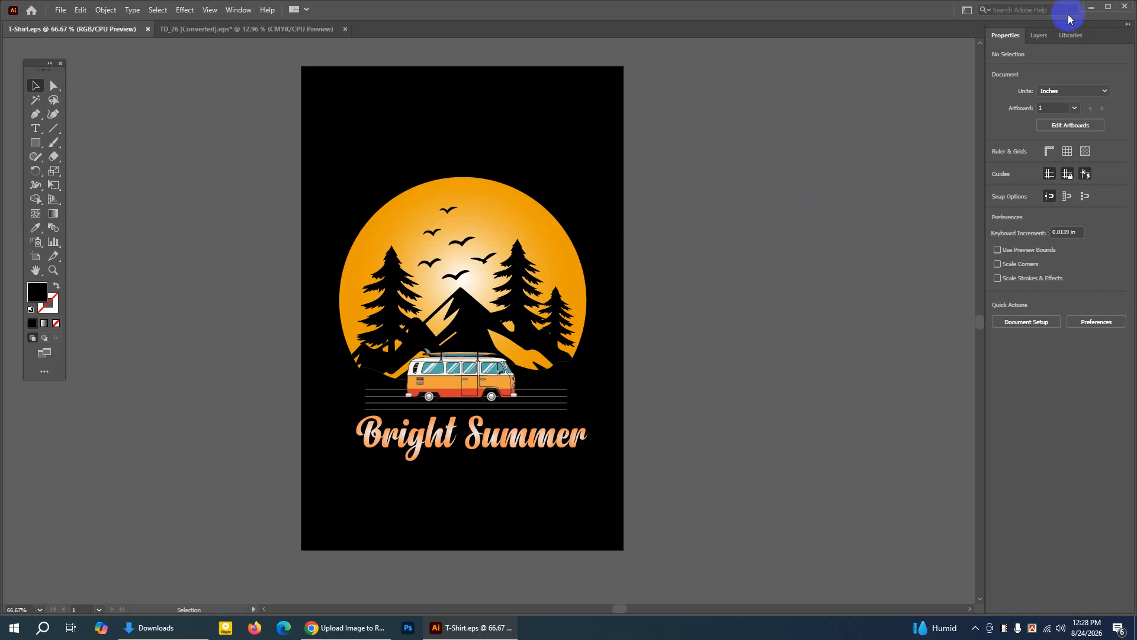
Reveal the Windows desktop and move the T-Shirt.eps file into the empty area near the black T-shirt image
click(1091, 7)
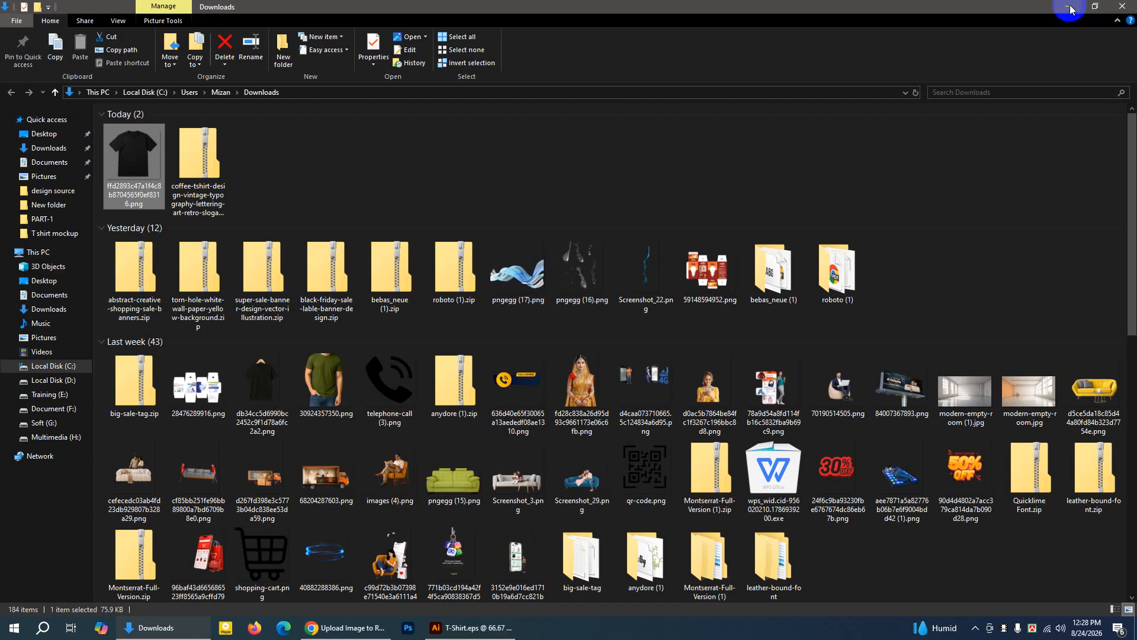
click(1070, 8)
click(1070, 7)
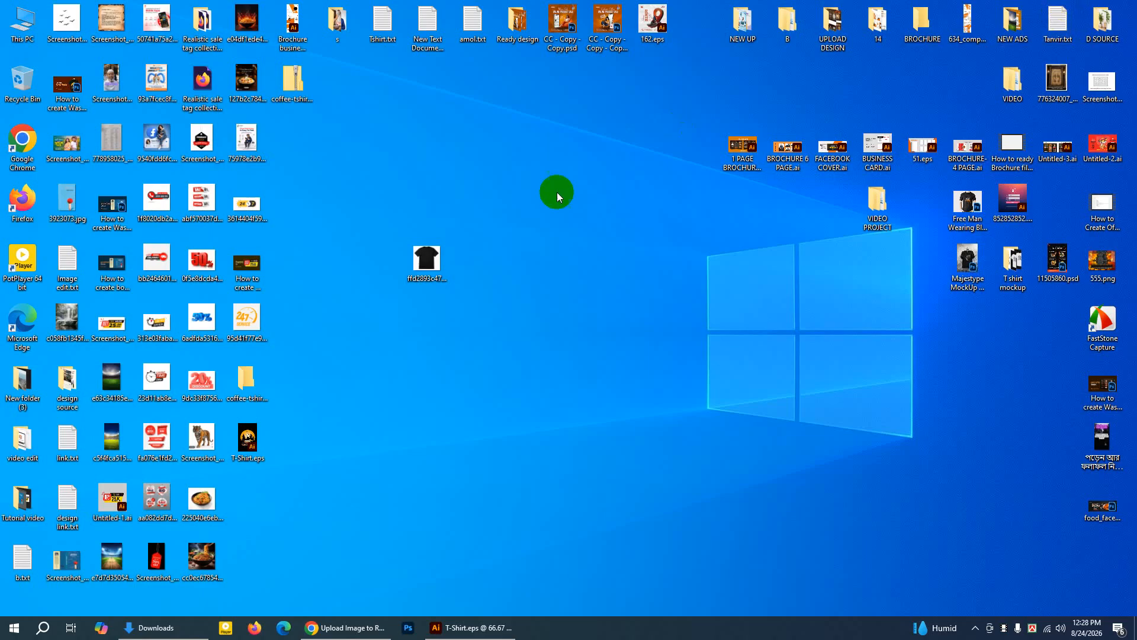
drag(251, 445, 536, 322)
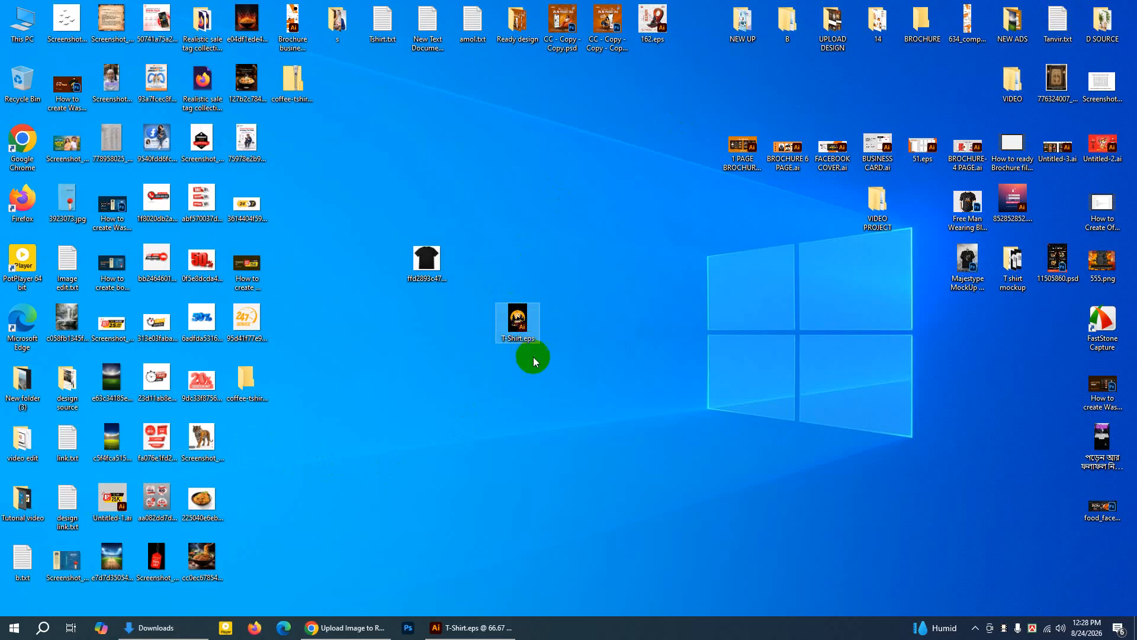
Examine the general file properties of T-Shirt.eps on the desktop
right_click(518, 318)
click(553, 581)
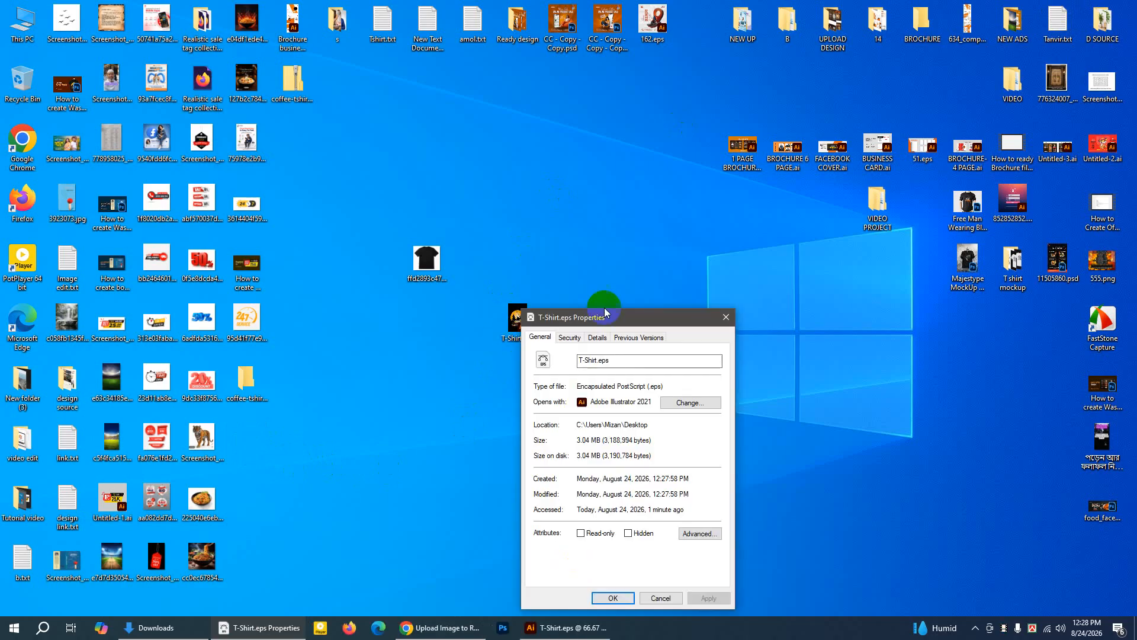
drag(601, 307, 469, 180)
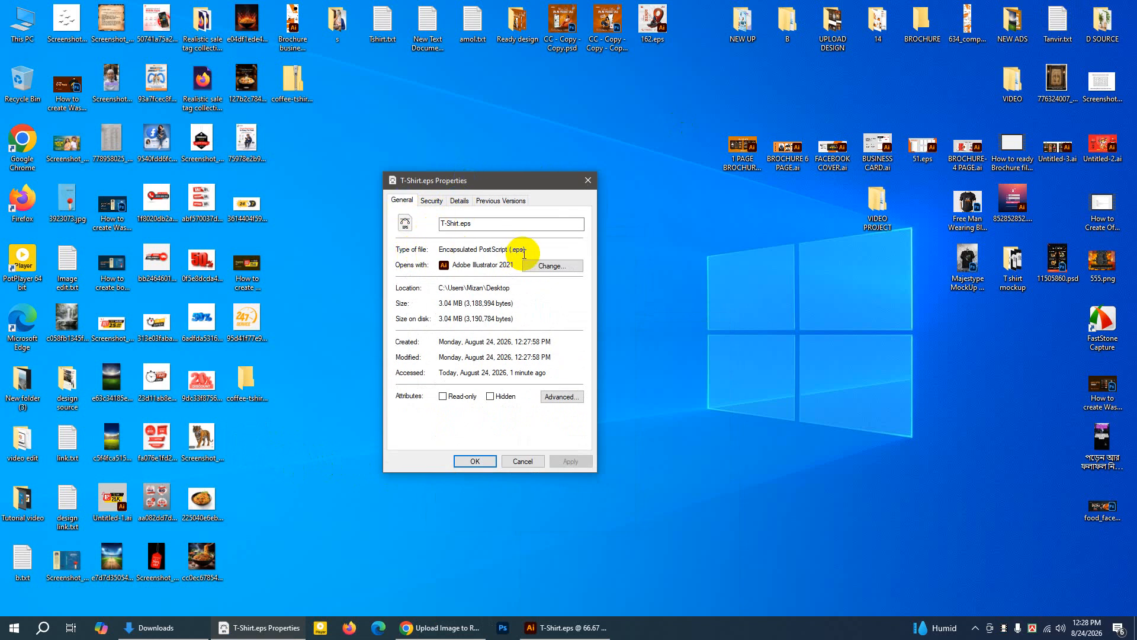
click(530, 462)
Switch back to Illustrator and start a new document based on the Web presets
click(477, 627)
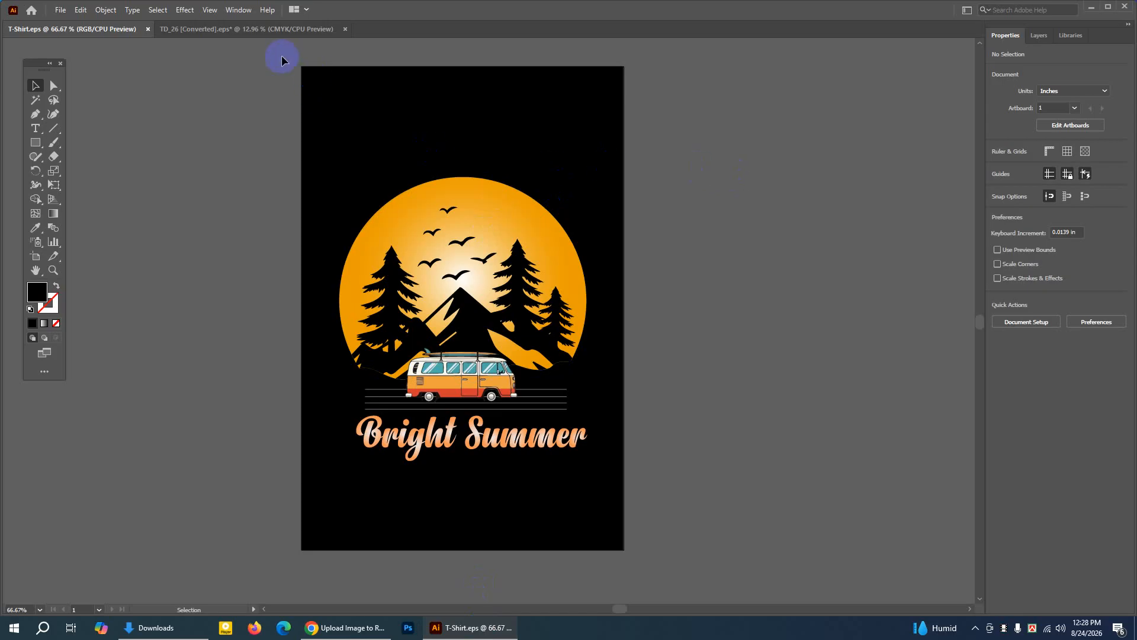
click(59, 9)
click(72, 24)
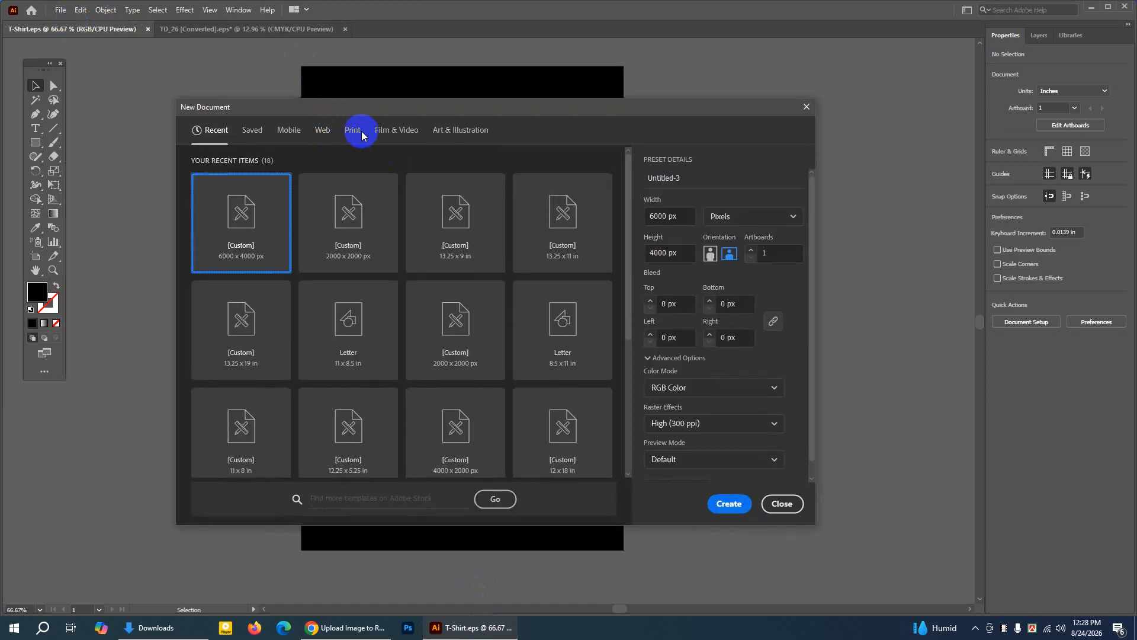
click(323, 130)
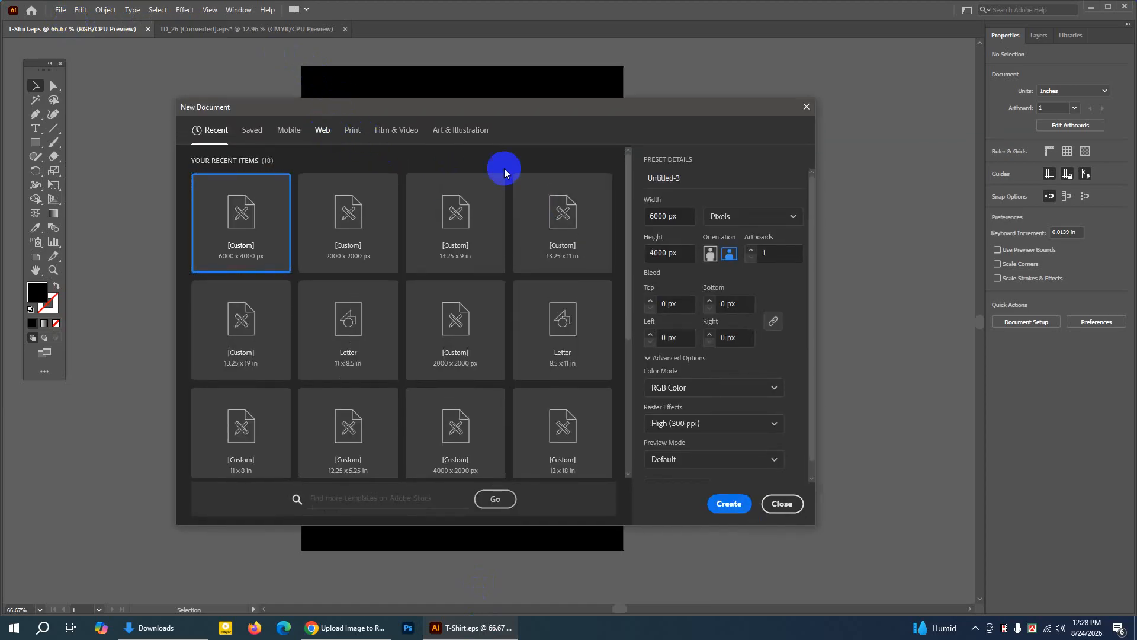
Set the new document's width to 3000 px and clear its height
click(667, 217)
key(BackSpace)
key(BackSpace)
key(BackSpace)
key(BackSpace)
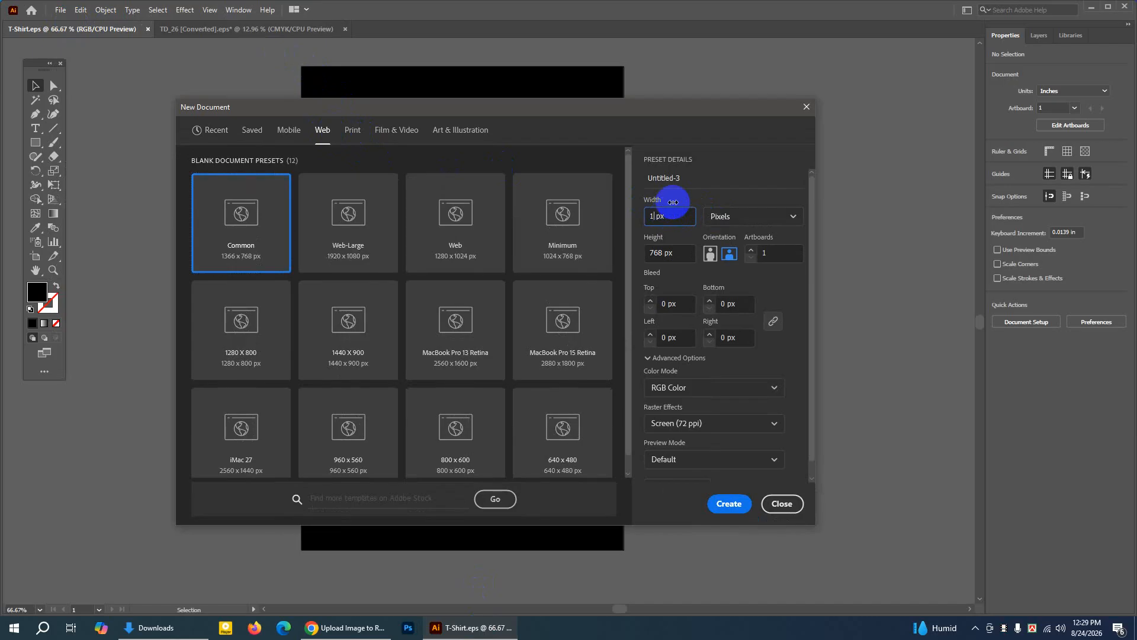
text(3000)
click(664, 252)
key(BackSpace)
key(BackSpace)
key(BackSpace)
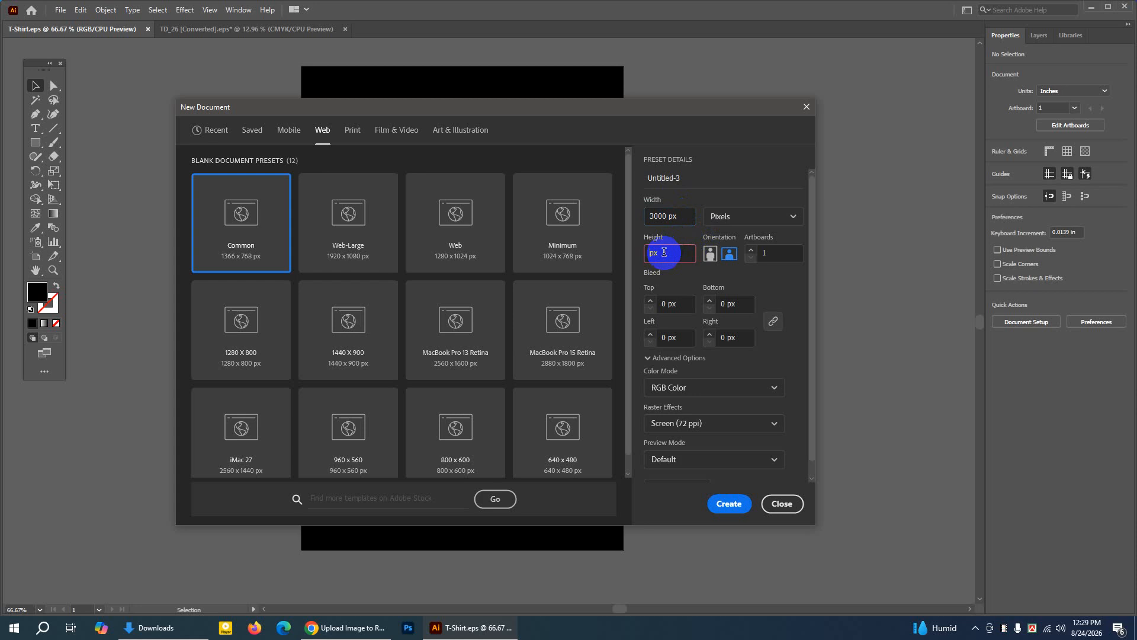
Set the new document's size to 6000 px wide and 4000 px high
click(666, 217)
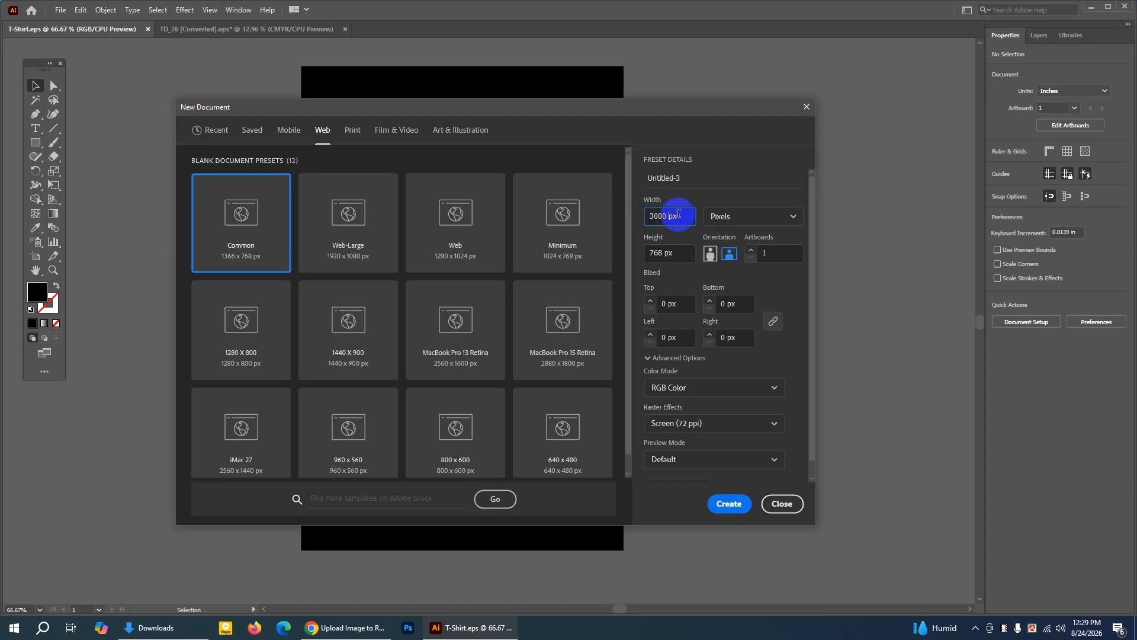
key(BackSpace)
key(BackSpace)
key(BackSpace)
key(BackSpace)
key(BackSpace)
text(6000)
click(663, 252)
key(BackSpace)
key(BackSpace)
key(BackSpace)
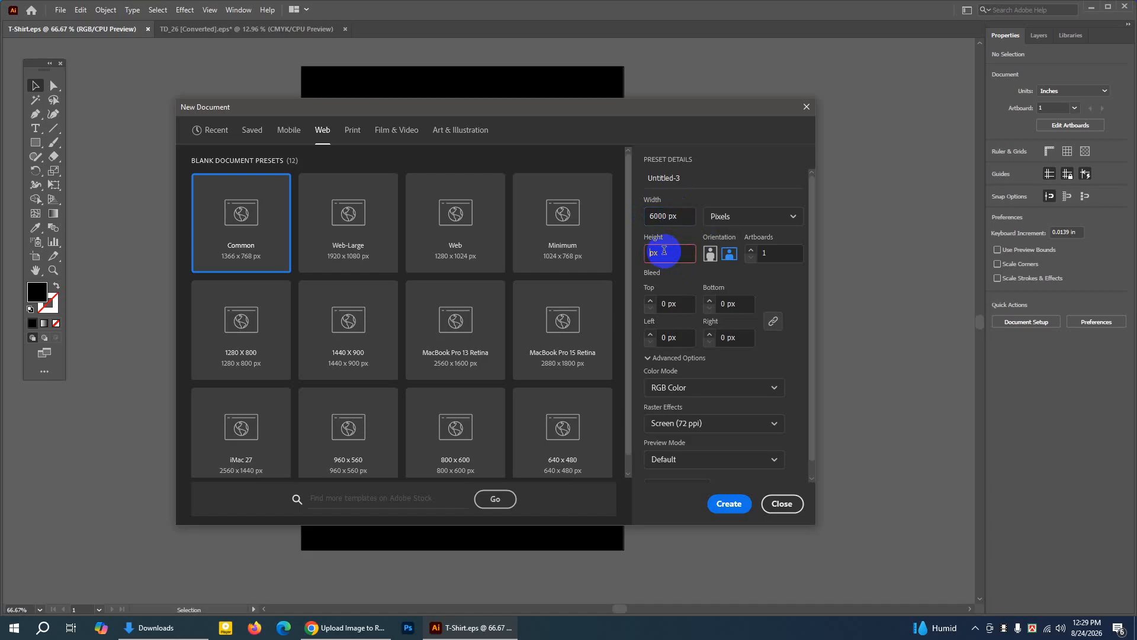
text(4000)
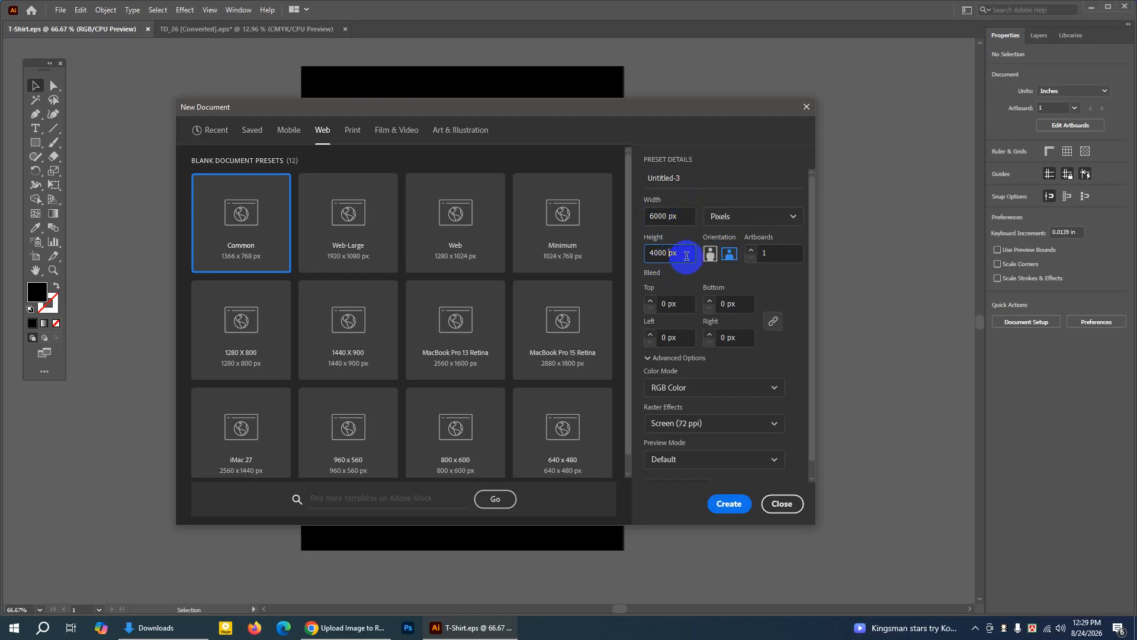
Name the document T-Shirt Mockup, set its raster effects to High (300 ppi), and create it
click(686, 178)
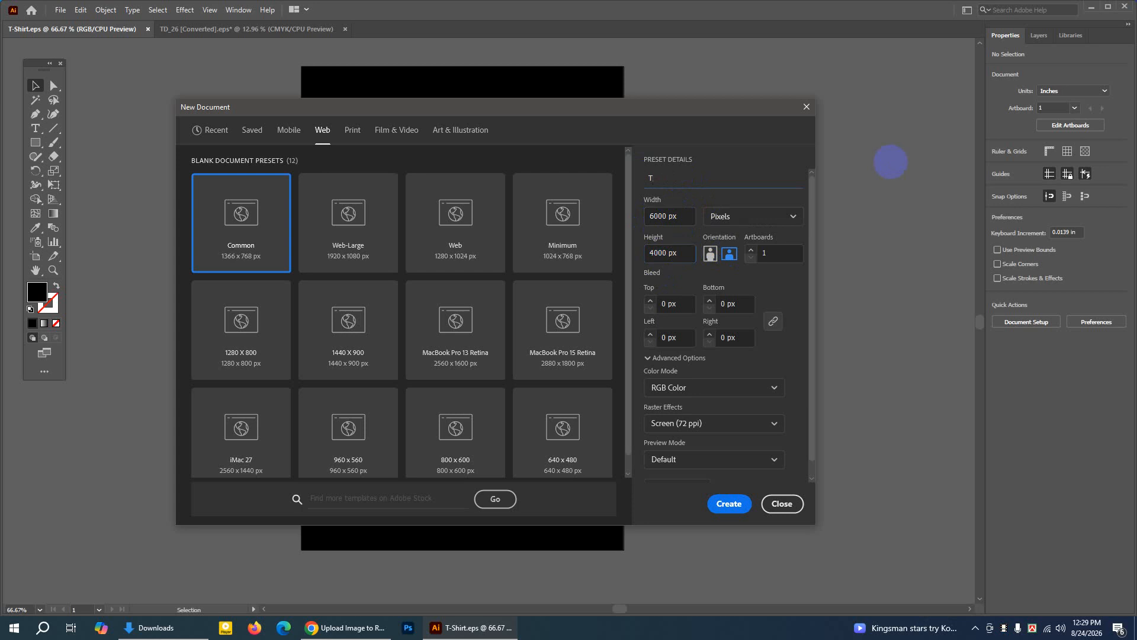
text(-Shirt Mockup)
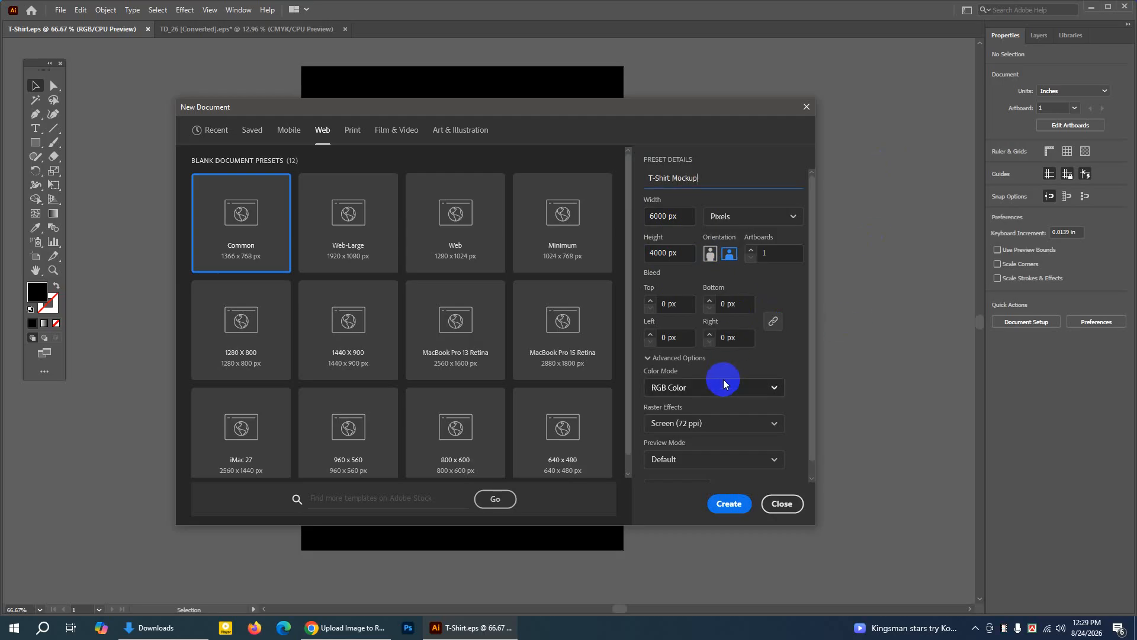
click(720, 426)
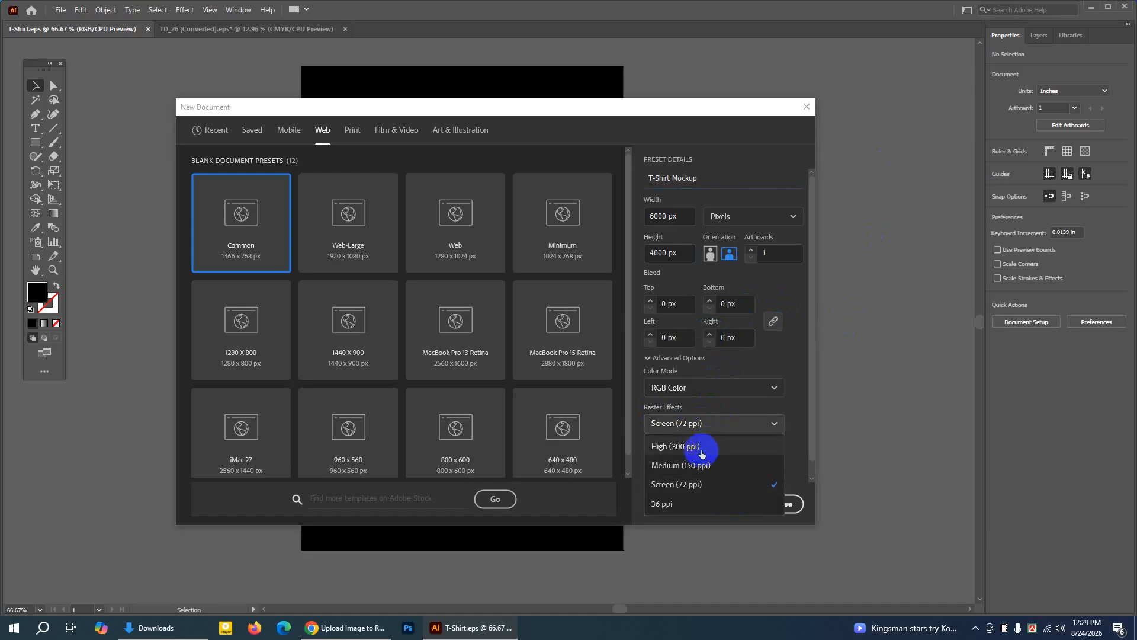
click(701, 450)
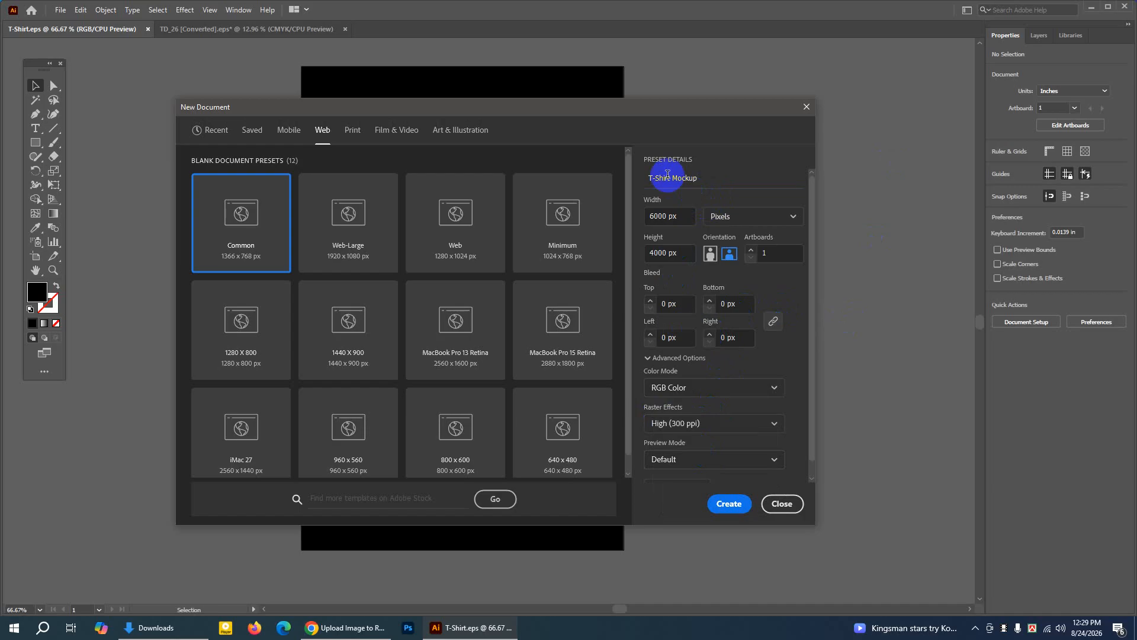
click(742, 504)
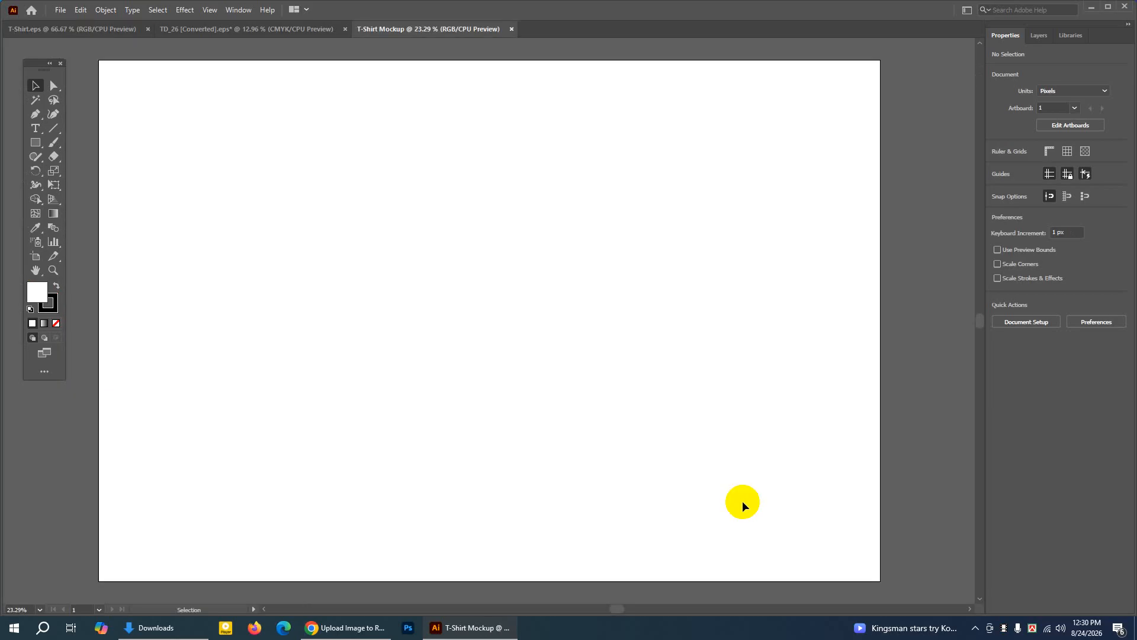
Set the default stroke to none and make the white fill the active color
key(ctrl)
key(ctrl+minus)
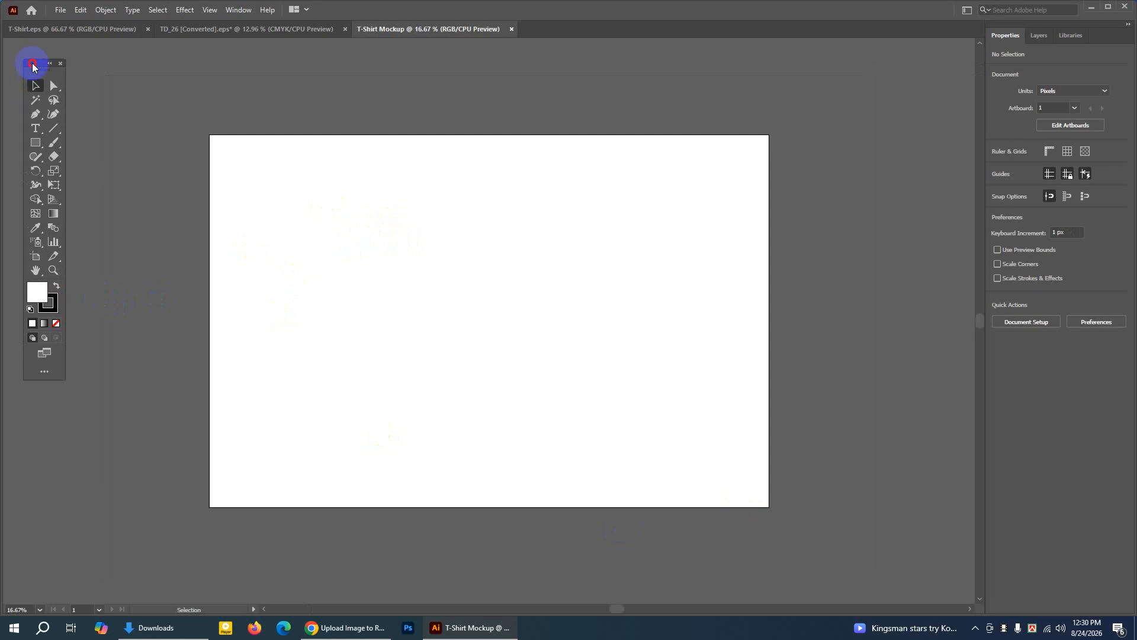
drag(37, 66, 47, 64)
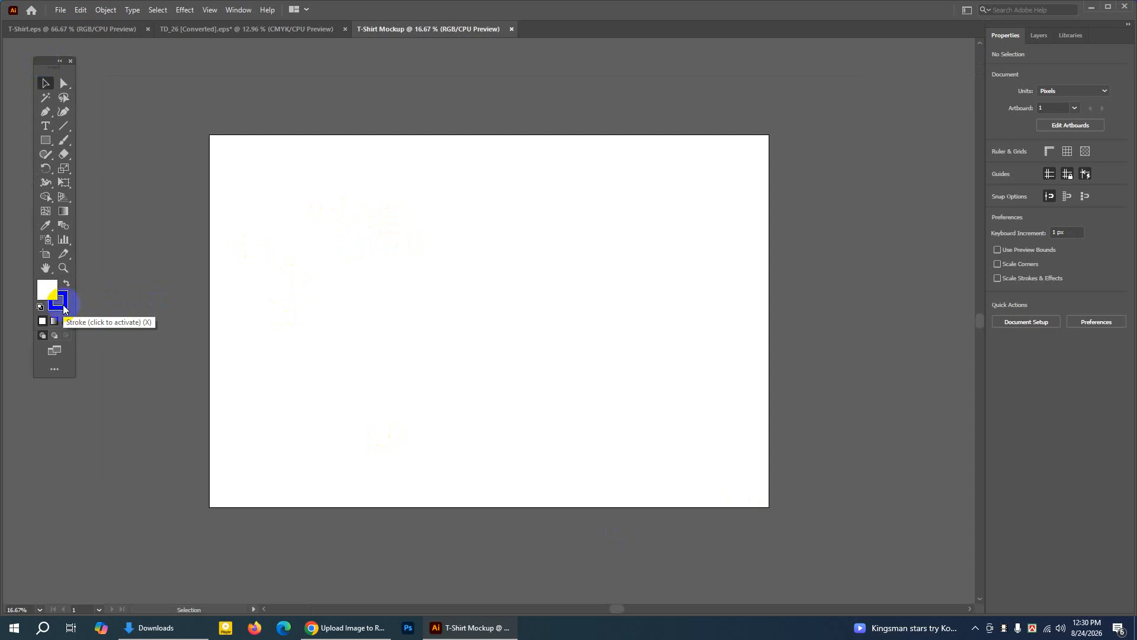
click(64, 308)
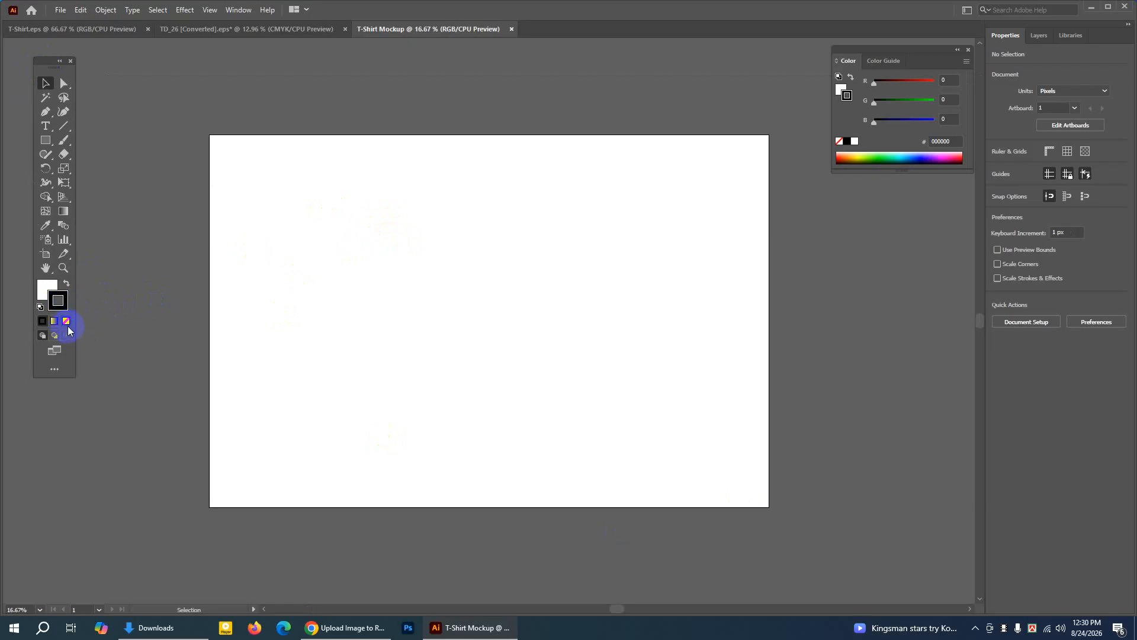
click(68, 321)
click(46, 291)
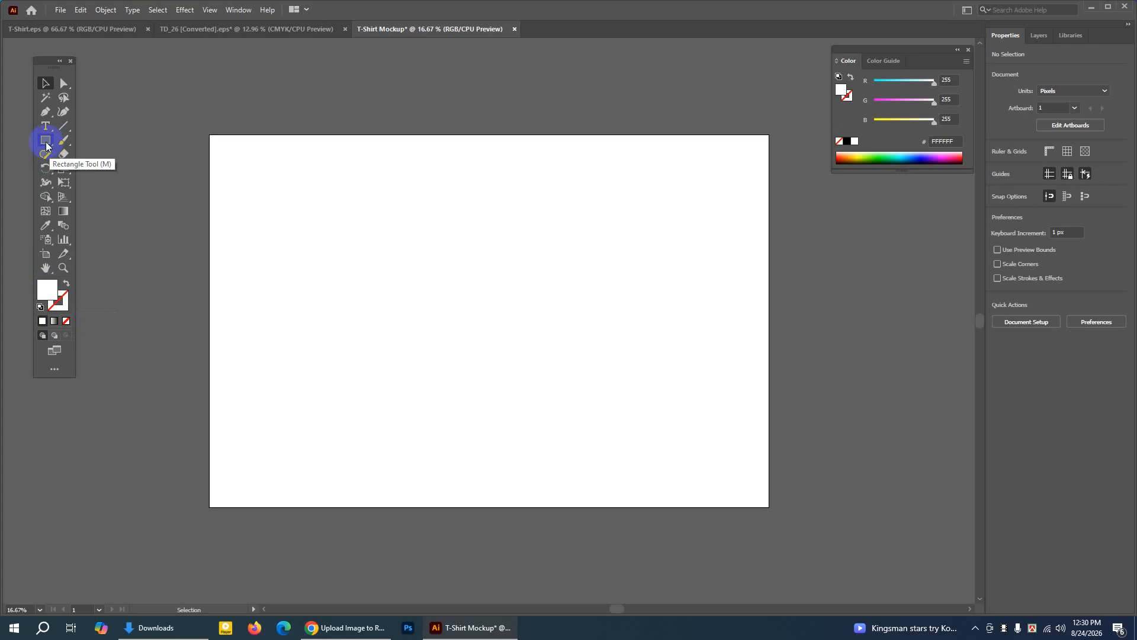
Create a white rectangle 3000 px wide and 4000 px high with the Rectangle tool
drag(46, 145, 89, 146)
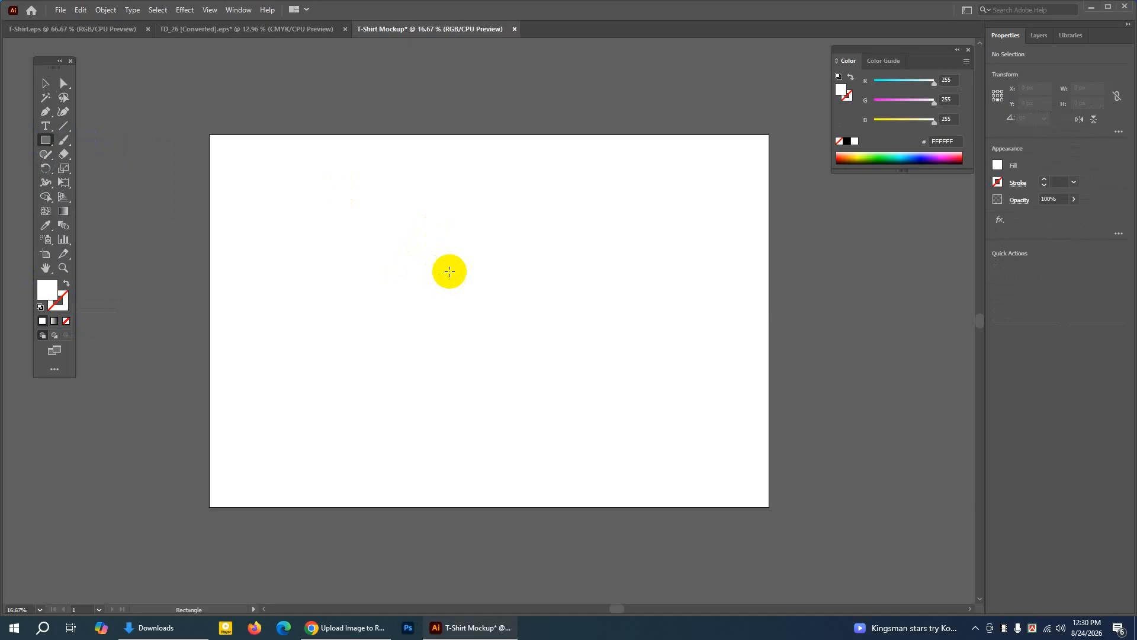
click(437, 291)
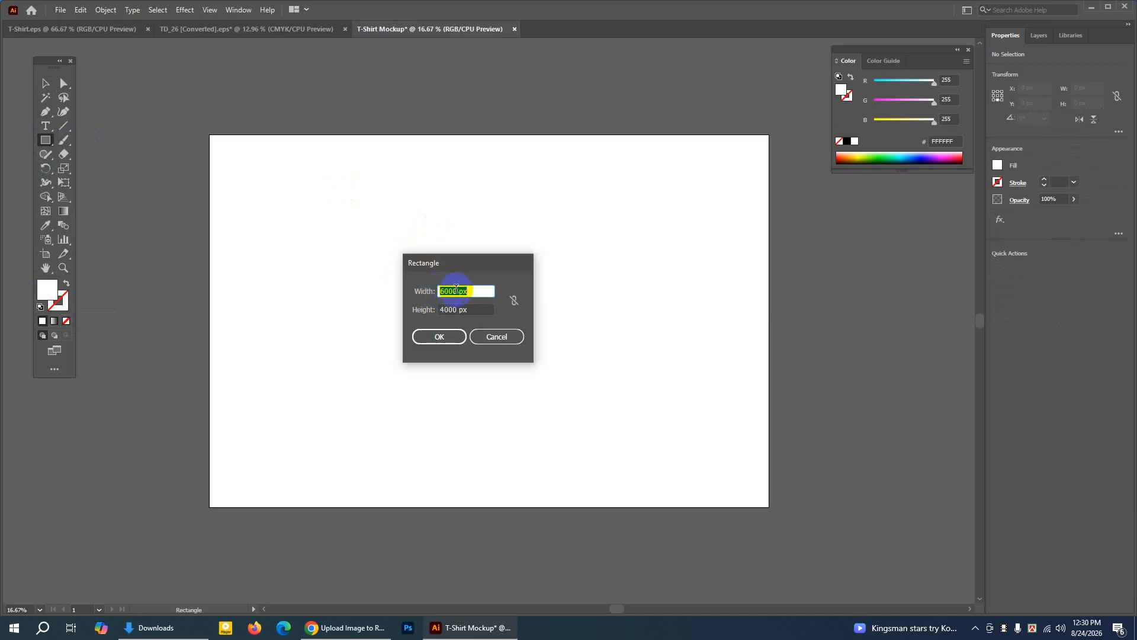
mouse_move(457, 290)
mouse_down()
mouse_move(430, 290)
mouse_move(458, 290)
mouse_up()
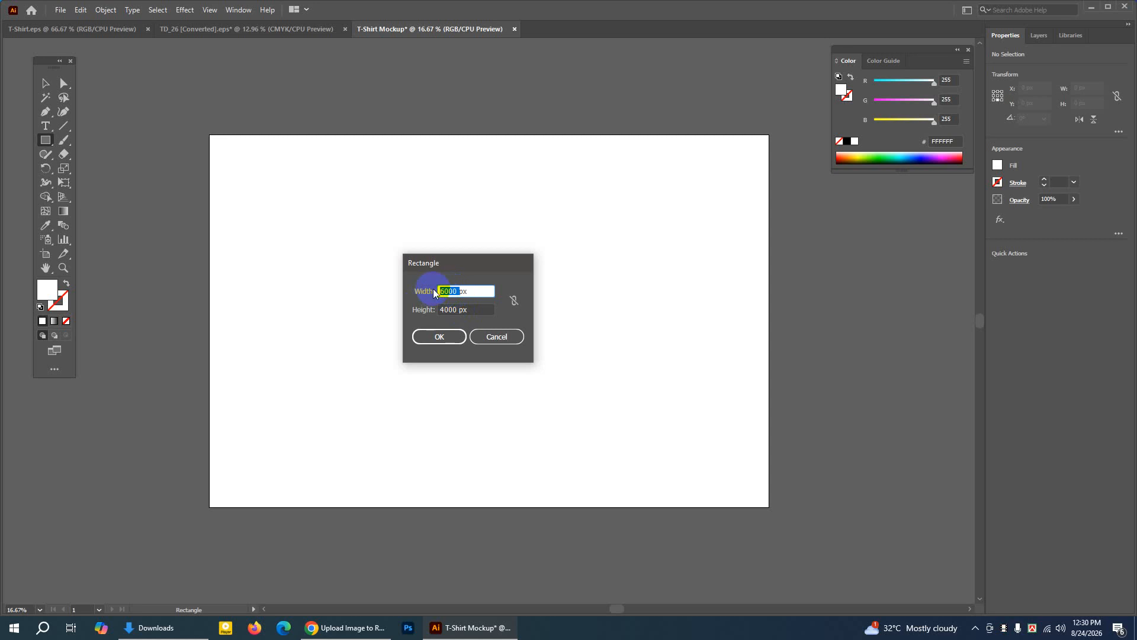
text(3000)
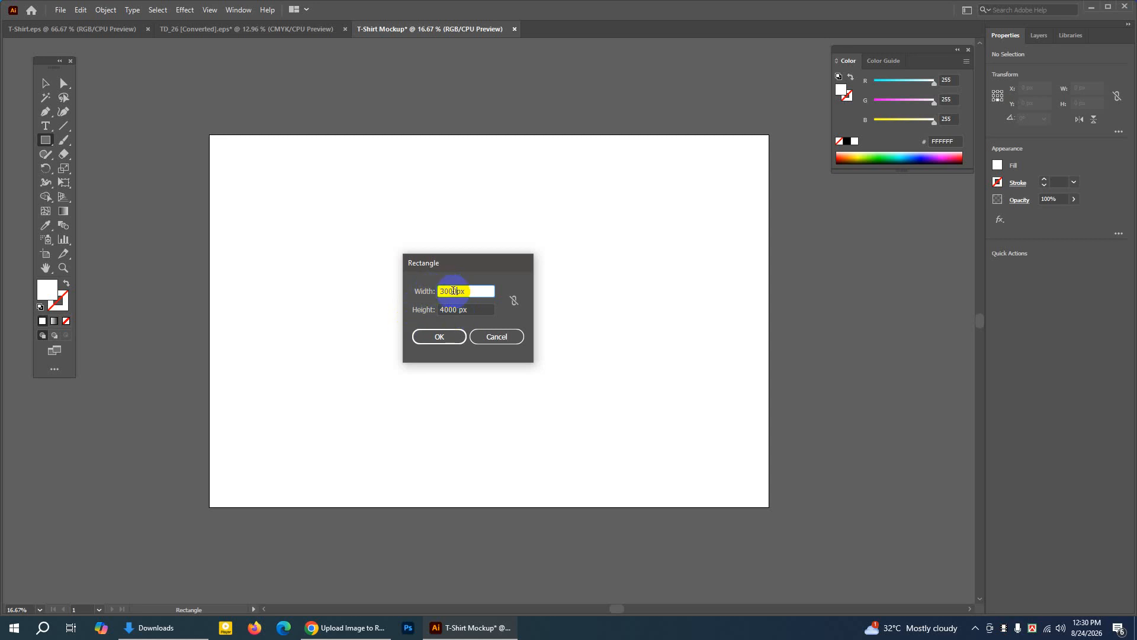
click(461, 341)
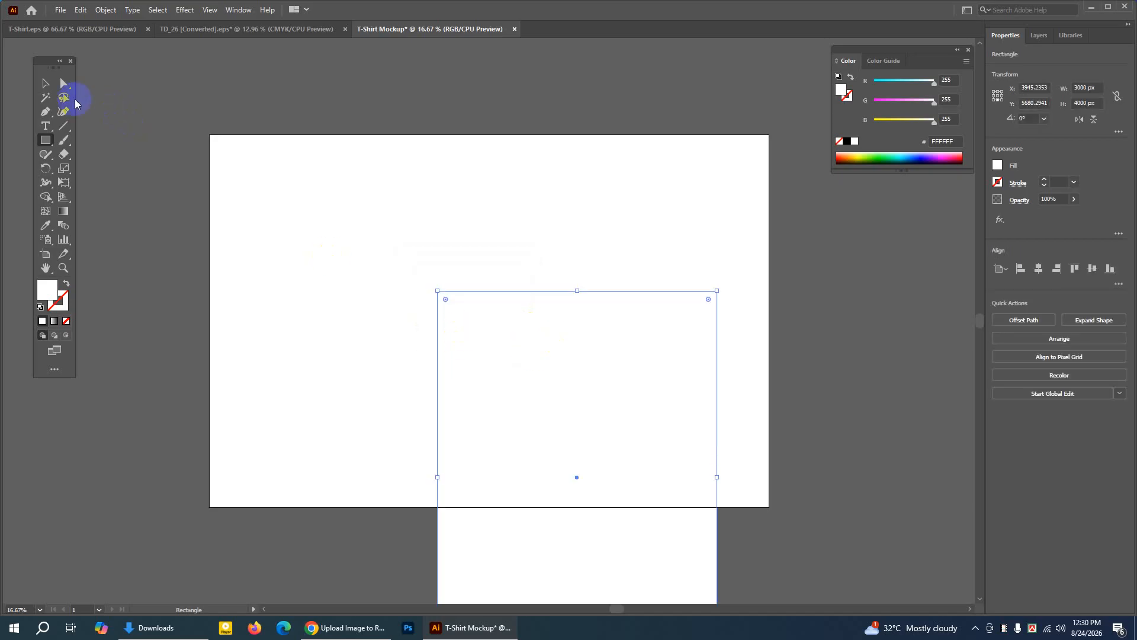
Move the rectangle so it exactly covers the left half of the artboard
click(46, 88)
drag(560, 371, 334, 220)
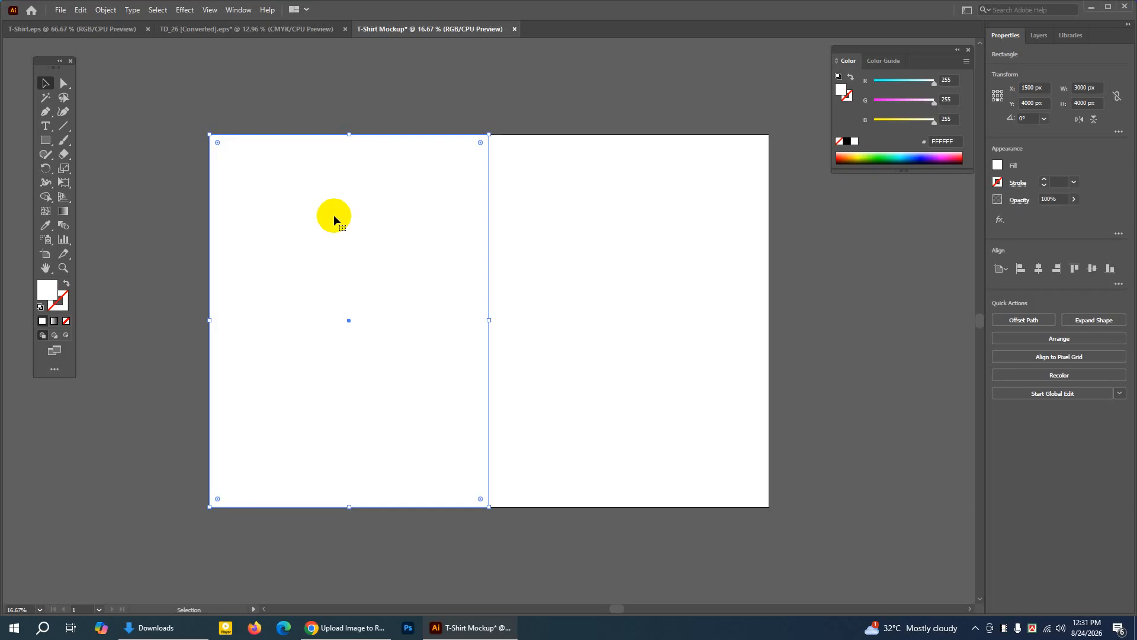
click(204, 11)
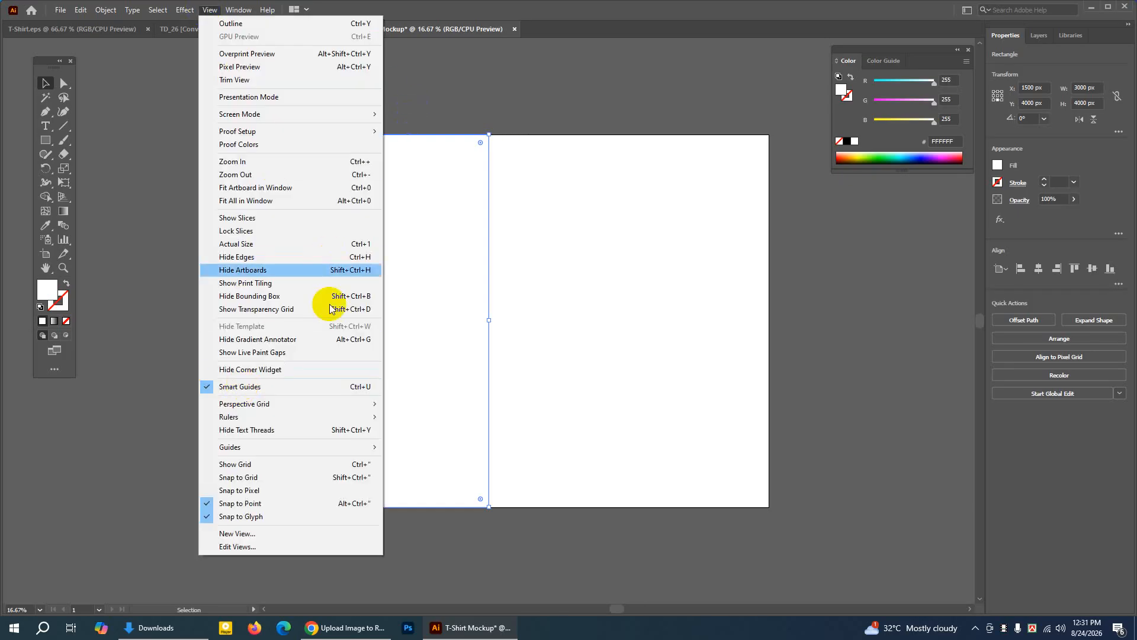
click(423, 101)
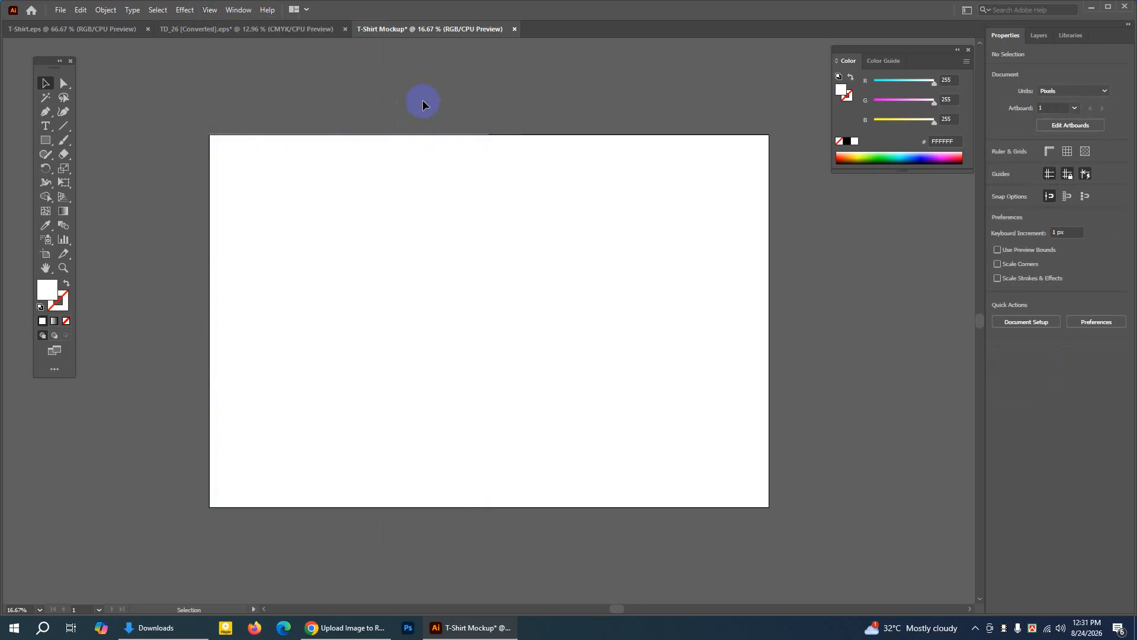
Copy the rectangle, paste it in front, and move the copy to cover the right half of the artboard
click(337, 185)
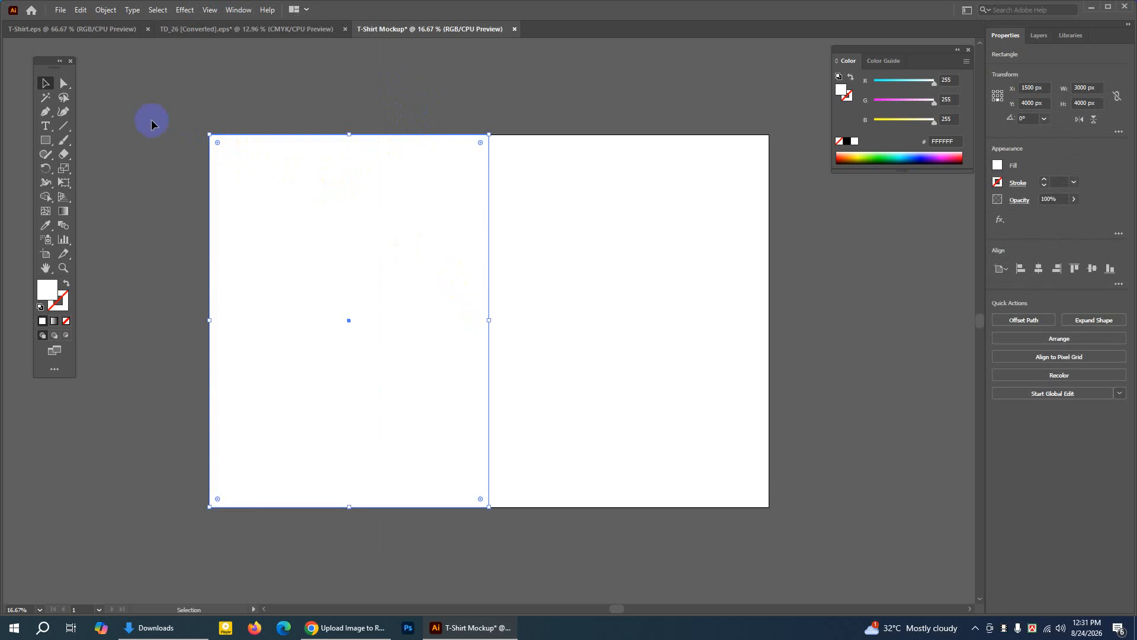
click(43, 84)
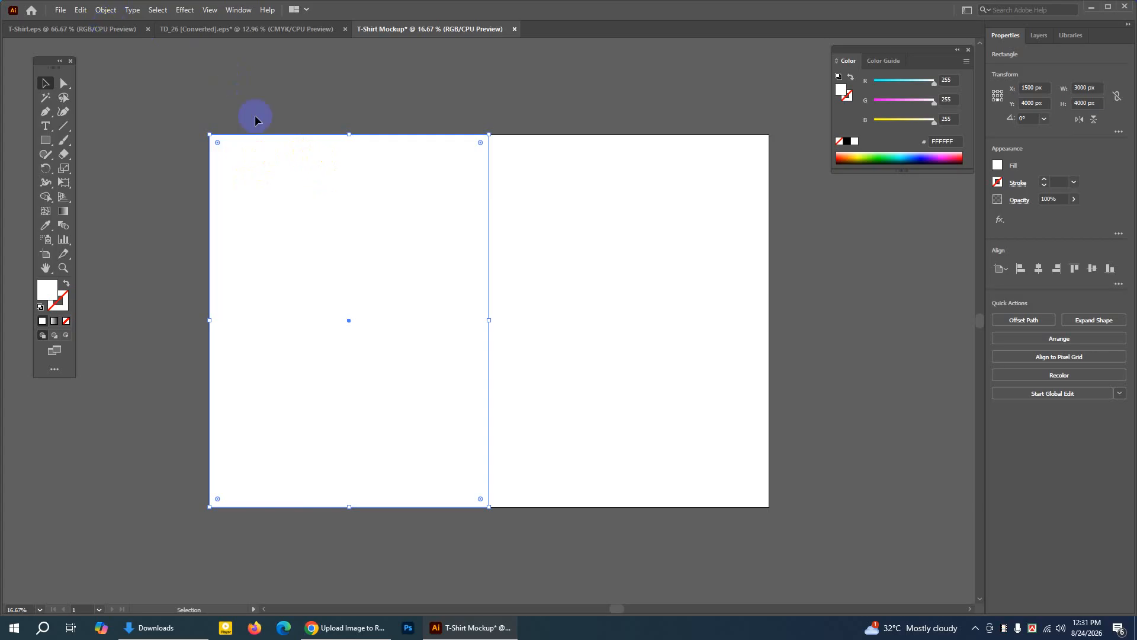
click(322, 118)
click(325, 183)
click(57, 84)
click(81, 11)
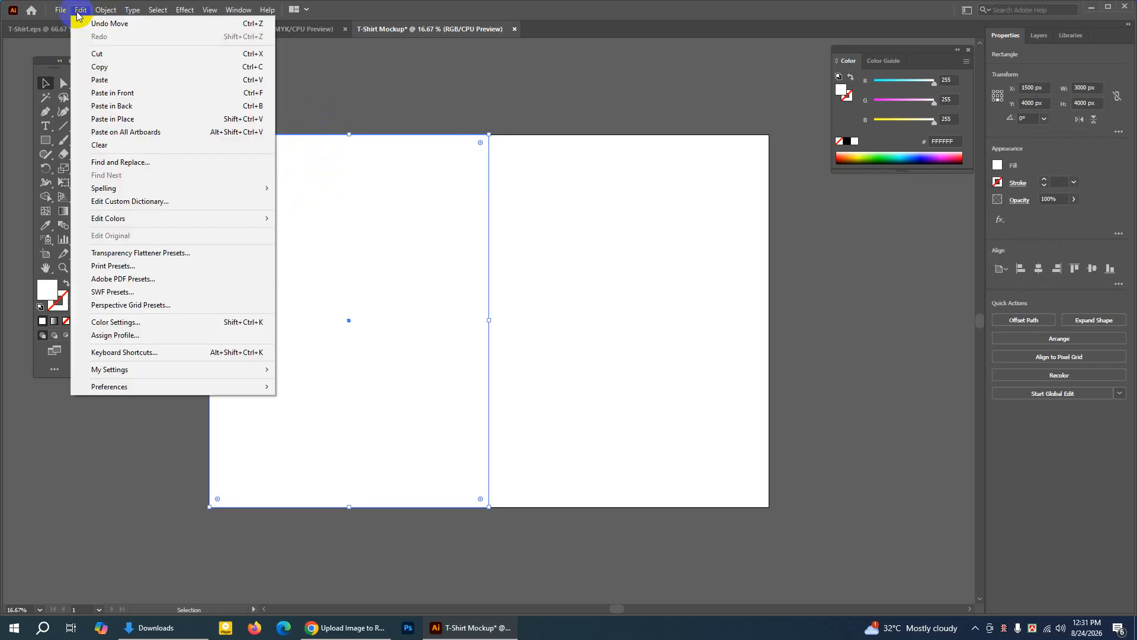
click(100, 69)
click(79, 11)
click(119, 93)
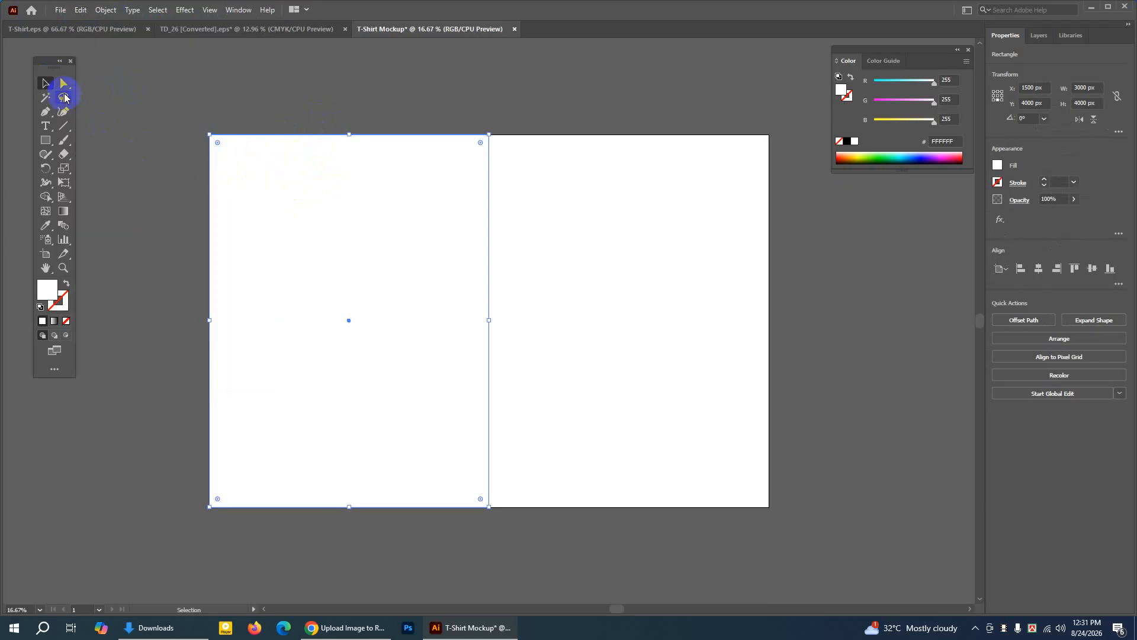
drag(321, 209, 598, 206)
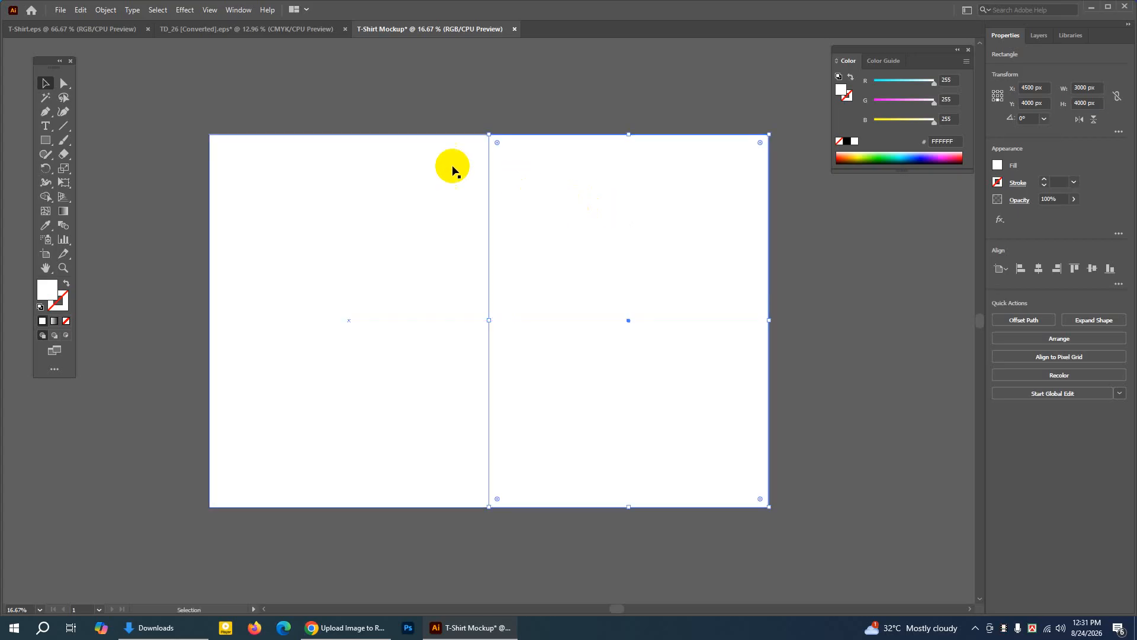
click(45, 85)
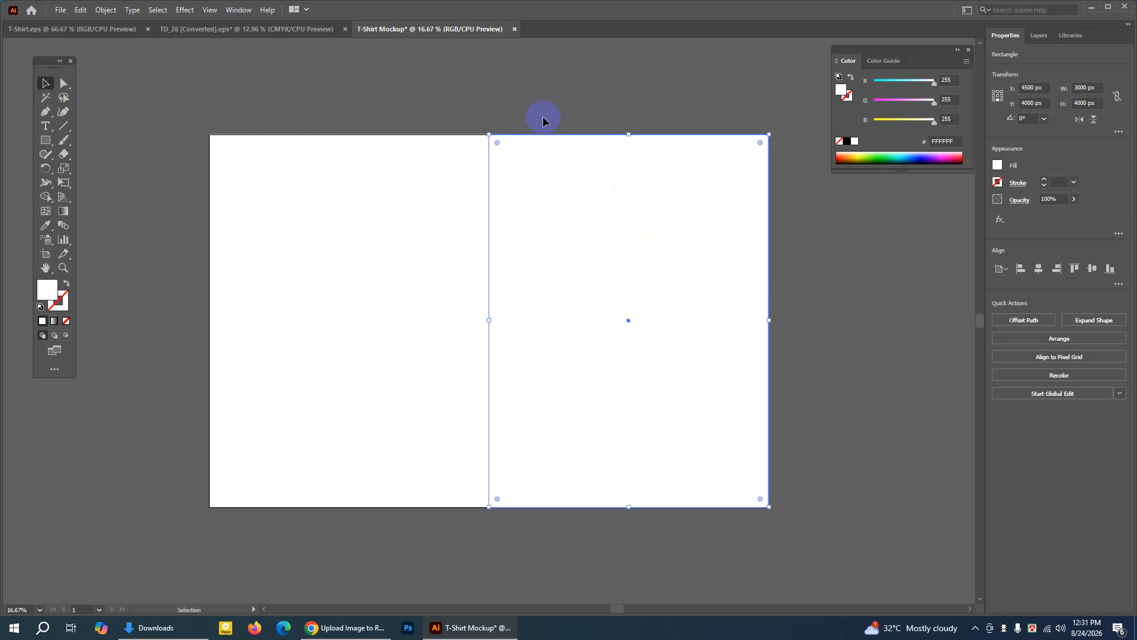
click(542, 116)
click(588, 190)
click(494, 115)
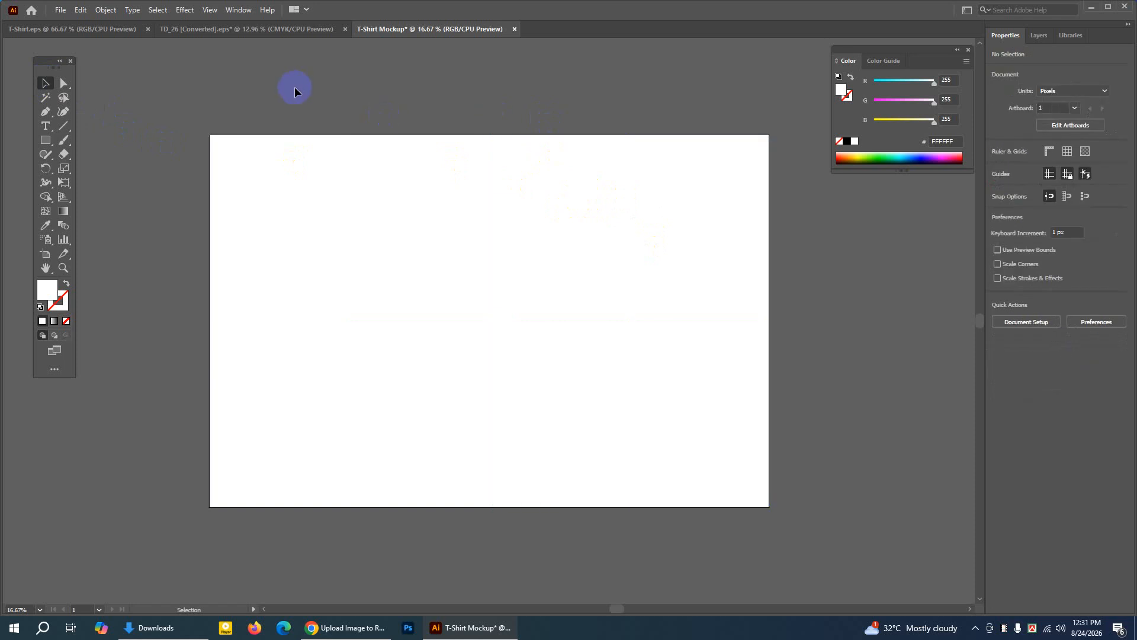
click(386, 178)
click(557, 184)
click(510, 106)
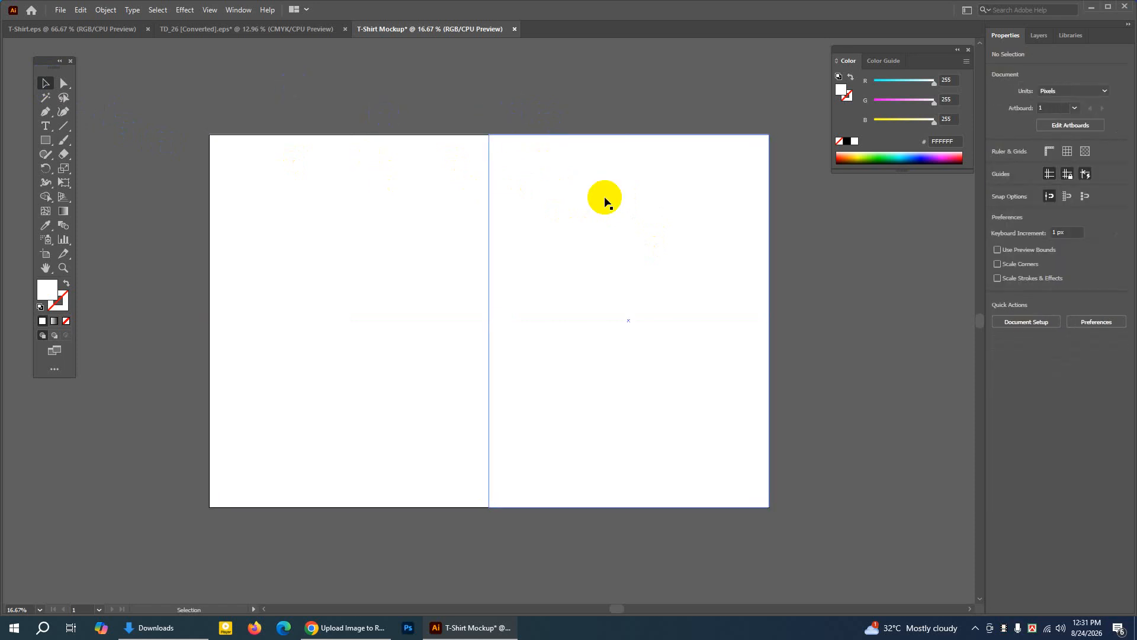
Fill the rectangle on the artboard's right half with orange (#DD6803)
click(602, 196)
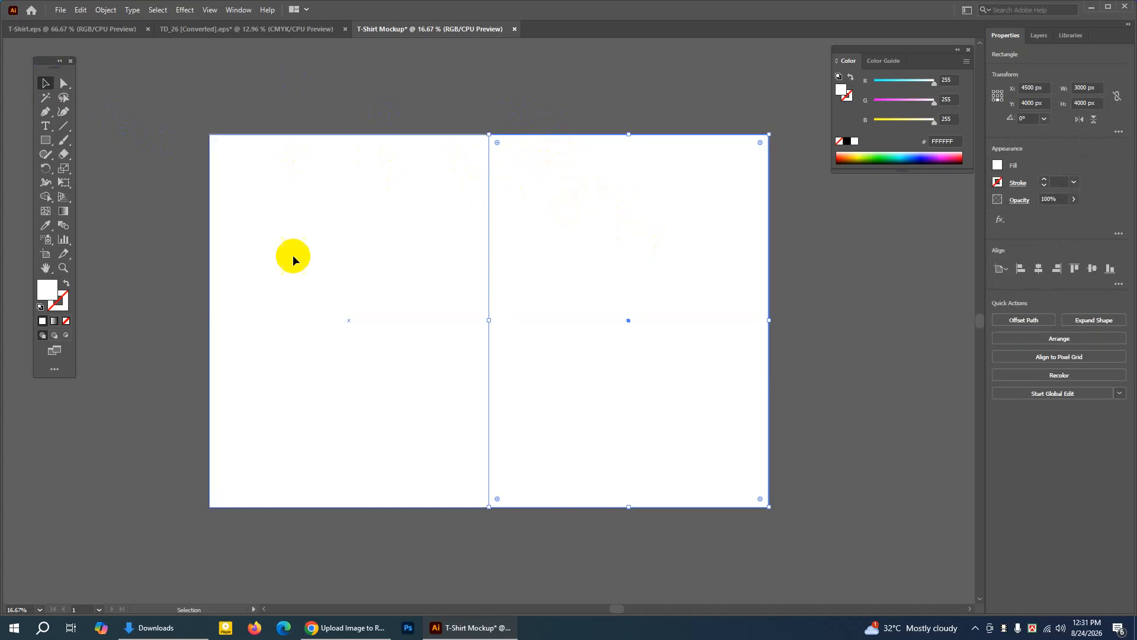
double_click(47, 290)
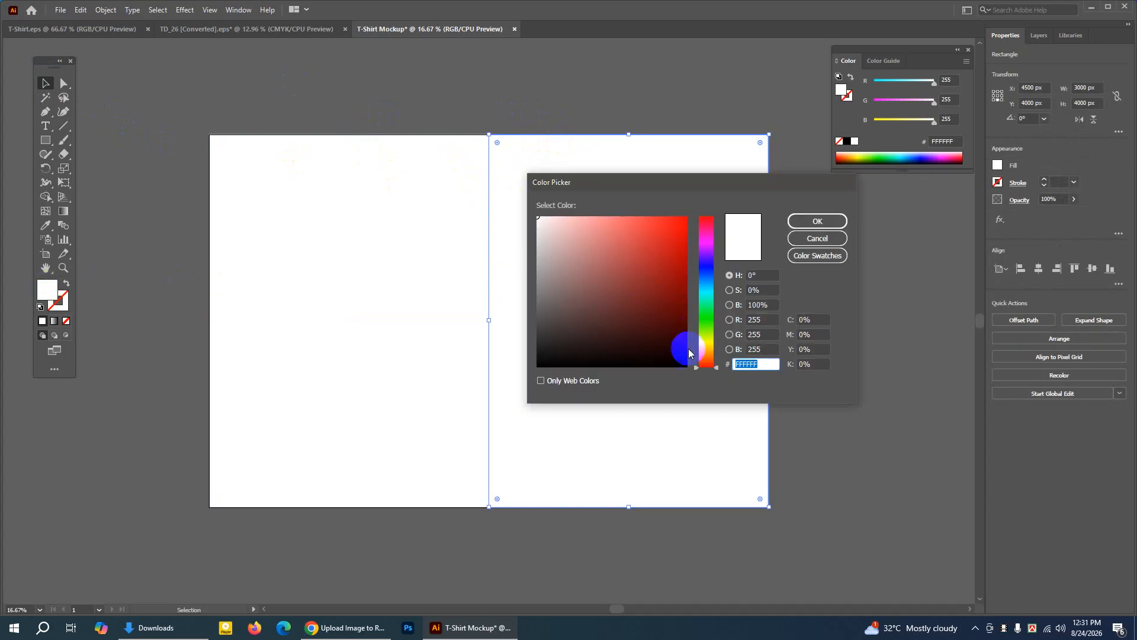
click(706, 355)
drag(680, 244, 686, 237)
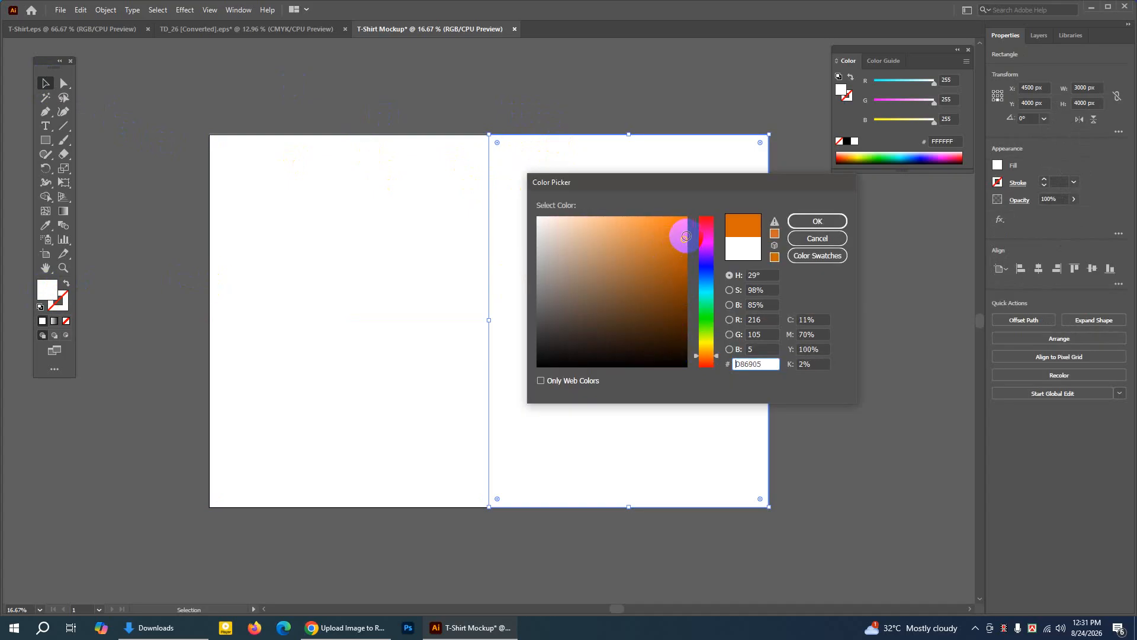
click(815, 221)
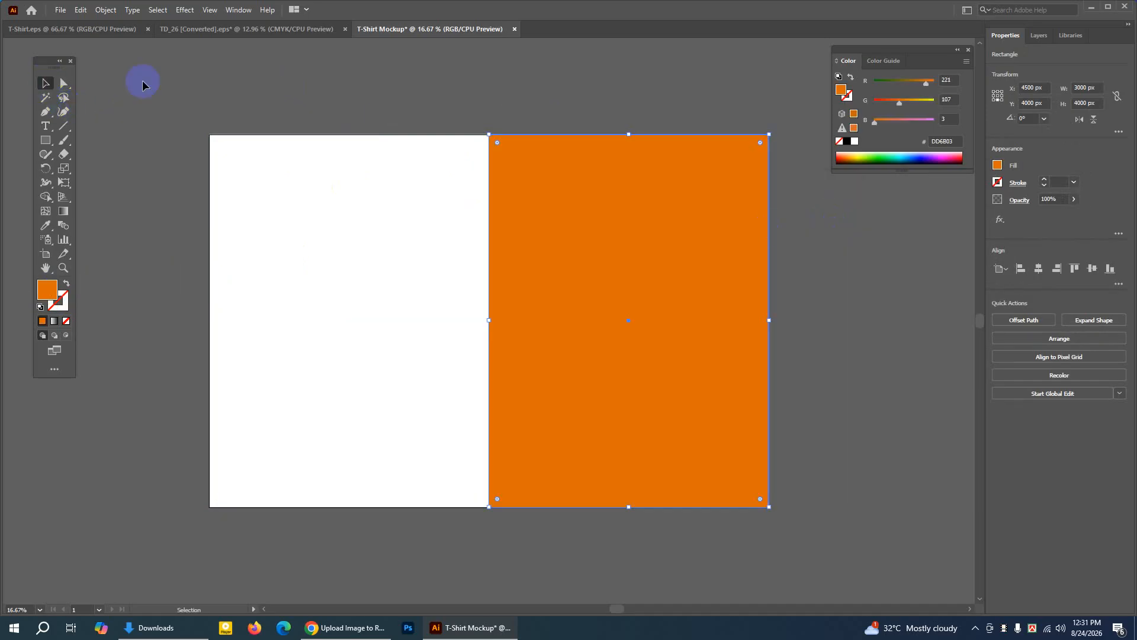
Fill the rectangle on the artboard's left half with near-black (#0F0F0F) and deselect it
click(474, 135)
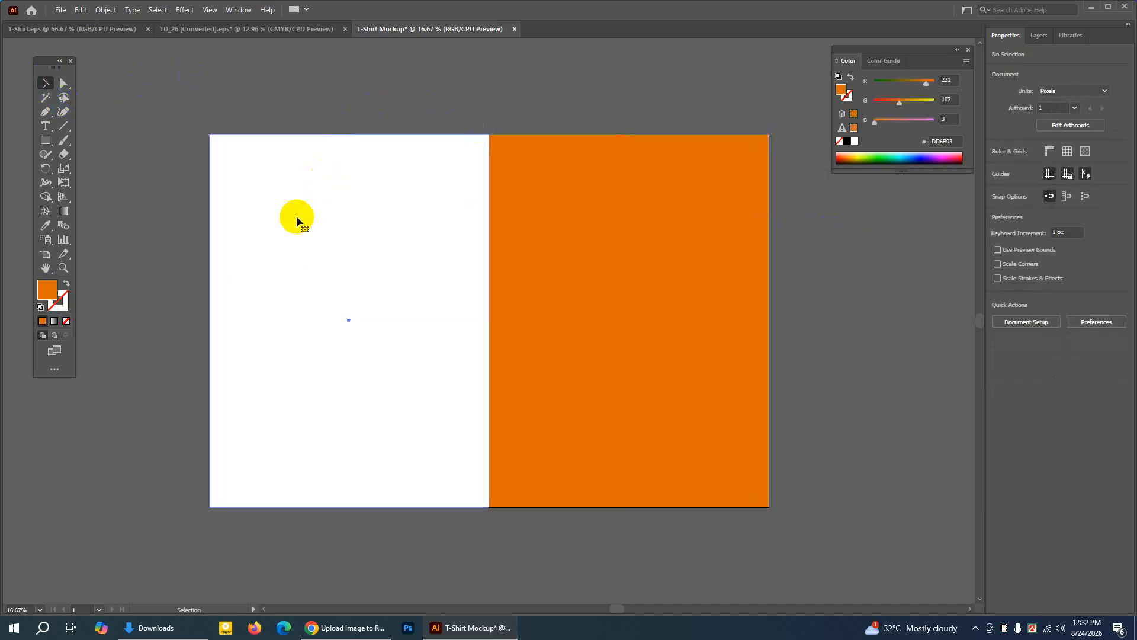
click(247, 190)
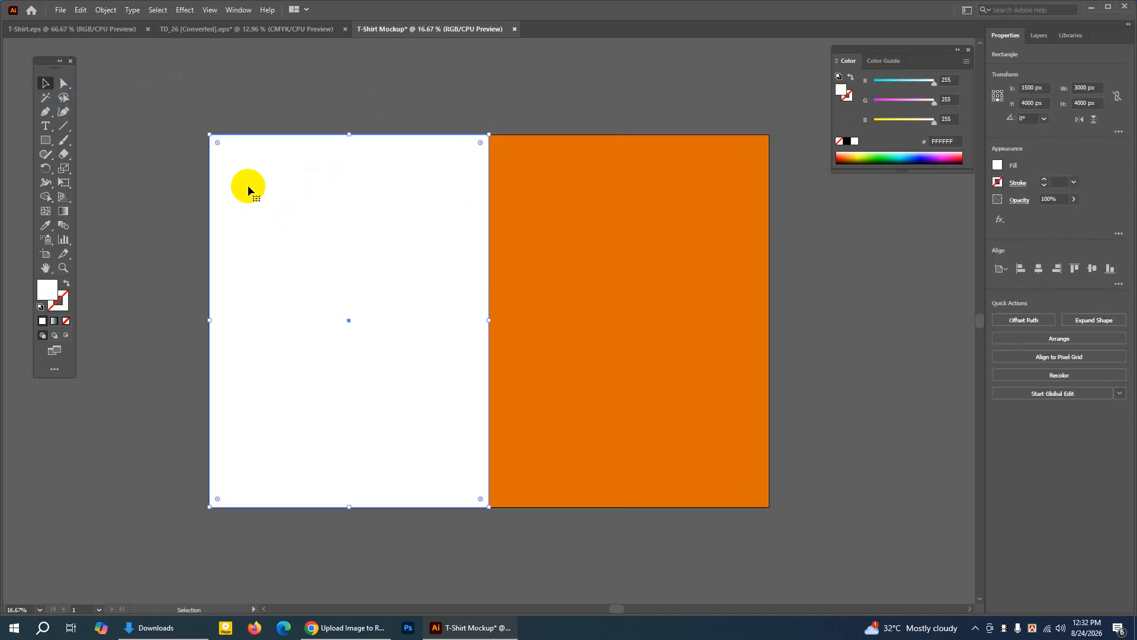
double_click(48, 288)
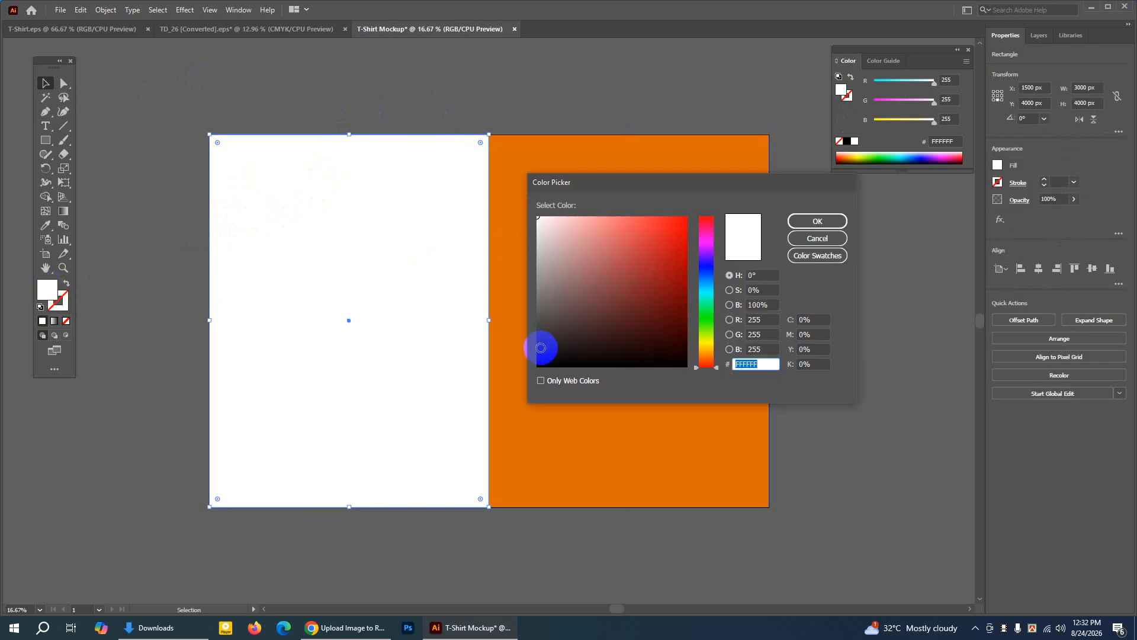
click(540, 348)
click(537, 356)
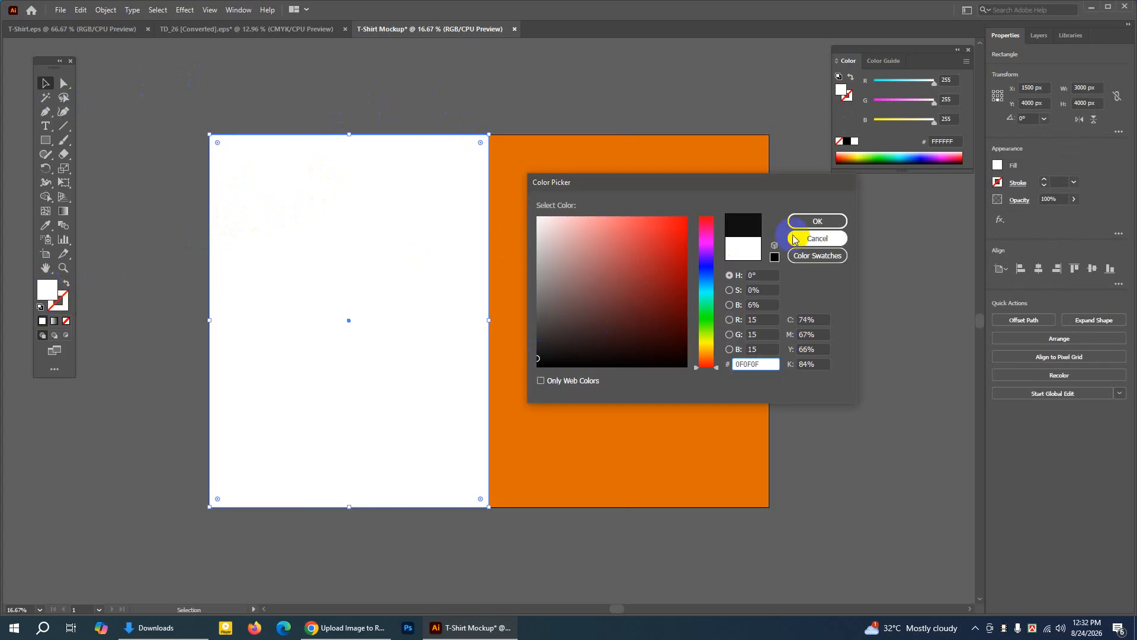
click(805, 220)
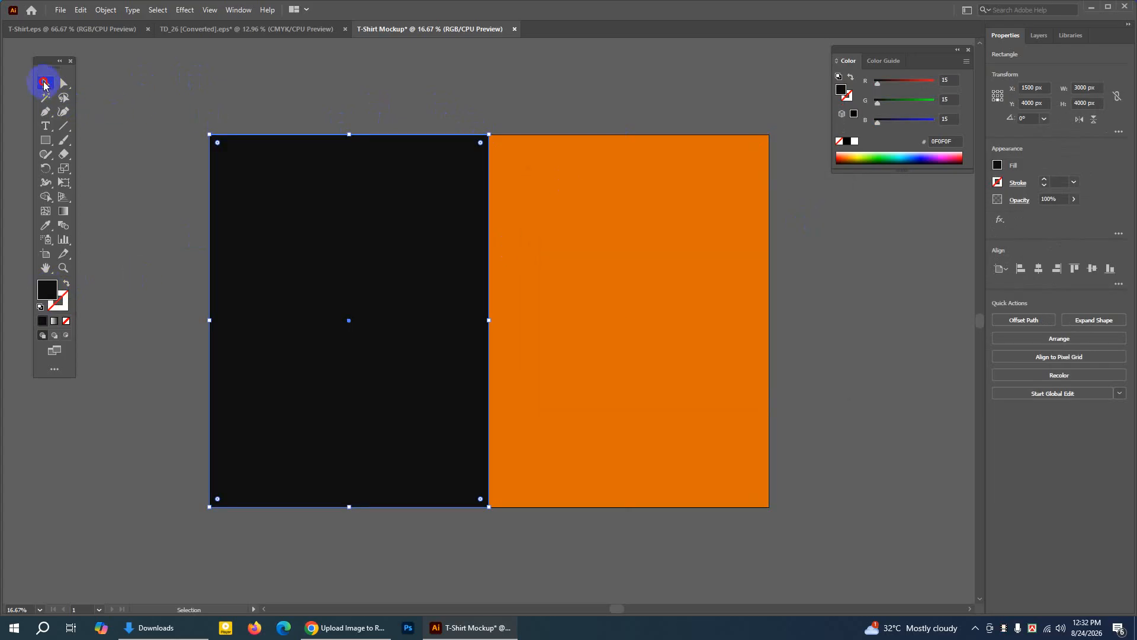
click(194, 82)
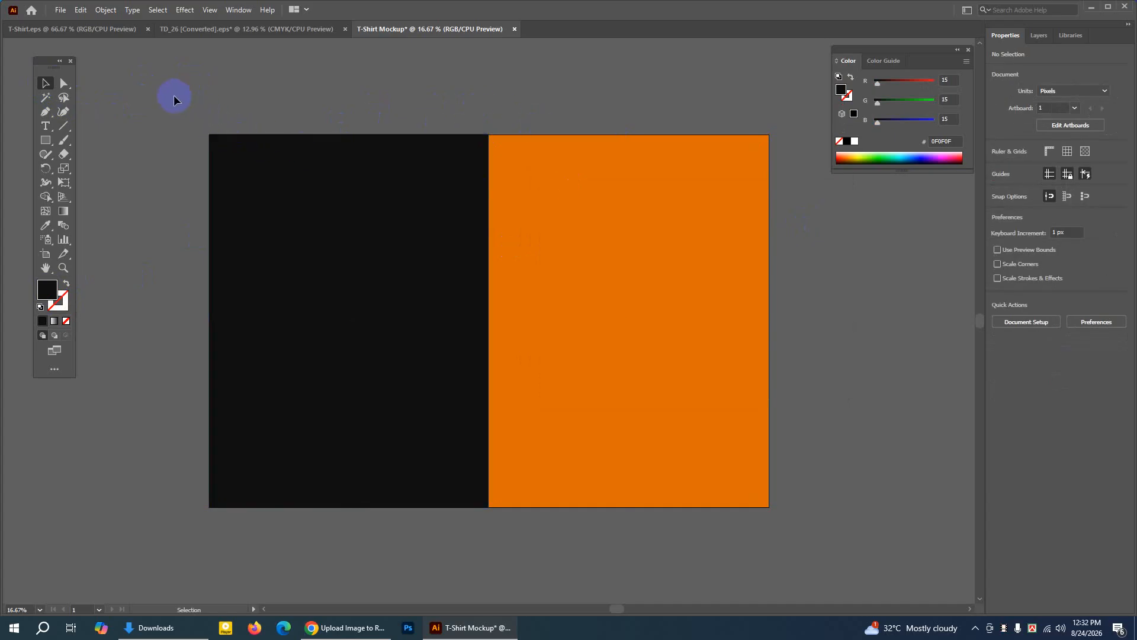
drag(173, 94, 853, 511)
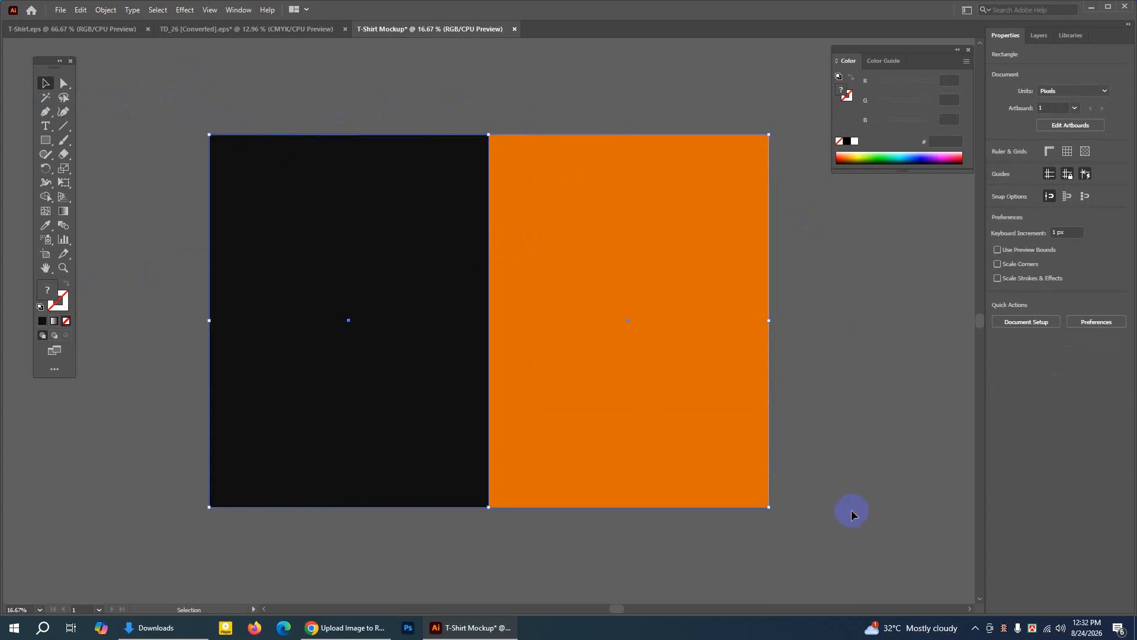
click(835, 465)
click(106, 10)
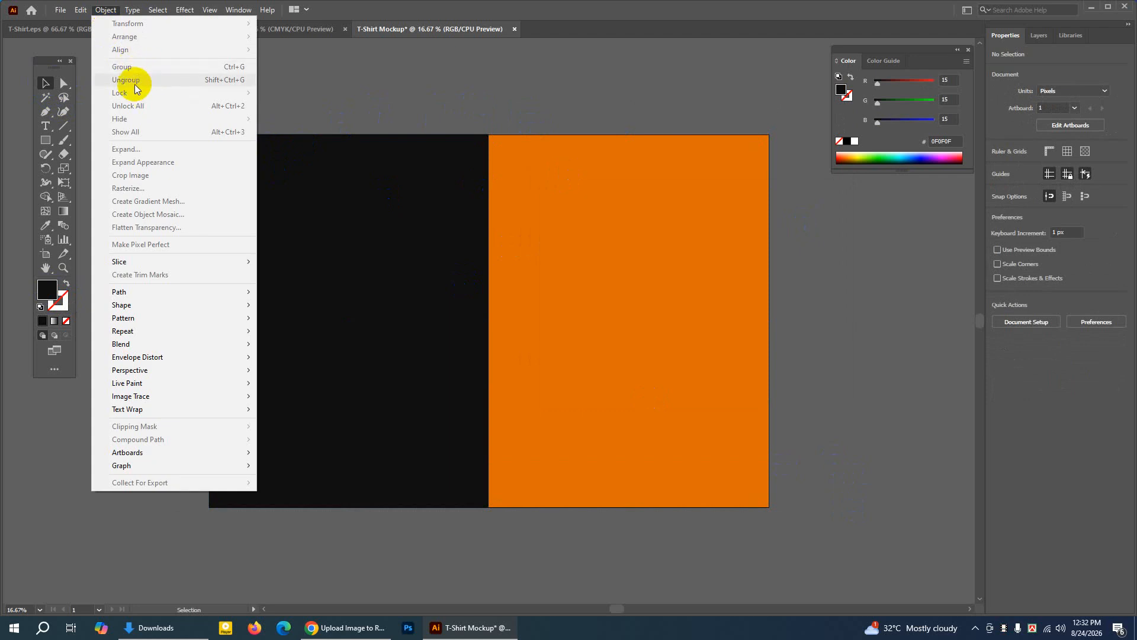
click(315, 85)
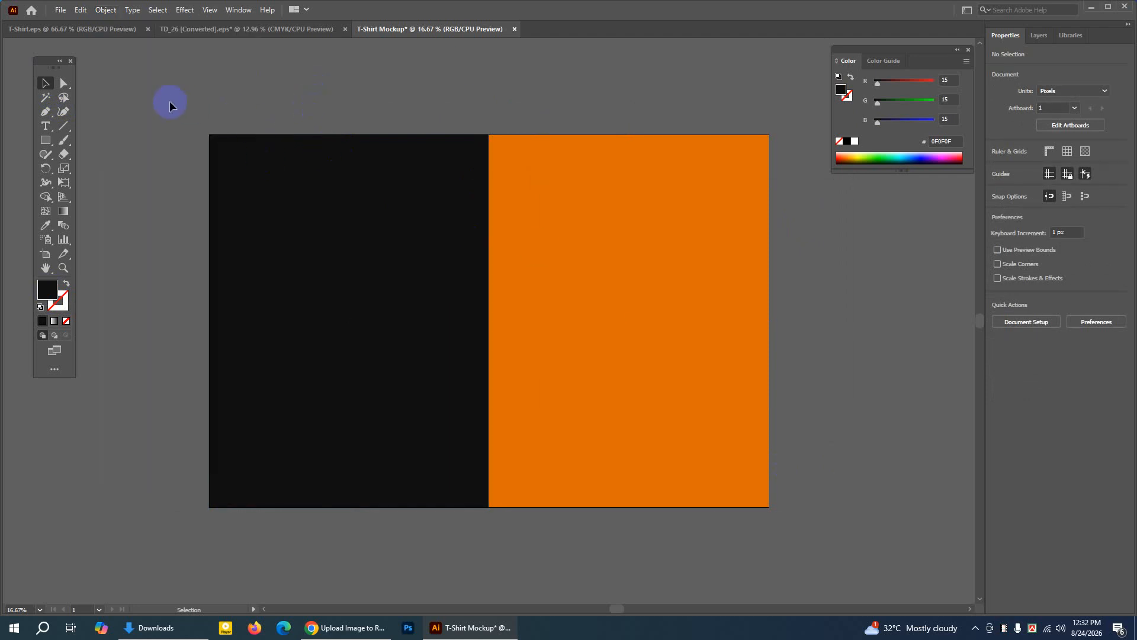
Group the black and orange background rectangles
drag(170, 104, 873, 541)
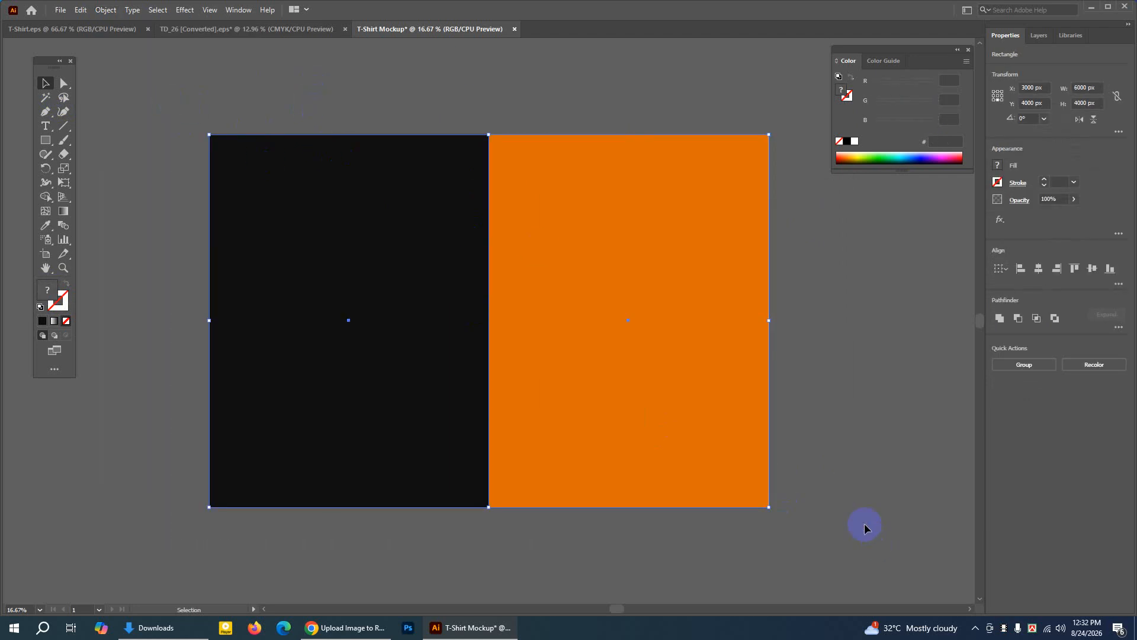
right_click(479, 251)
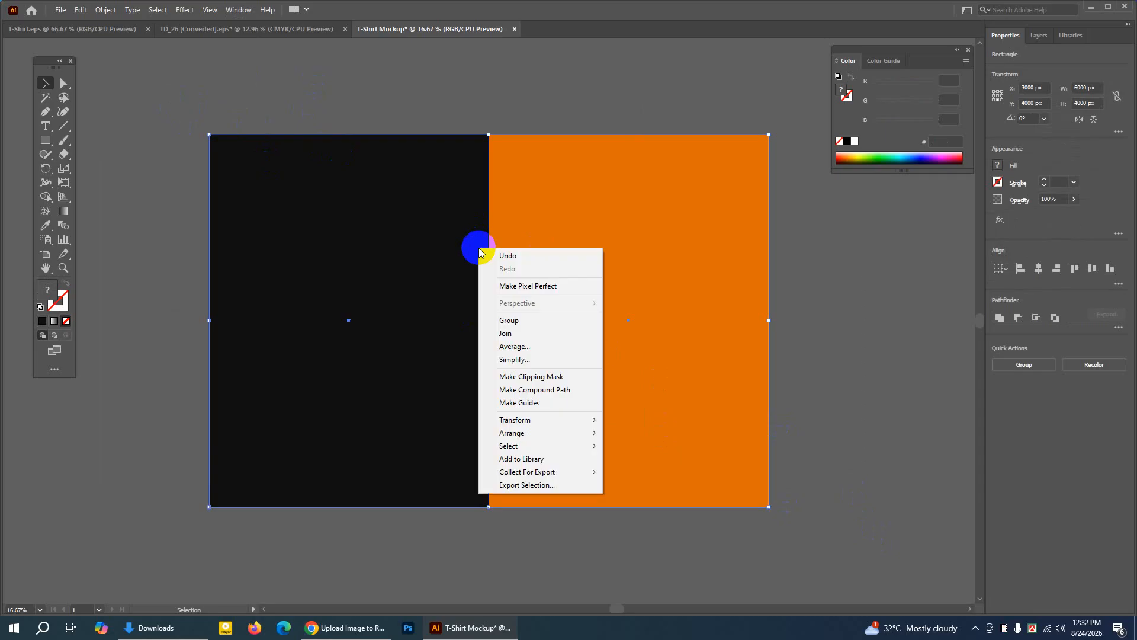
click(524, 321)
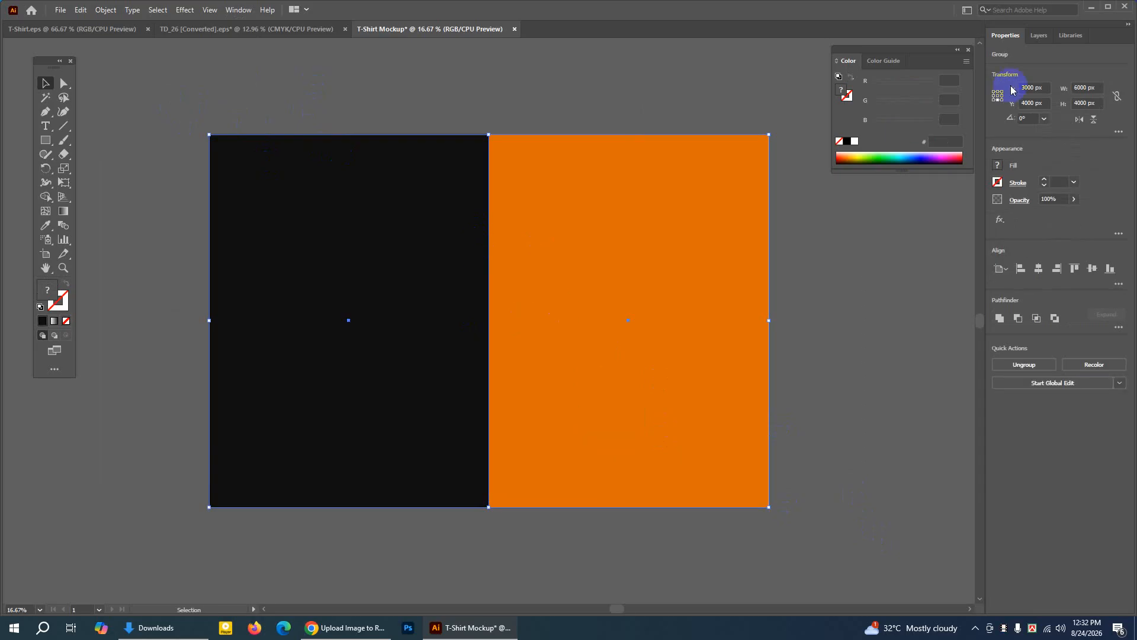
Rename the background group in Layer 1 as BG
click(1038, 37)
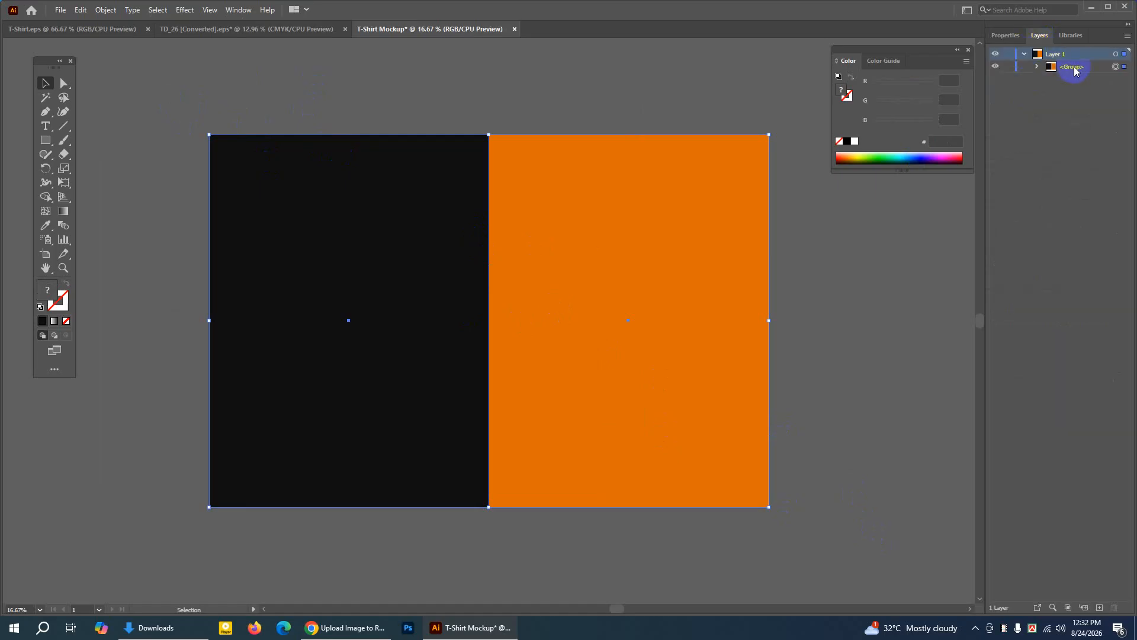
click(1024, 54)
double_click(1073, 66)
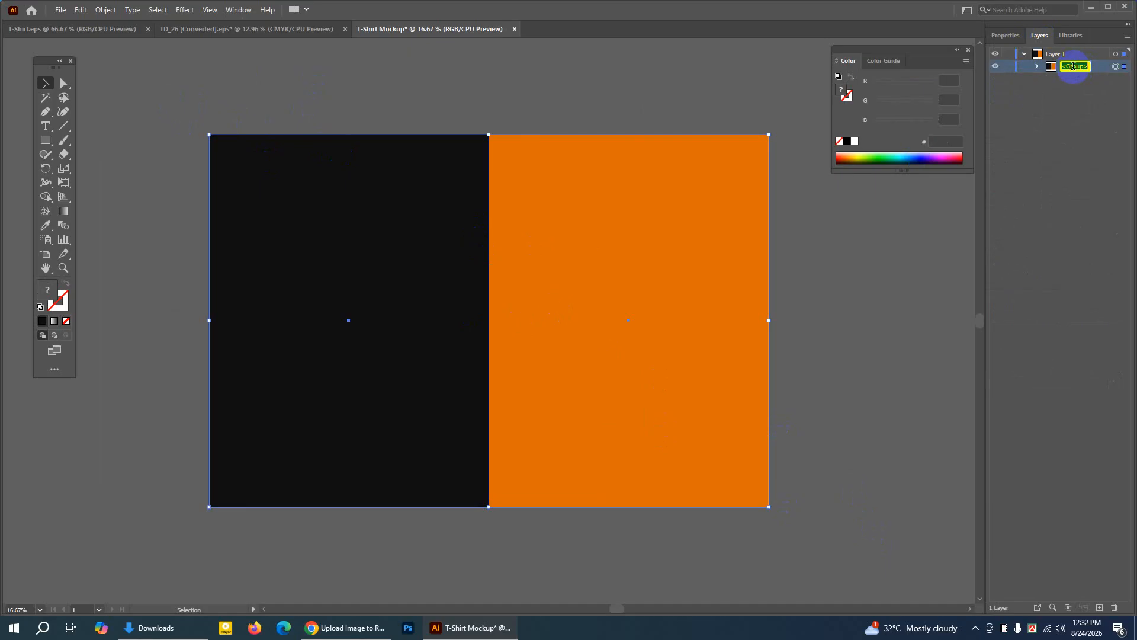
text(BG)
key(Return)
Select the black and orange background group on the artboard and lock it
click(43, 86)
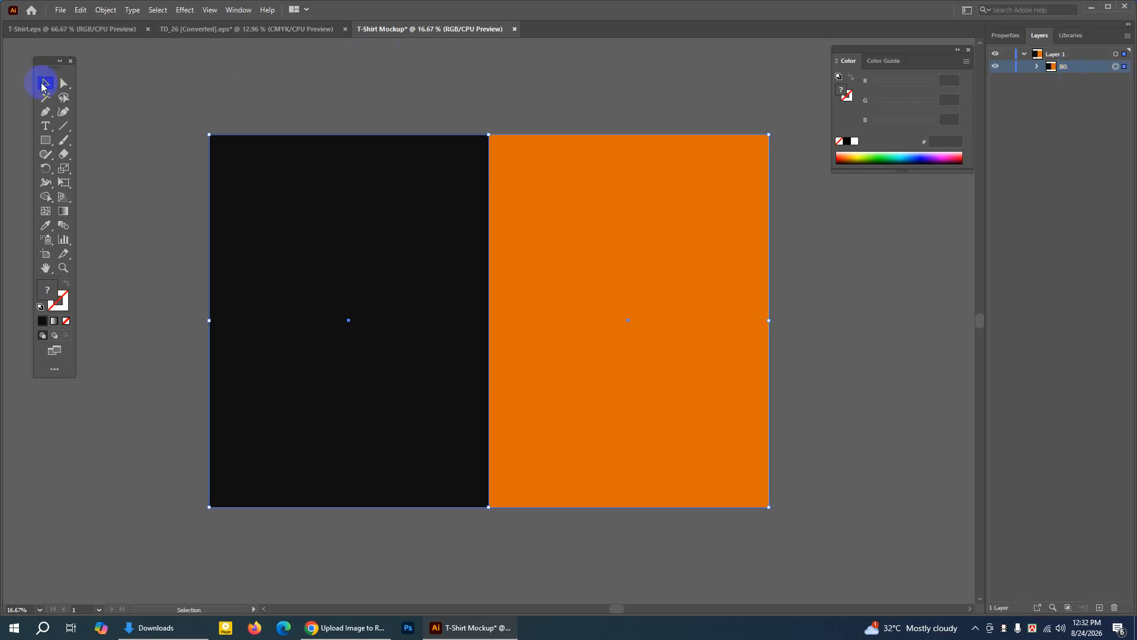
click(63, 84)
click(417, 81)
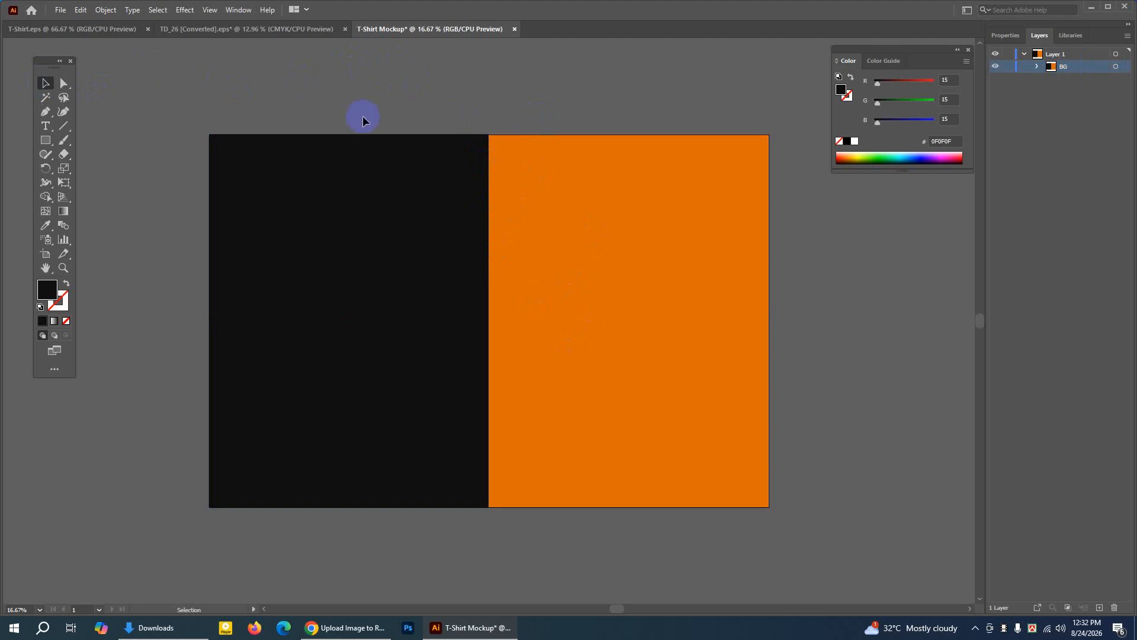
drag(194, 93, 787, 506)
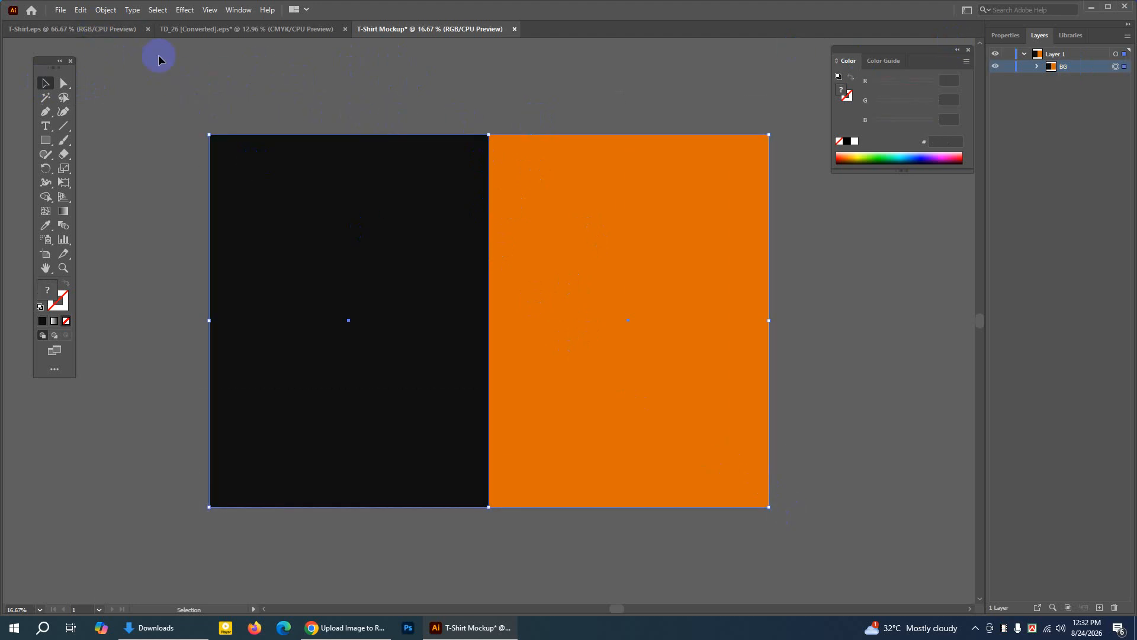
drag(185, 90, 830, 528)
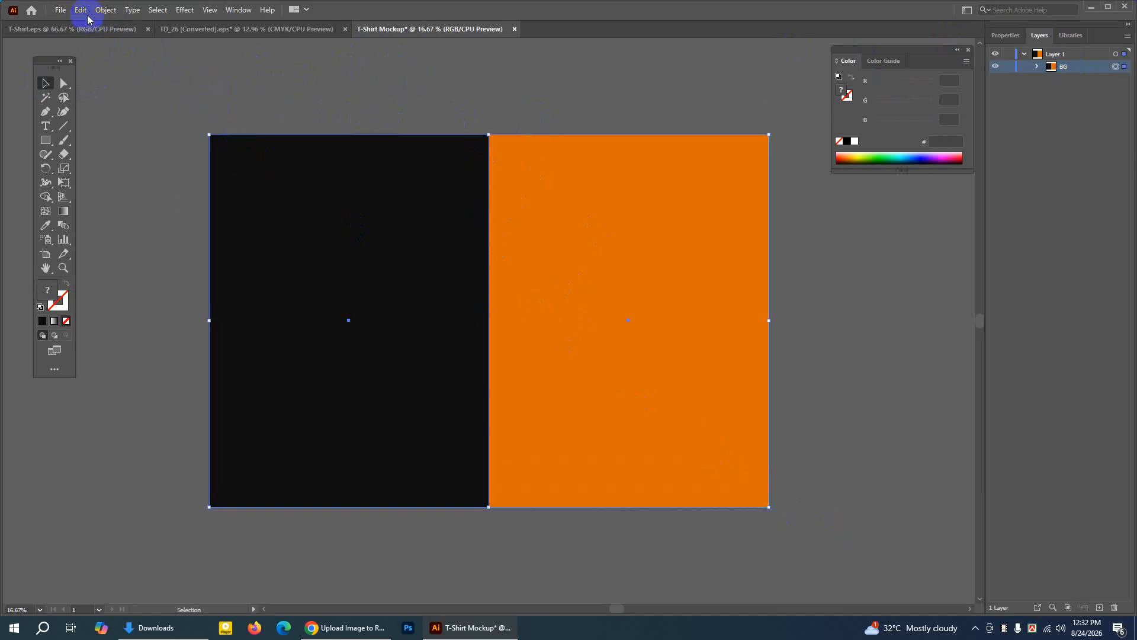
click(106, 9)
mouse_move(140, 92)
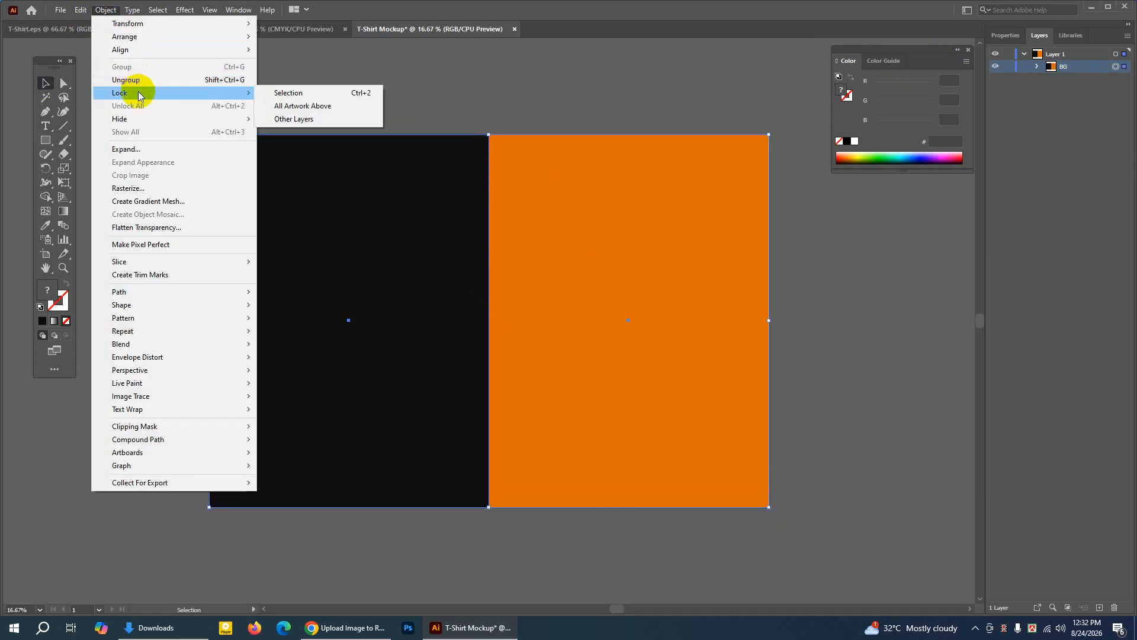
click(288, 93)
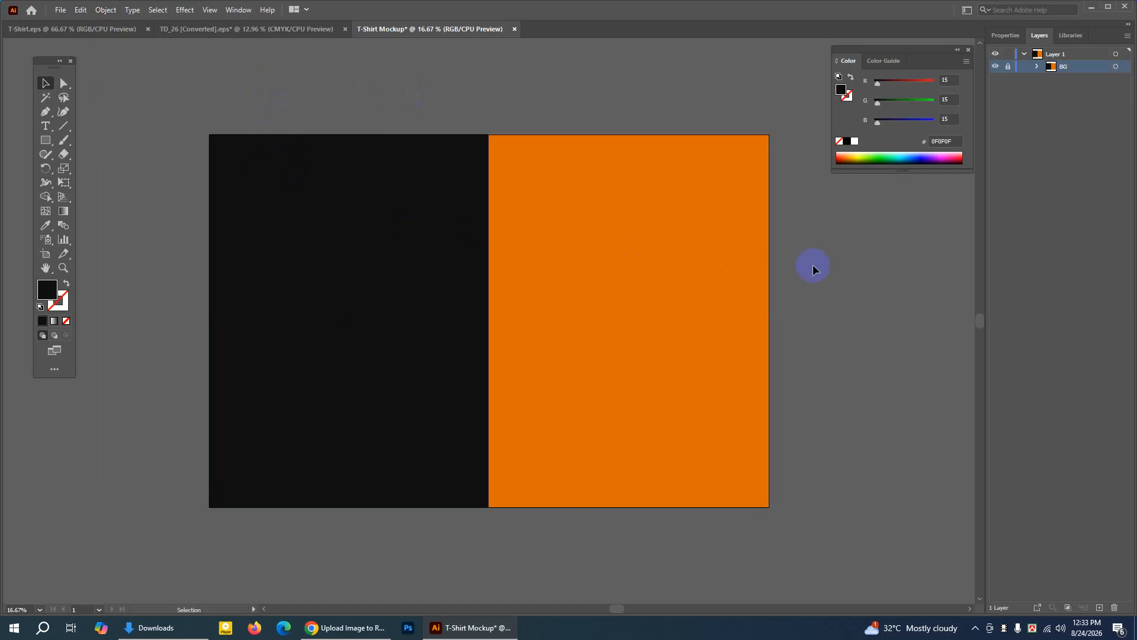
Switch to the T-Shirt.eps document, unlock all of its objects and deselect them
click(91, 29)
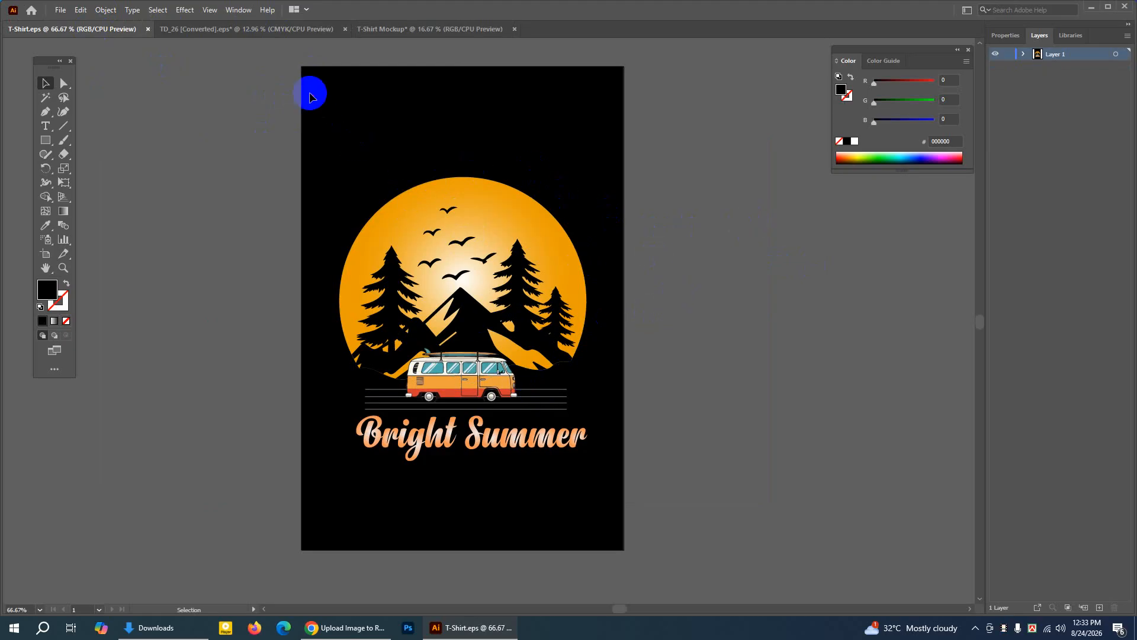
click(107, 11)
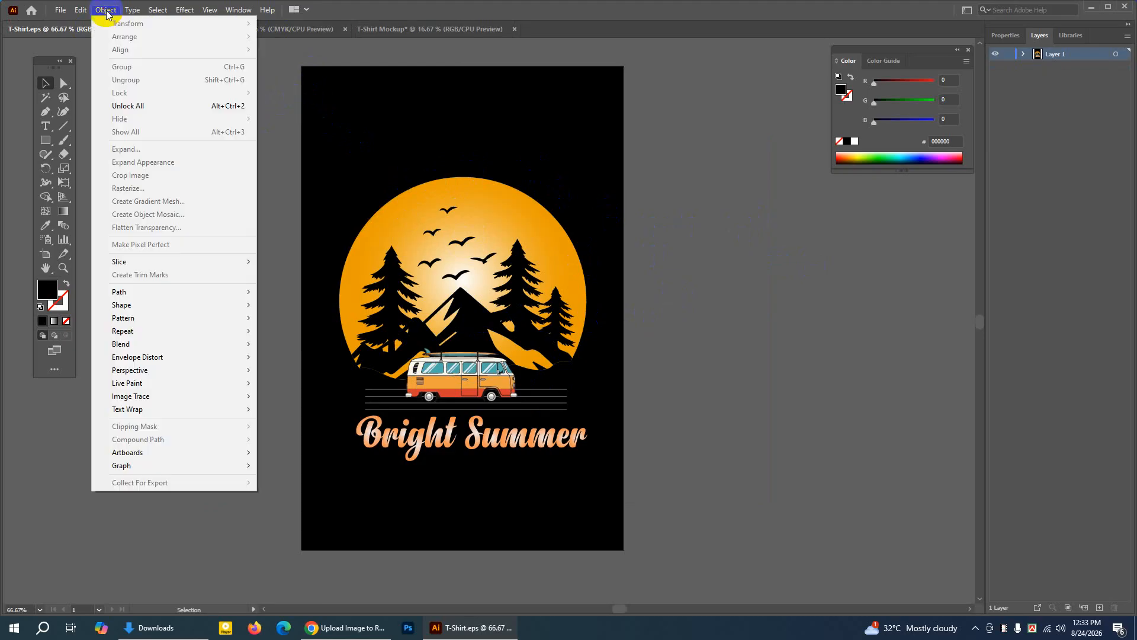
click(127, 105)
click(750, 111)
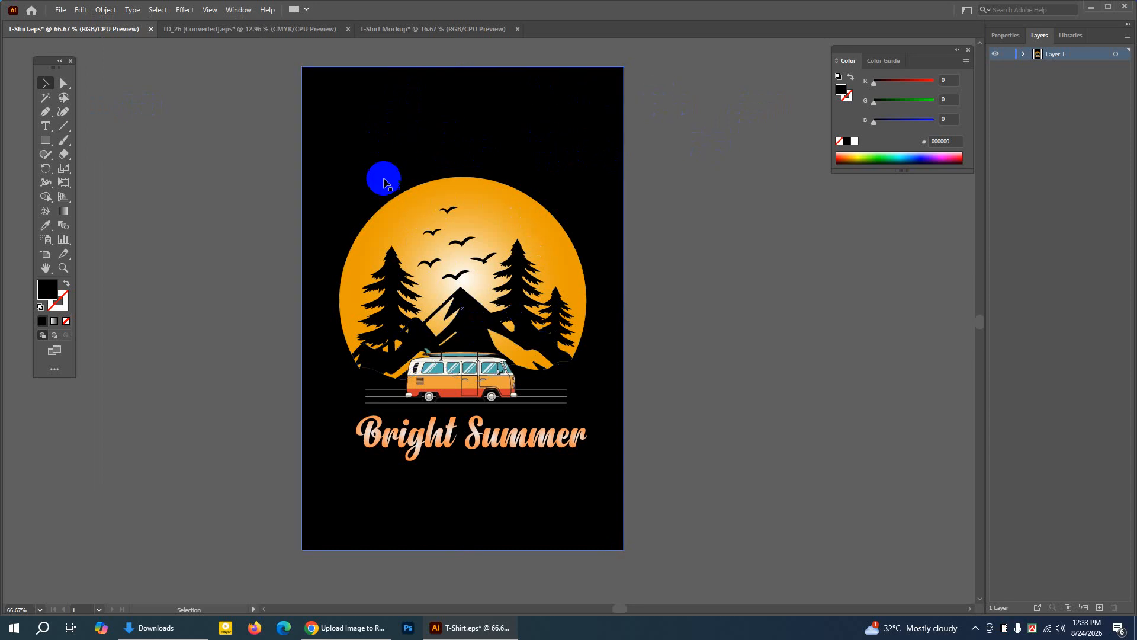
Lock only the black background rectangle behind the Bright Summer artwork
drag(280, 58, 325, 79)
click(219, 82)
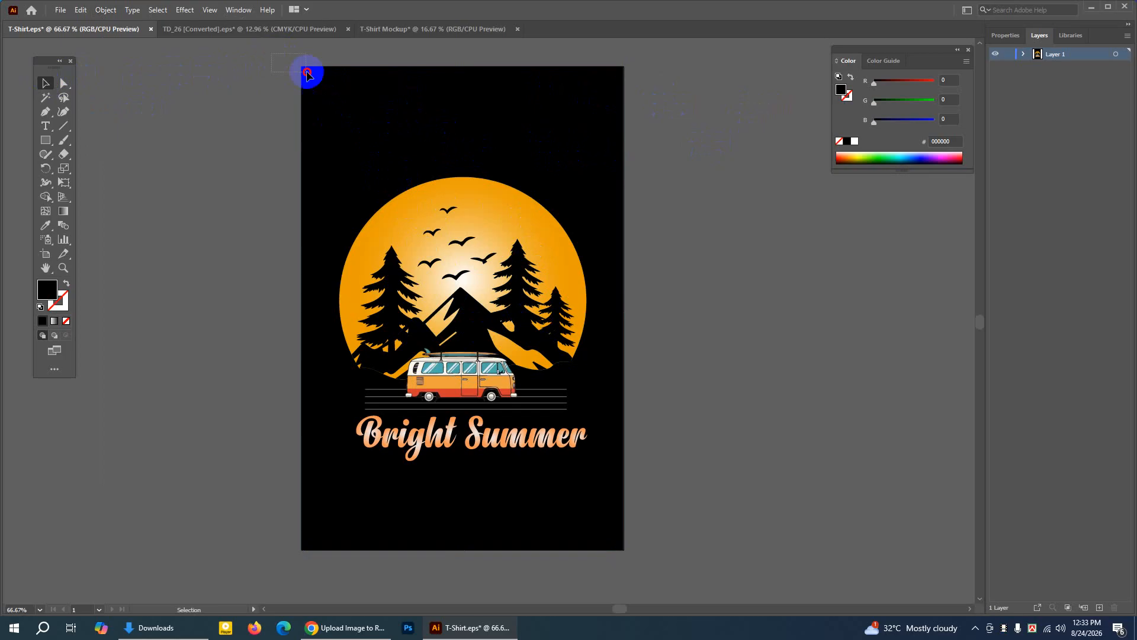
drag(307, 72, 331, 86)
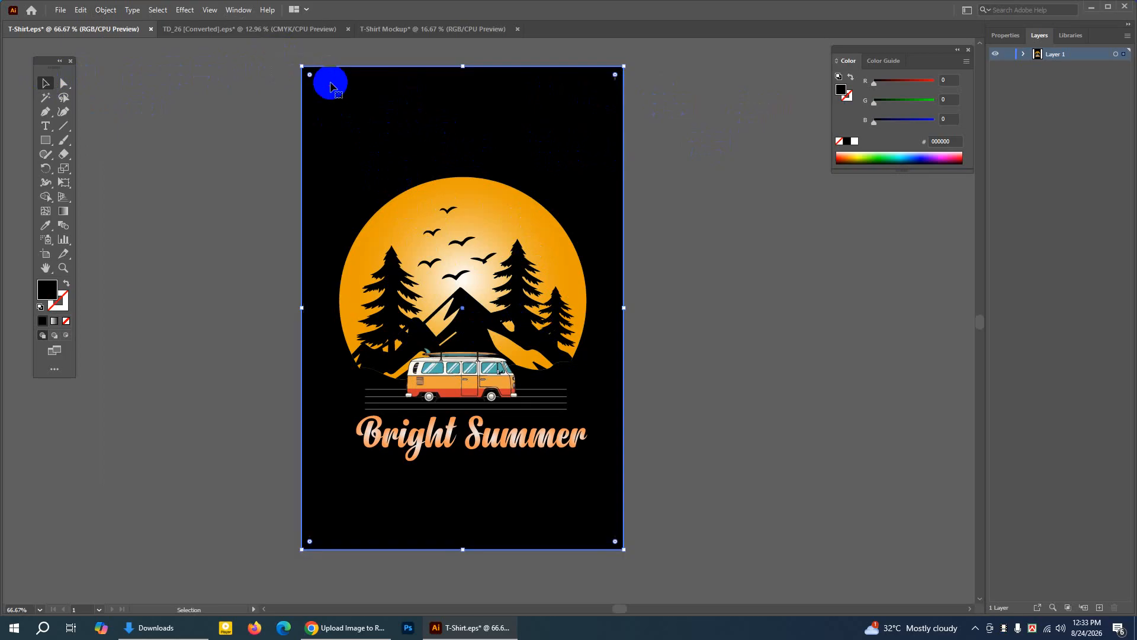
click(105, 10)
mouse_move(120, 93)
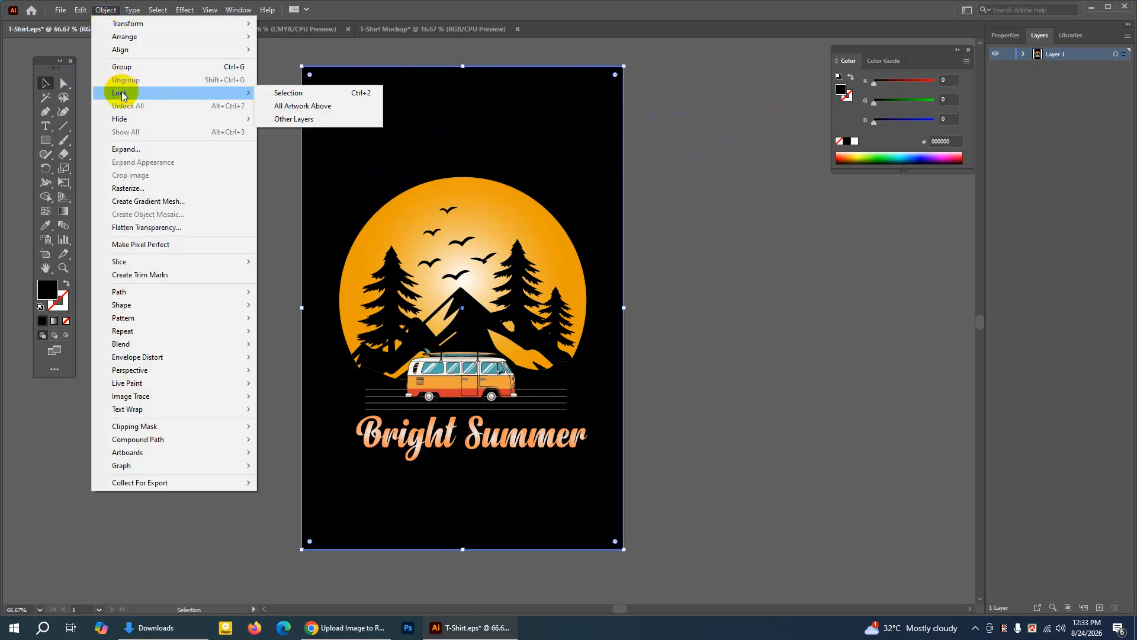
click(289, 94)
drag(606, 57, 644, 98)
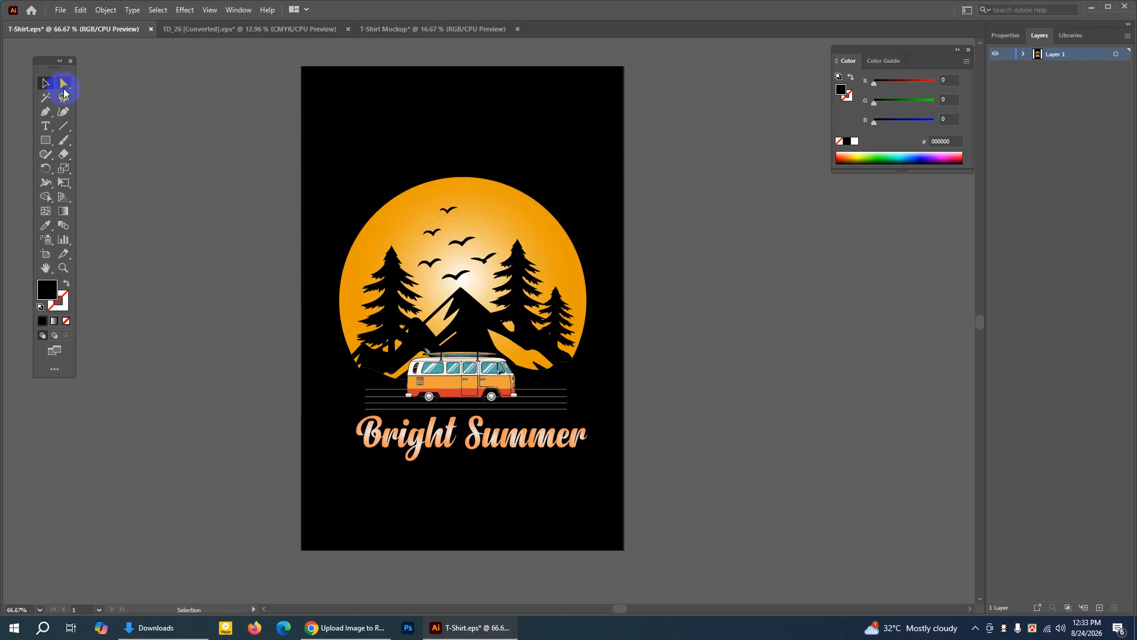
Select the whole Bright Summer design without the background, ungroup it and regroup everything as one group
drag(338, 127, 596, 474)
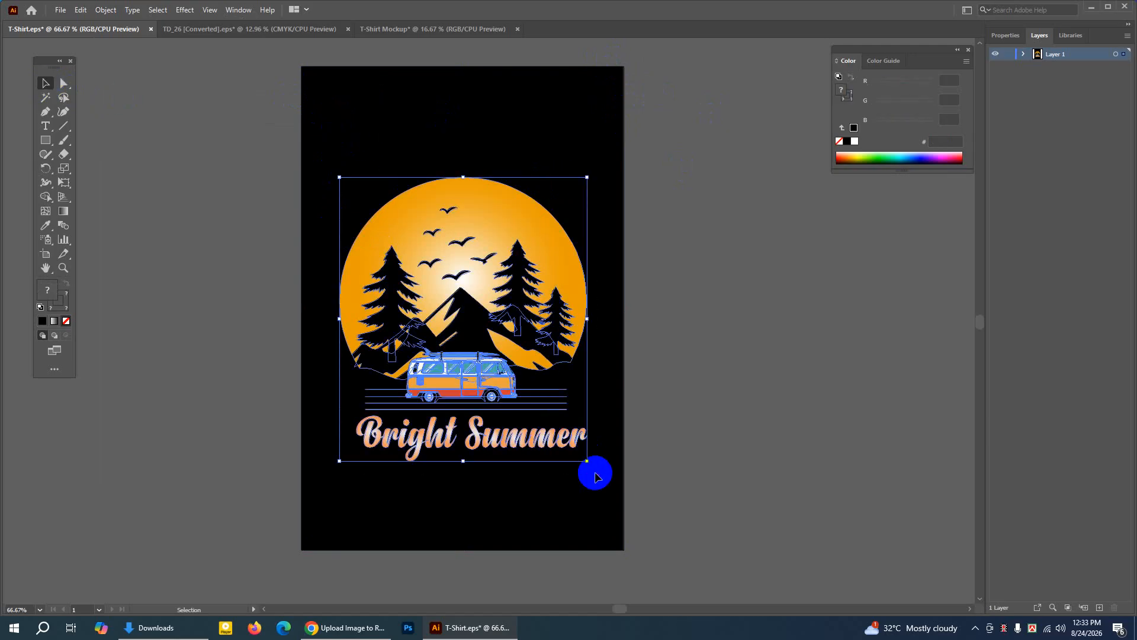
right_click(450, 265)
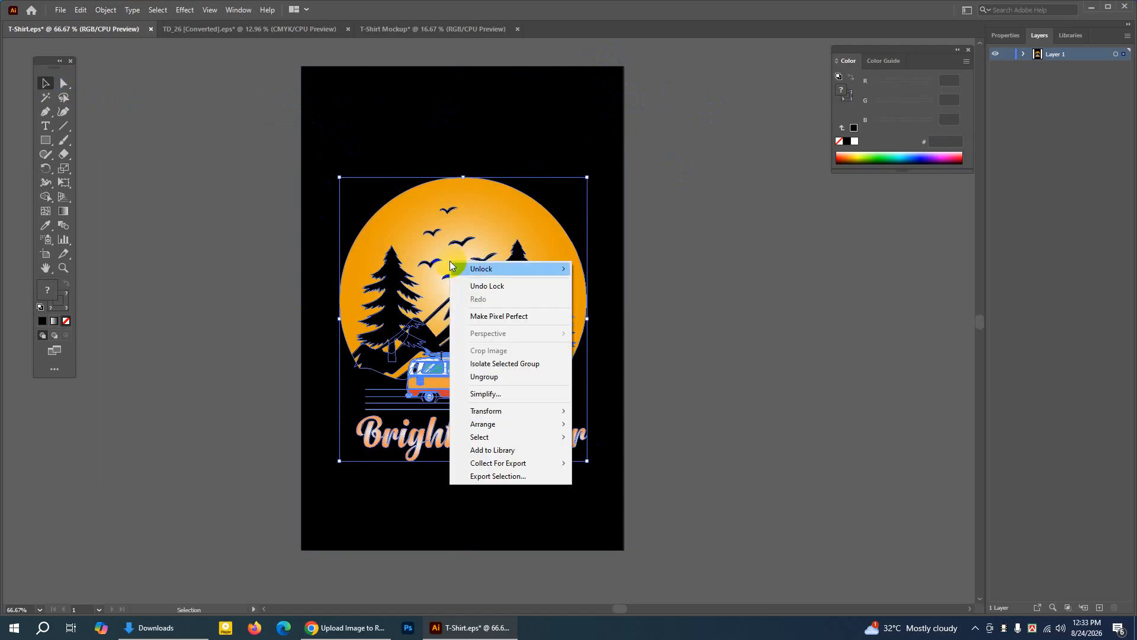
click(487, 377)
right_click(463, 299)
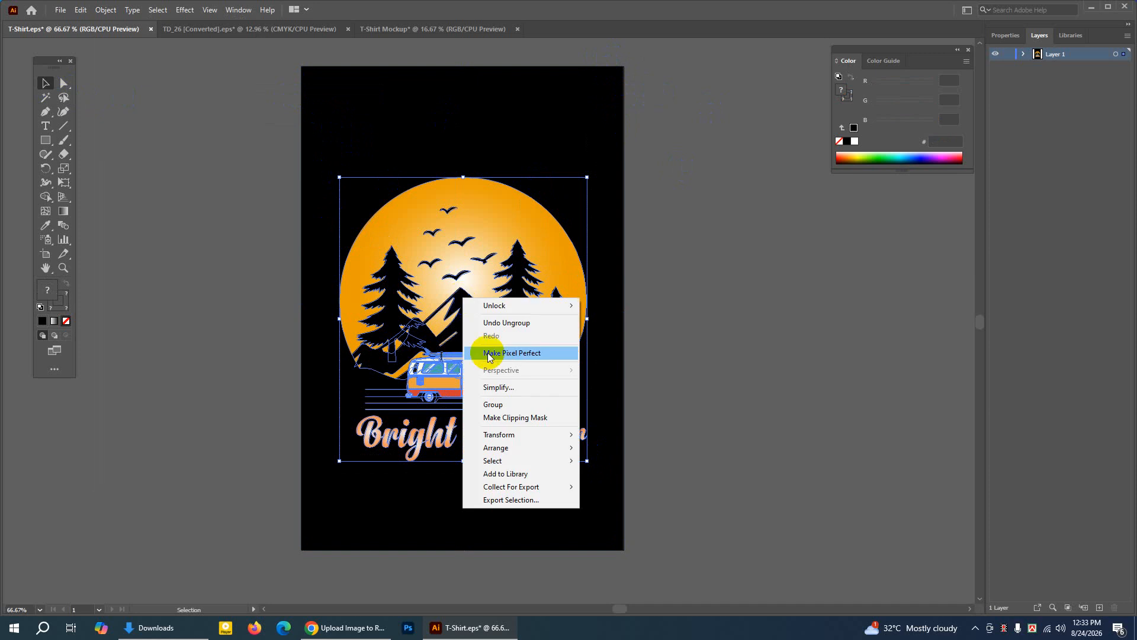
click(493, 405)
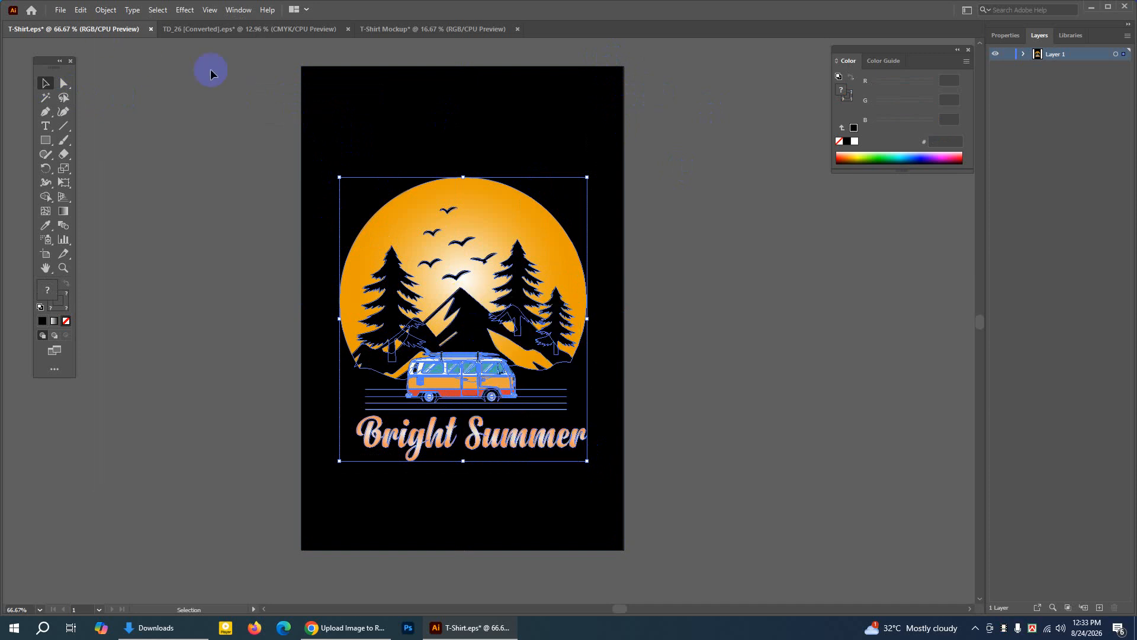
Copy the Bright Summer design group and paste it into the T-Shirt Mockup document
click(81, 10)
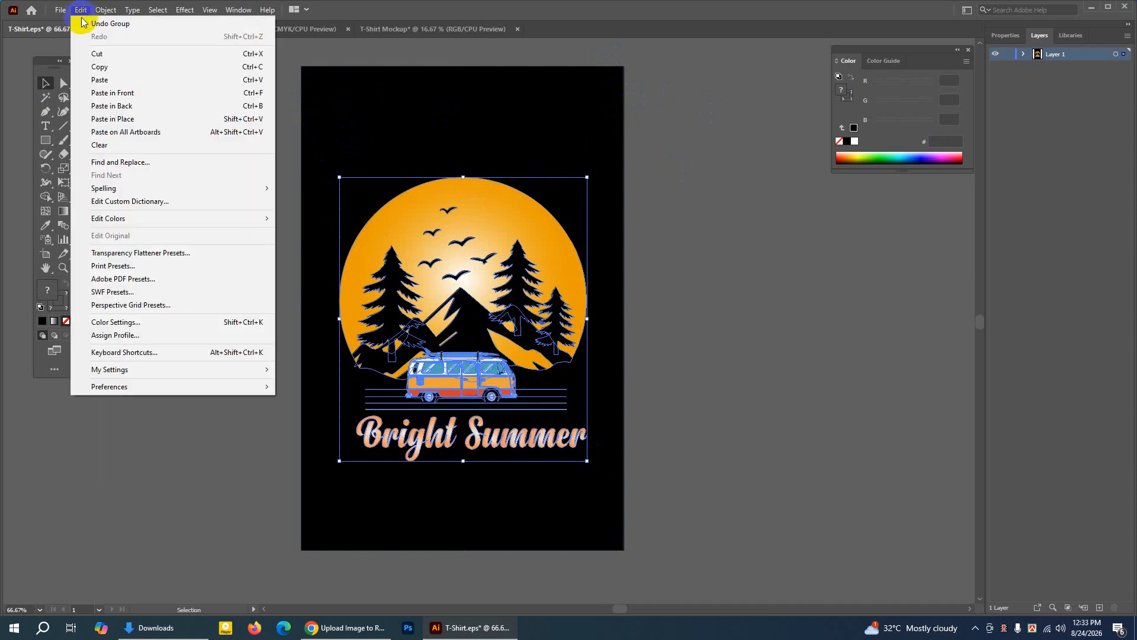
click(99, 69)
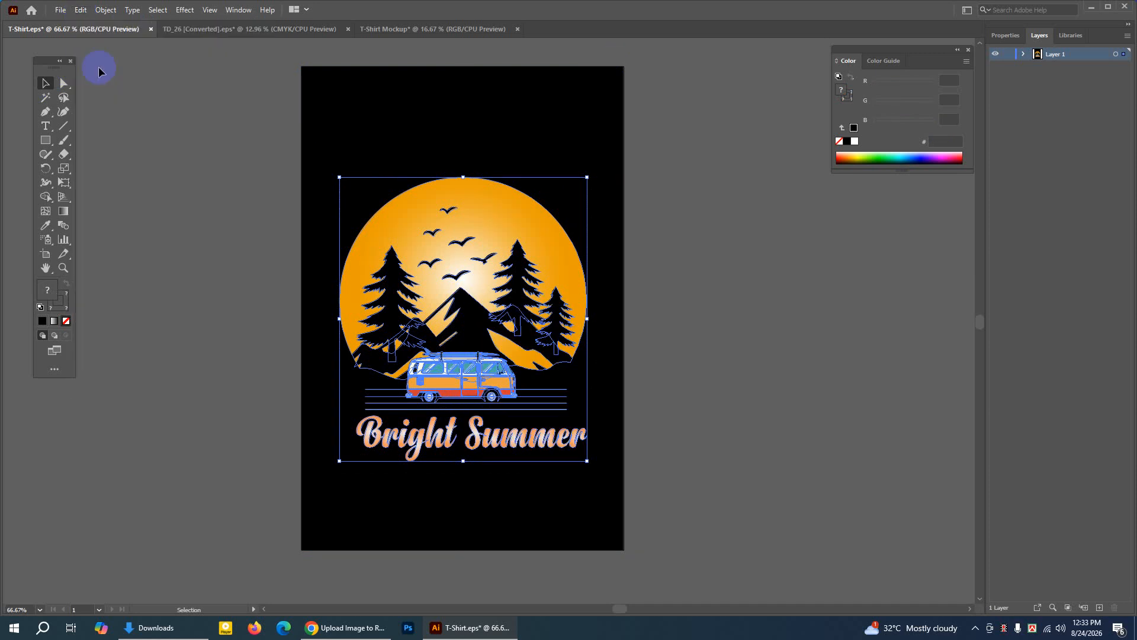
click(382, 30)
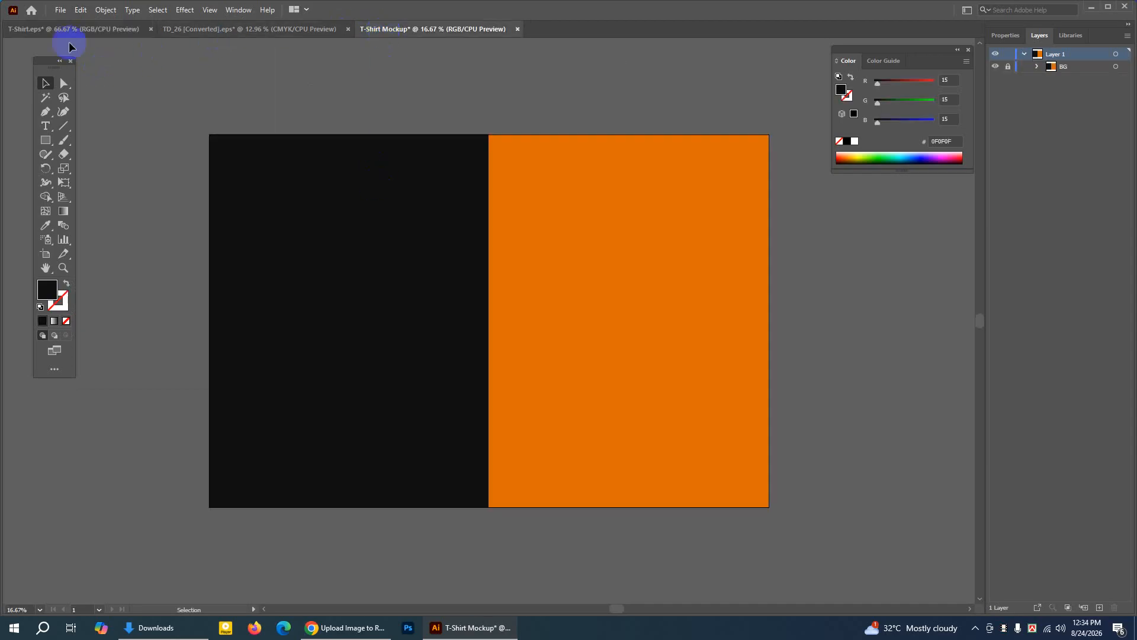
click(80, 11)
click(113, 79)
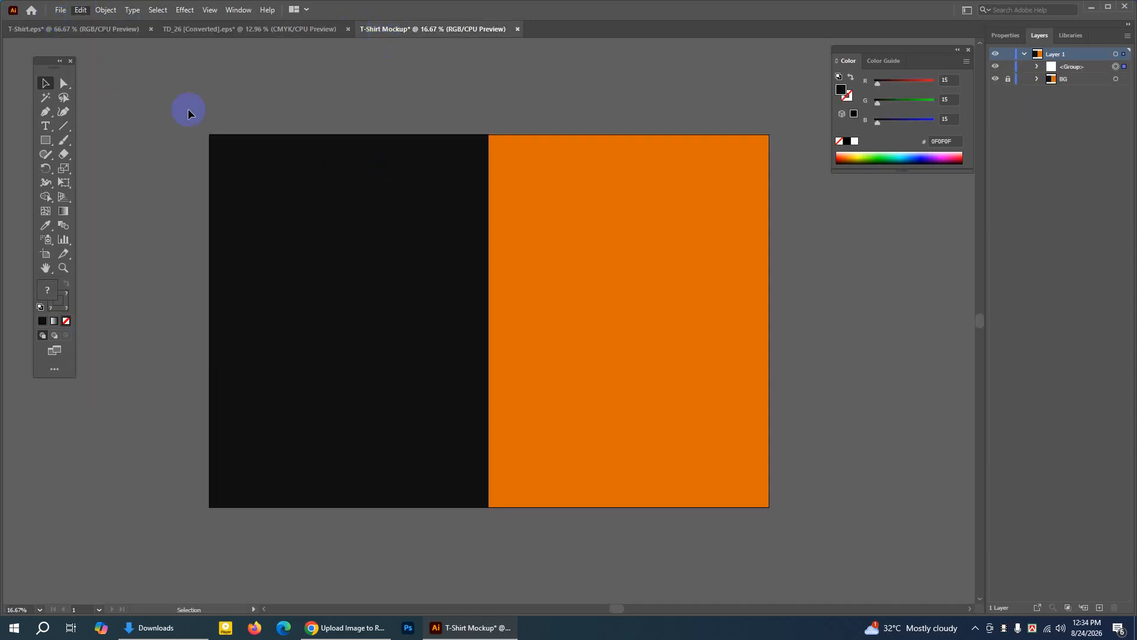
Move the pasted design onto the black half, enlarge it proportionally to fill most of that half's width, and deselect it
drag(503, 310, 348, 311)
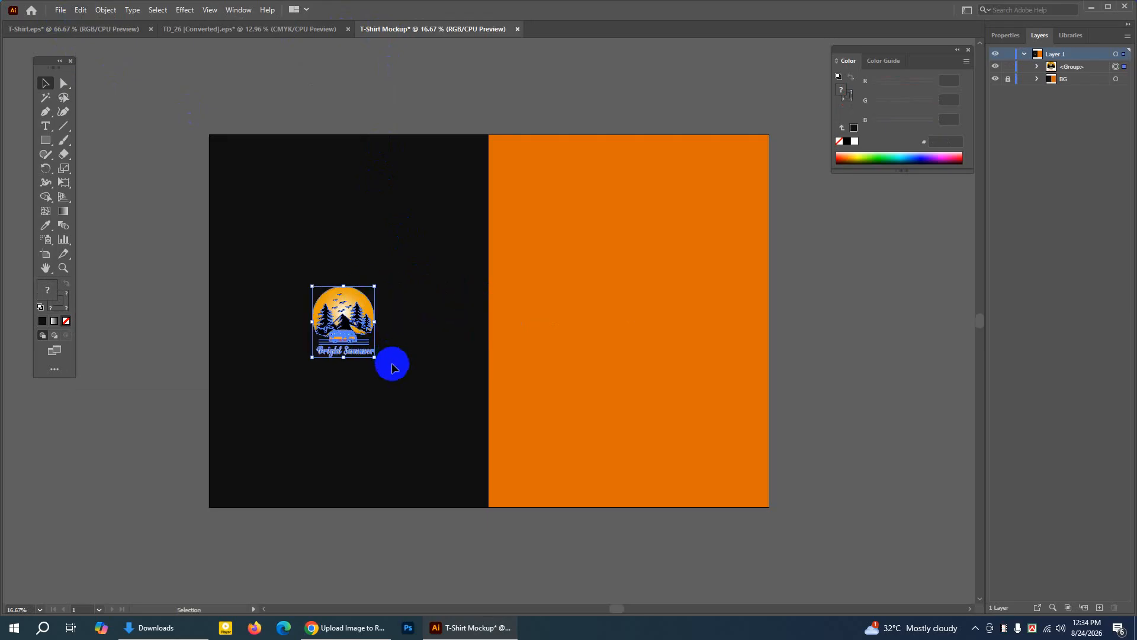
drag(375, 354, 435, 472)
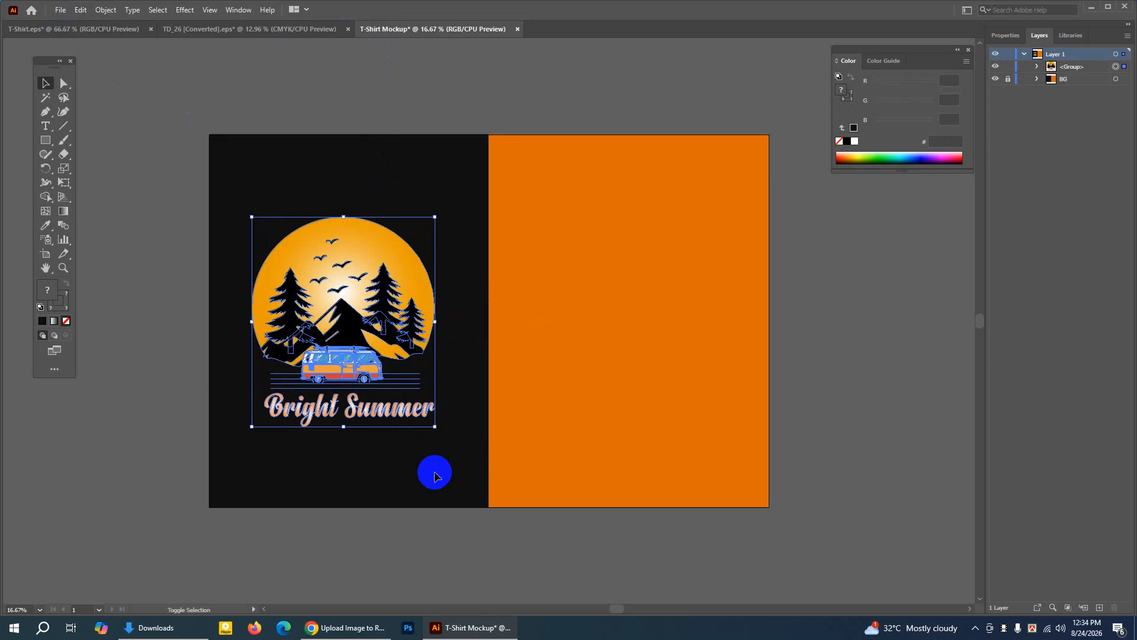
drag(437, 432, 441, 436)
click(851, 269)
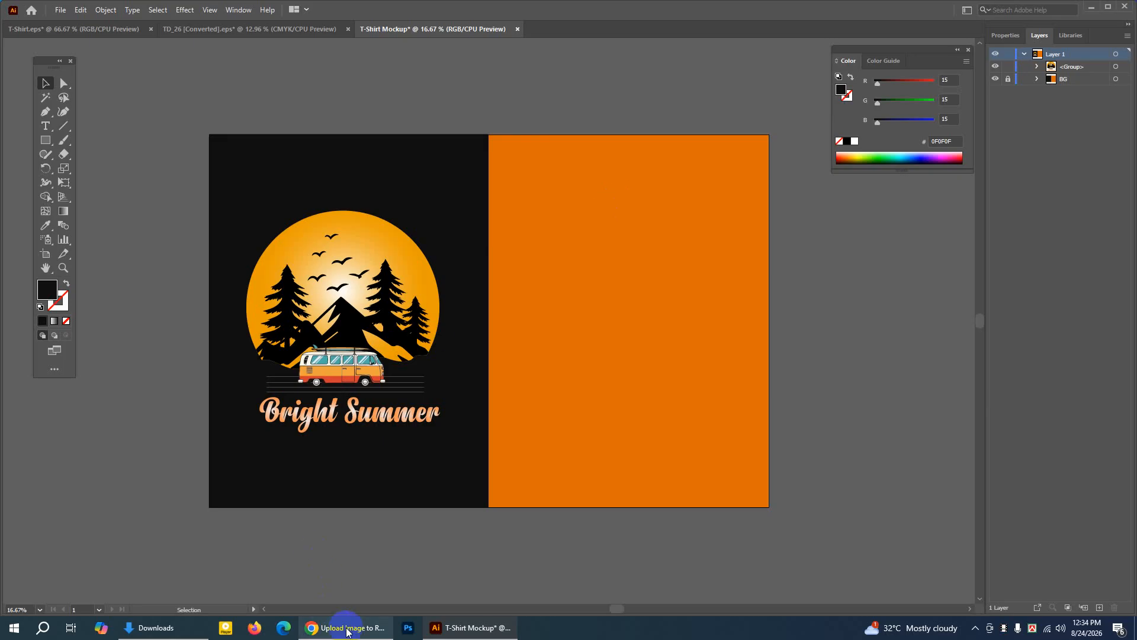
Close the open Chrome window and minimize Illustrator to show the desktop
mouse_move(348, 632)
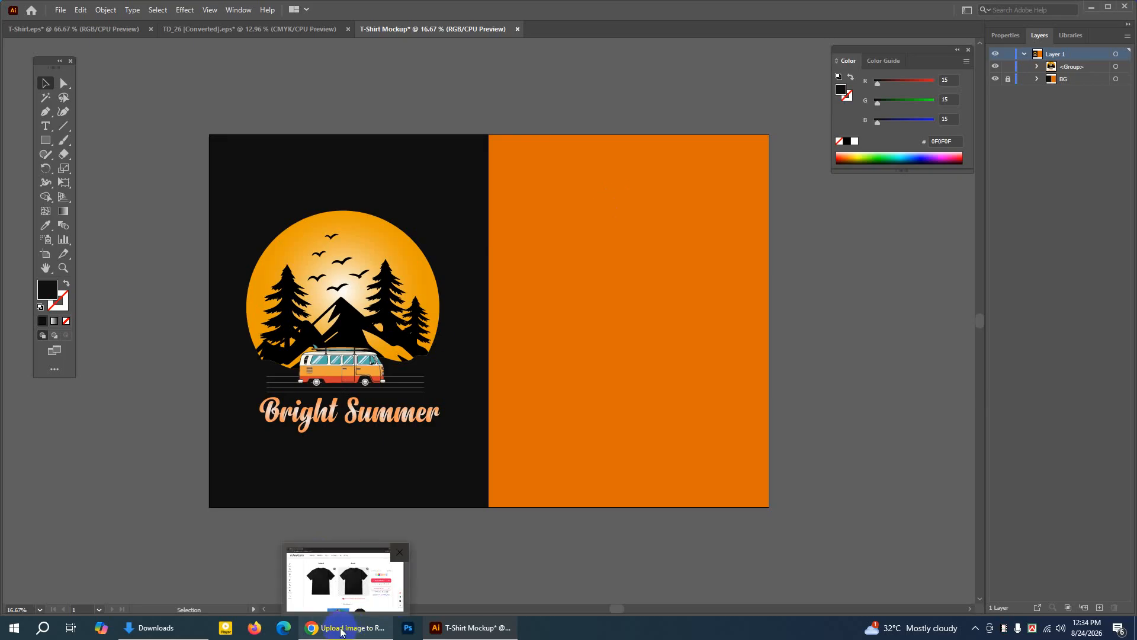
click(398, 552)
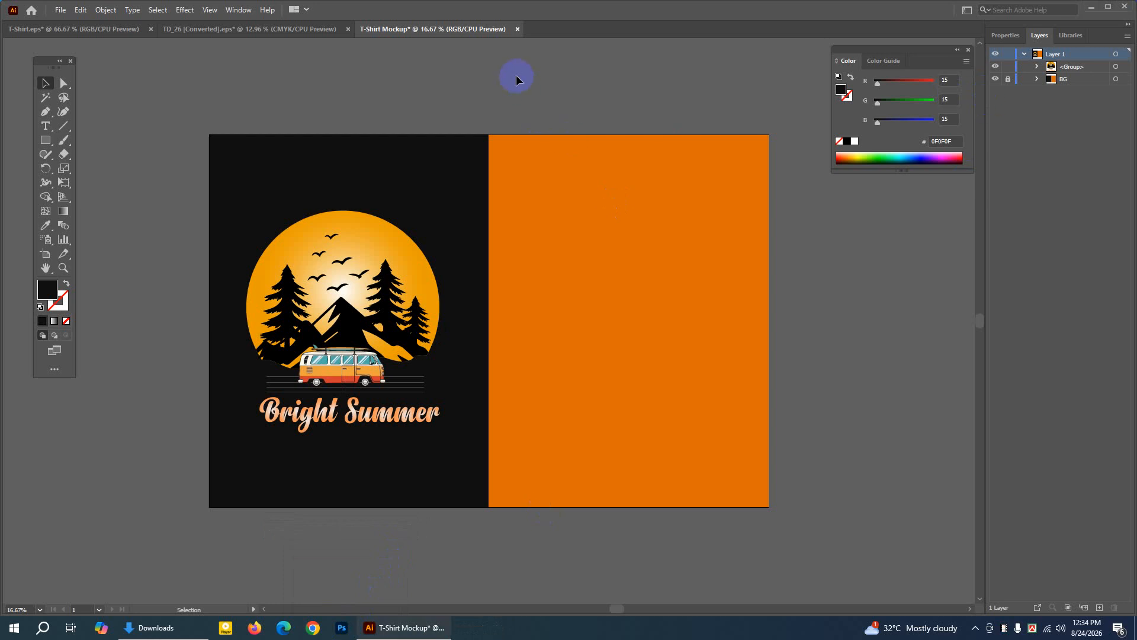
click(1090, 7)
View the blank T-shirt image on the desktop whose file name starts with ffd2893c47a1 at full window size, then close it
click(420, 260)
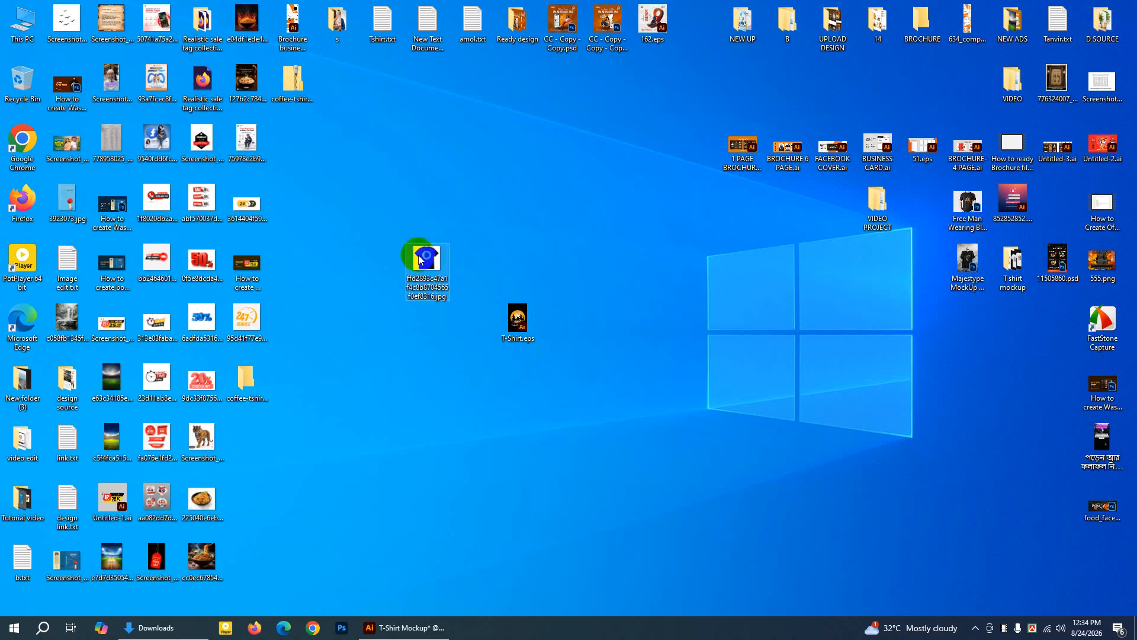
double_click(418, 255)
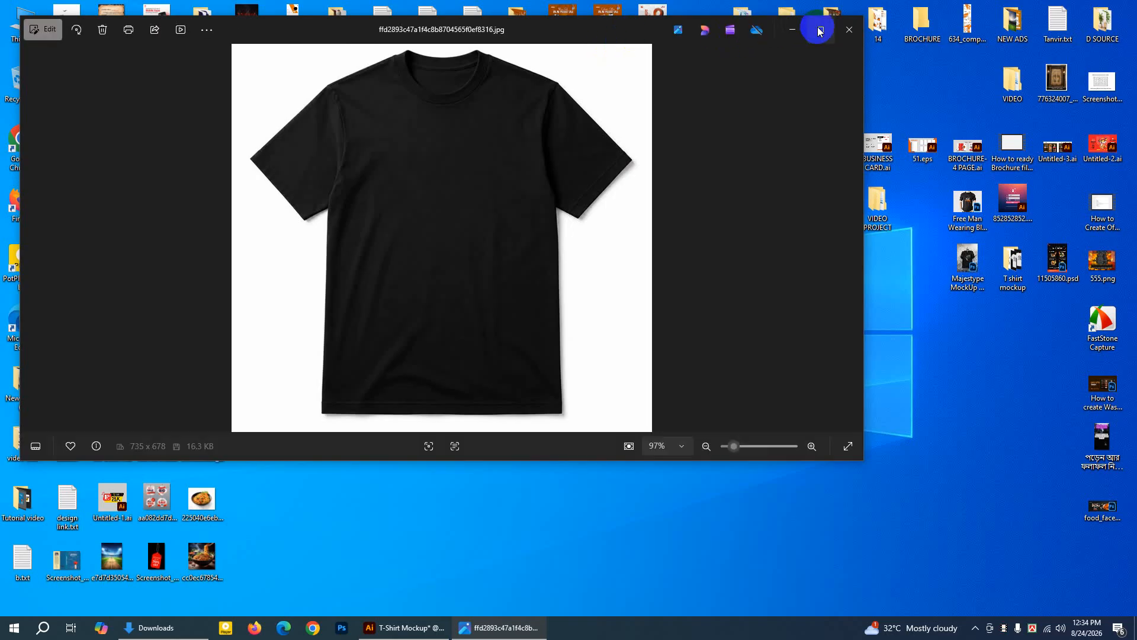
click(820, 29)
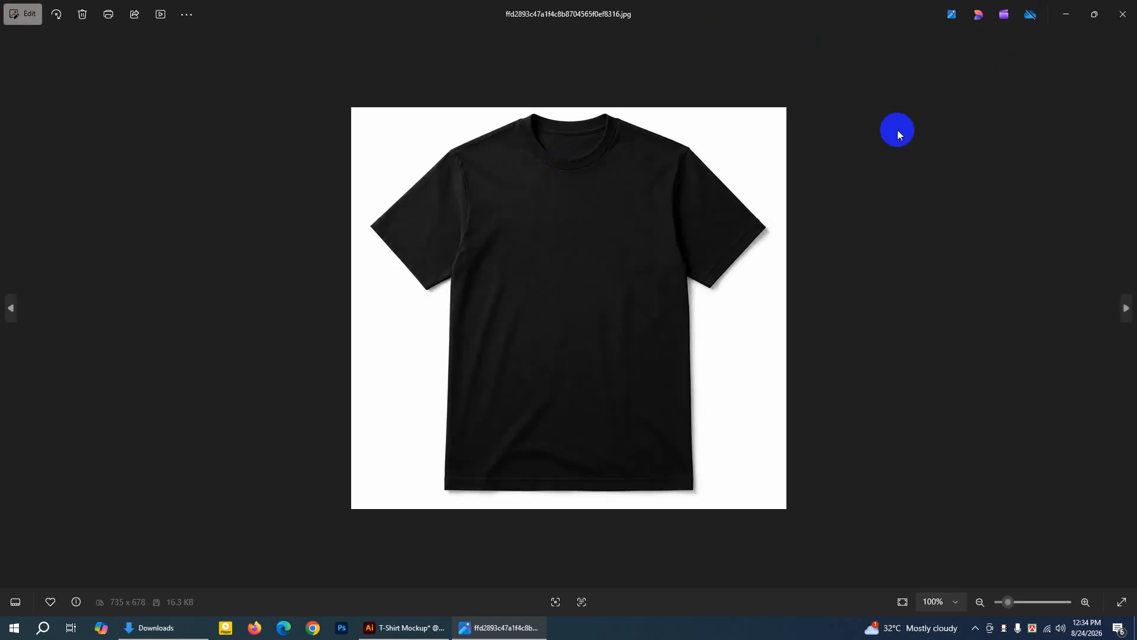
click(1125, 16)
Switch to Chrome and open the Pinterest home page
click(310, 626)
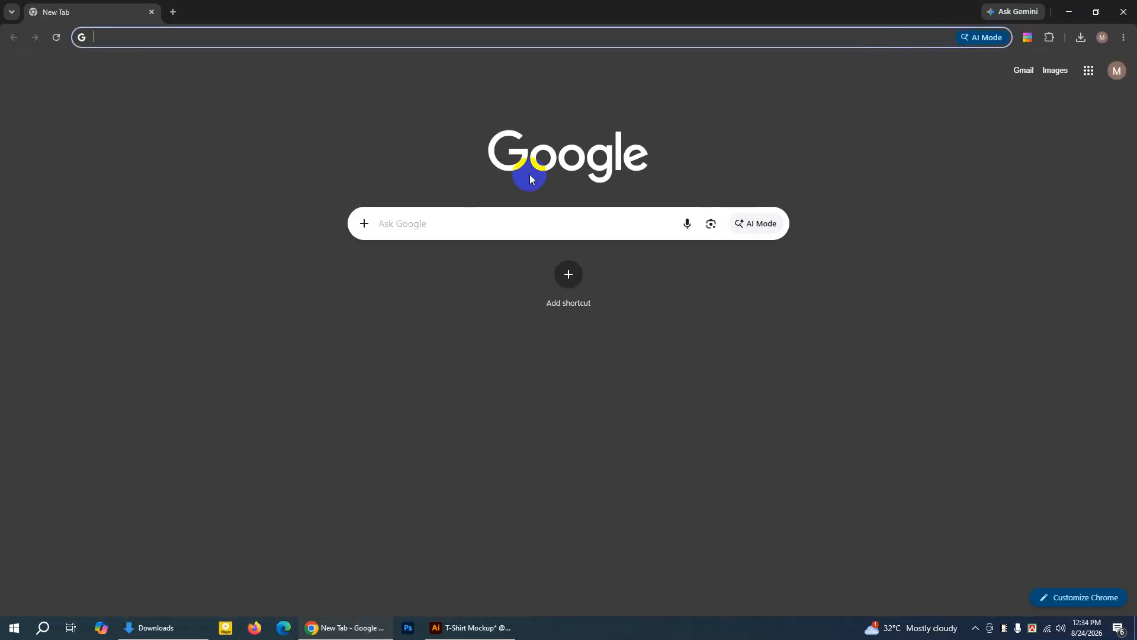
click(465, 223)
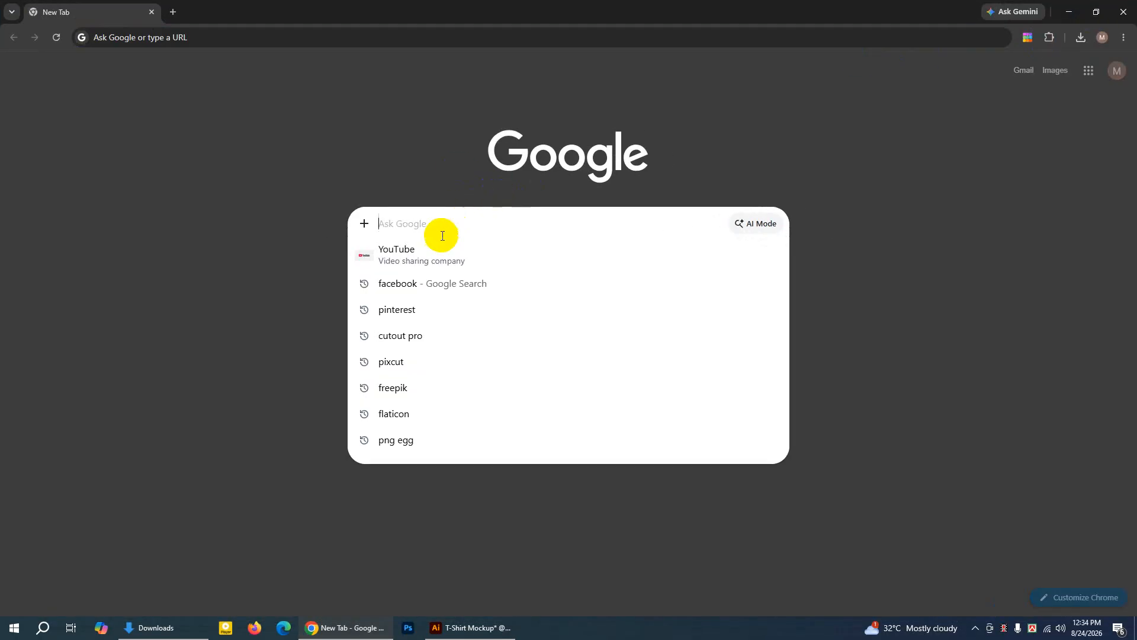
click(397, 314)
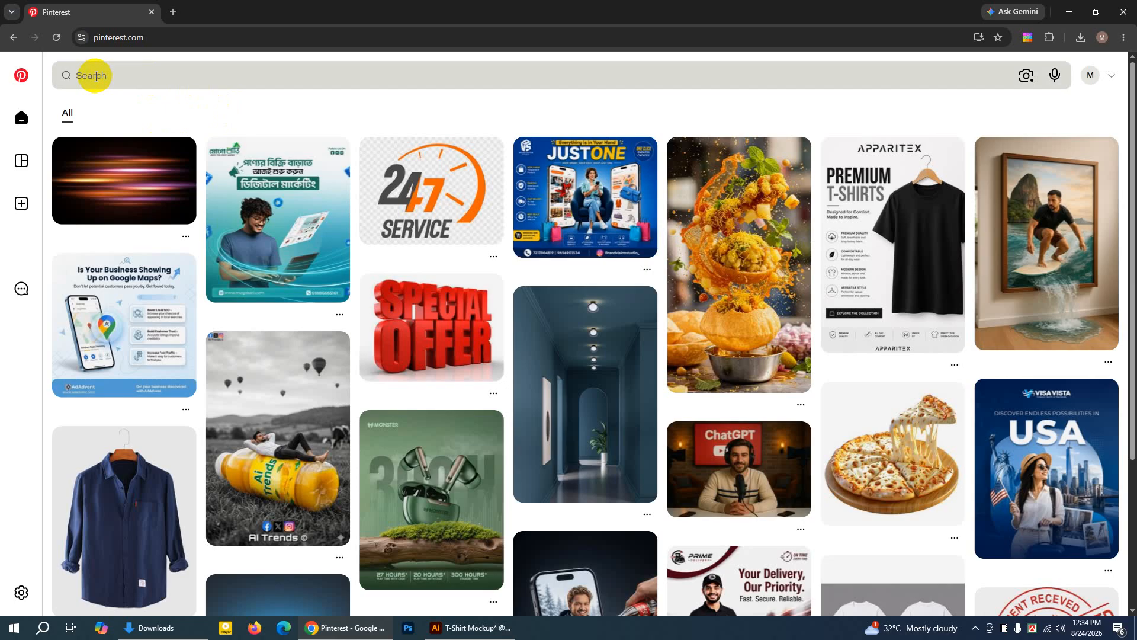
Search Pinterest for "T SHIRT"
click(97, 75)
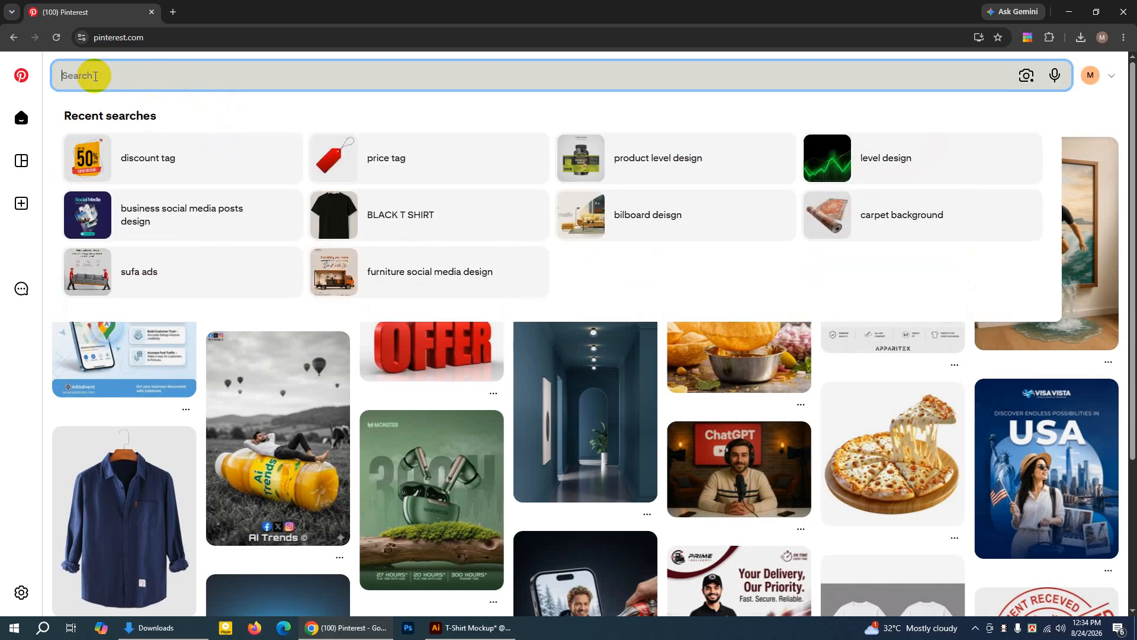
text(T)
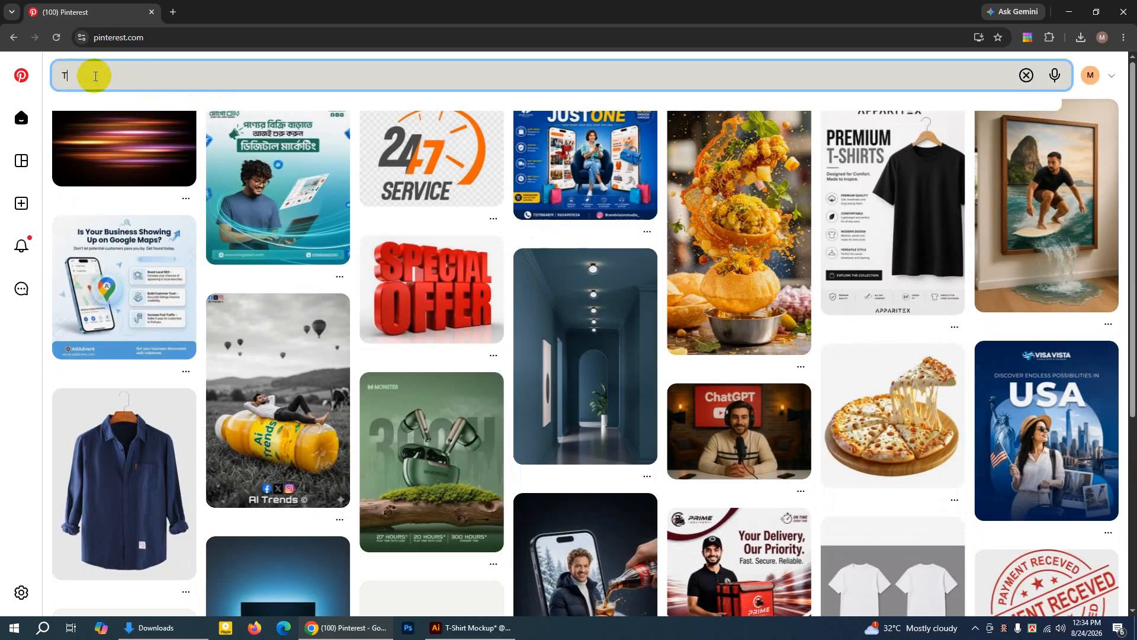
text( SHIR)
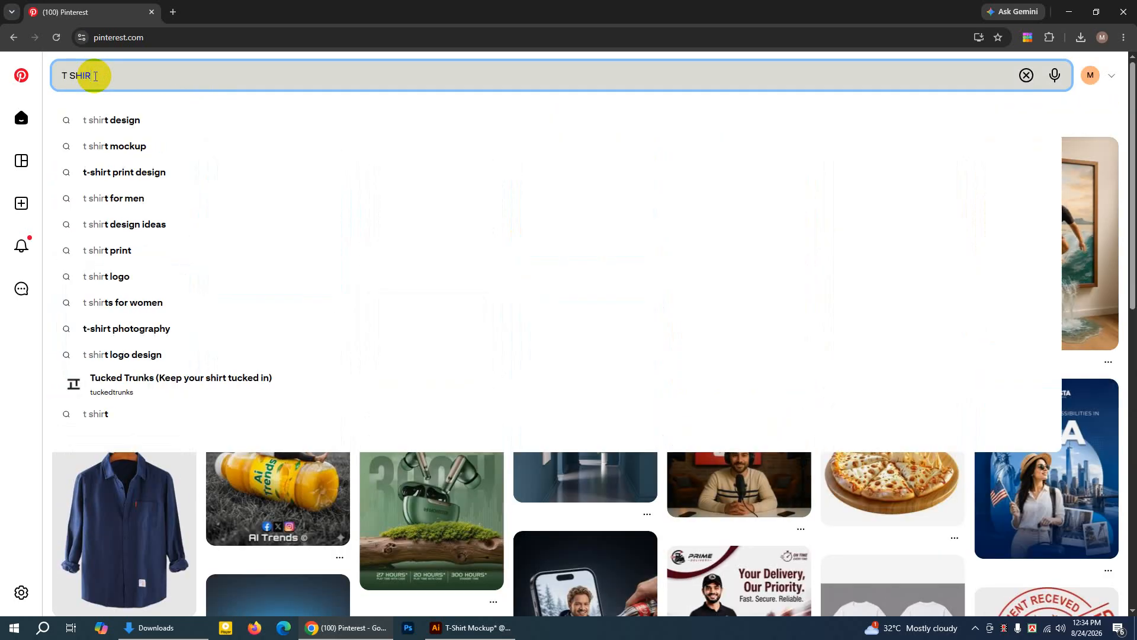
text(T)
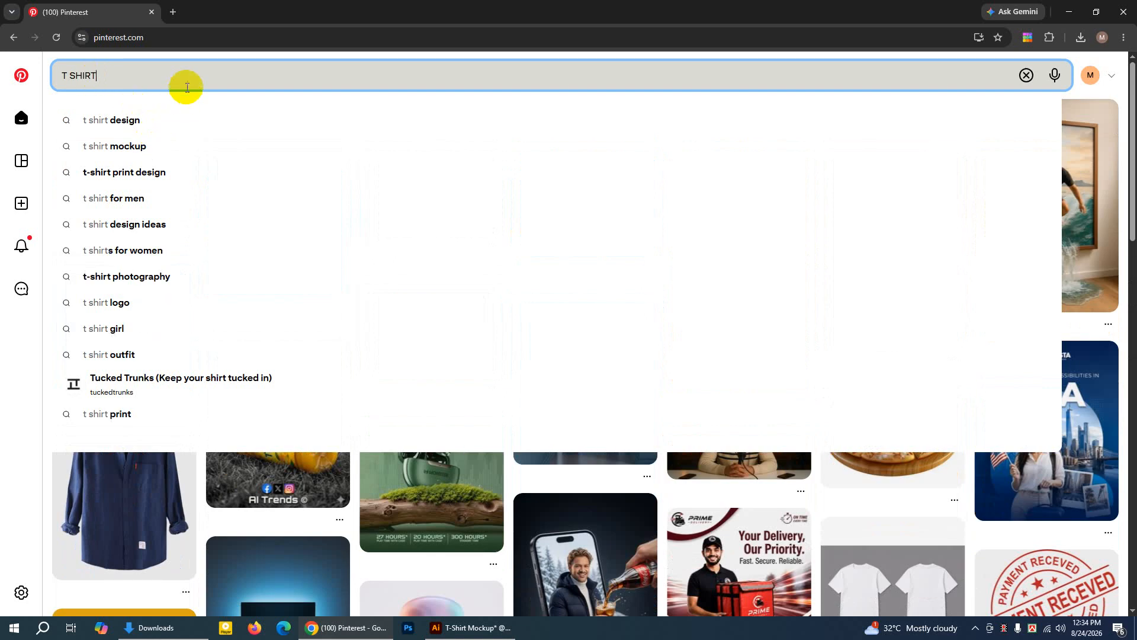
key(Return)
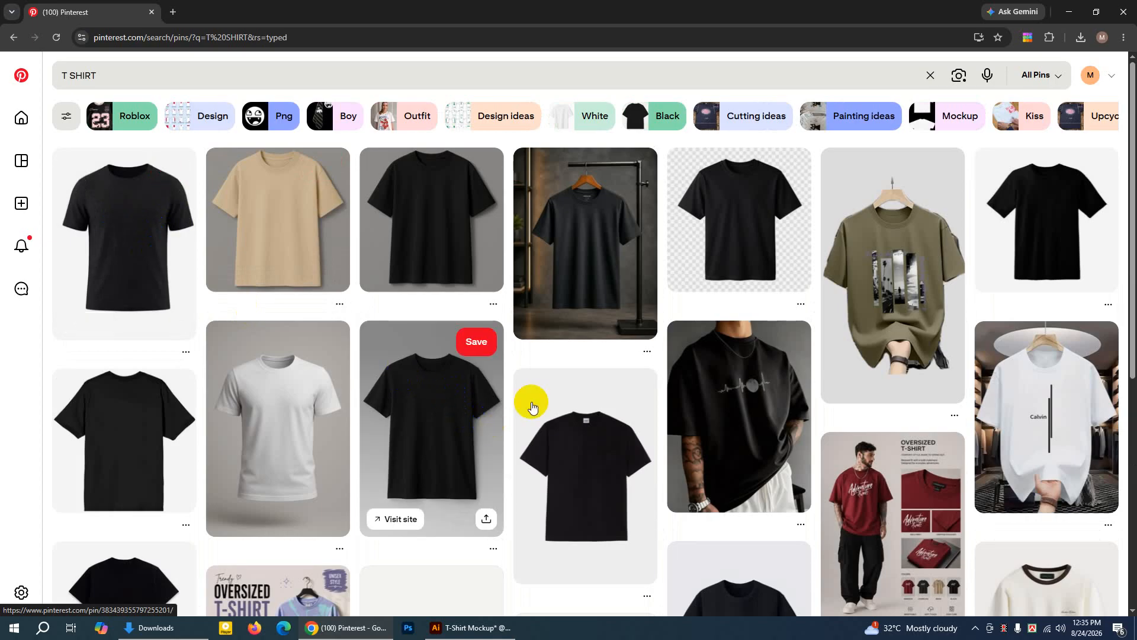
Browse the black T-shirt pins and open the one titled "Logo-Cotton-Pique Polo T-Shirt"
scroll(528, 397, down, 1)
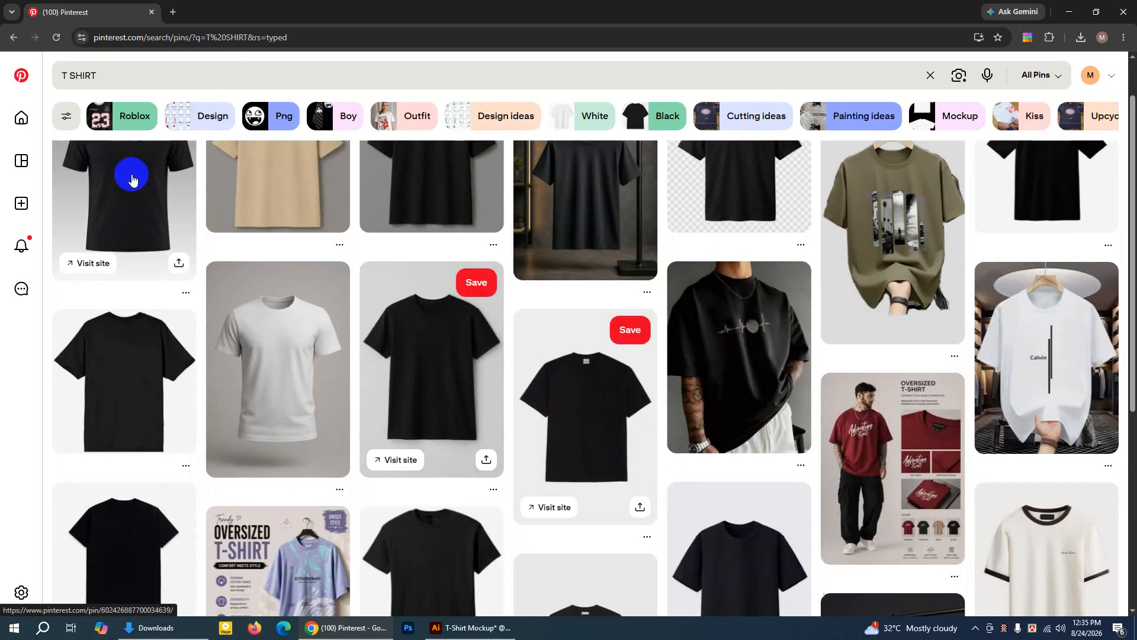
click(107, 169)
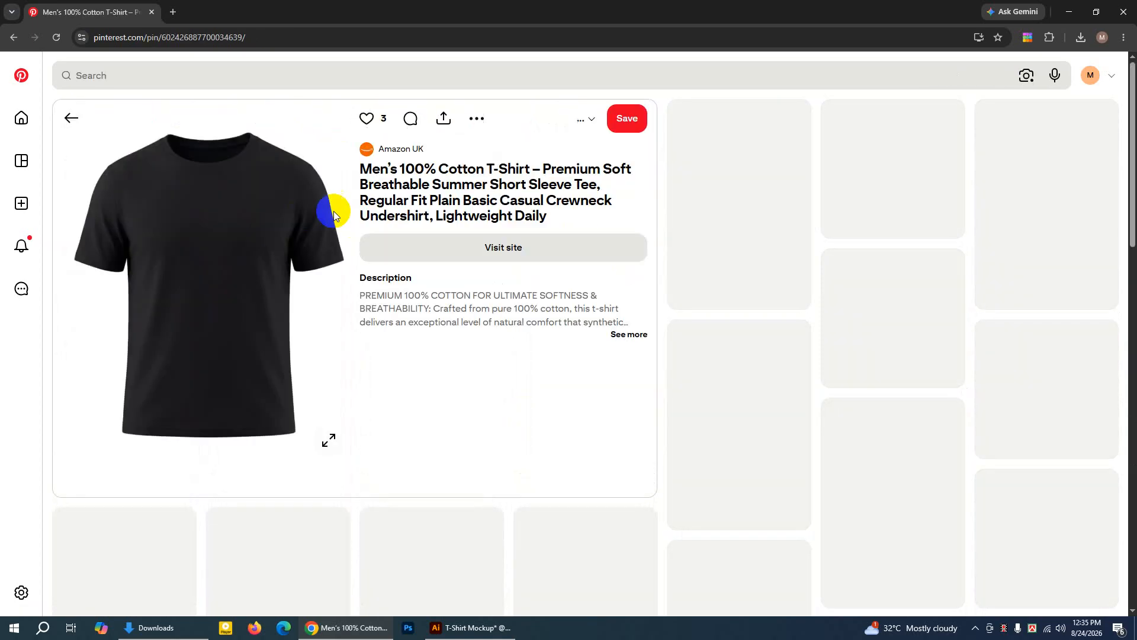
scroll(640, 412, down, 5)
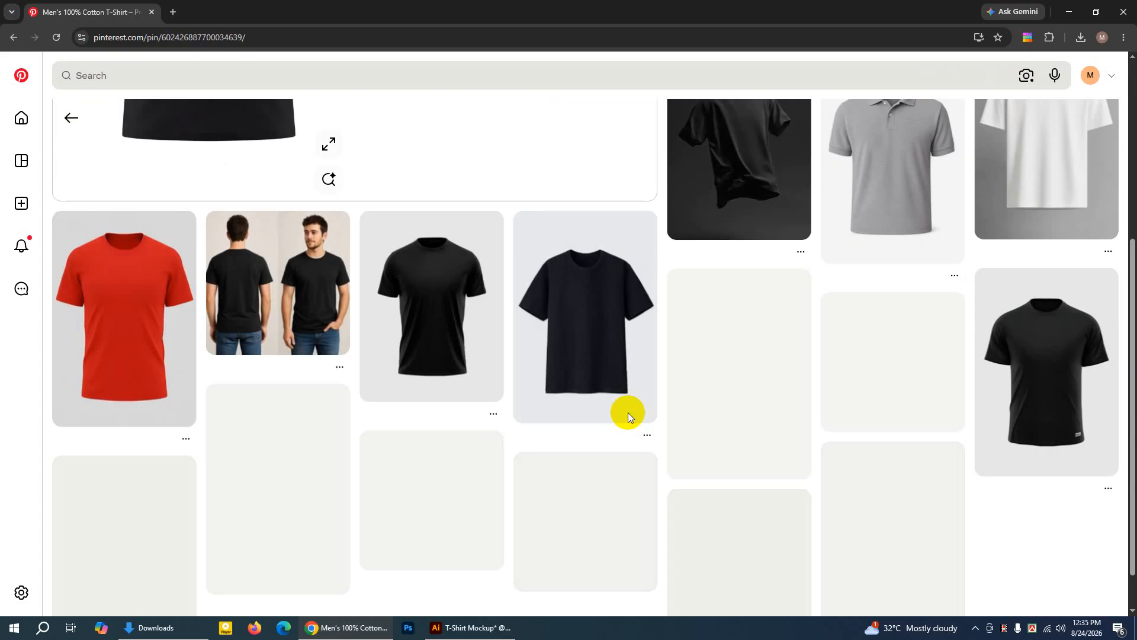
click(593, 338)
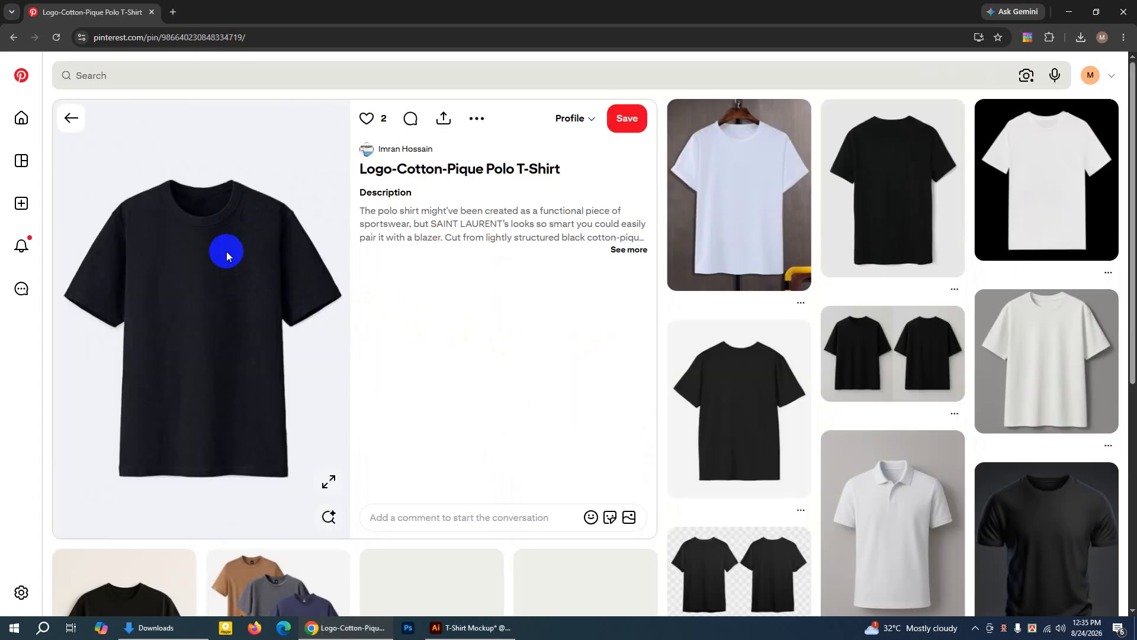
Save the pin's T-shirt image to the Desktop as 5569b3e430144960e8b448eb4fe70023.jpg
right_click(199, 251)
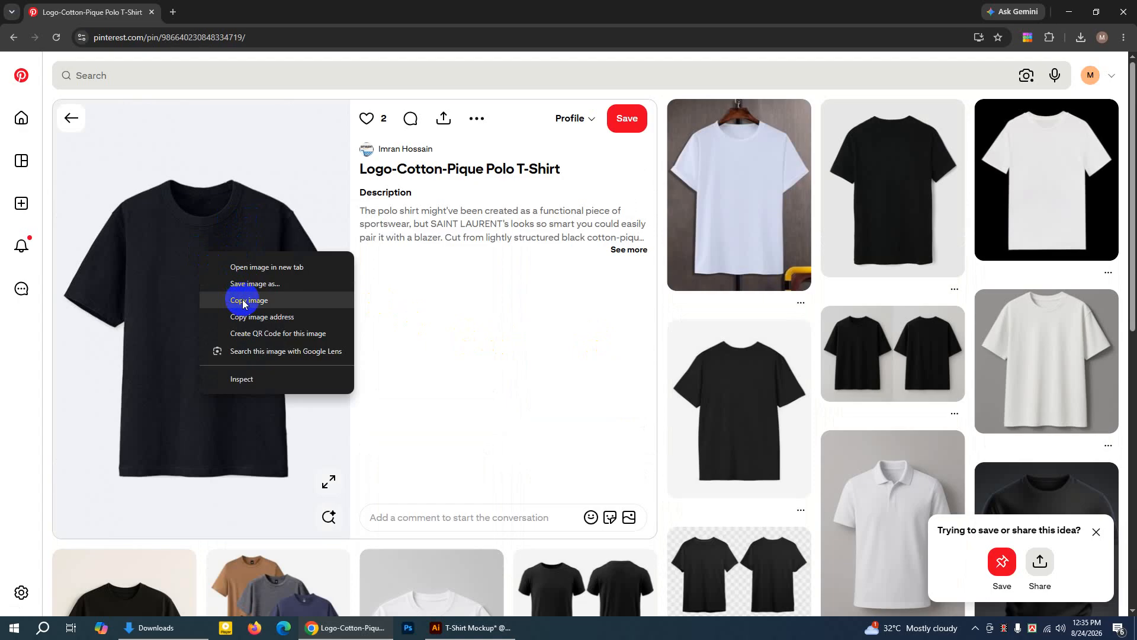
click(251, 284)
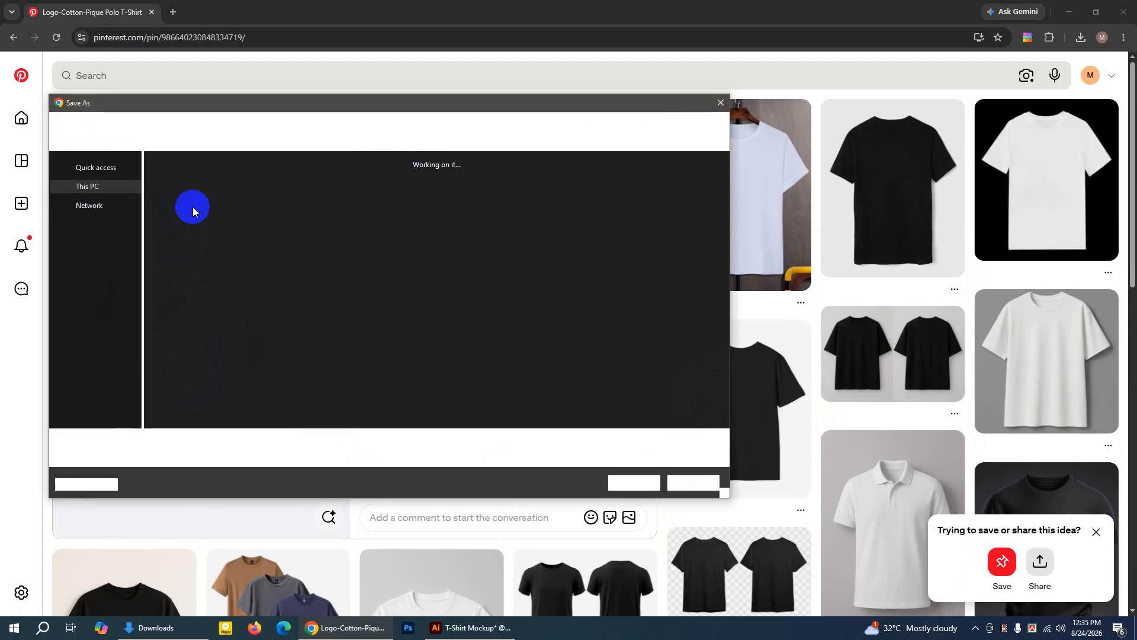
drag(138, 236, 138, 236)
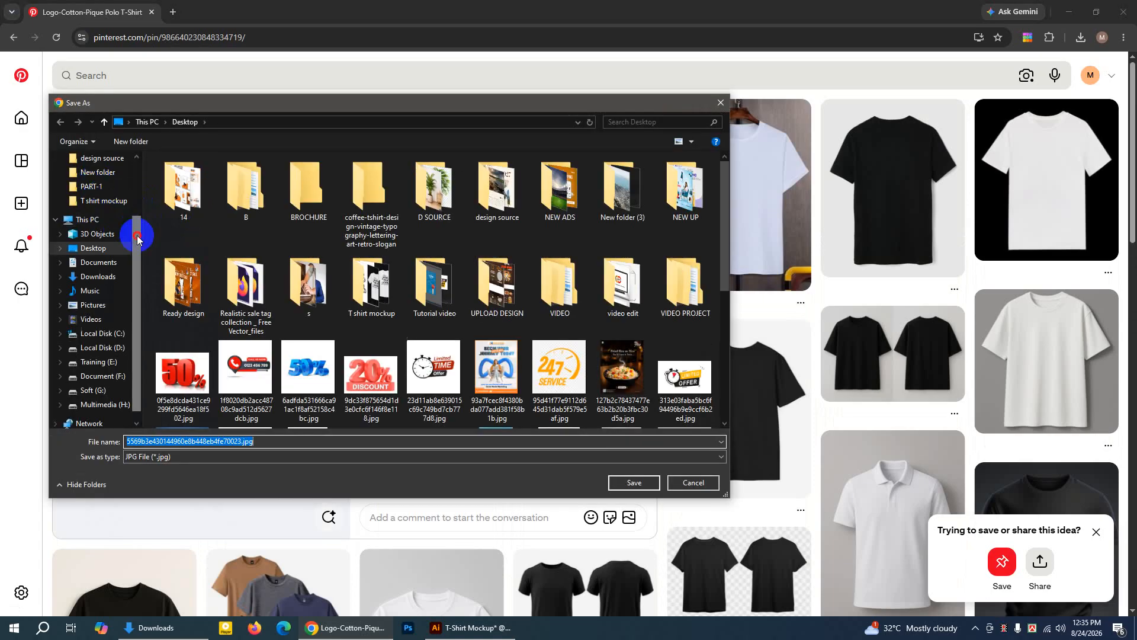
click(100, 249)
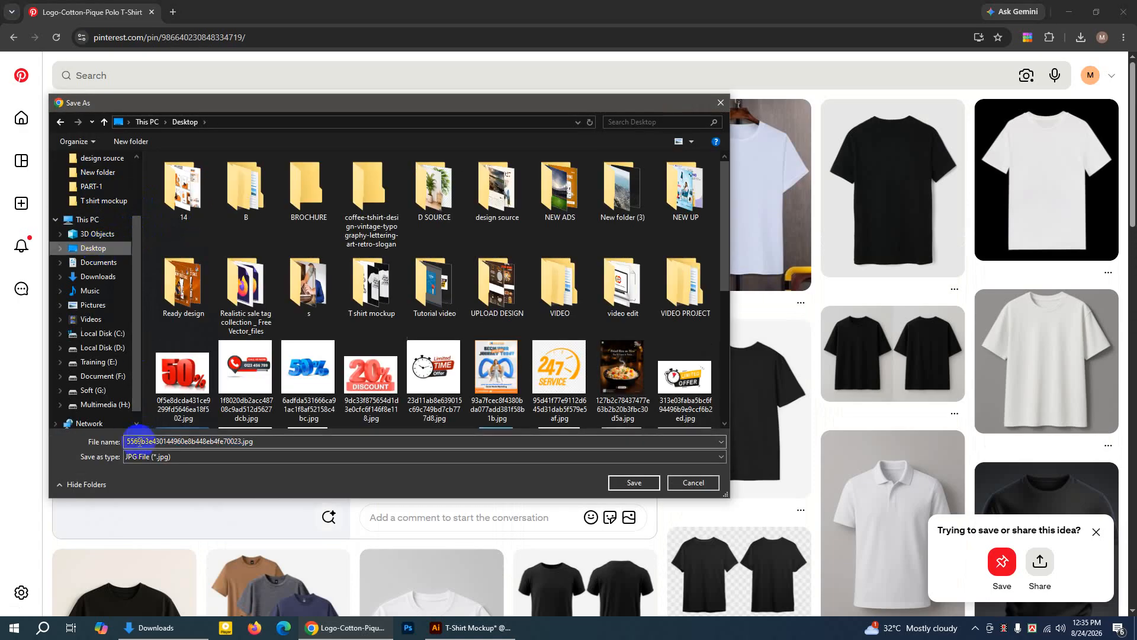
click(640, 481)
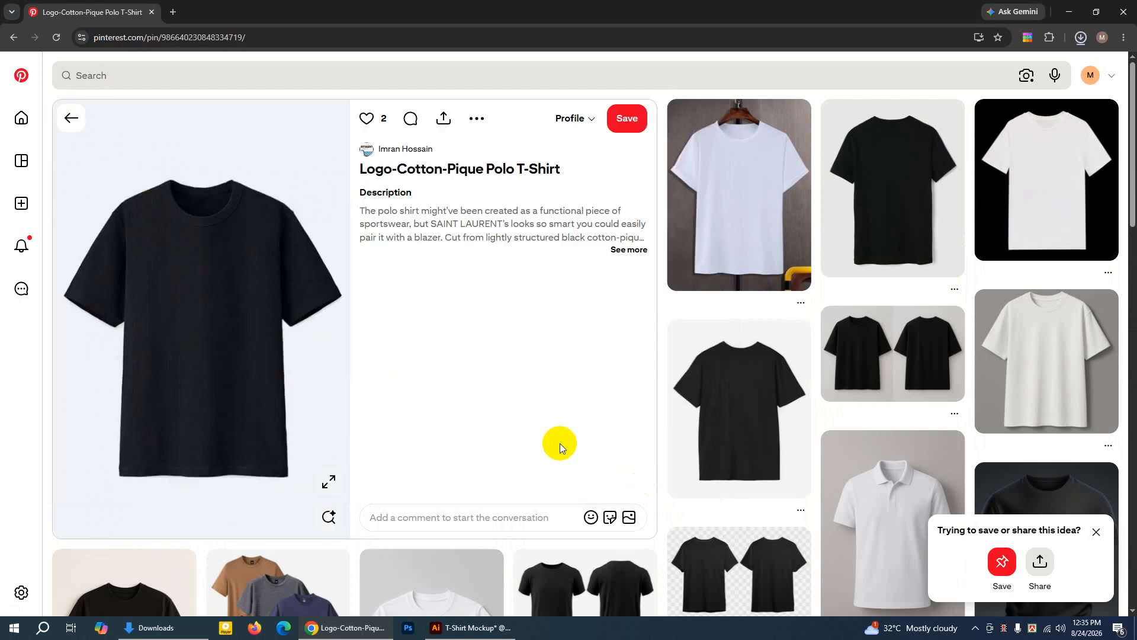
Show the desktop, place the saved T-shirt image beside the ffd2893c47a1 image, and view the latter before closing it
click(1070, 12)
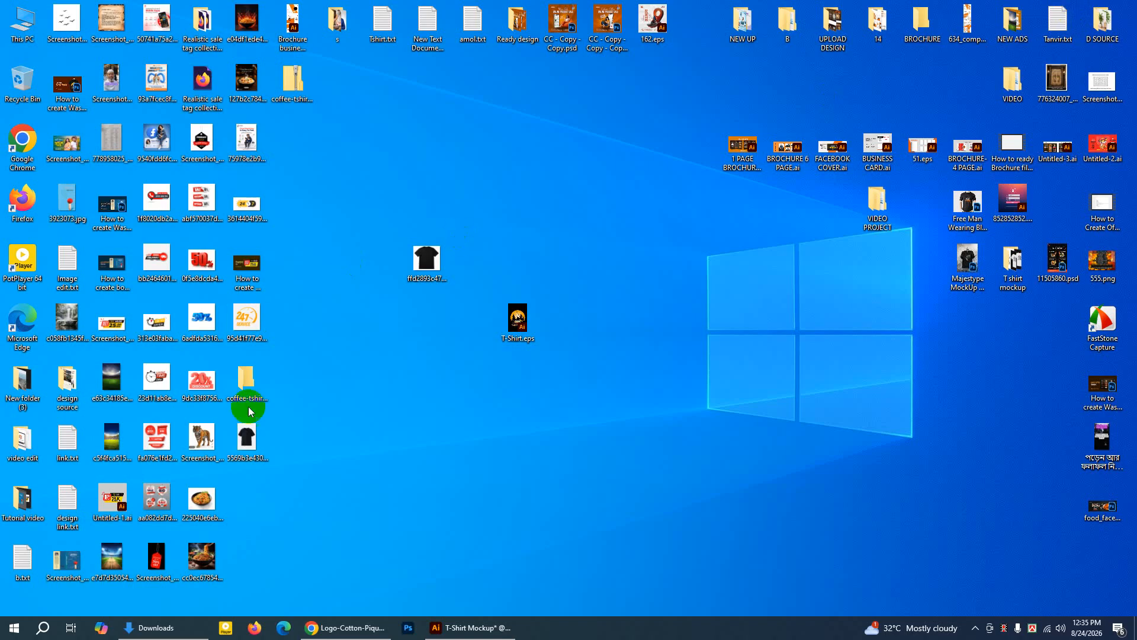
drag(250, 445, 429, 270)
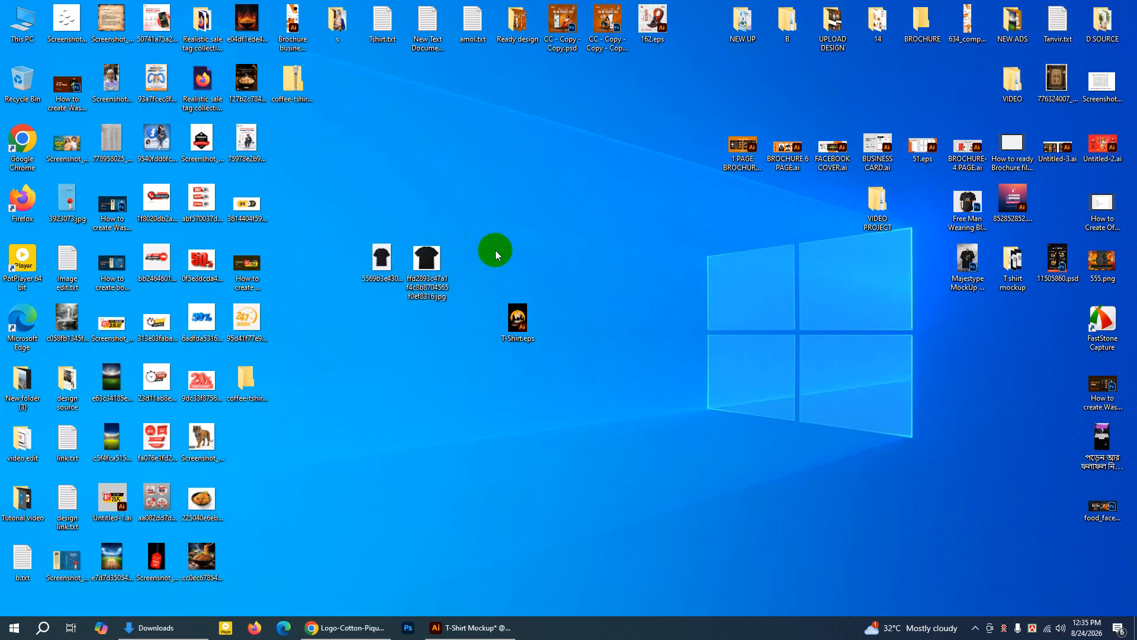
click(425, 260)
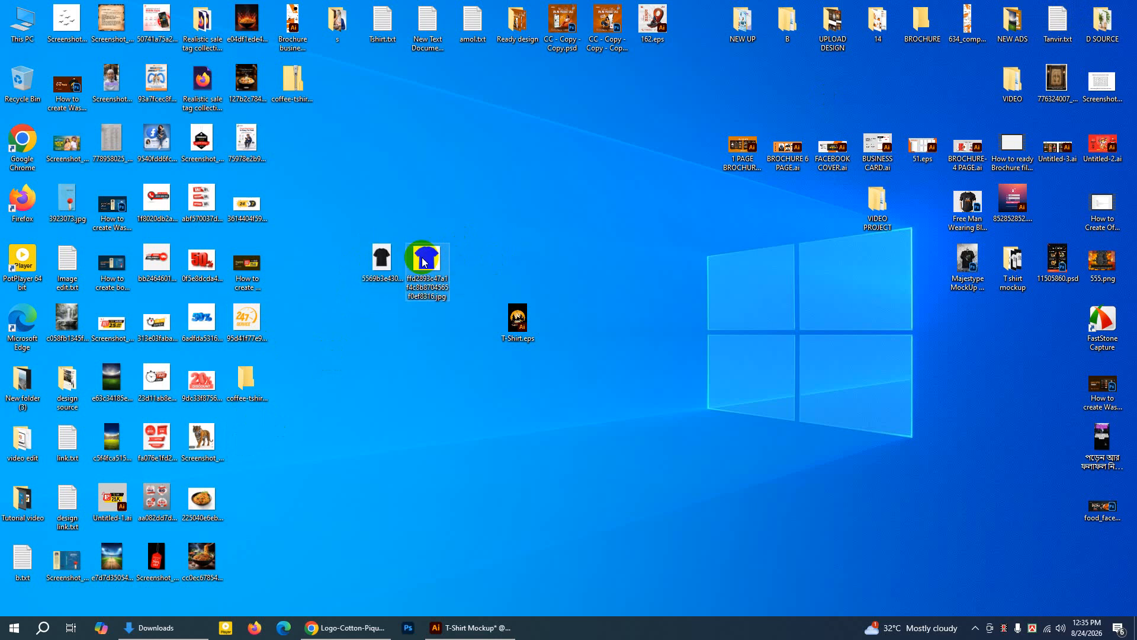
double_click(425, 261)
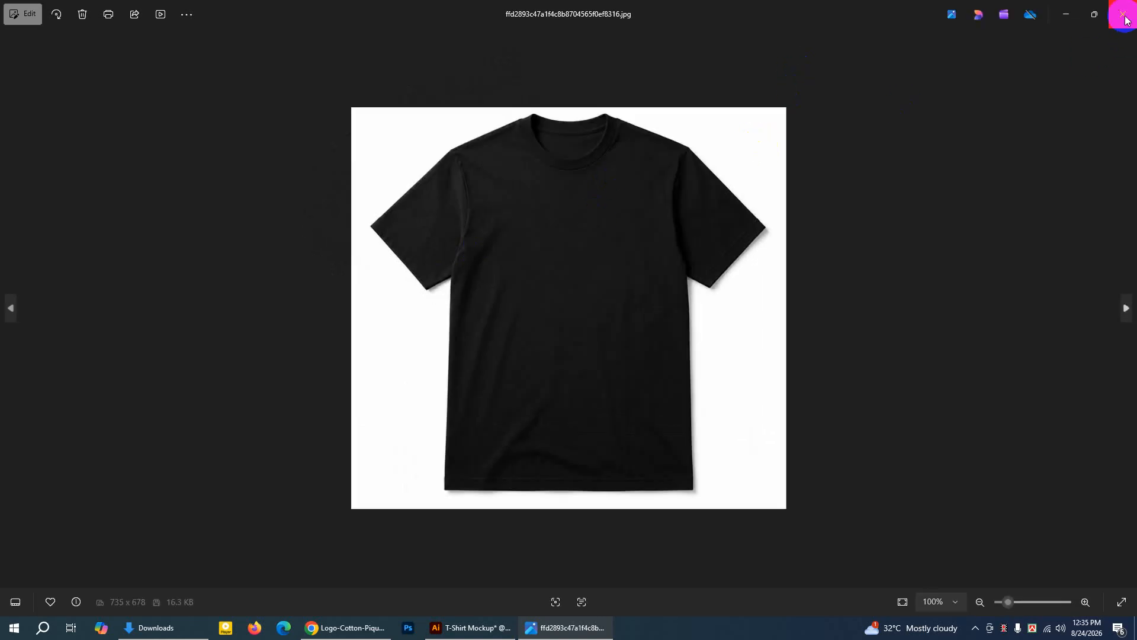
click(1125, 20)
Return to Chrome and open the cutout.pro background remover page in a new tab
click(354, 626)
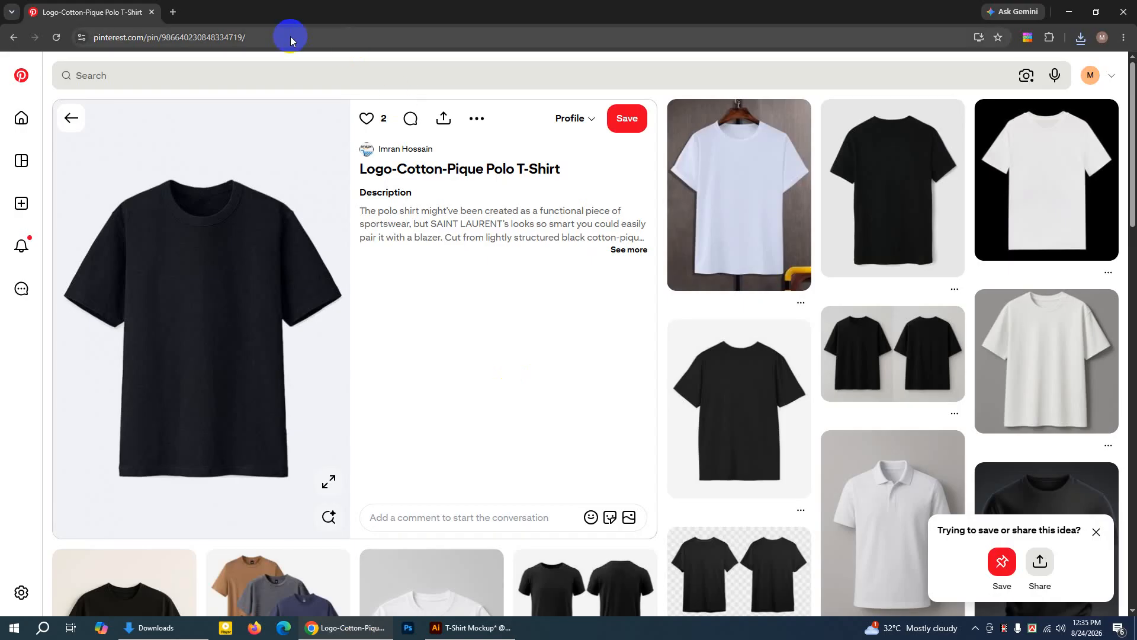
click(171, 14)
click(452, 225)
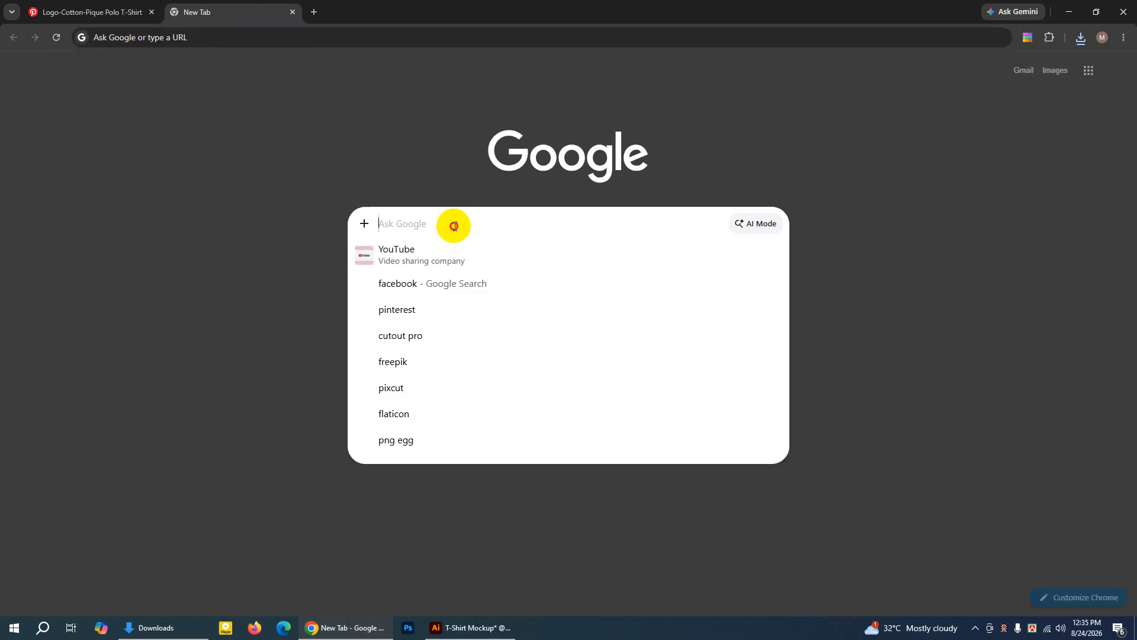
text(CU)
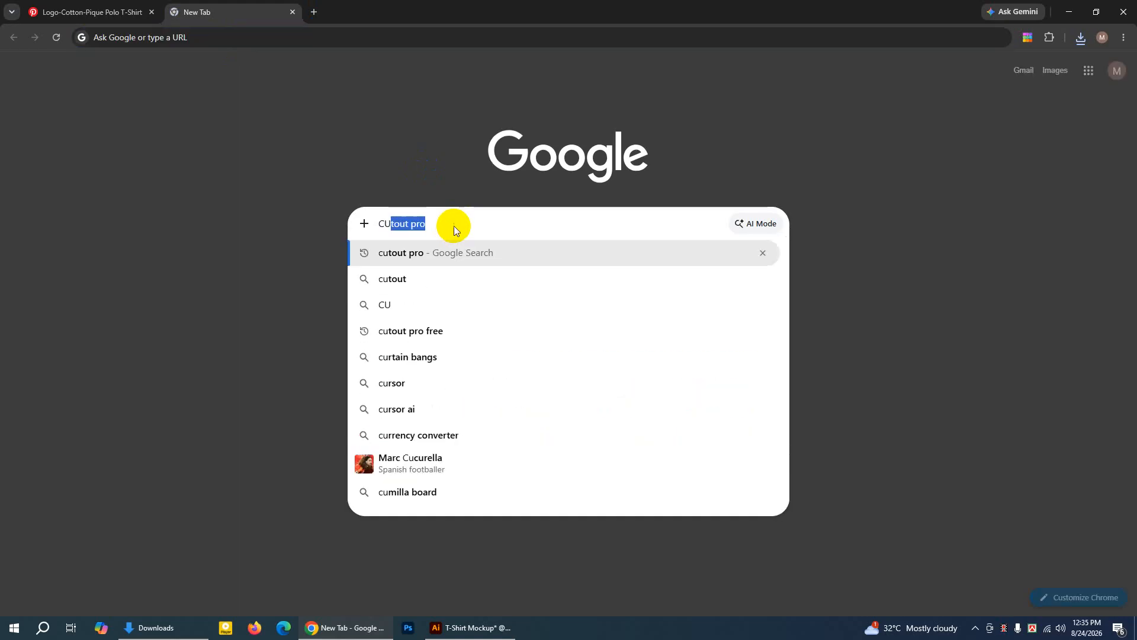
key(Return)
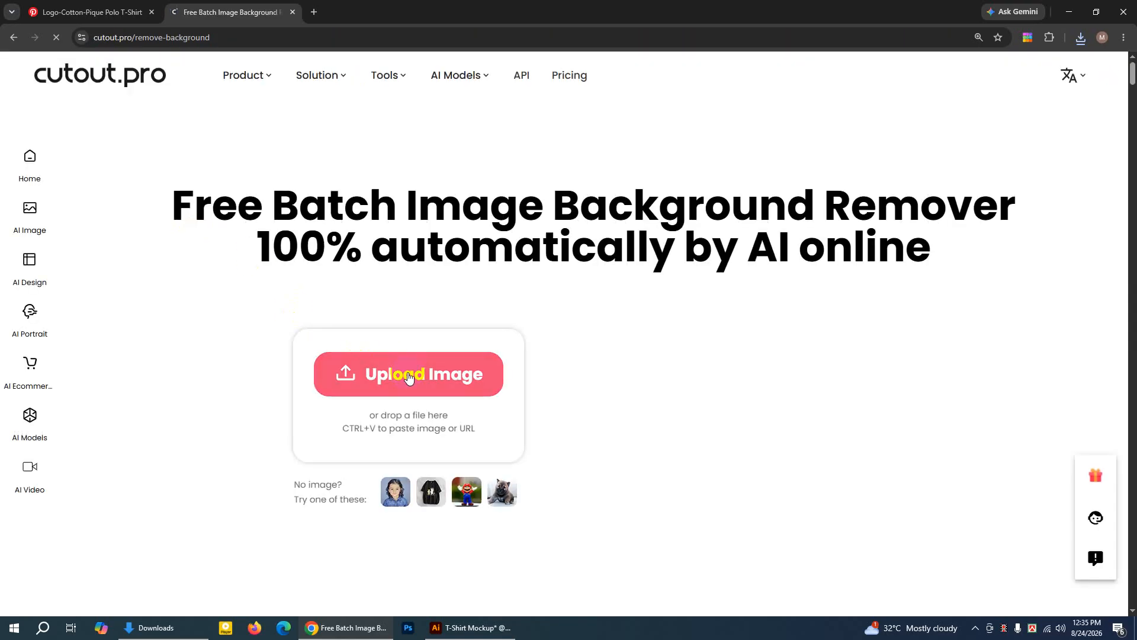
Upload ffd2893c47a1f4c8b8704565f0ef8316.jpg from the Desktop to the cutout.pro background remover
click(408, 376)
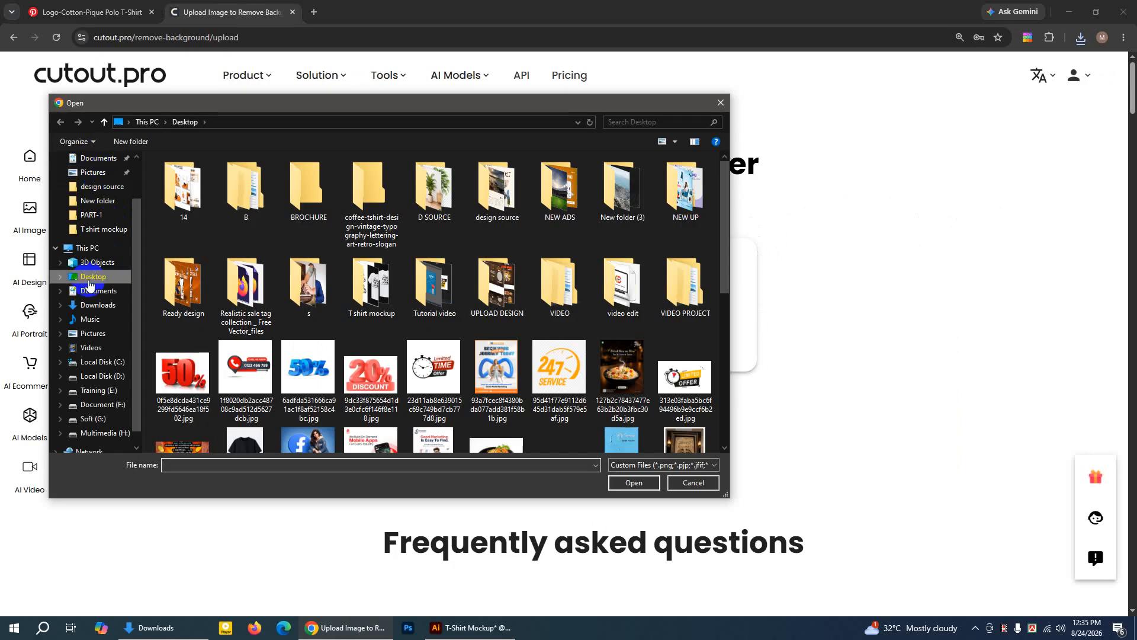
drag(724, 213, 721, 361)
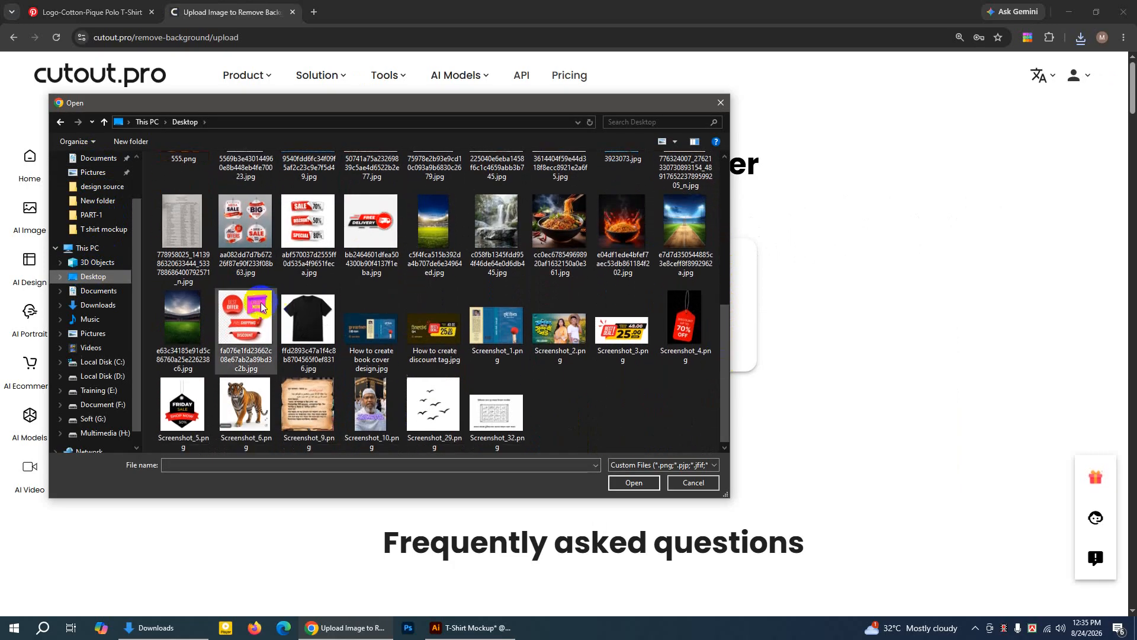
click(302, 314)
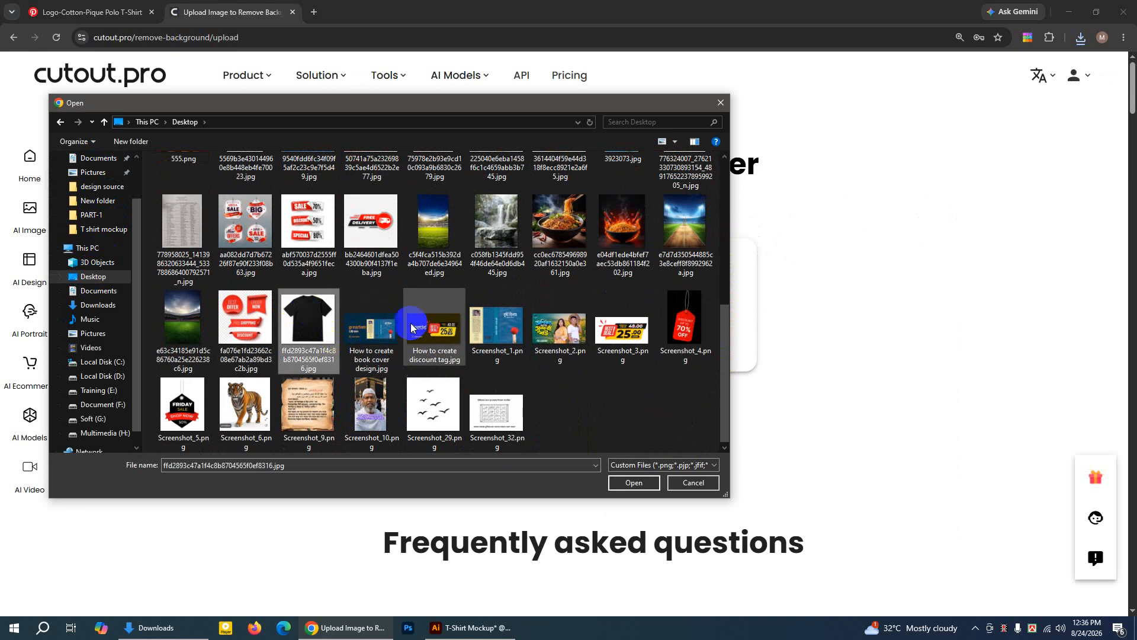
drag(724, 396, 728, 370)
click(327, 362)
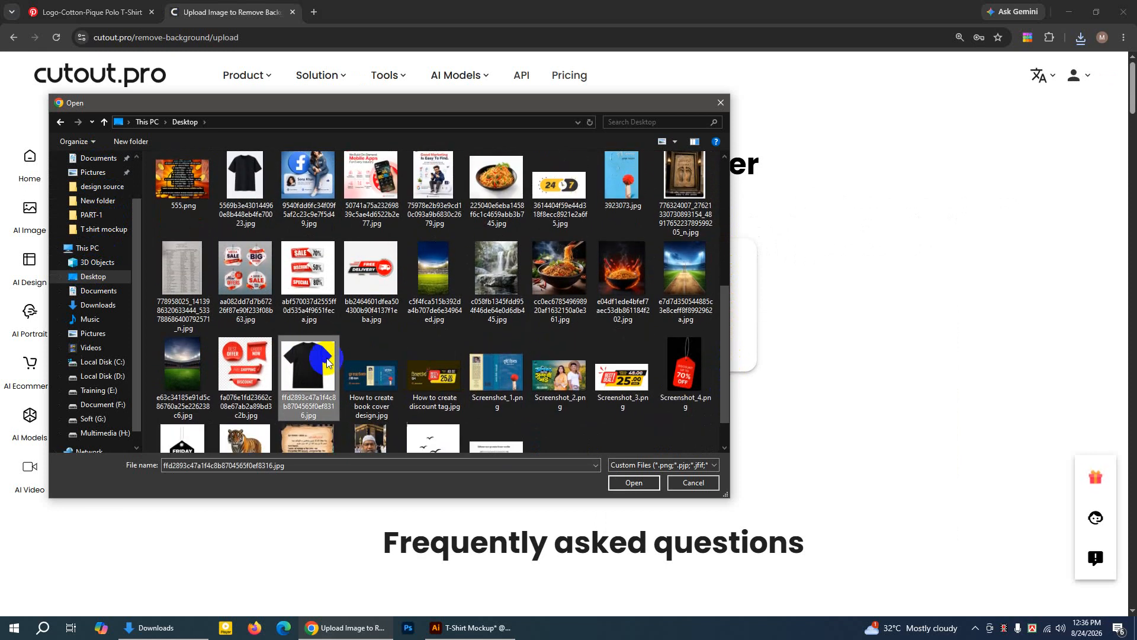
click(639, 487)
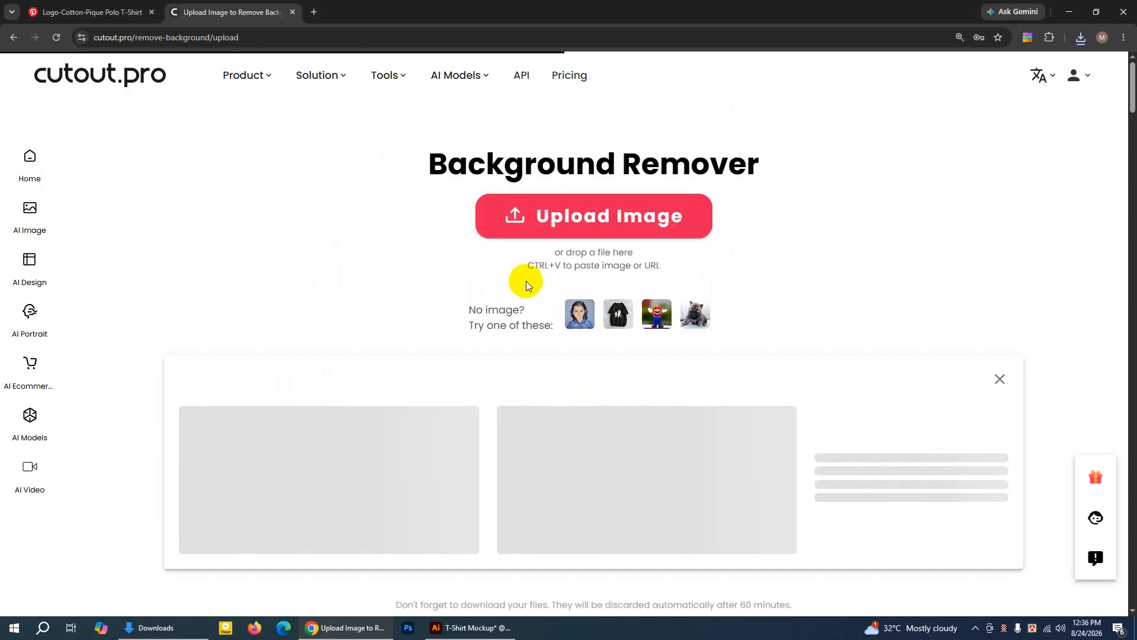
Review the background-removed T-shirt and download the free 520 x 480 version
scroll(536, 274, down, 3)
scroll(567, 231, up, 3)
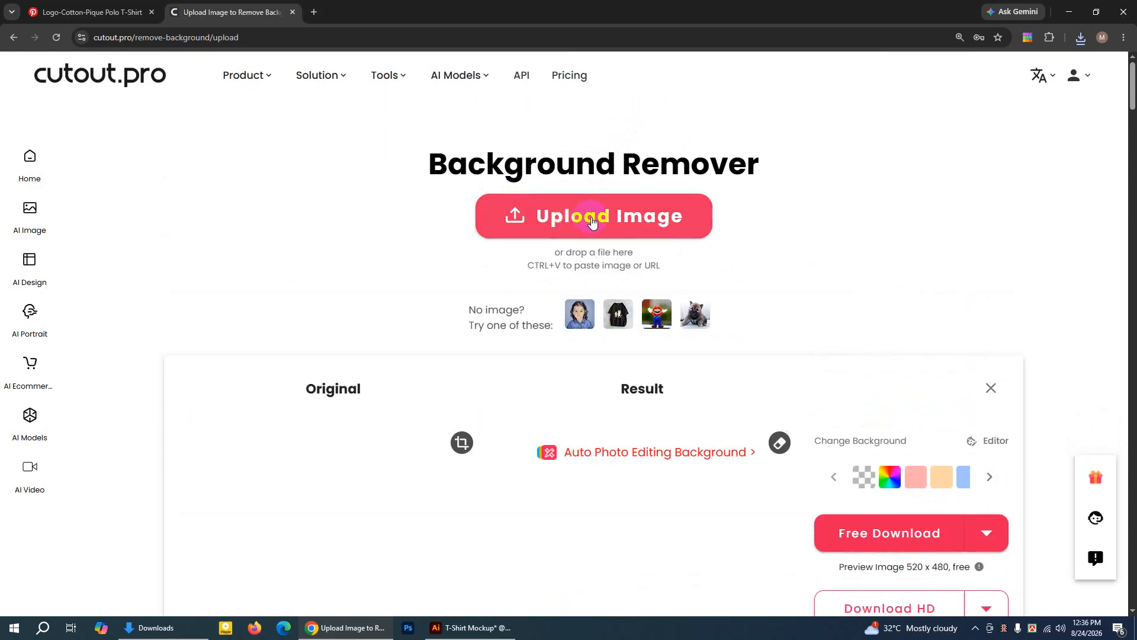
scroll(647, 225, down, 2)
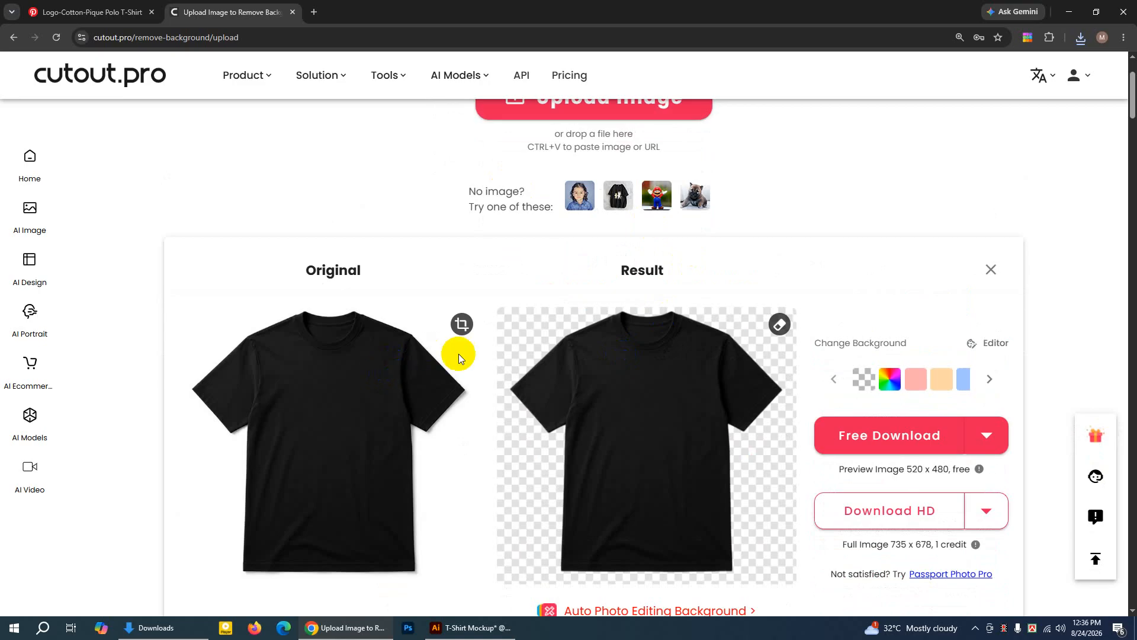
click(894, 436)
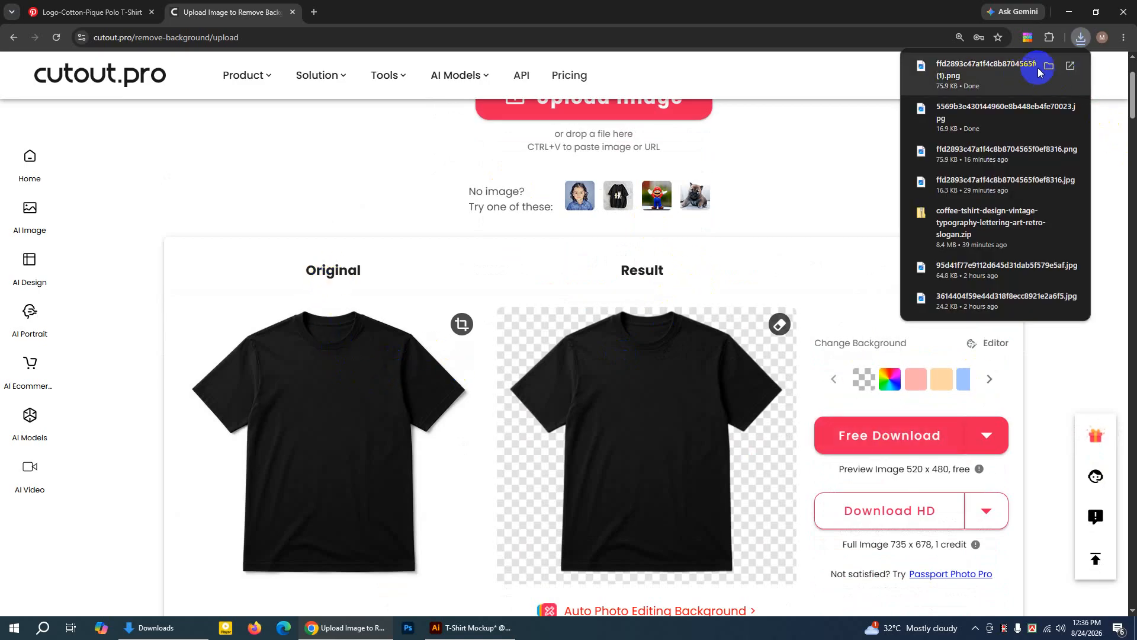
Show the newly downloaded T-shirt PNG in the Downloads folder and select the file ending in (1).png
click(1051, 70)
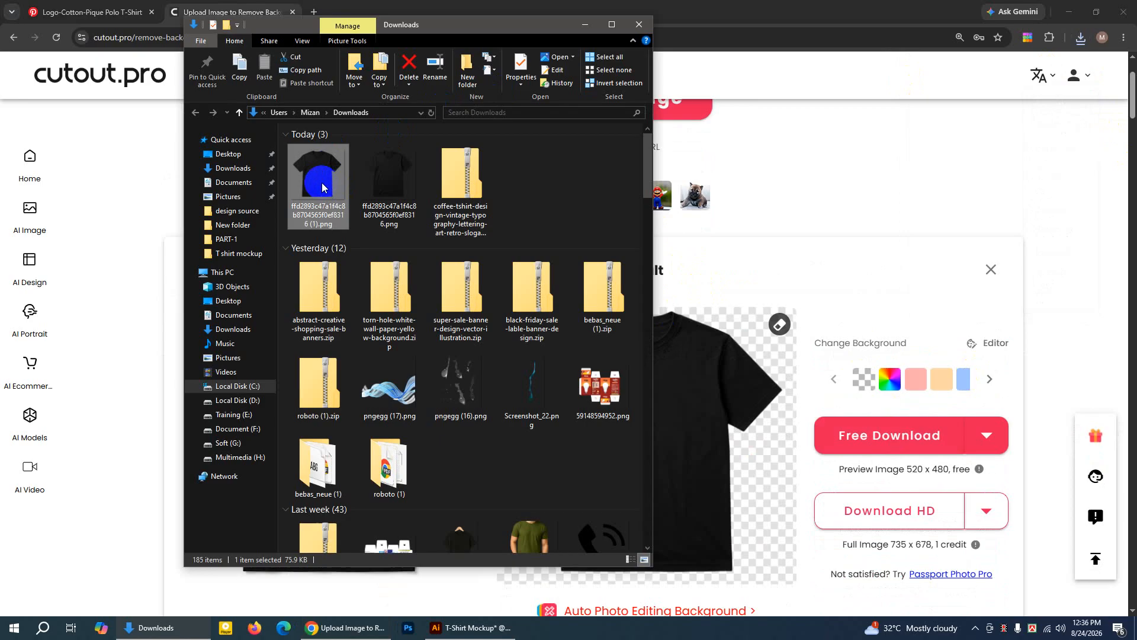
click(384, 182)
click(318, 177)
click(319, 175)
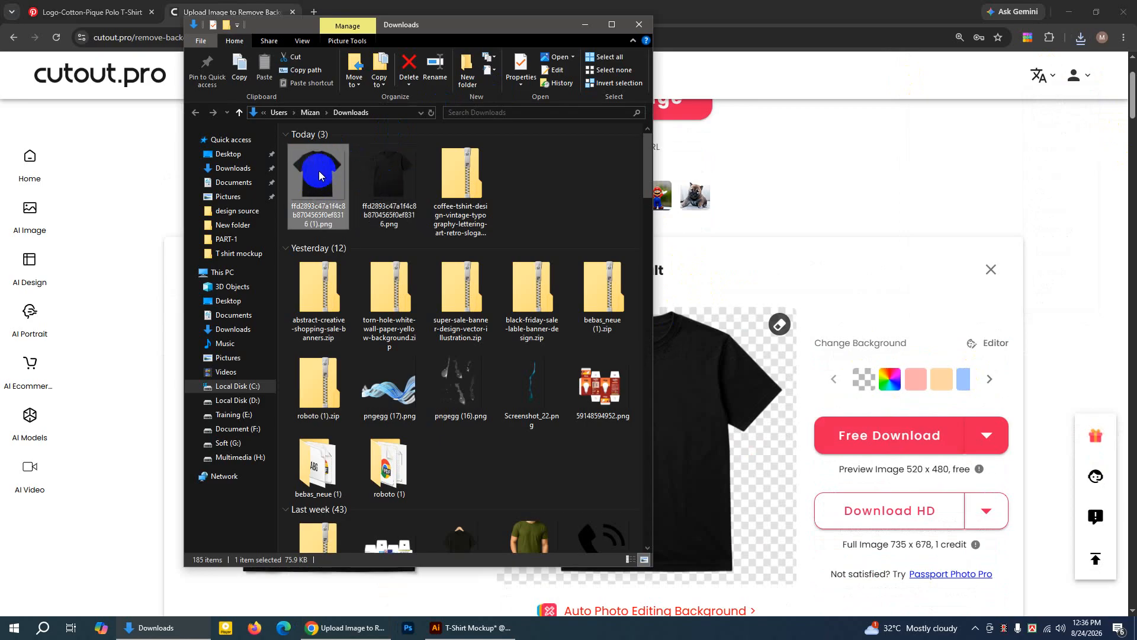
Place the downloaded T-shirt PNG in the T-Shirt Mockup document in Illustrator, enlarge it to about 3215 x 2967 px and embed it
drag(319, 175, 615, 319)
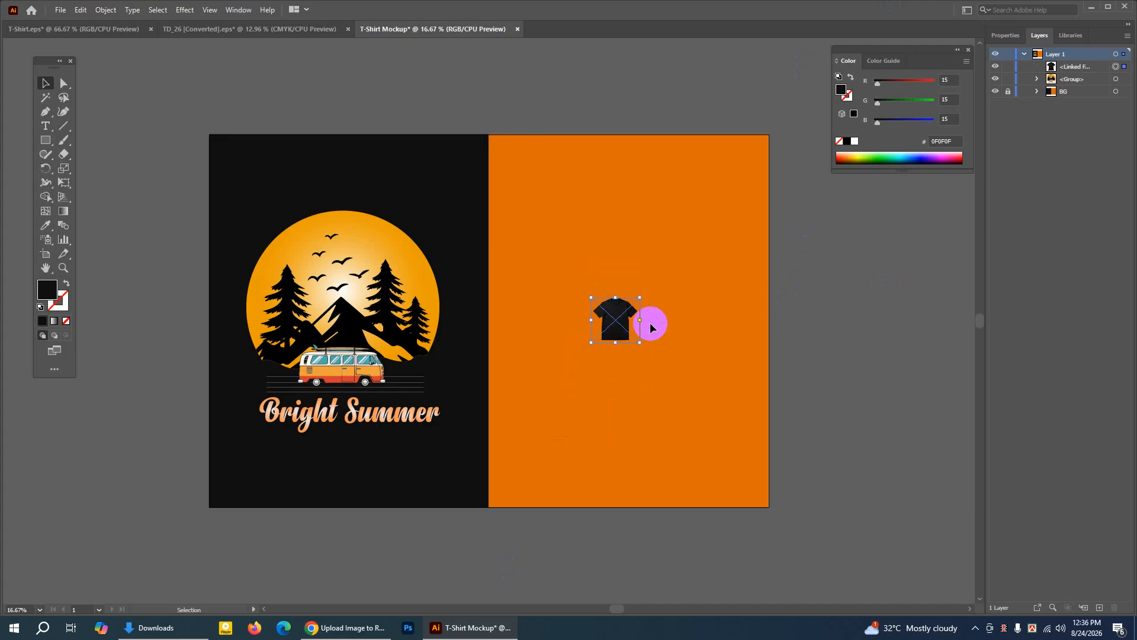
drag(644, 343, 764, 525)
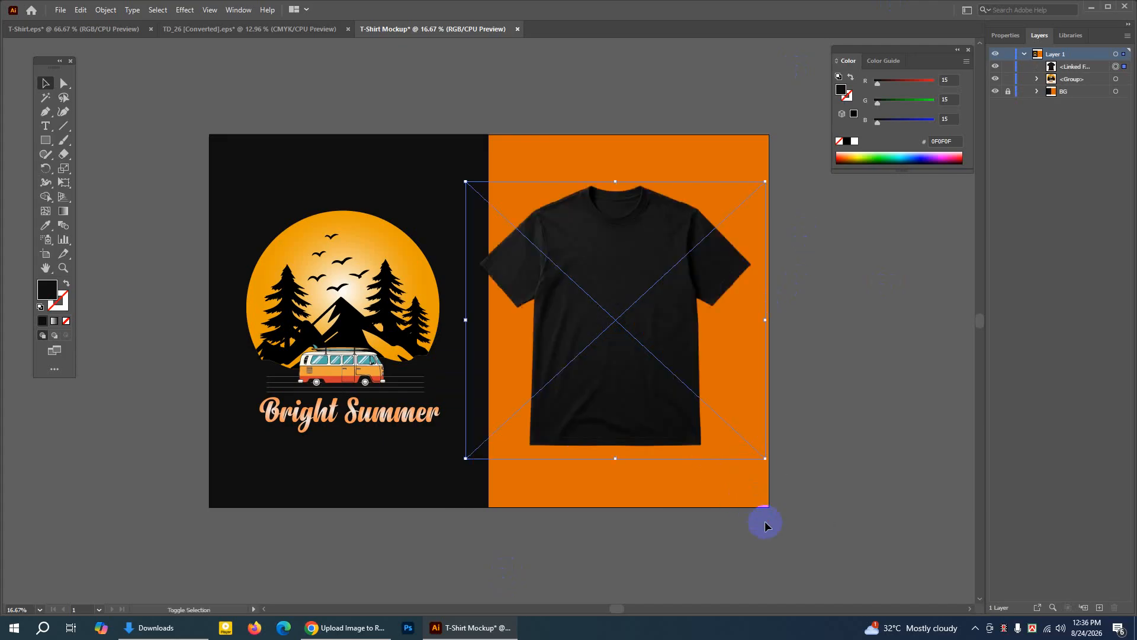
click(1005, 35)
click(1025, 320)
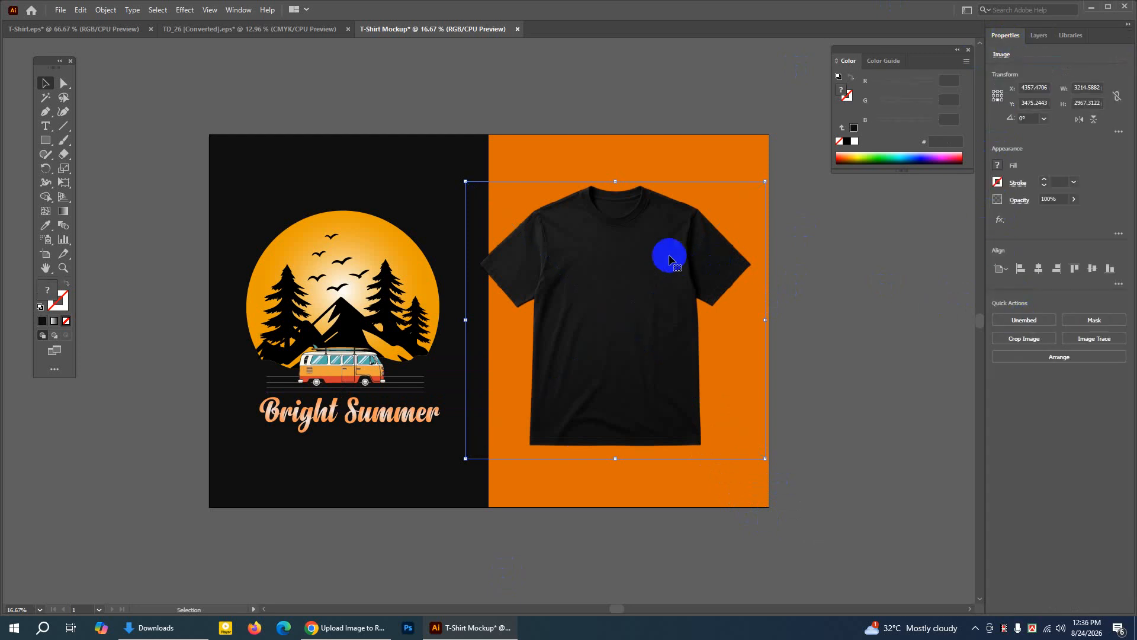
Reposition the embedded T-shirt image within the orange half and delete it from the artboard
drag(638, 251, 653, 261)
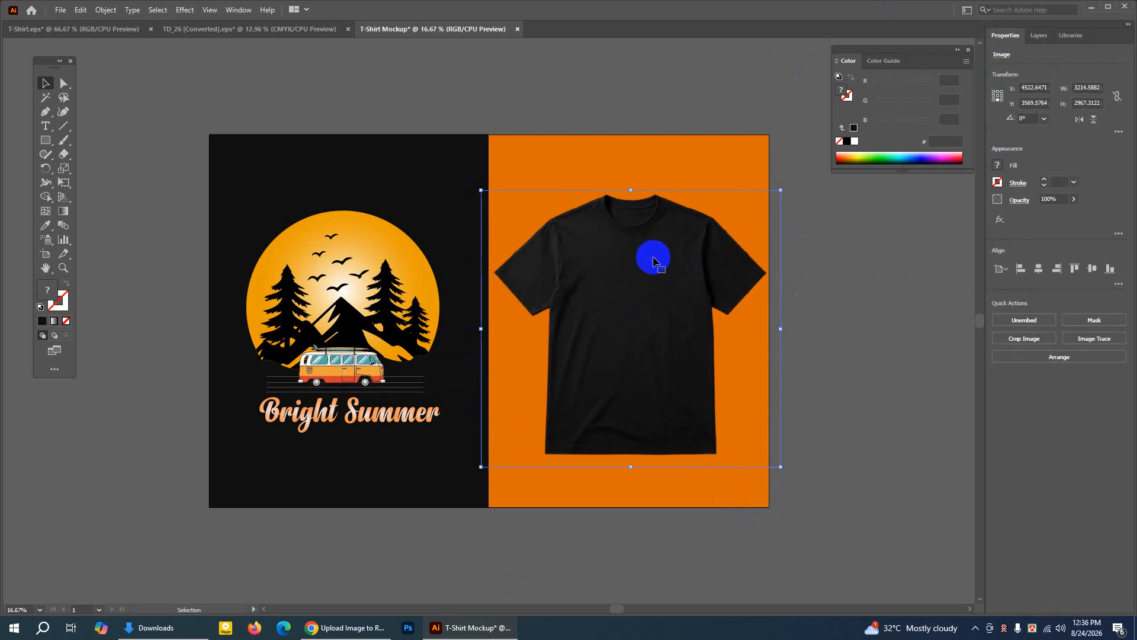
click(807, 260)
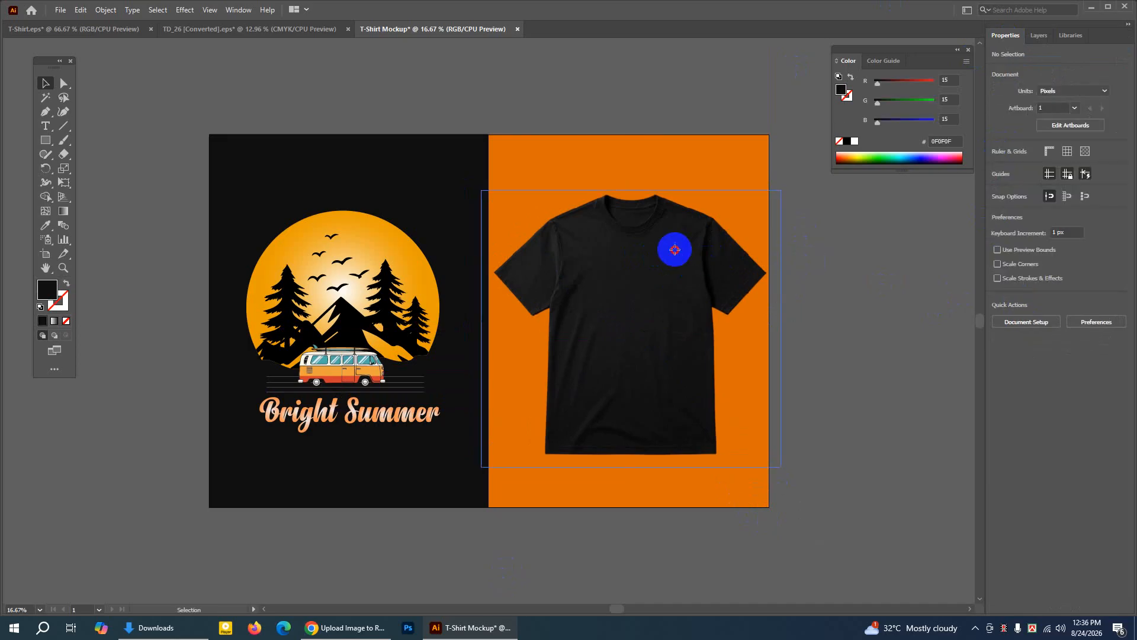
click(675, 249)
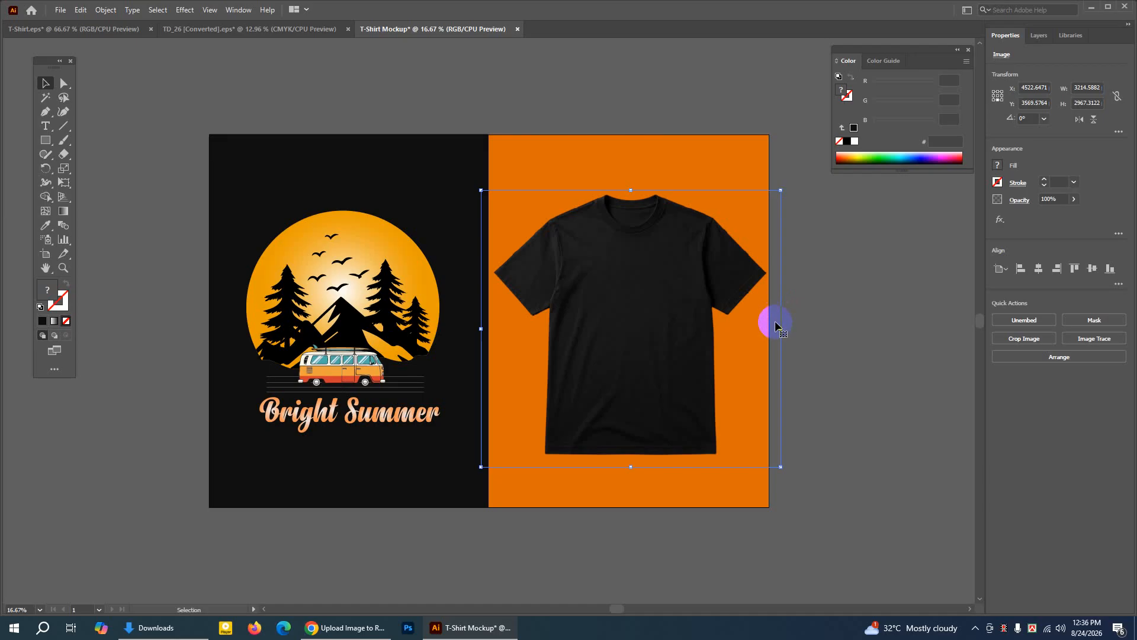
drag(665, 279, 670, 269)
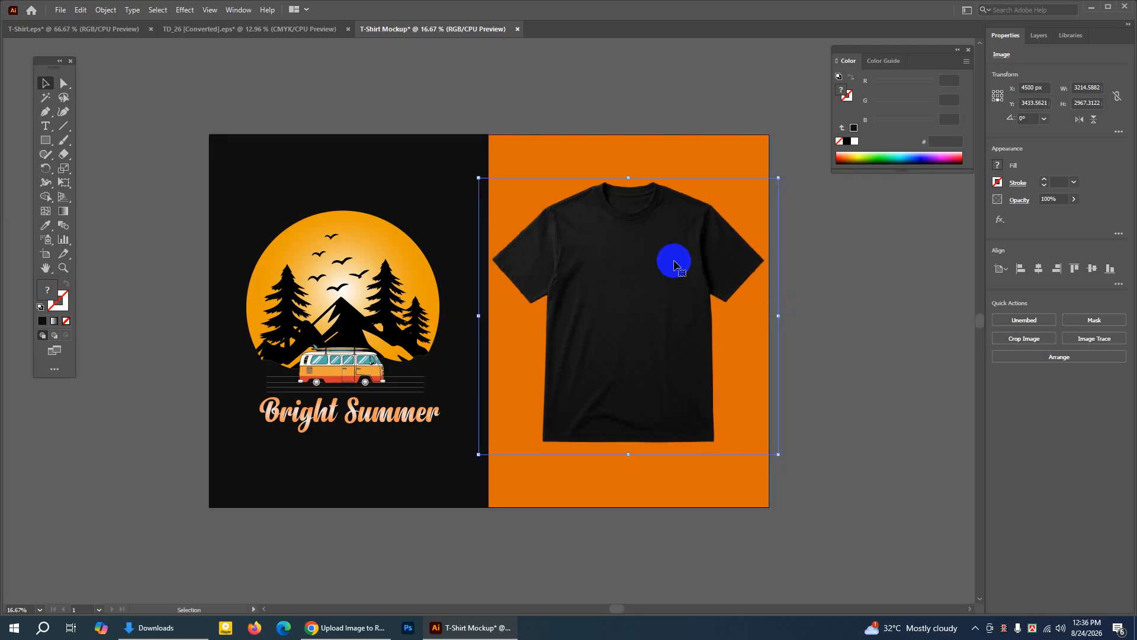
click(793, 269)
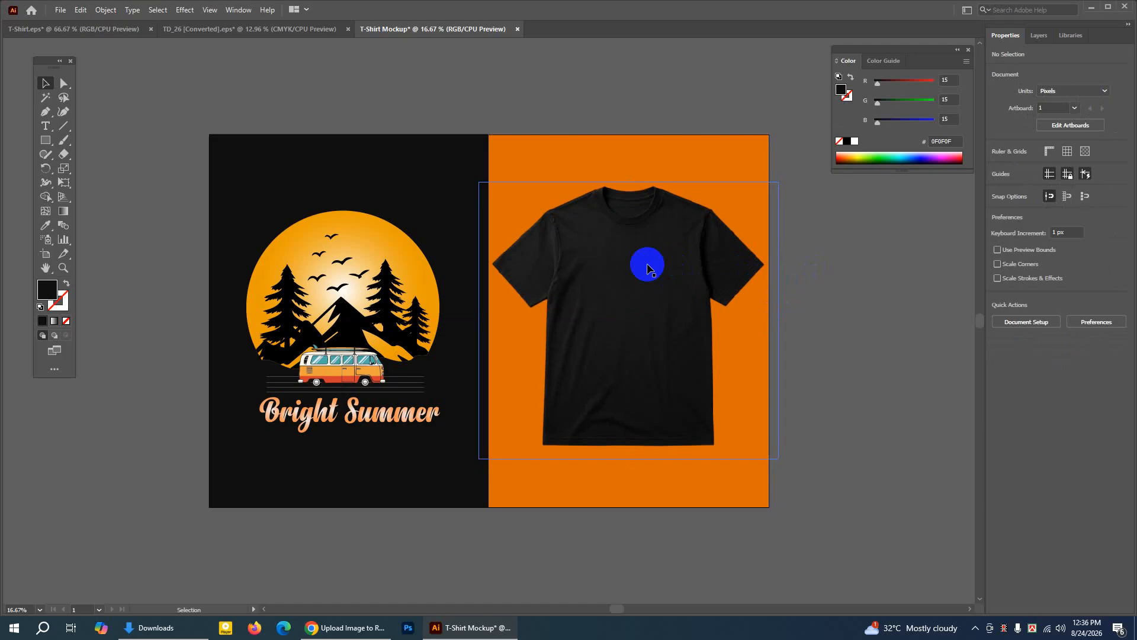
click(648, 268)
key(Delete)
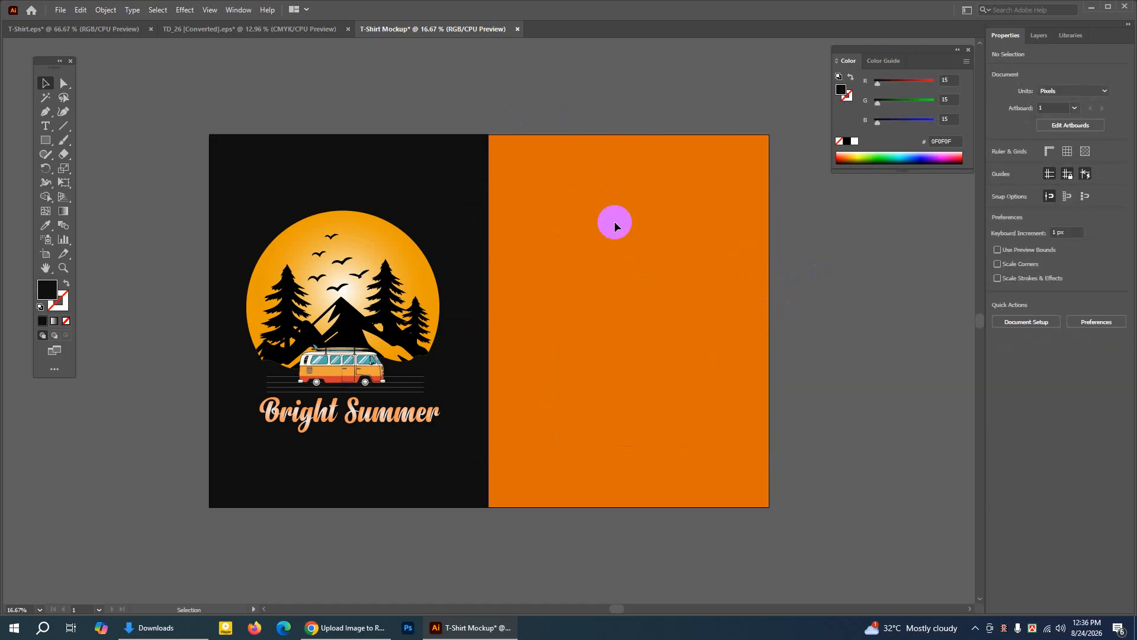
Start Photoshop and open ffd2893c47a1f4c8b8704565f0ef8316 (1).png from the Downloads folder in it
click(410, 631)
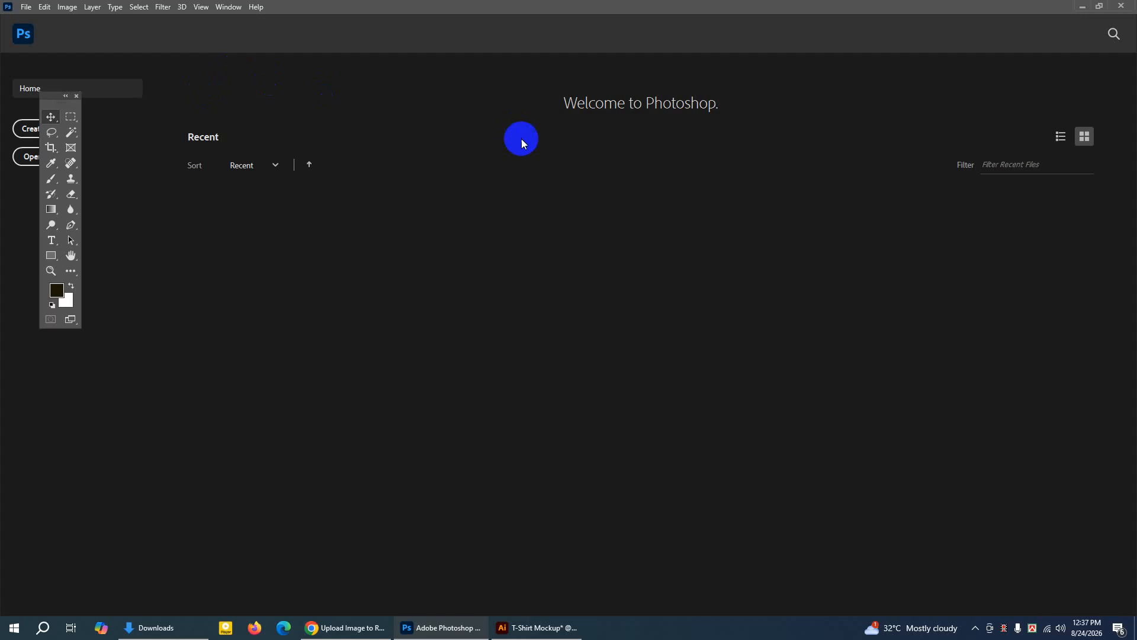
click(1082, 9)
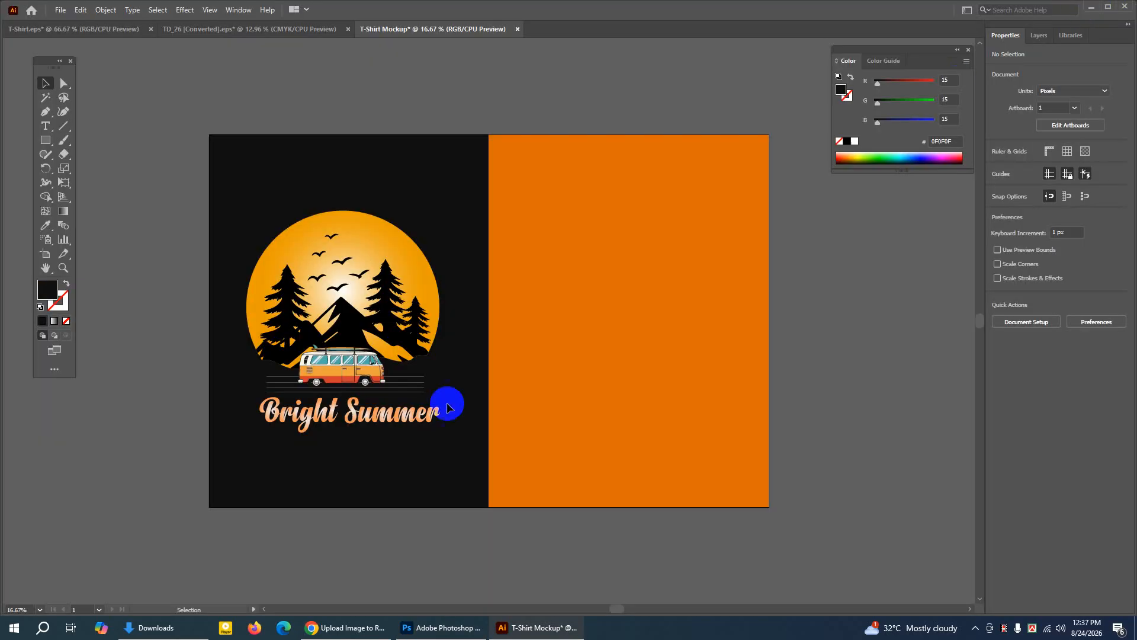
click(157, 634)
click(317, 174)
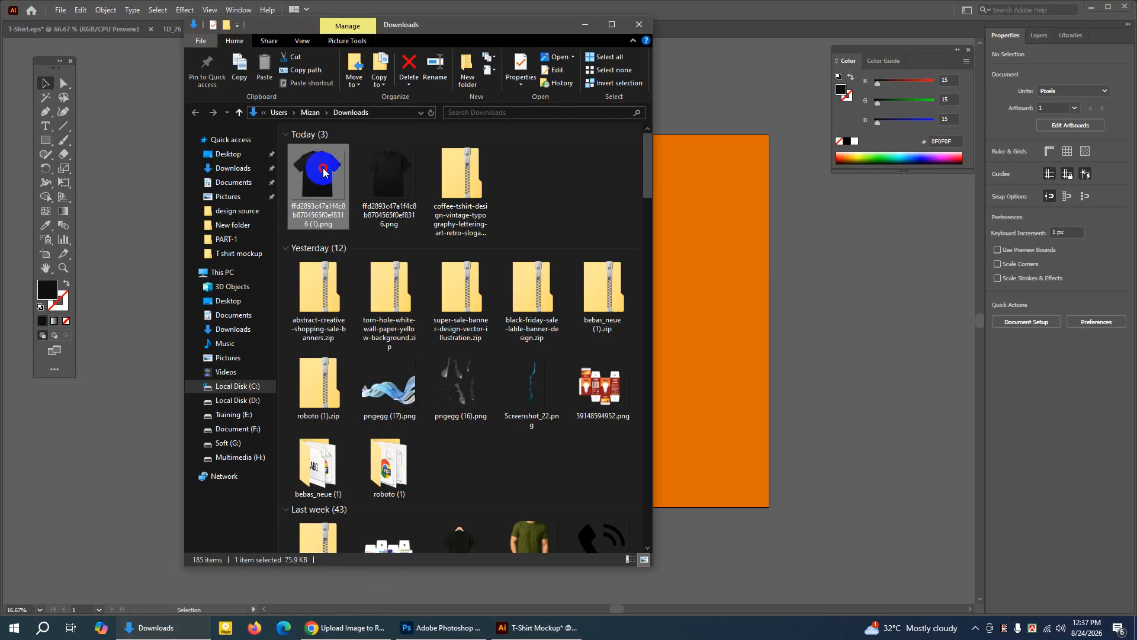
drag(332, 180, 503, 143)
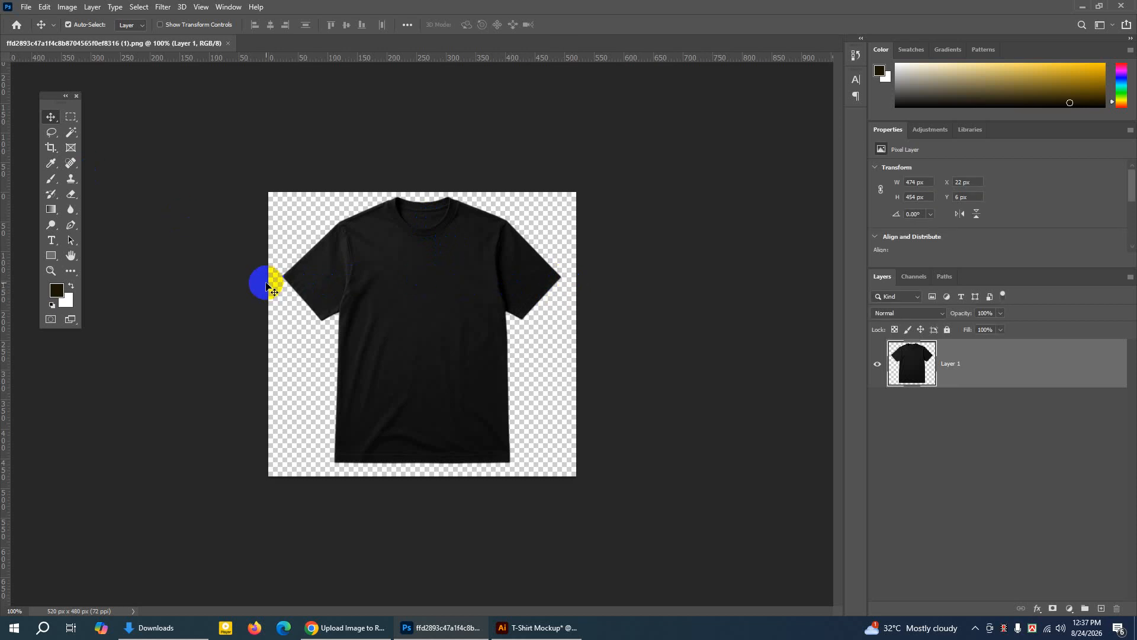
Crop the empty margins around the T-shirt, reducing the canvas to about 477 x 470 px
click(51, 148)
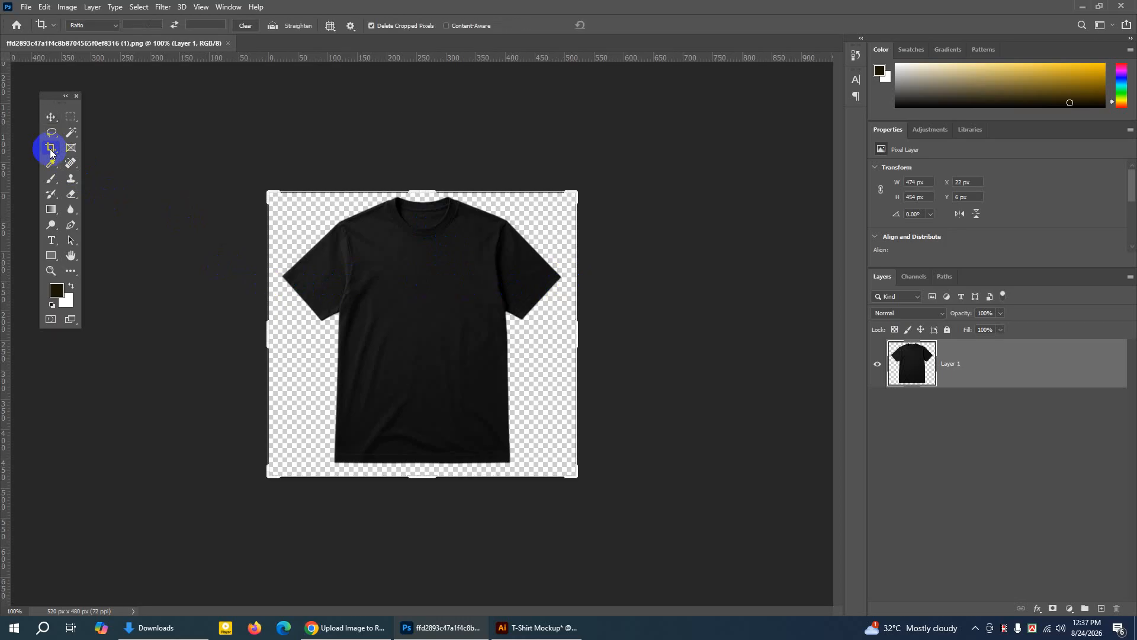
drag(578, 333, 573, 334)
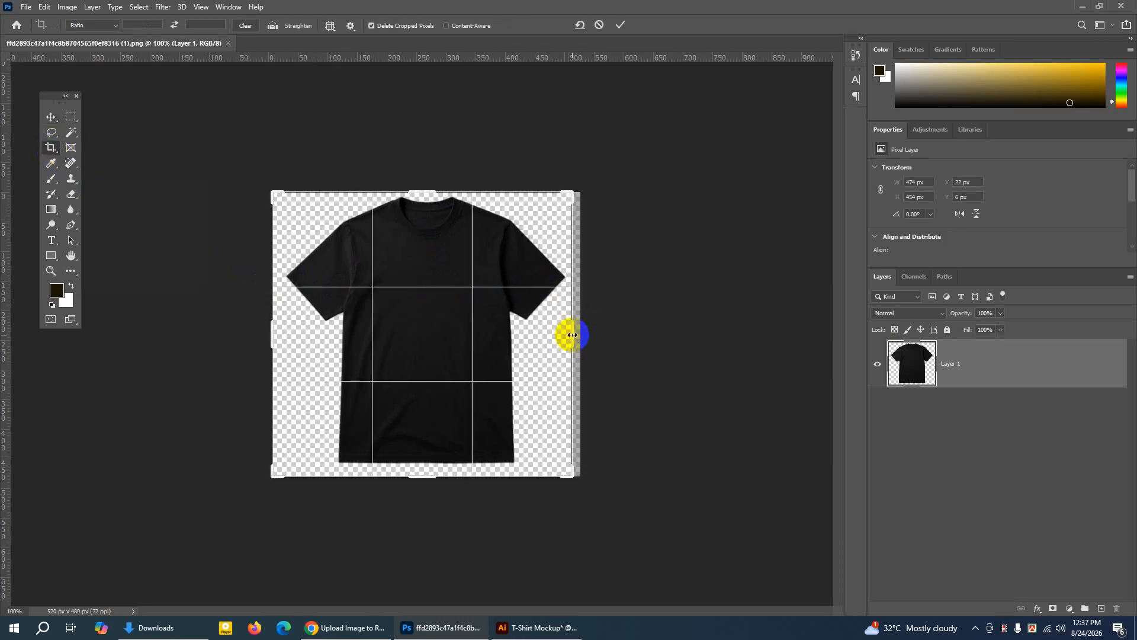
drag(273, 340, 278, 338)
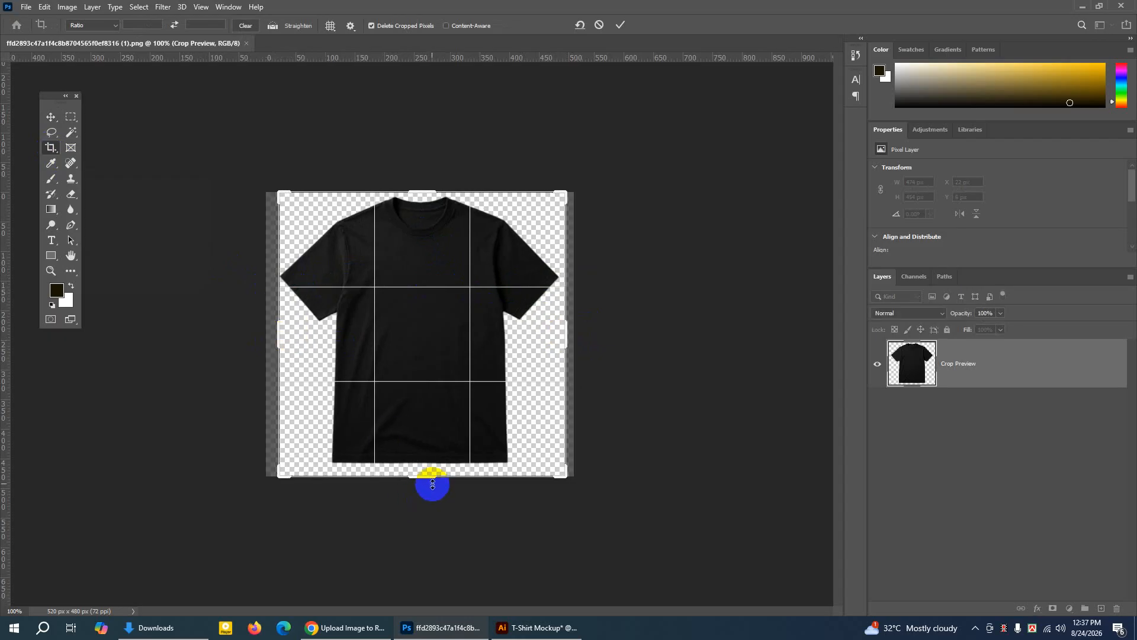
drag(430, 473, 429, 474)
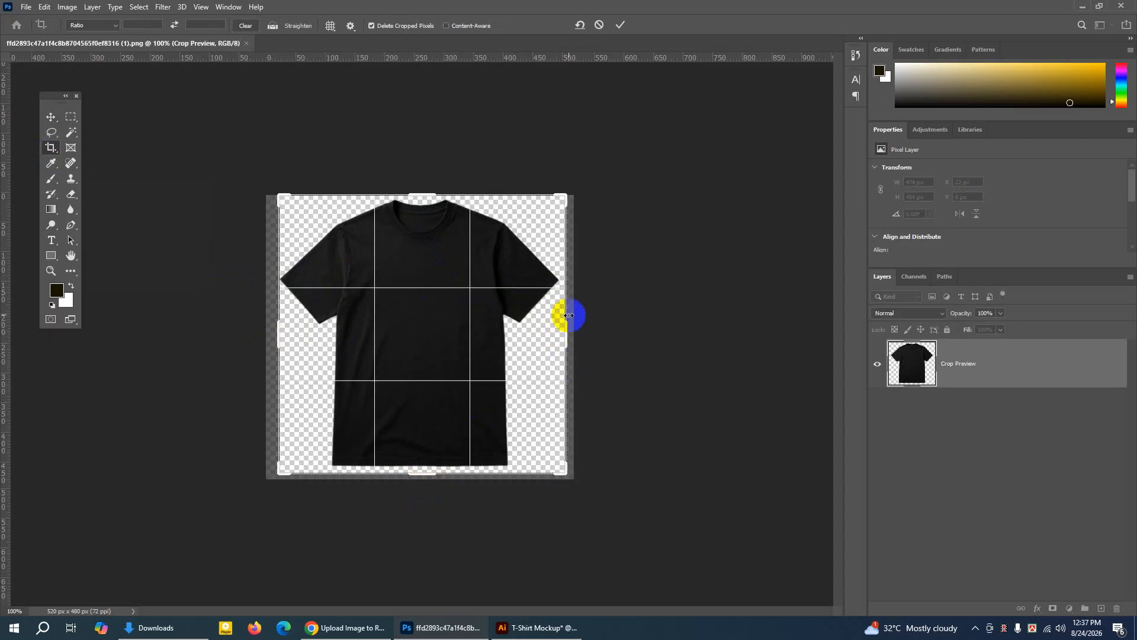
drag(567, 342, 563, 340)
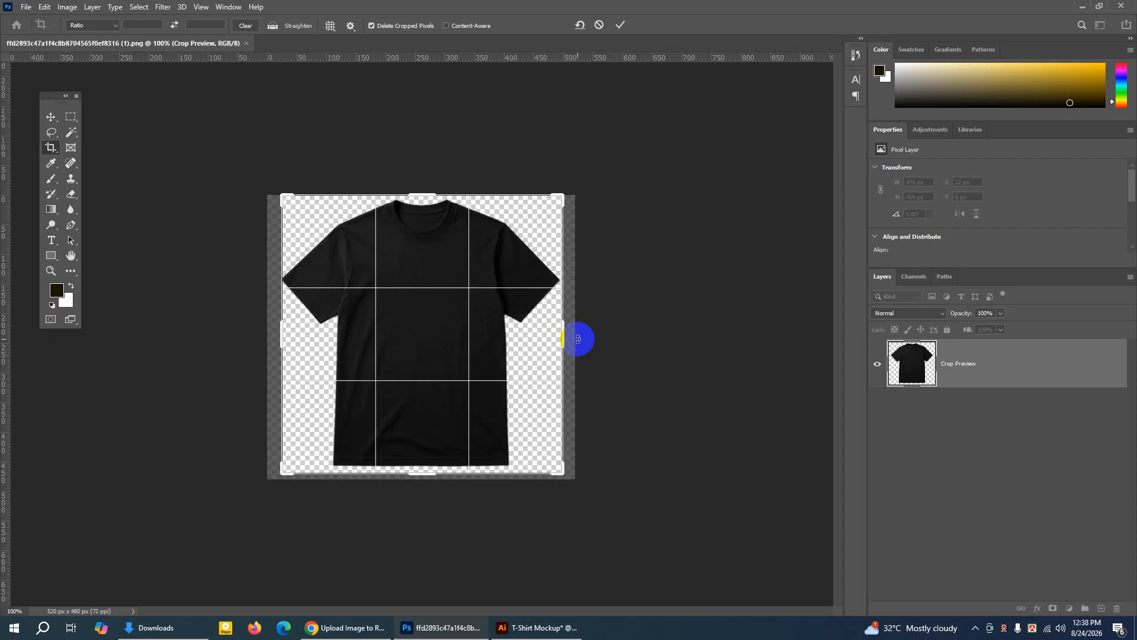
drag(279, 338, 278, 338)
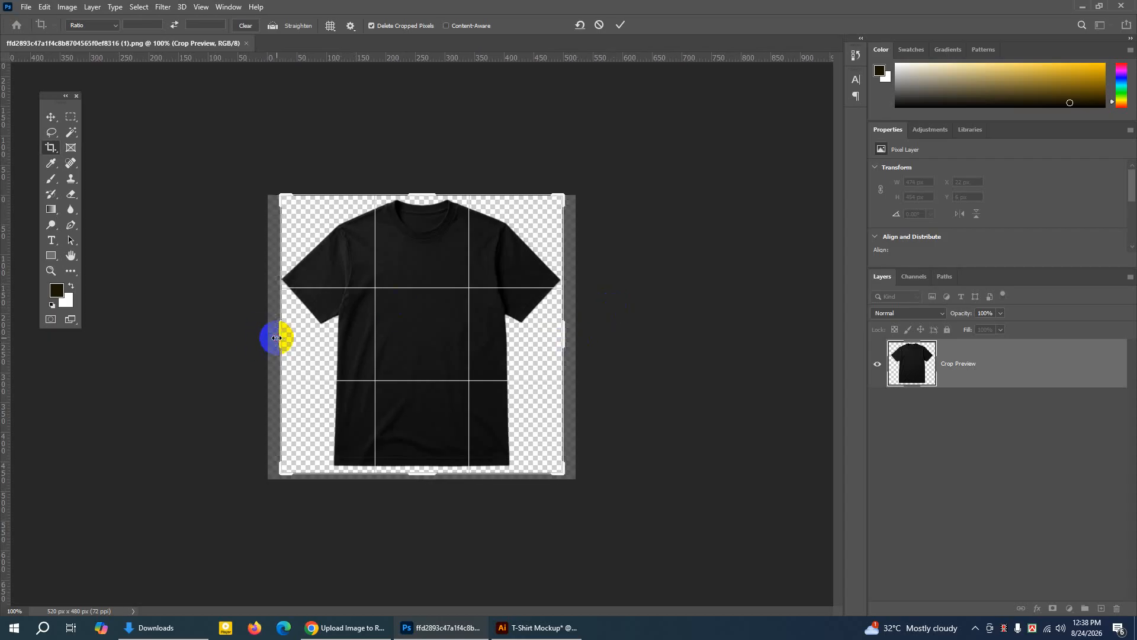
click(622, 26)
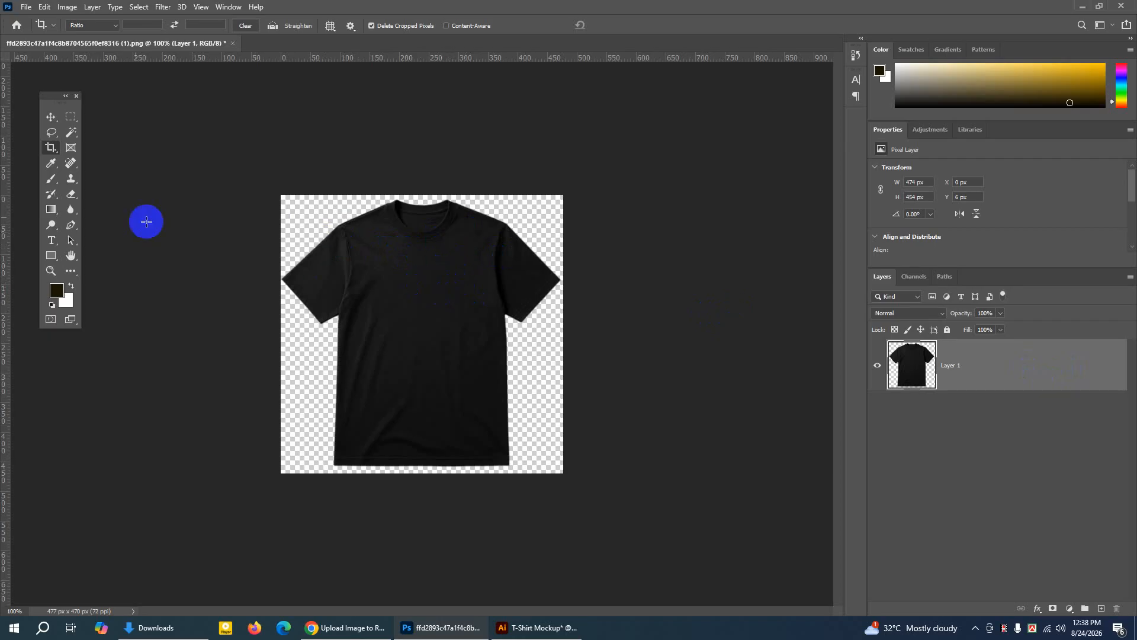
Crop the remaining transparent strip below the T-shirt's hem, reducing the canvas to about 477 x 460 px
click(51, 147)
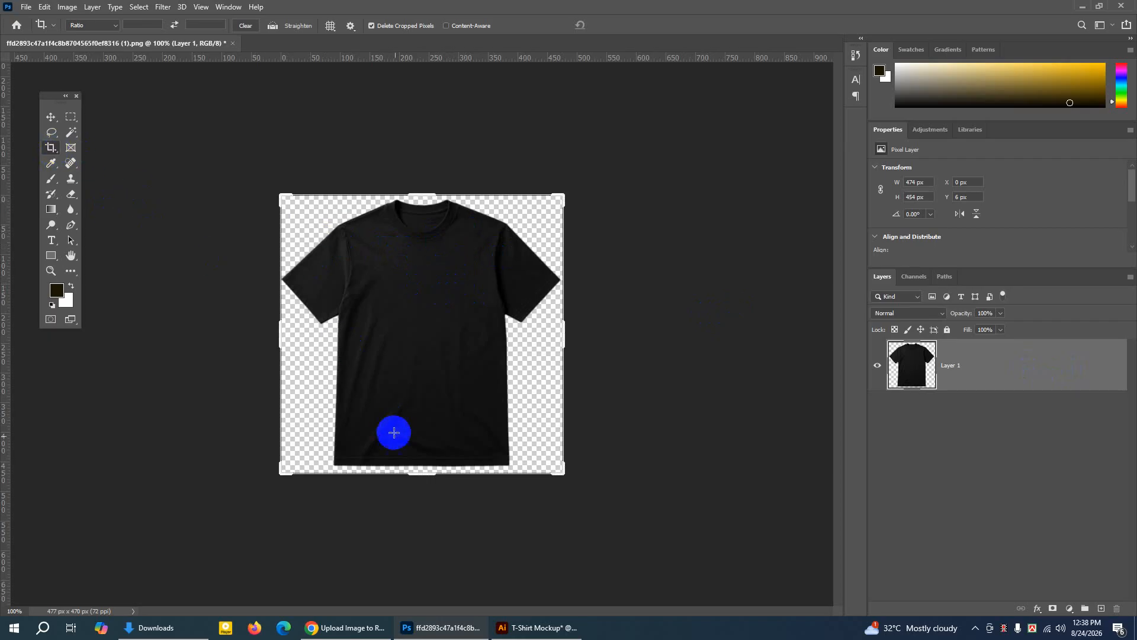
drag(420, 475, 444, 465)
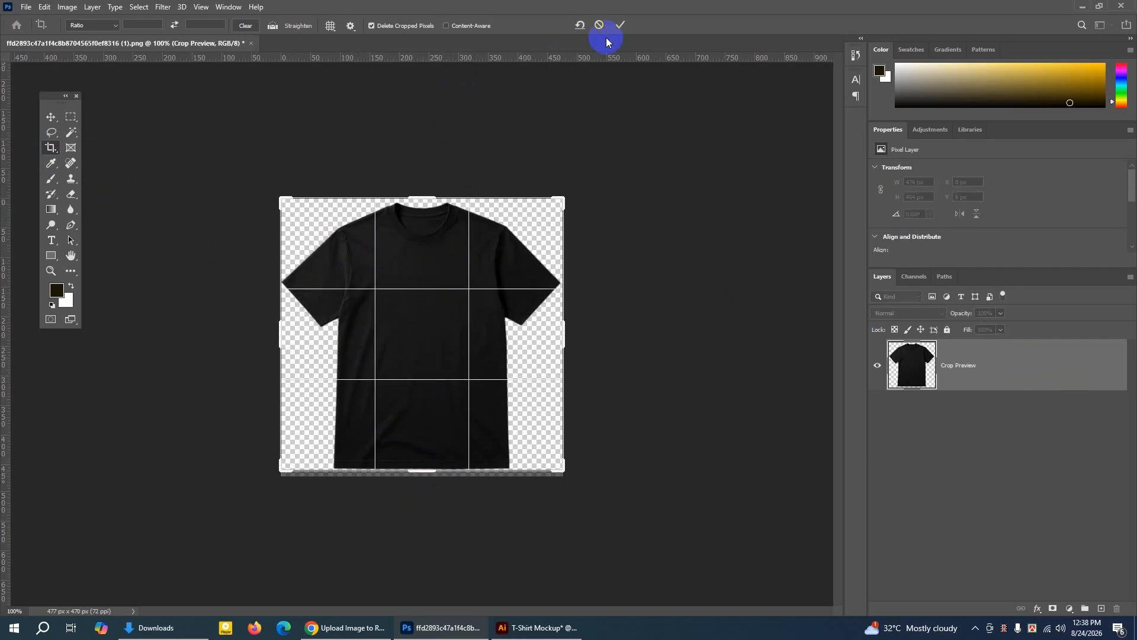
click(620, 25)
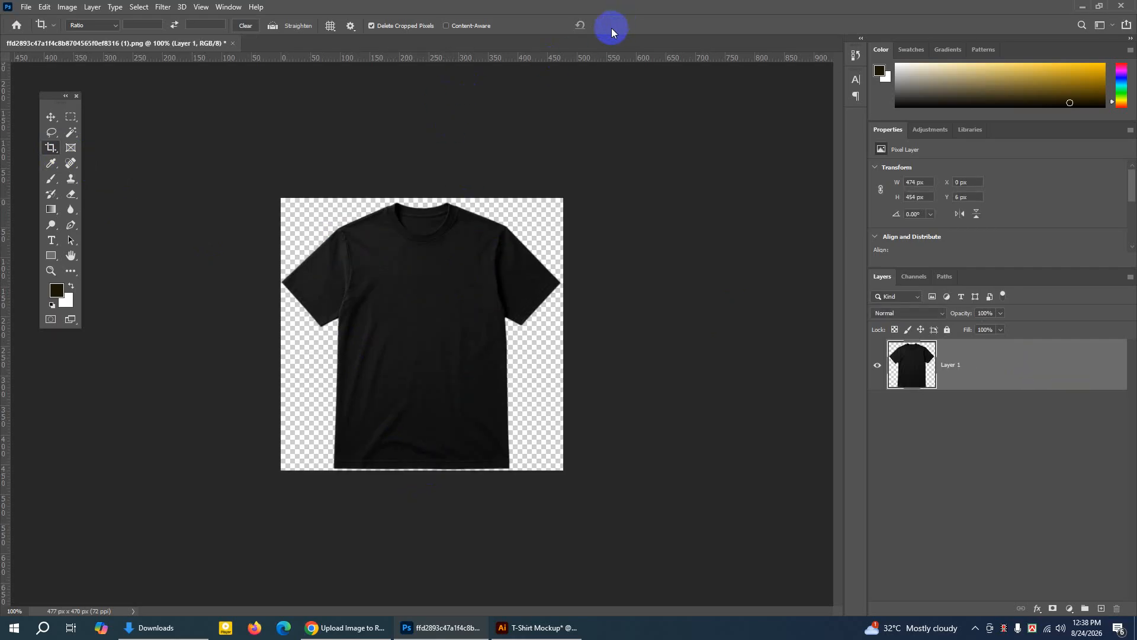
Nudge the T-shirt layer down 4 px to Y 10 px so its hem meets the canvas's lower edge
click(50, 117)
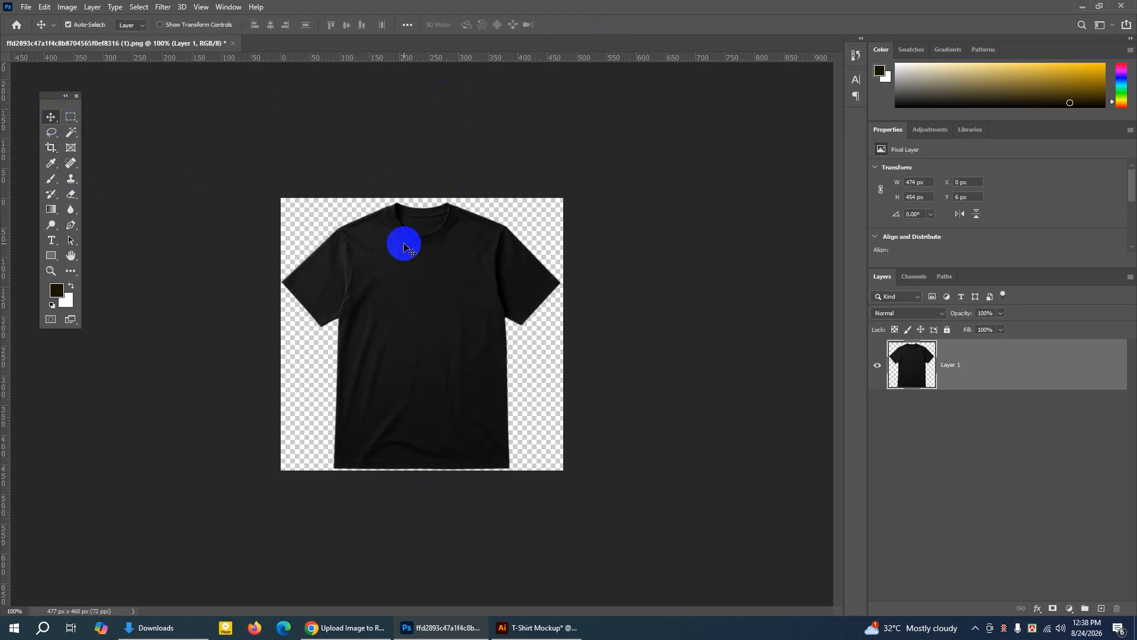
key(Down)
key(Down)
key(Down)
key(Down)
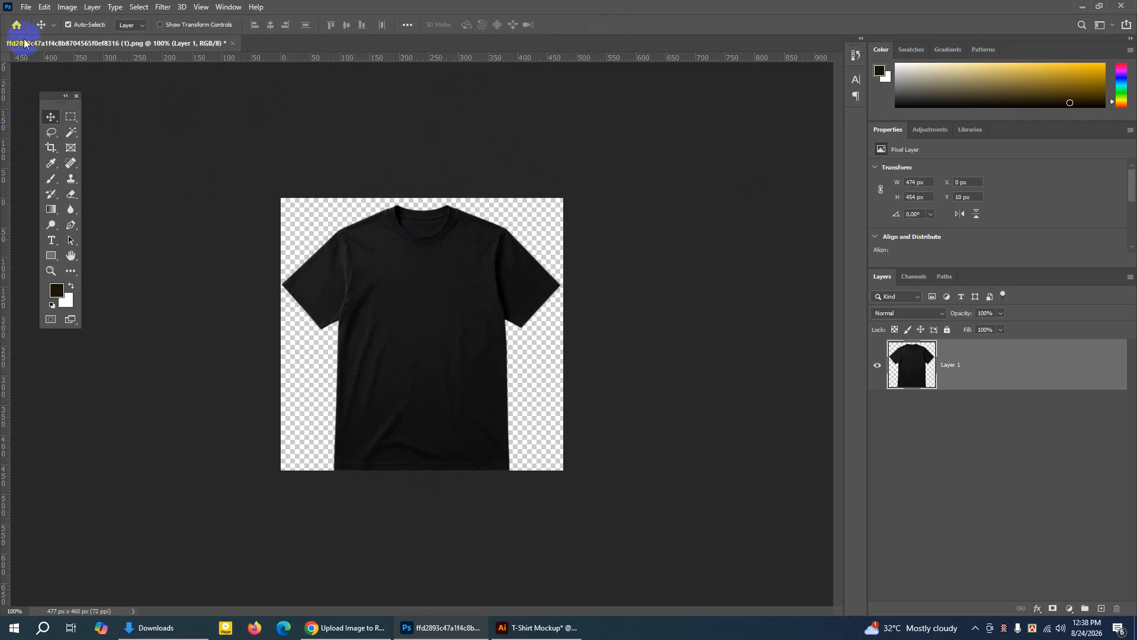
Save a copy of the cropped T-shirt image to the Desktop as a PNG named TSHIRT
click(27, 7)
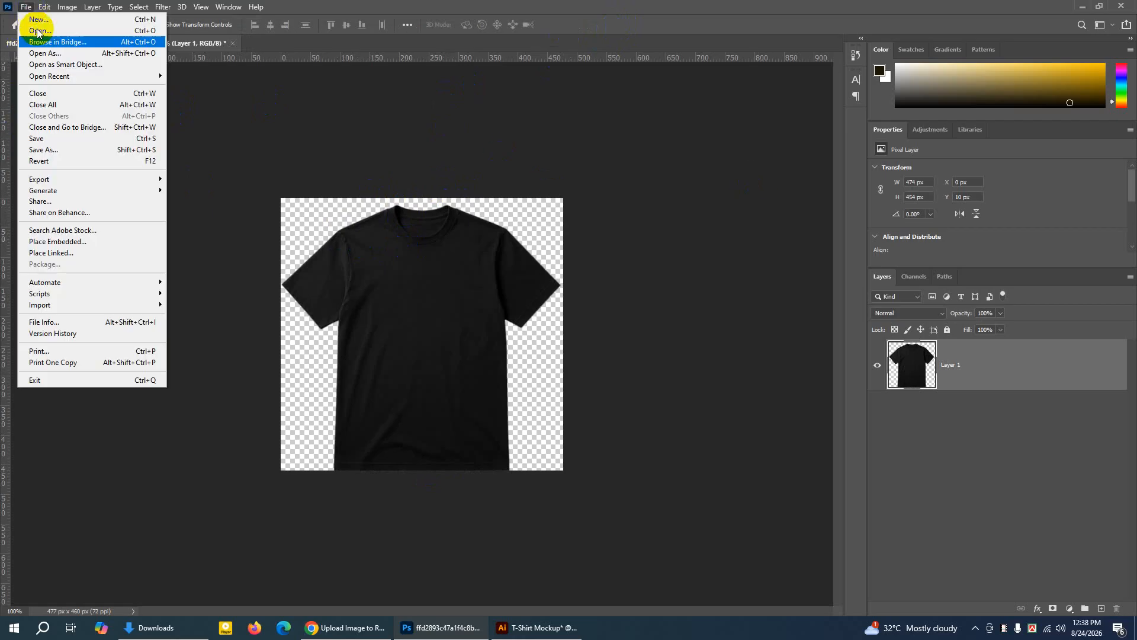
click(65, 153)
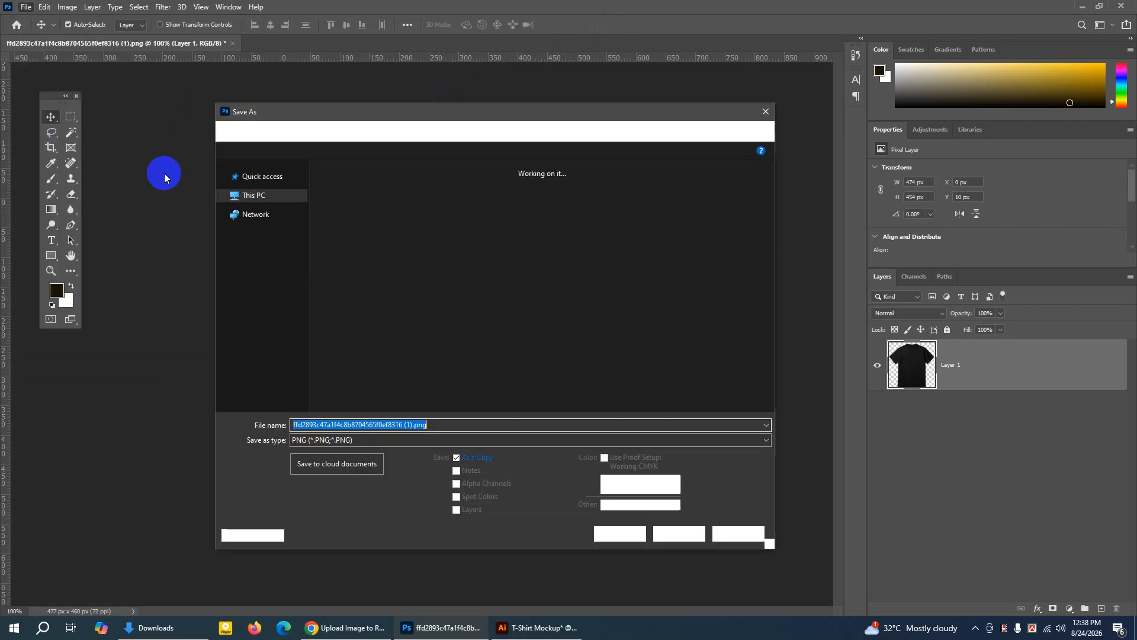
click(259, 191)
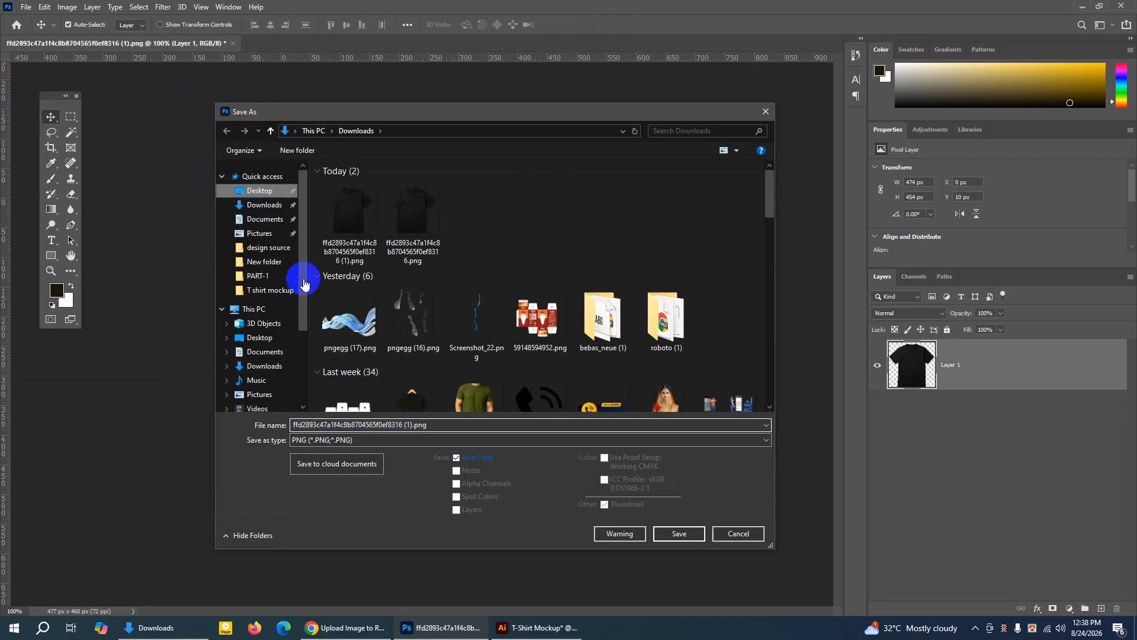
click(309, 441)
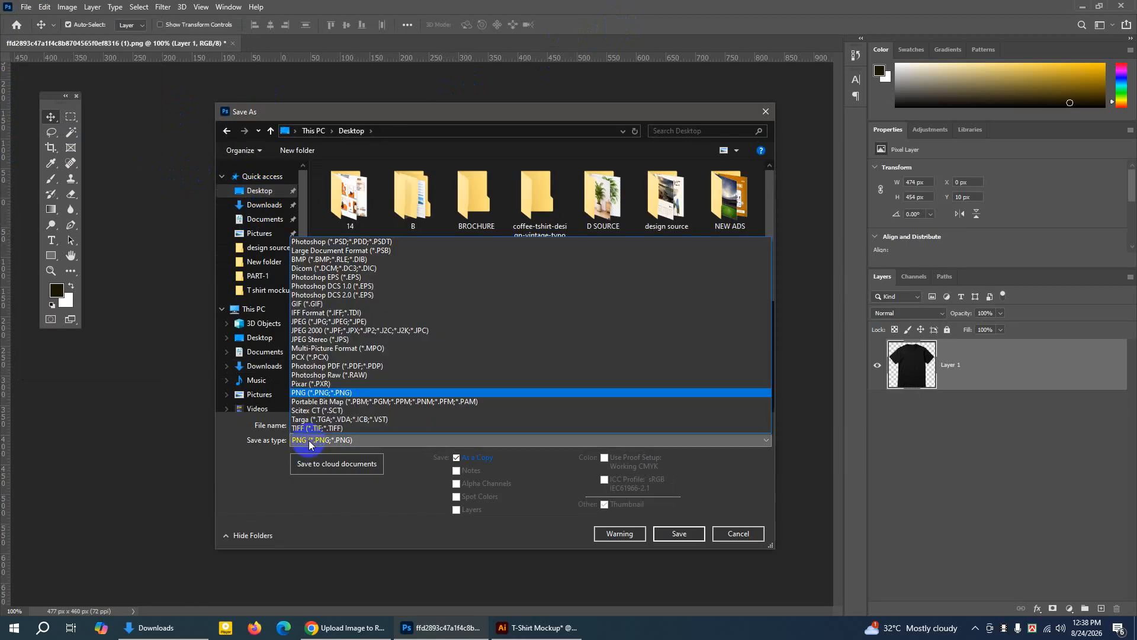
click(313, 394)
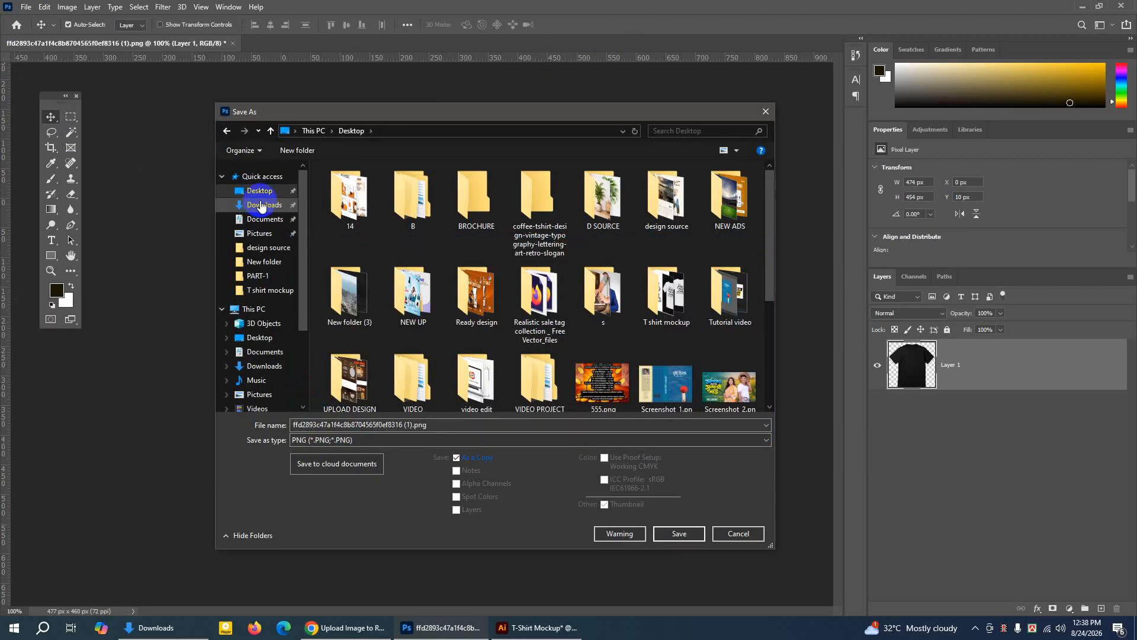
click(372, 424)
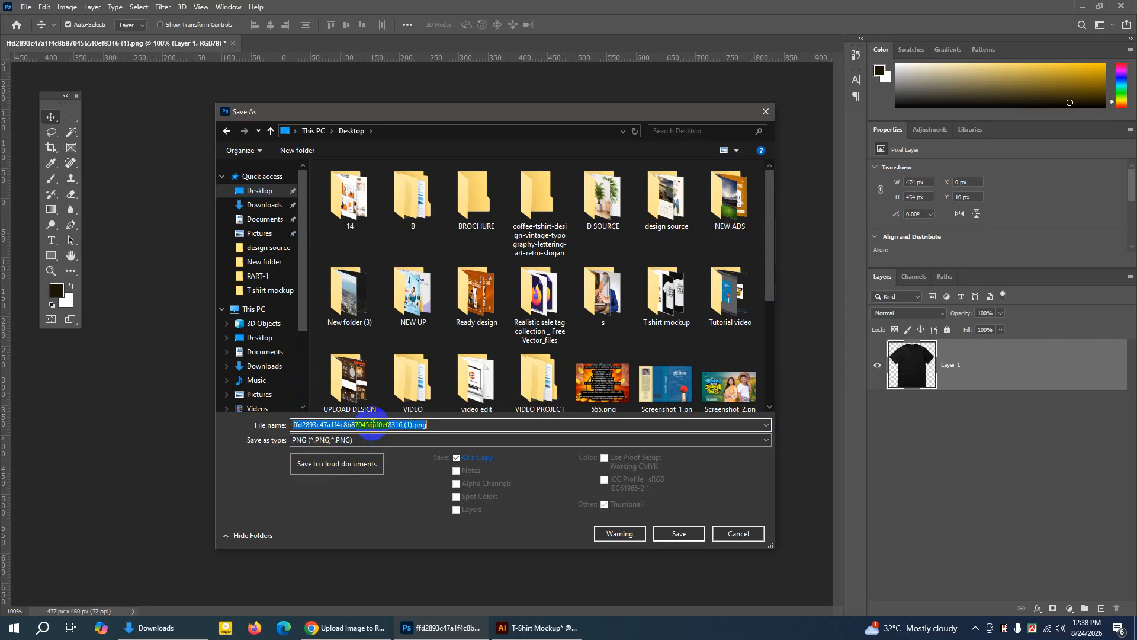
text(TSHIRT)
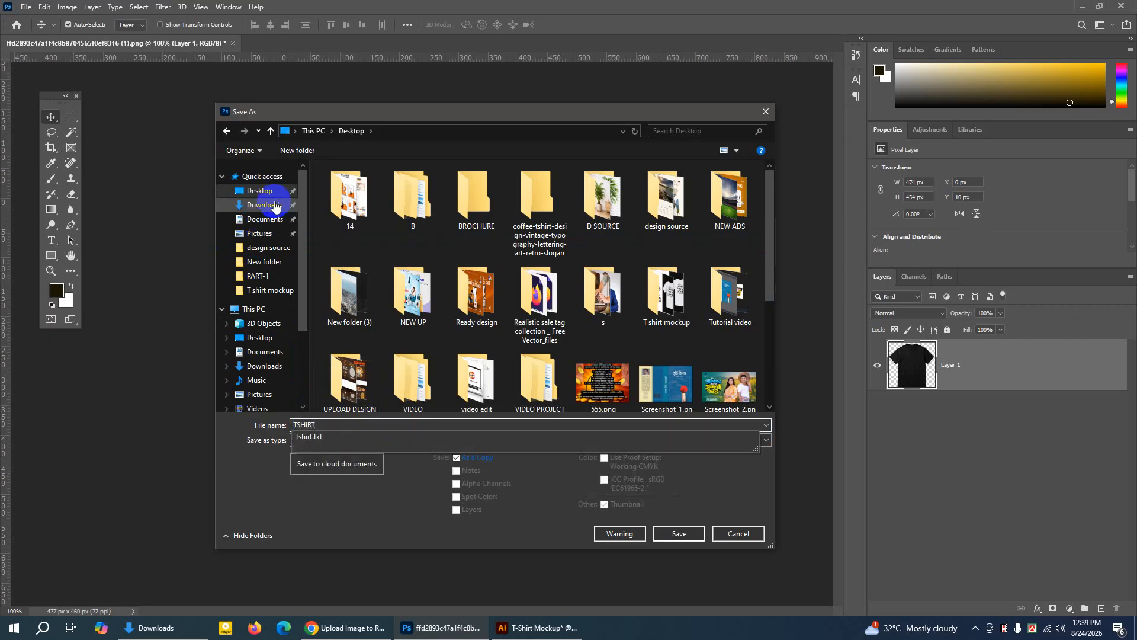
click(273, 196)
click(680, 534)
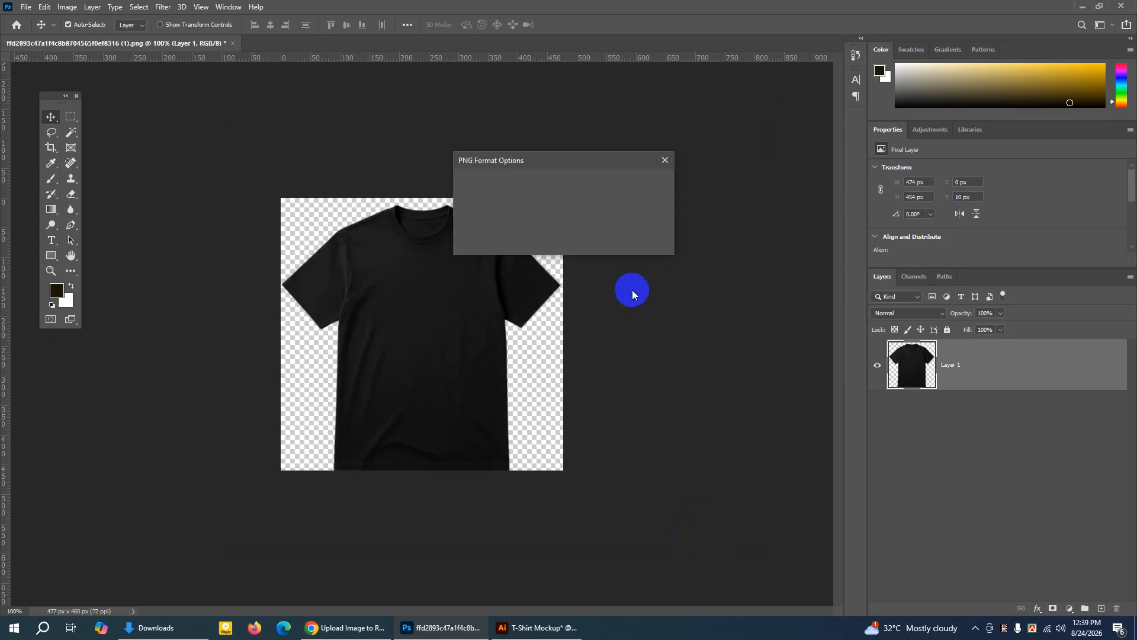
click(645, 186)
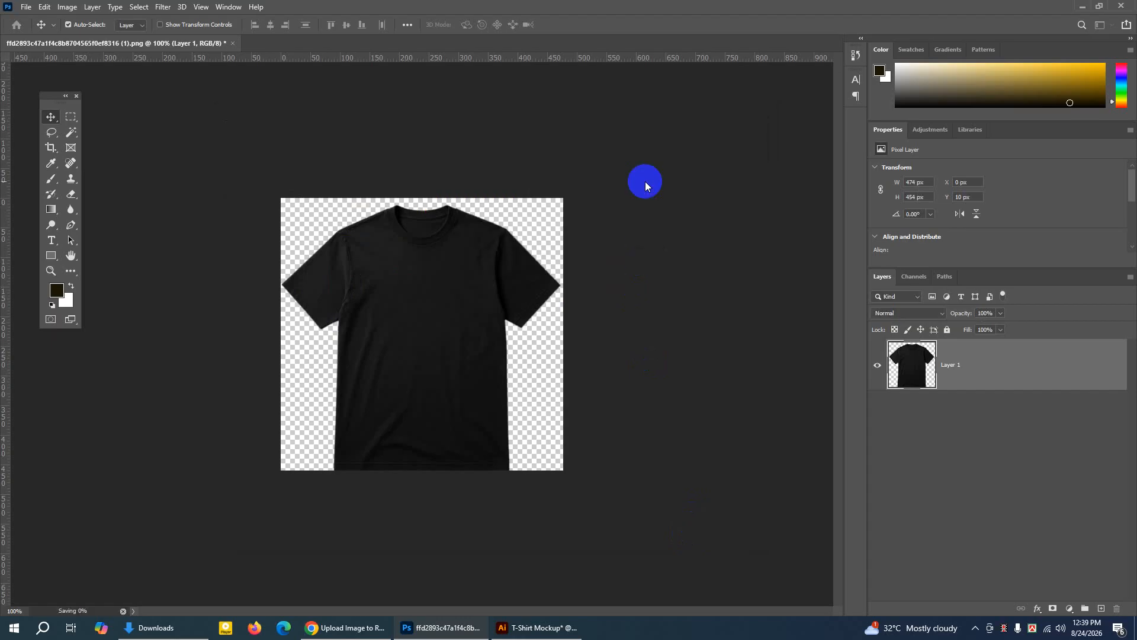
Bring TSHIRT.png from the Windows desktop into Illustrator's T-Shirt Mockup document, on the orange half
click(1083, 10)
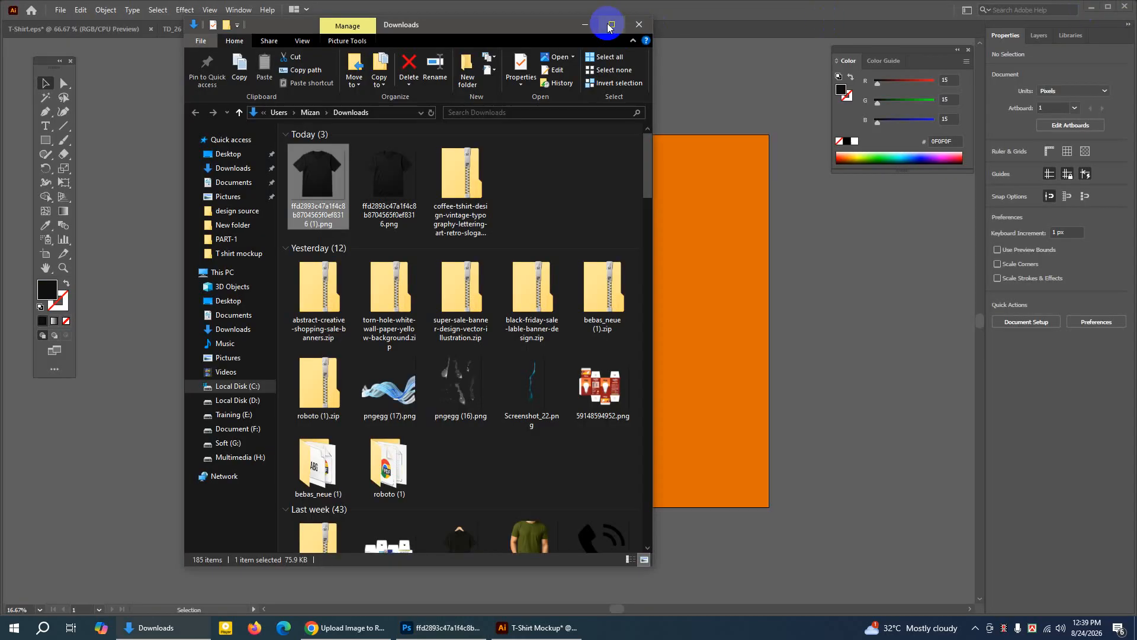
click(587, 24)
click(1092, 10)
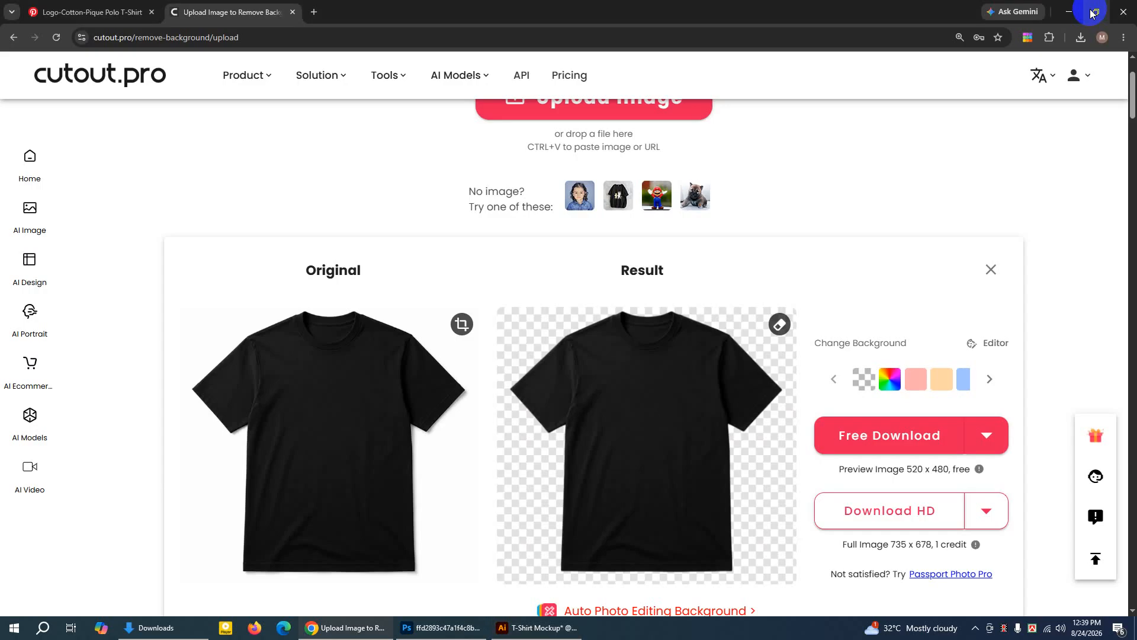
click(1070, 7)
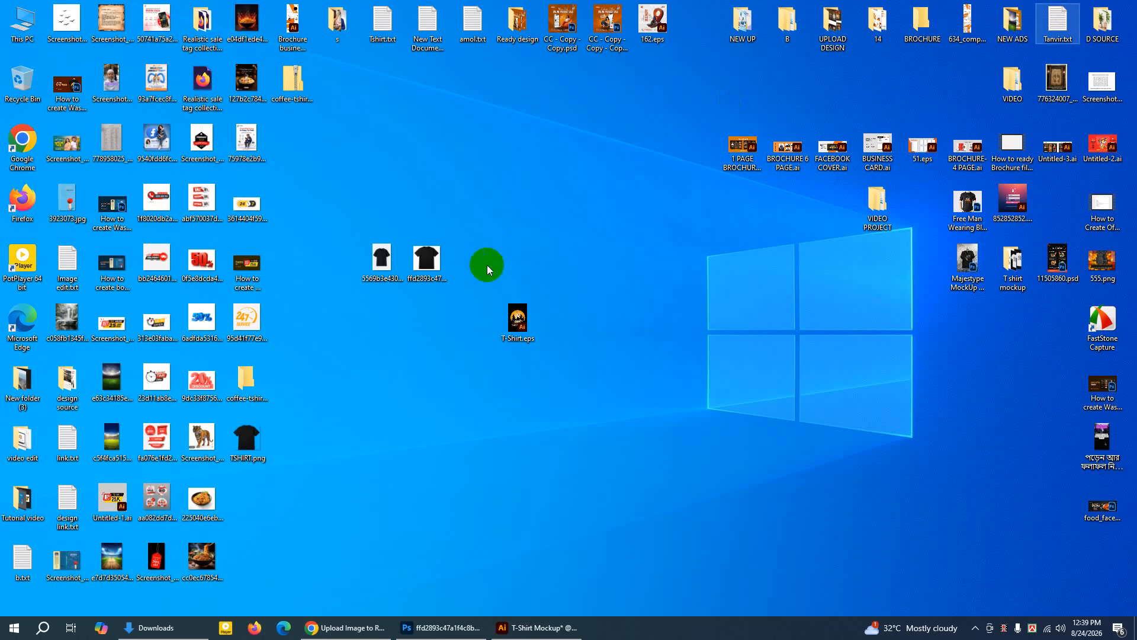
drag(280, 435, 616, 283)
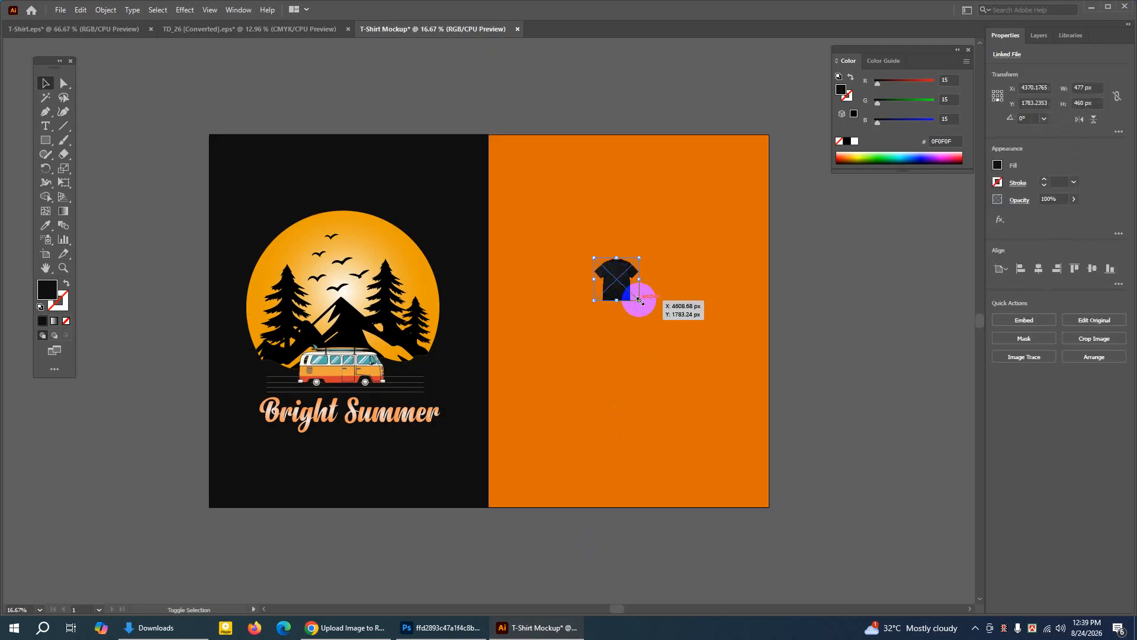
Enlarge the linked T-shirt image to about 2891 x 2788 px and centre it horizontally on the orange half at X 4500 px
drag(654, 336, 723, 465)
drag(649, 286, 652, 332)
drag(728, 430, 754, 487)
mouse_move(672, 365)
mouse_down()
mouse_move(681, 369)
mouse_move(668, 371)
mouse_up()
drag(766, 462, 762, 456)
click(827, 378)
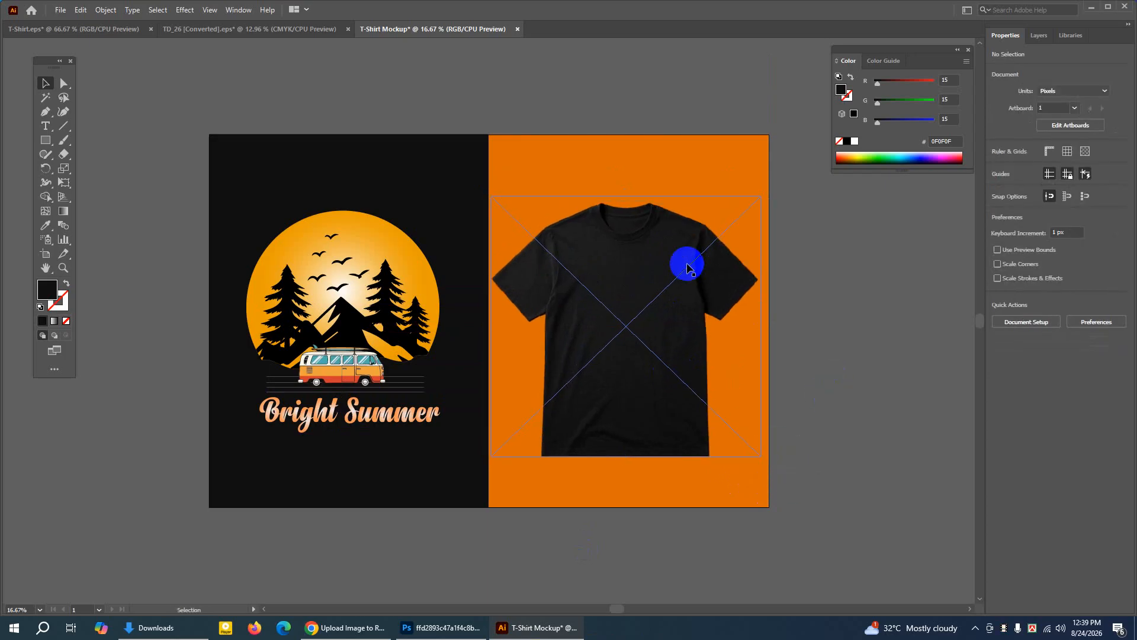
click(637, 248)
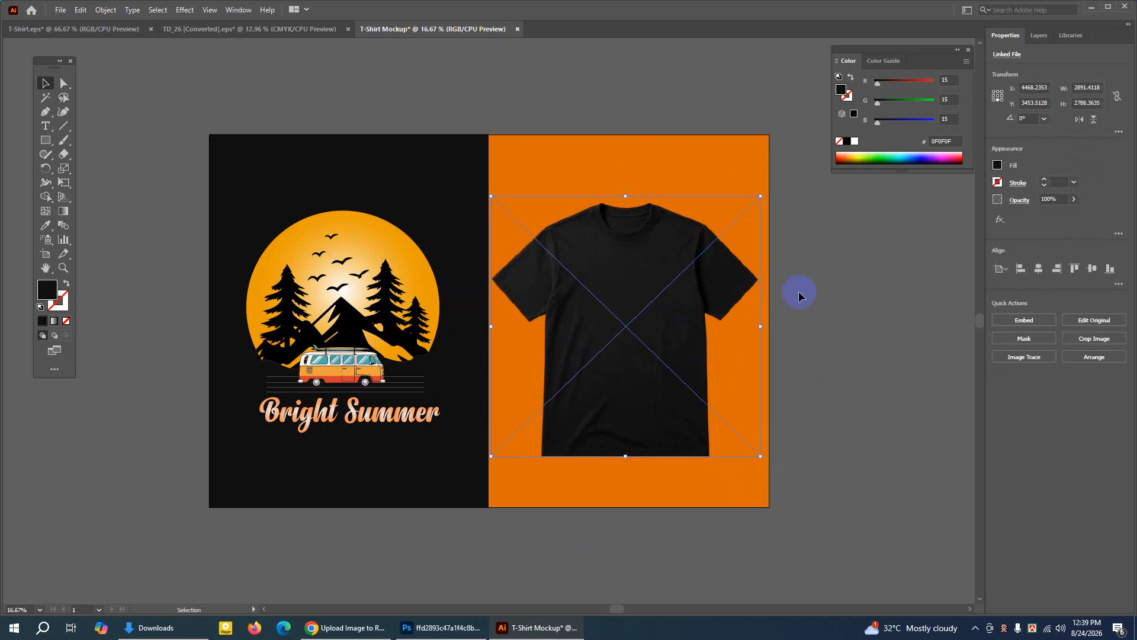
drag(668, 306, 648, 278)
click(904, 295)
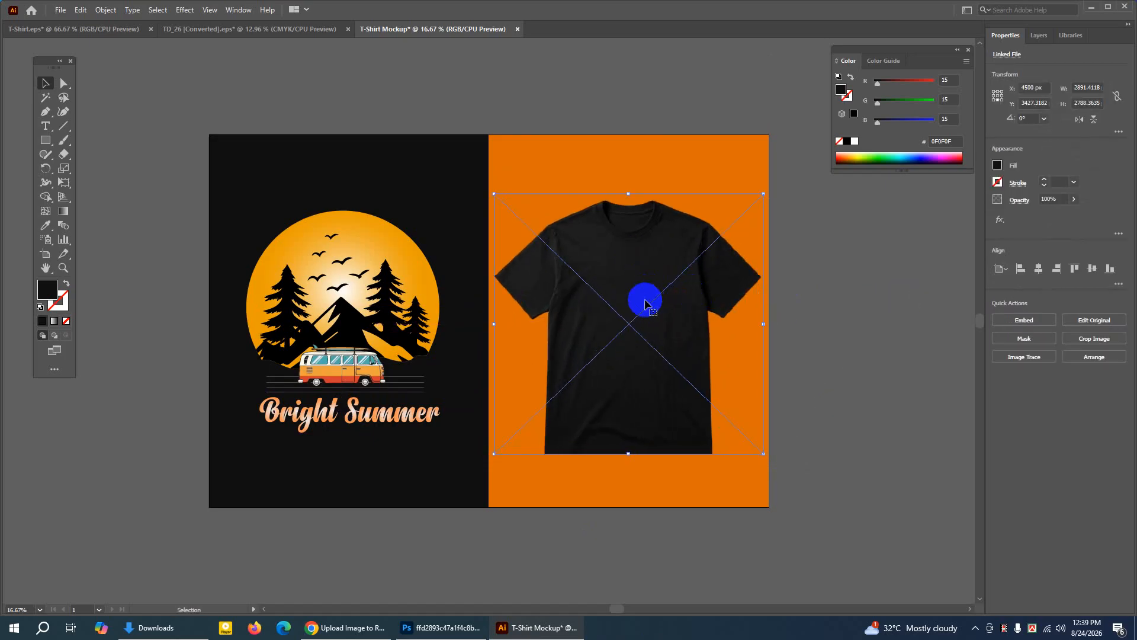
Embed the linked T-shirt image and delete it from the orange half
click(1026, 320)
click(654, 289)
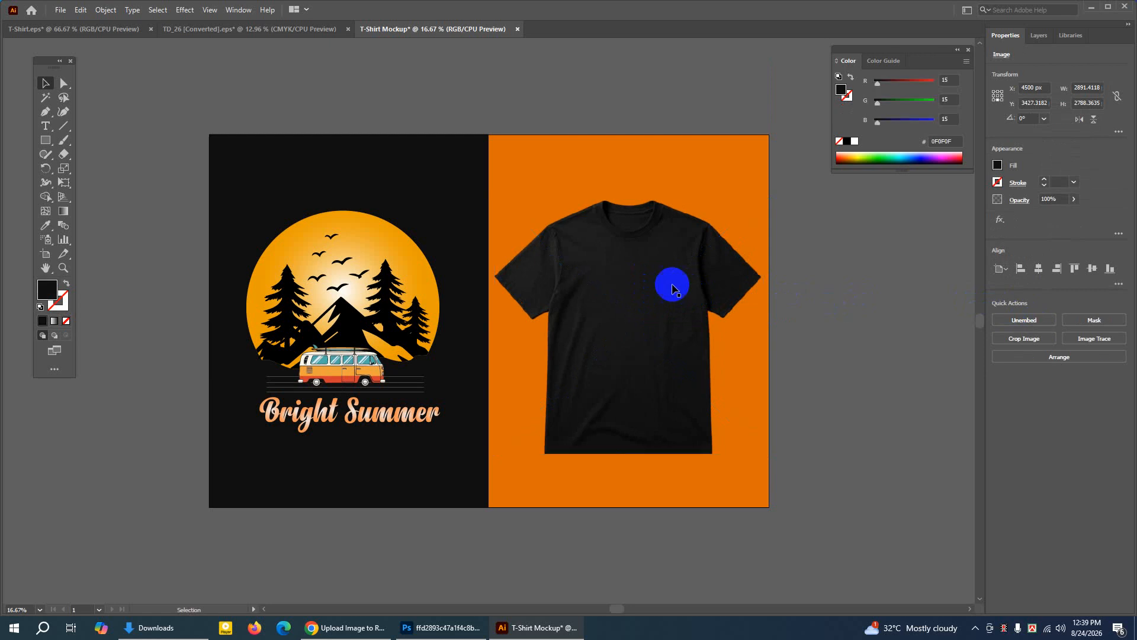
key(Delete)
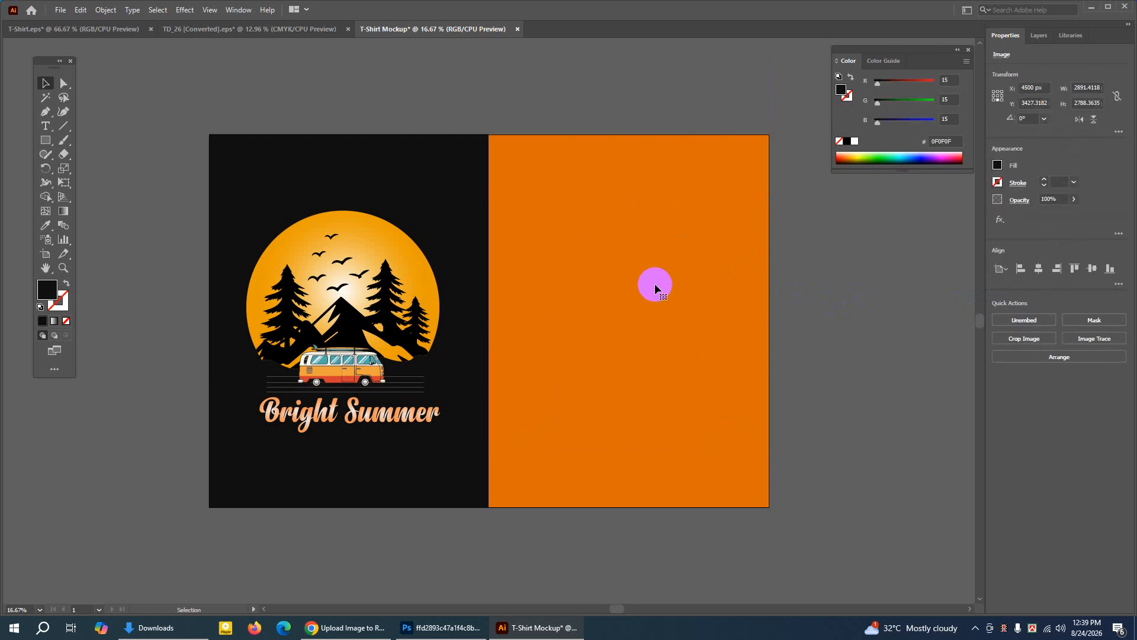
Place TSHIRT.png from the Desktop on the orange half at its original size, with Link turned off
click(53, 13)
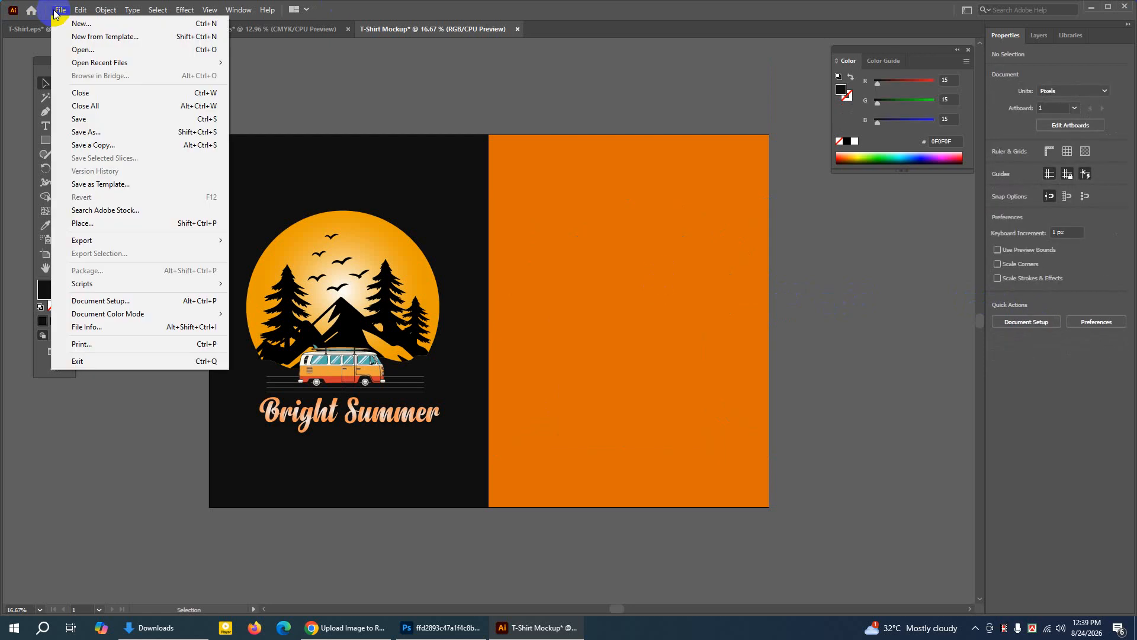
click(94, 223)
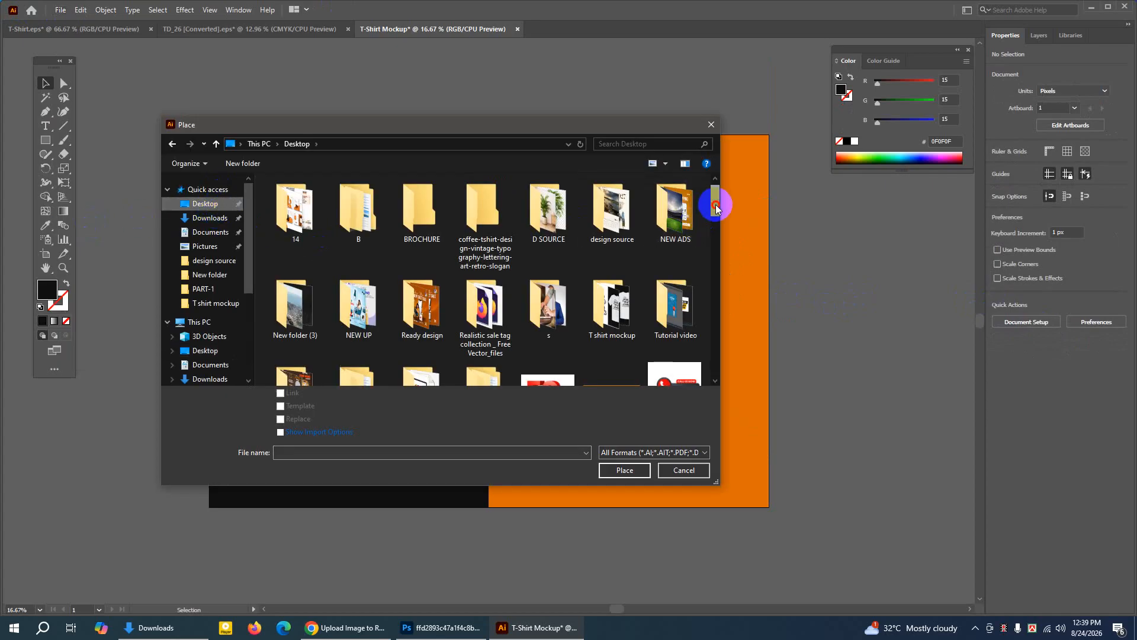
drag(716, 203, 717, 368)
click(289, 323)
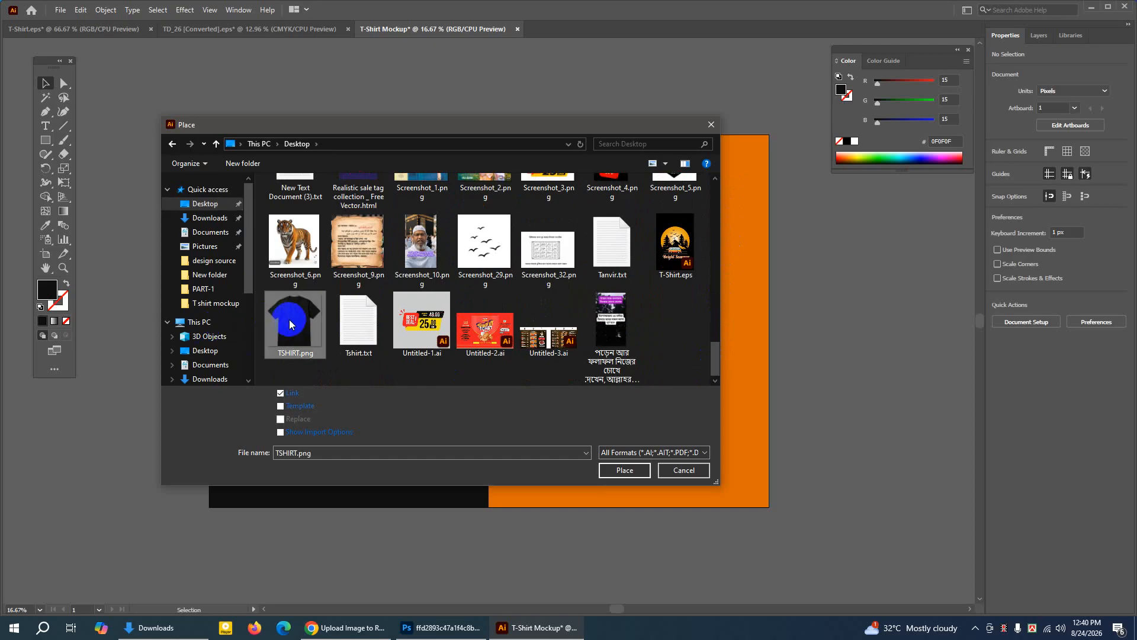
click(281, 395)
click(292, 356)
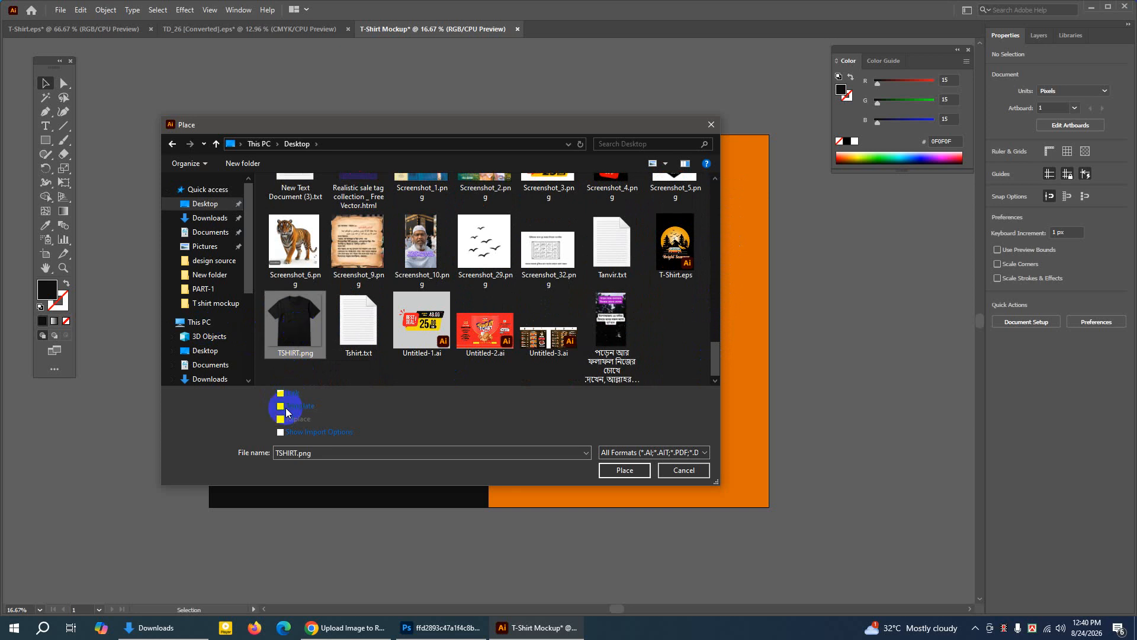
click(624, 470)
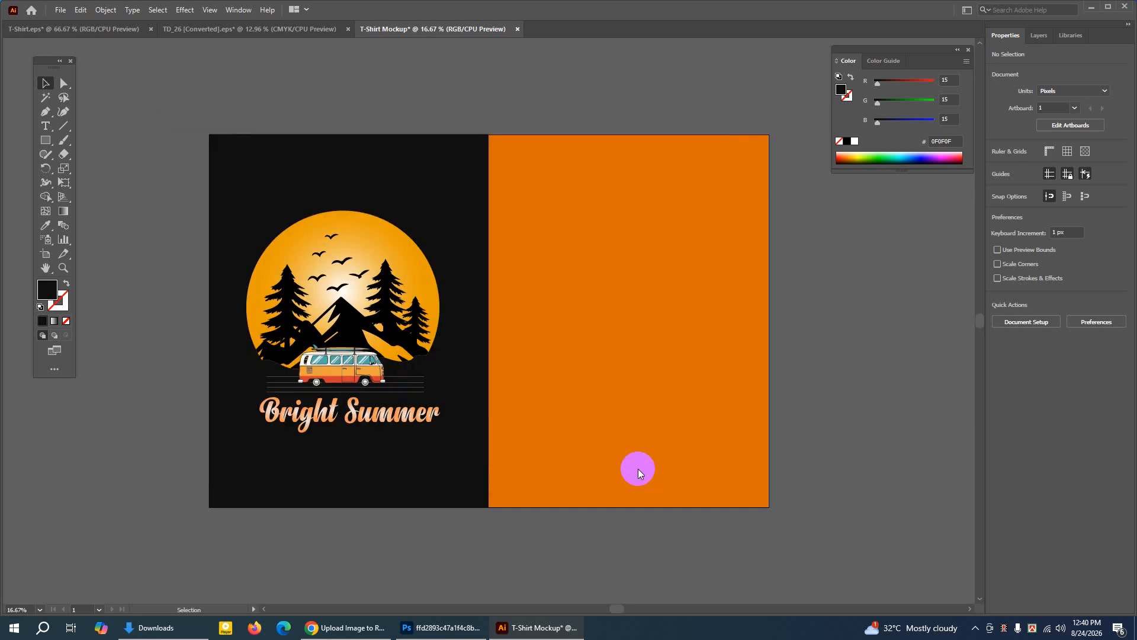
click(508, 251)
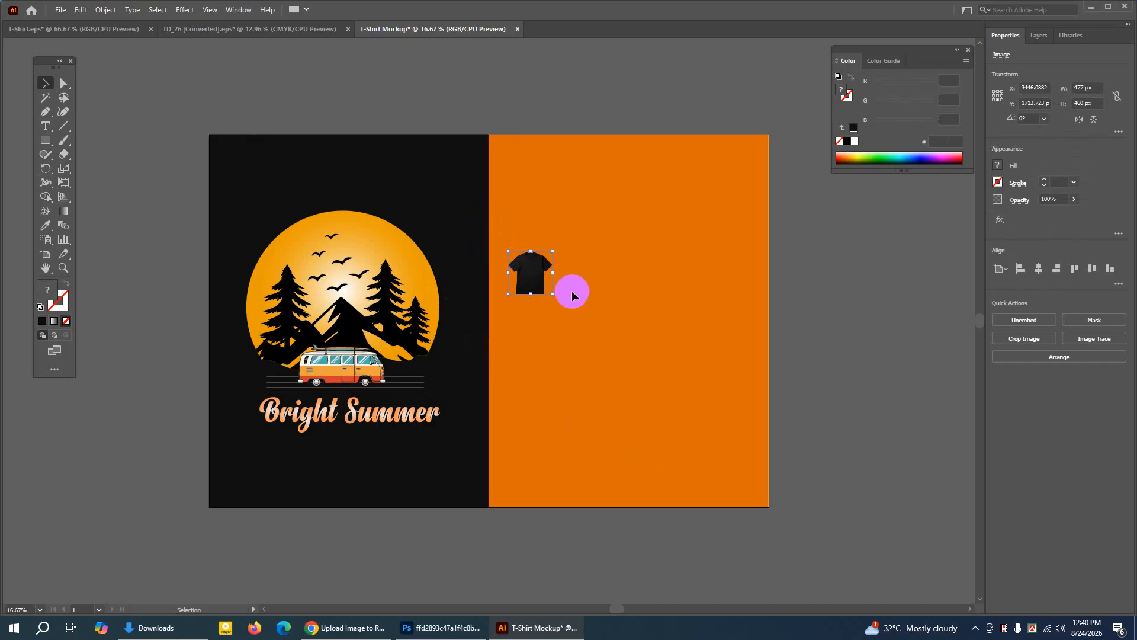
Enlarge the placed T-shirt to about 2903 x 2799 px and centre it horizontally on the orange half at X 4500 px
drag(554, 295, 658, 344)
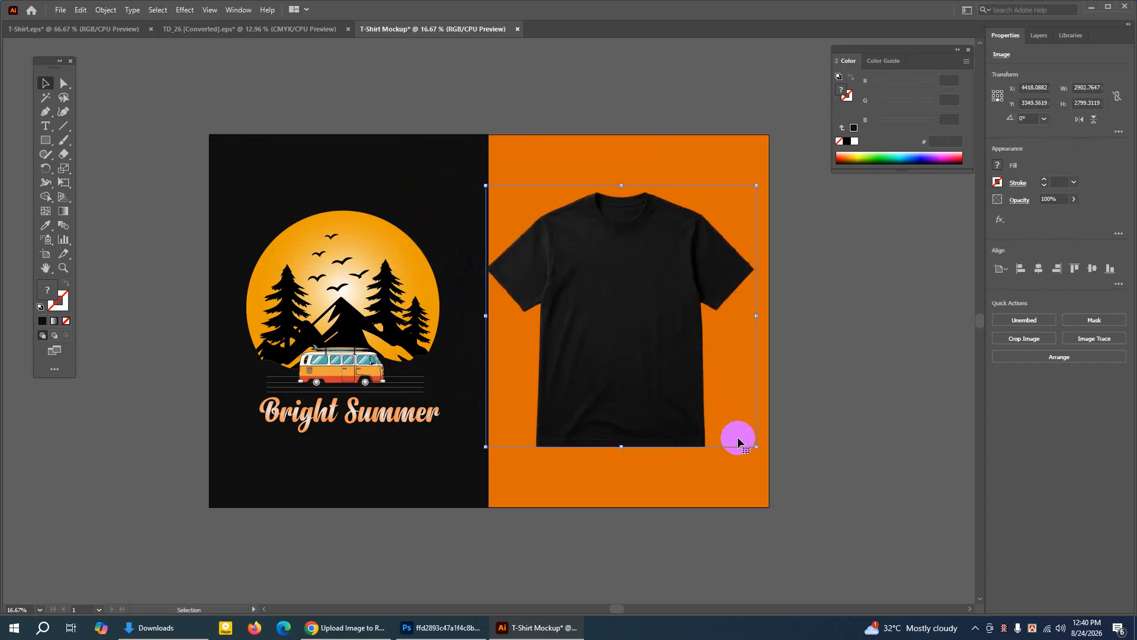
drag(759, 450, 757, 450)
drag(667, 362, 674, 373)
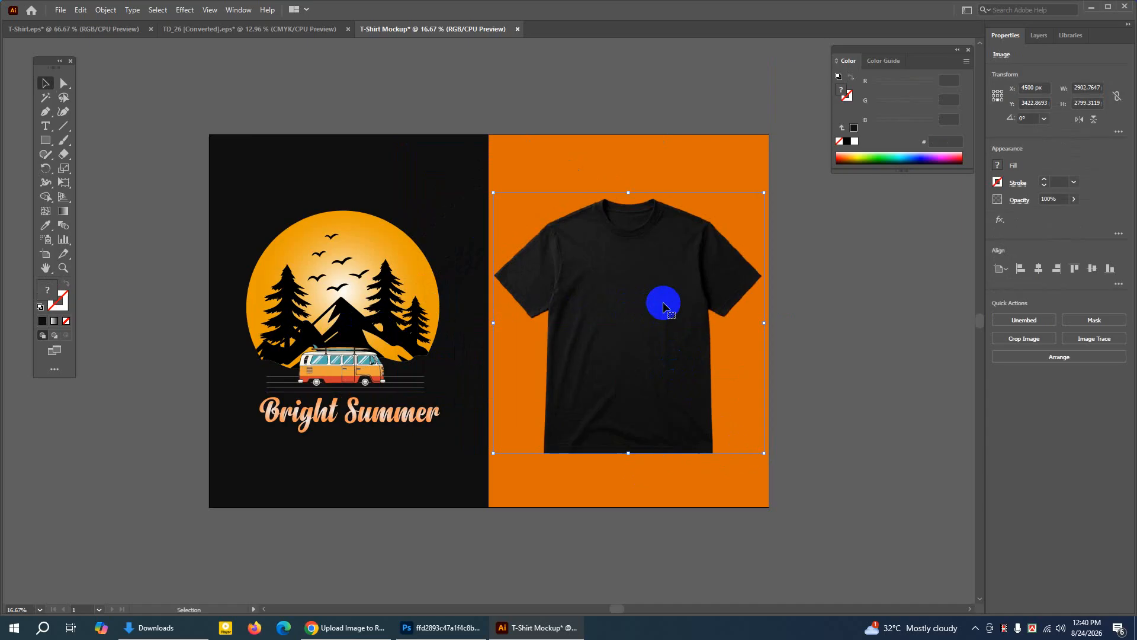
drag(663, 305, 663, 306)
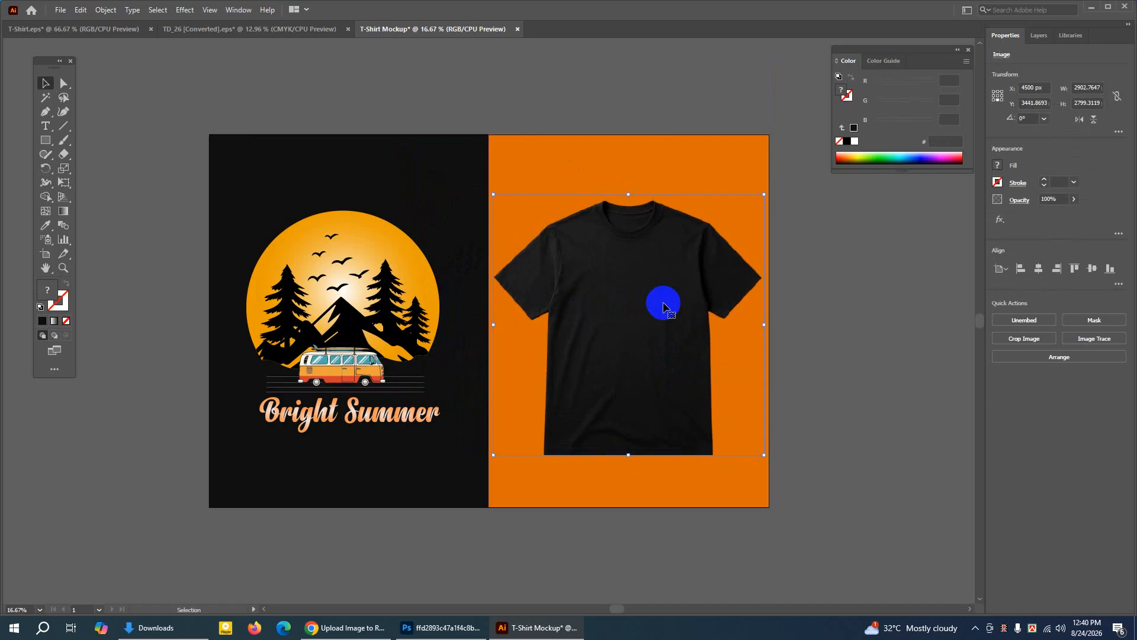
Scale the T-shirt image down slightly about its centre, leaving a small margin on both sides of the orange half
click(817, 310)
click(675, 311)
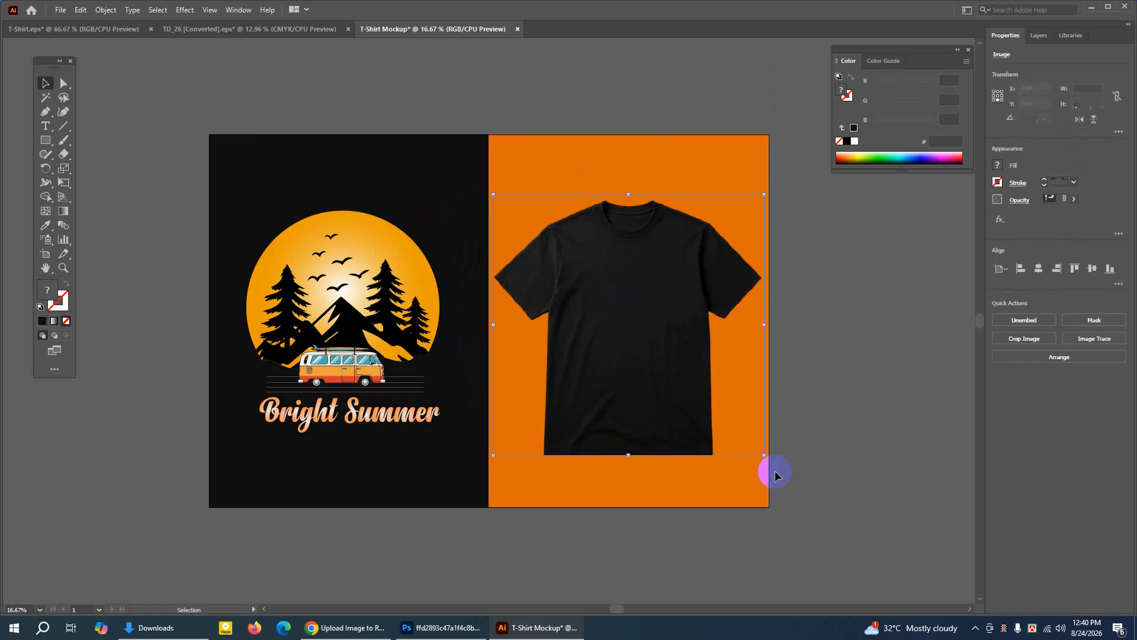
drag(763, 455, 759, 452)
click(866, 429)
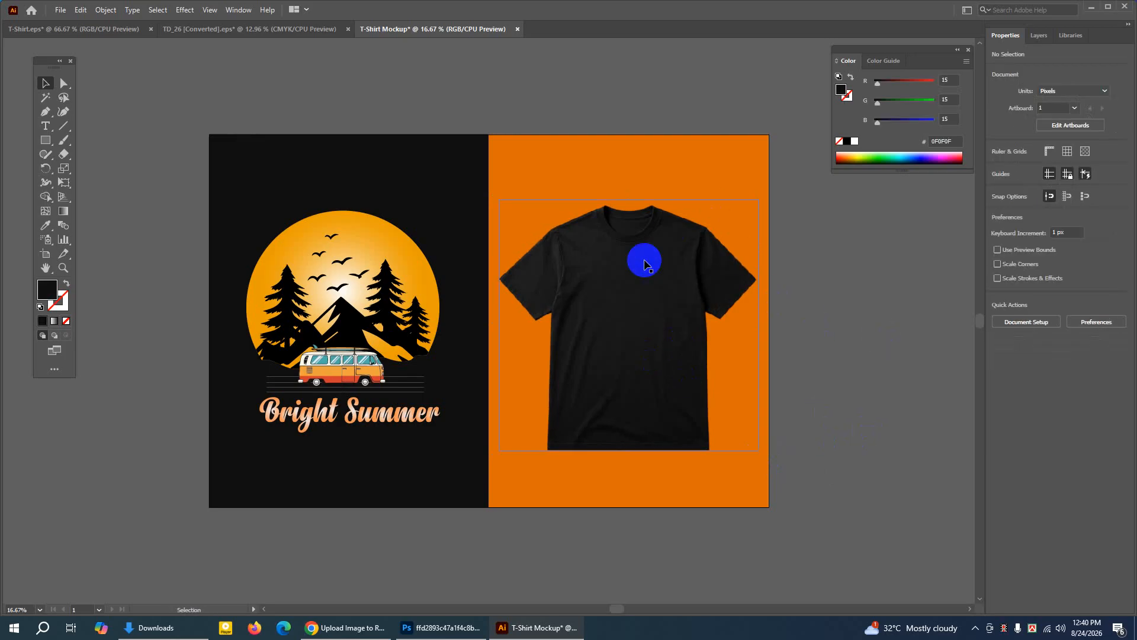
Copy the Bright Summer design group, paste it in front, and move the duplicate over the T-shirt on the orange half
click(340, 309)
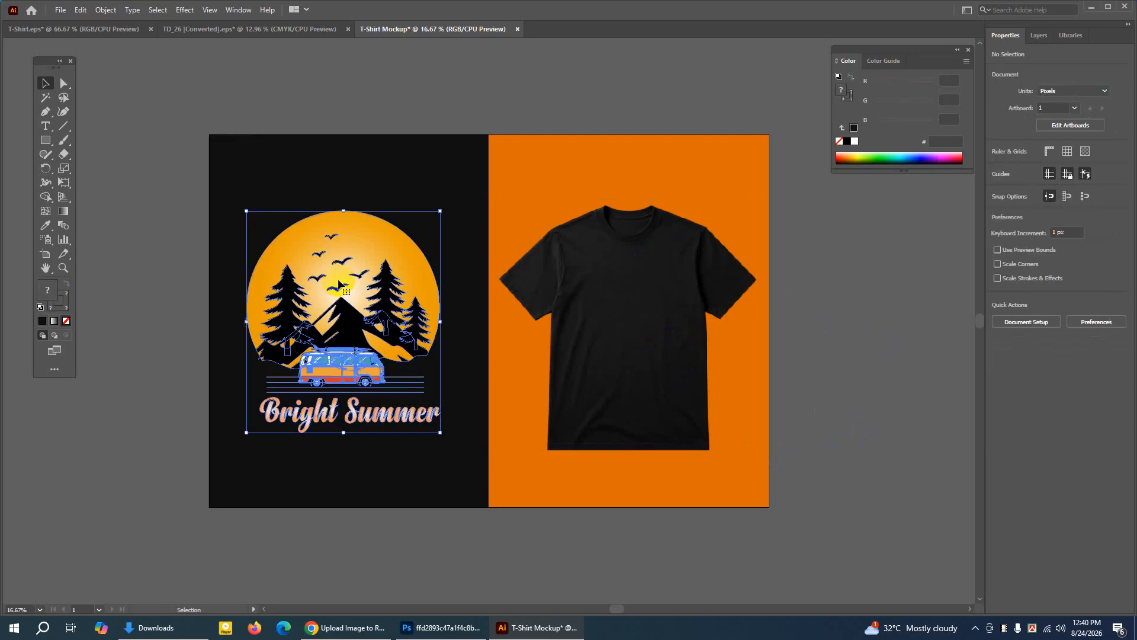
click(76, 14)
click(98, 69)
click(81, 10)
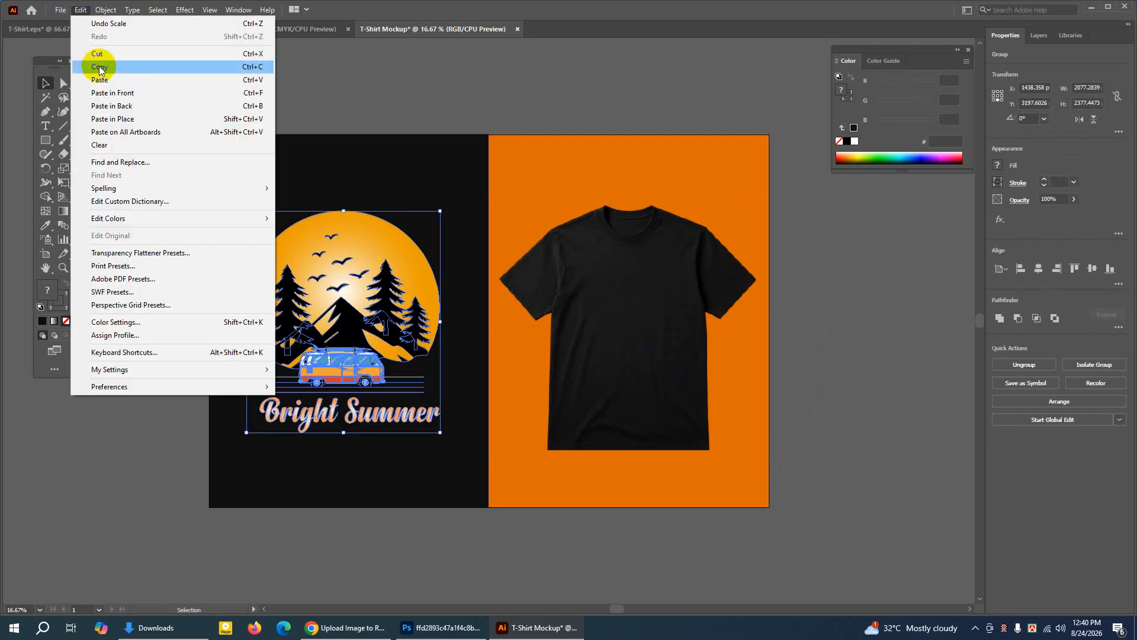
click(111, 92)
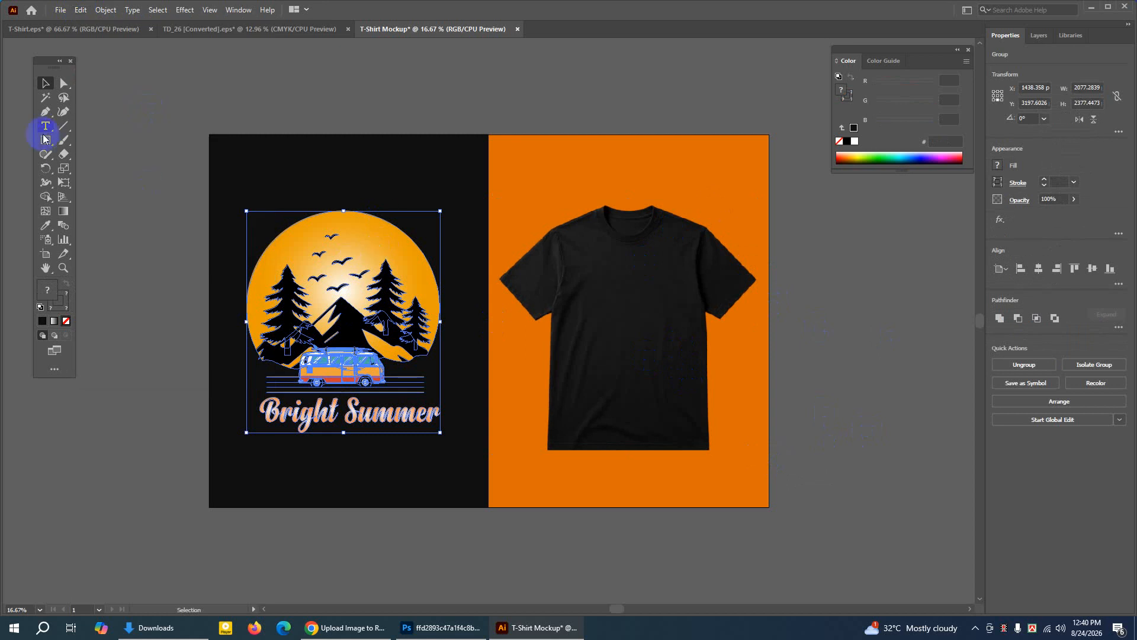
click(46, 83)
drag(327, 278, 626, 286)
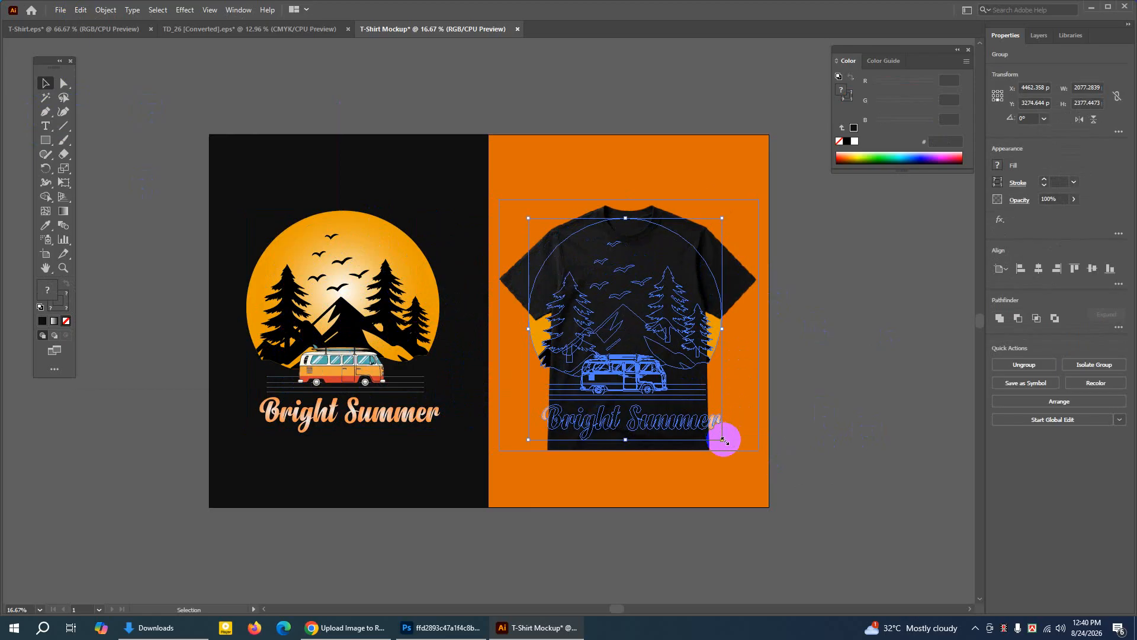
Scale the duplicate design down about its centre to about 1332 x 1525 px and bring it in front of the T-shirt
drag(724, 440, 699, 403)
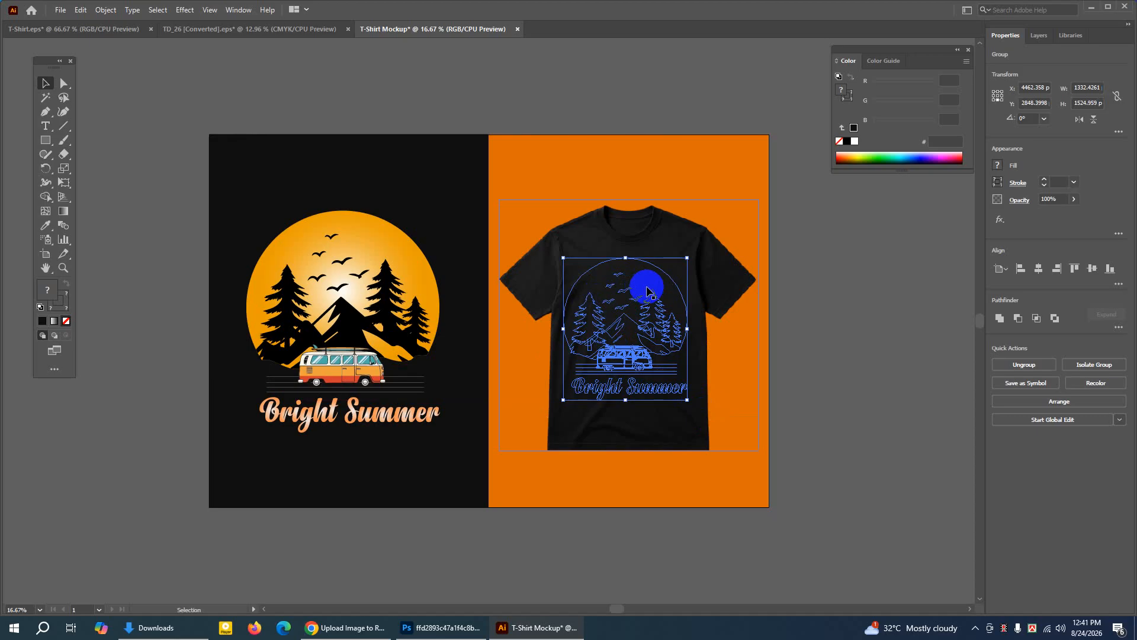
drag(647, 290, 602, 312)
right_click(603, 312)
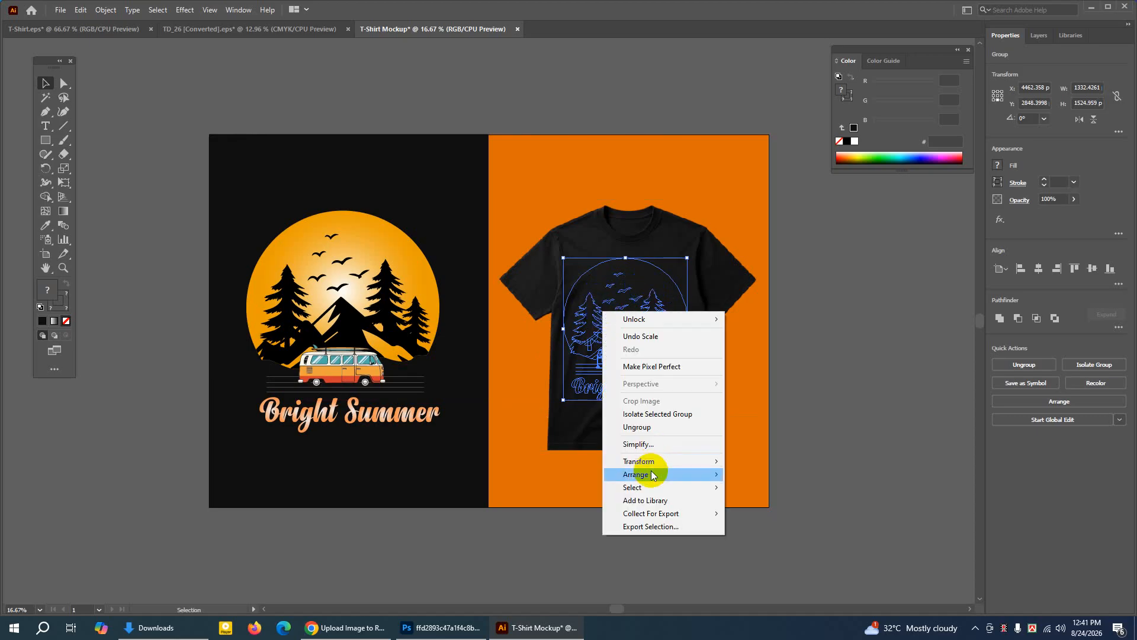
mouse_move(699, 474)
click(755, 479)
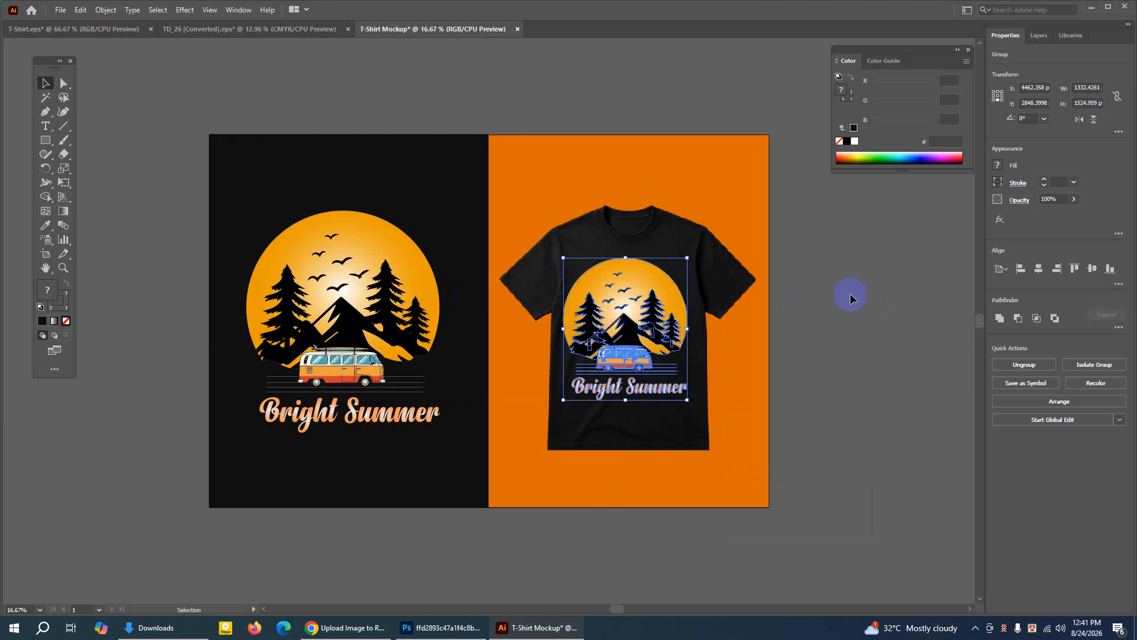
Nudge the T-shirt's design about 40 px right and 45 px down, and scale it about its centre to about 1236 x 1415 px
key(Right)
key(Right)
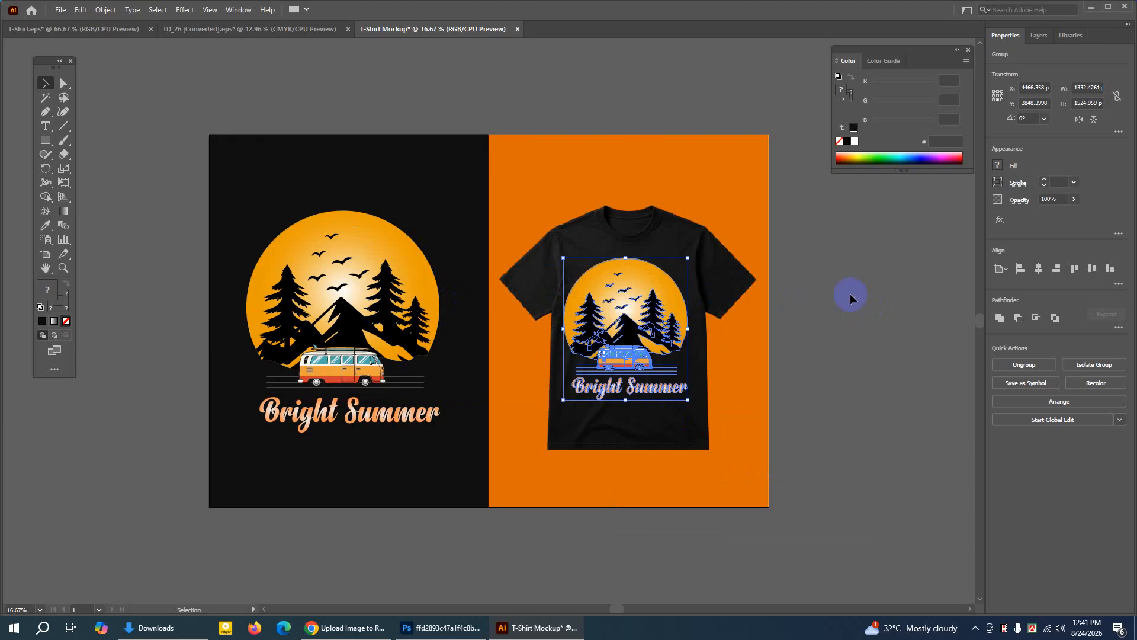
key(Right)
key(Right)
key(Right)
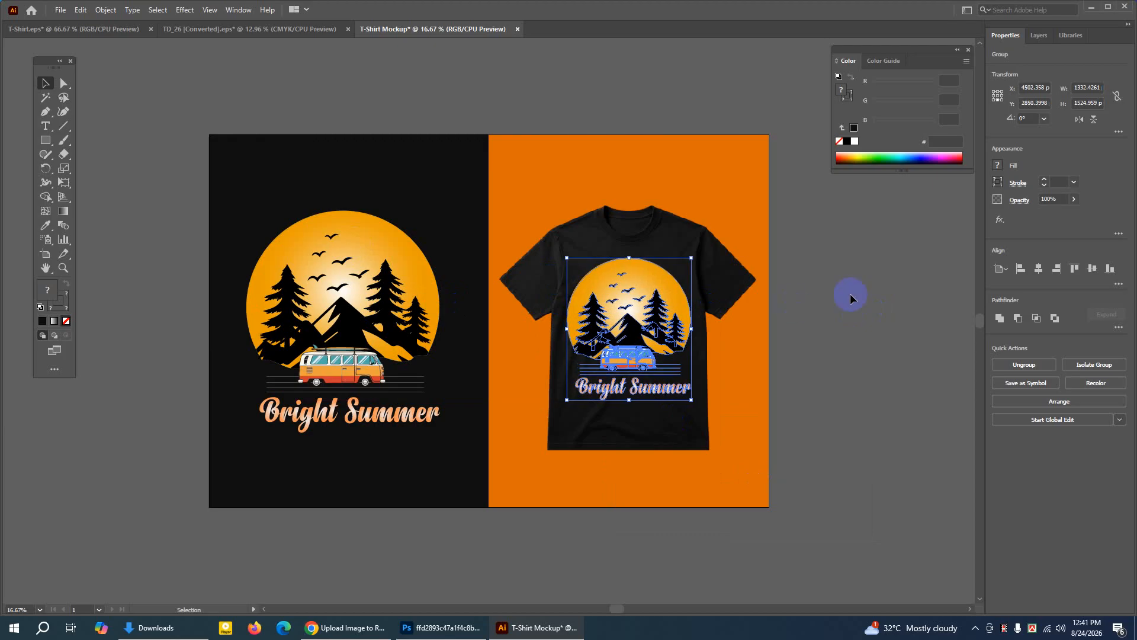
key(Down)
key(Down)
key(Down)
key(Down)
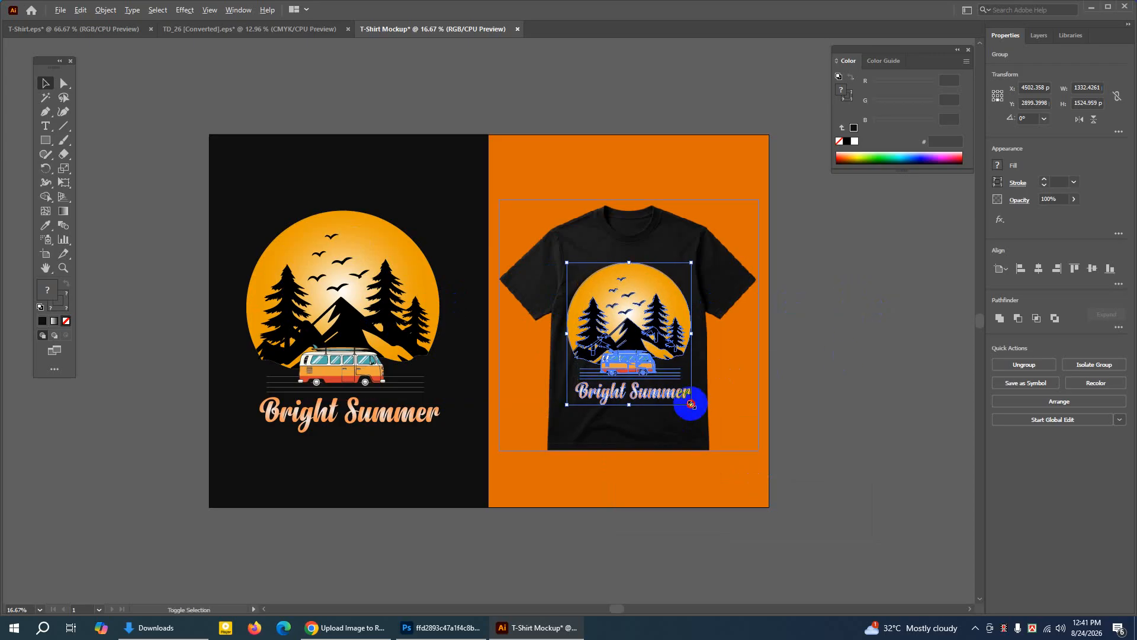
drag(691, 405, 686, 399)
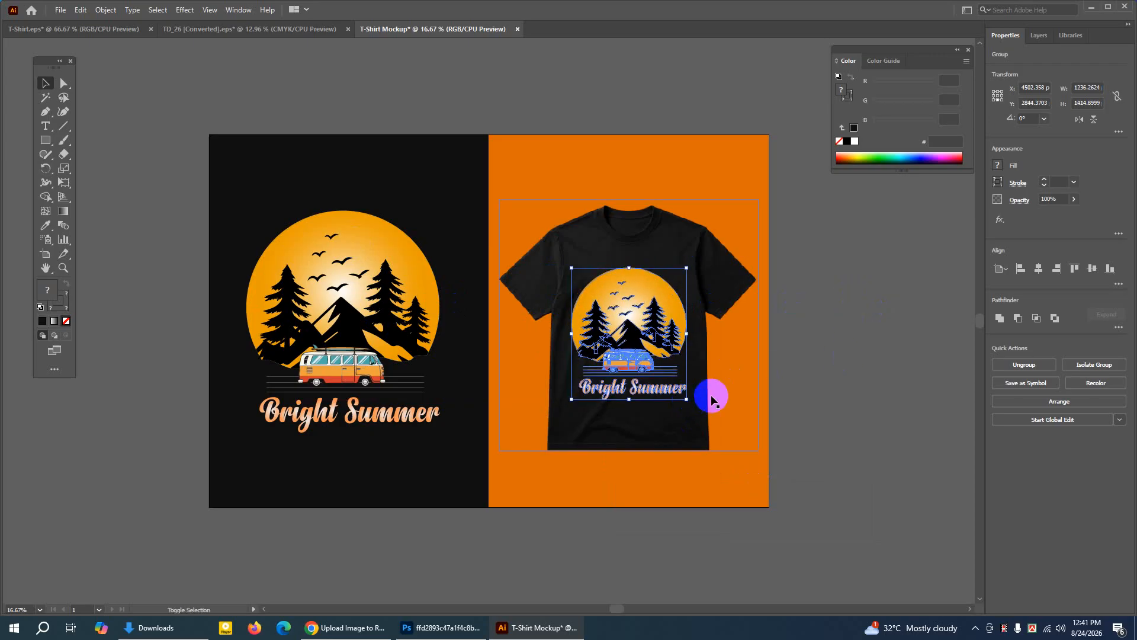
click(823, 373)
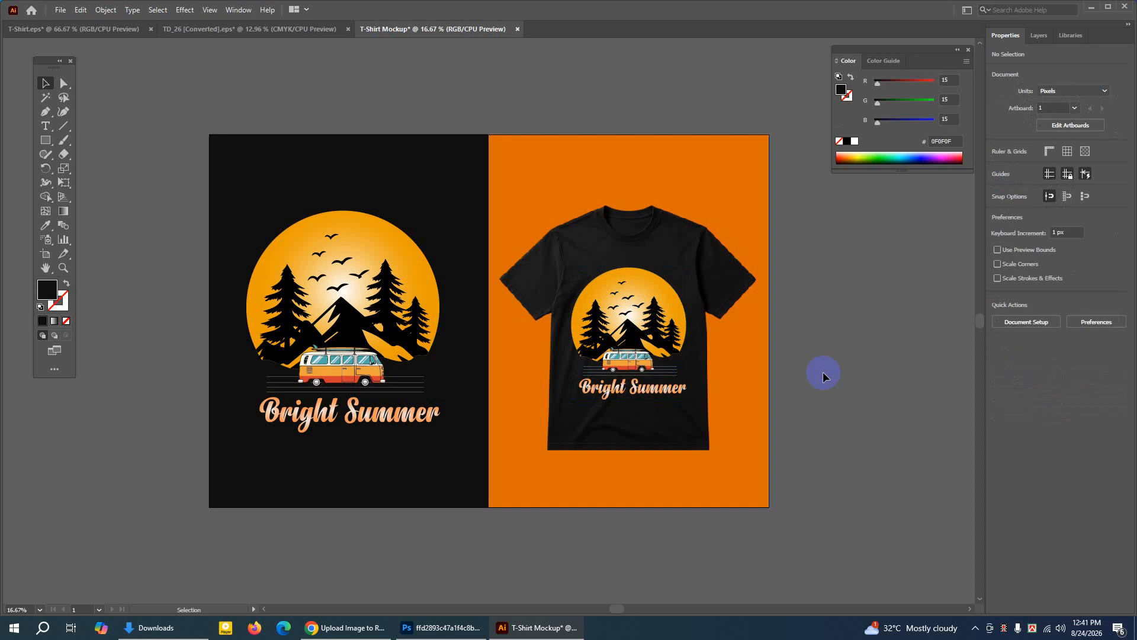
Scale the design on the black half down about its centre to about 1952 x 2234 px
click(413, 307)
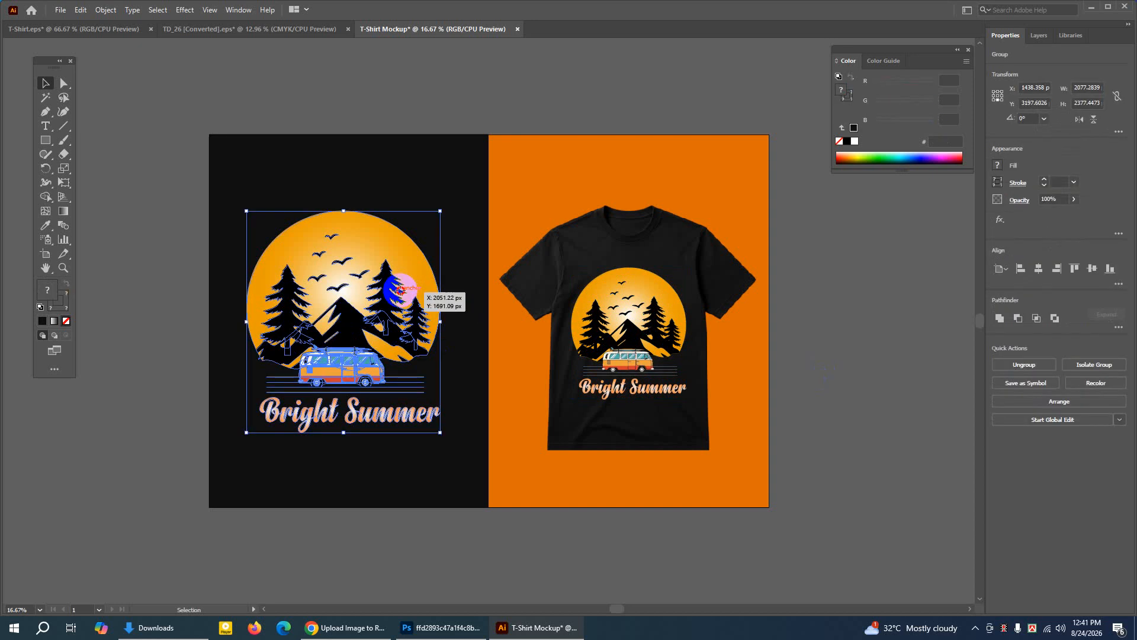
drag(441, 431, 441, 426)
click(884, 336)
click(373, 327)
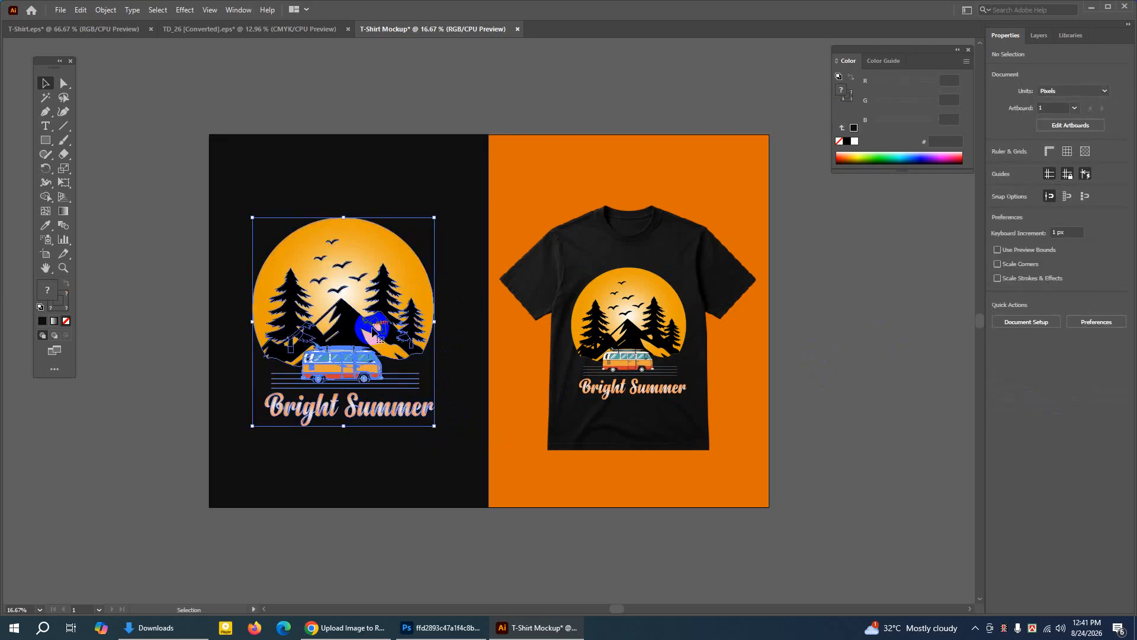
click(424, 308)
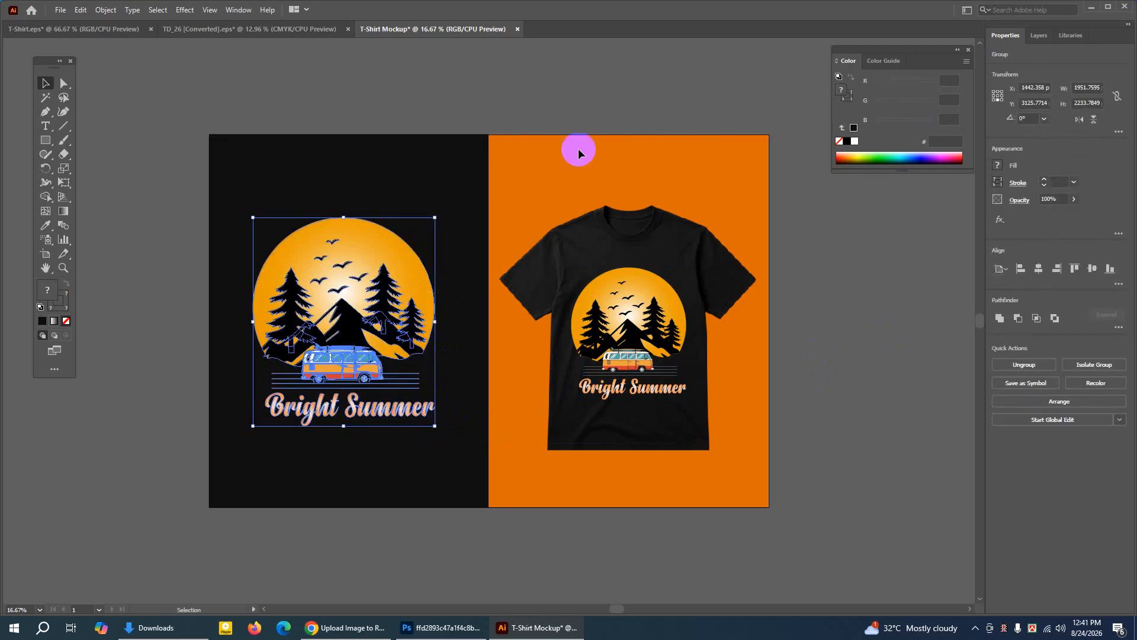
click(620, 83)
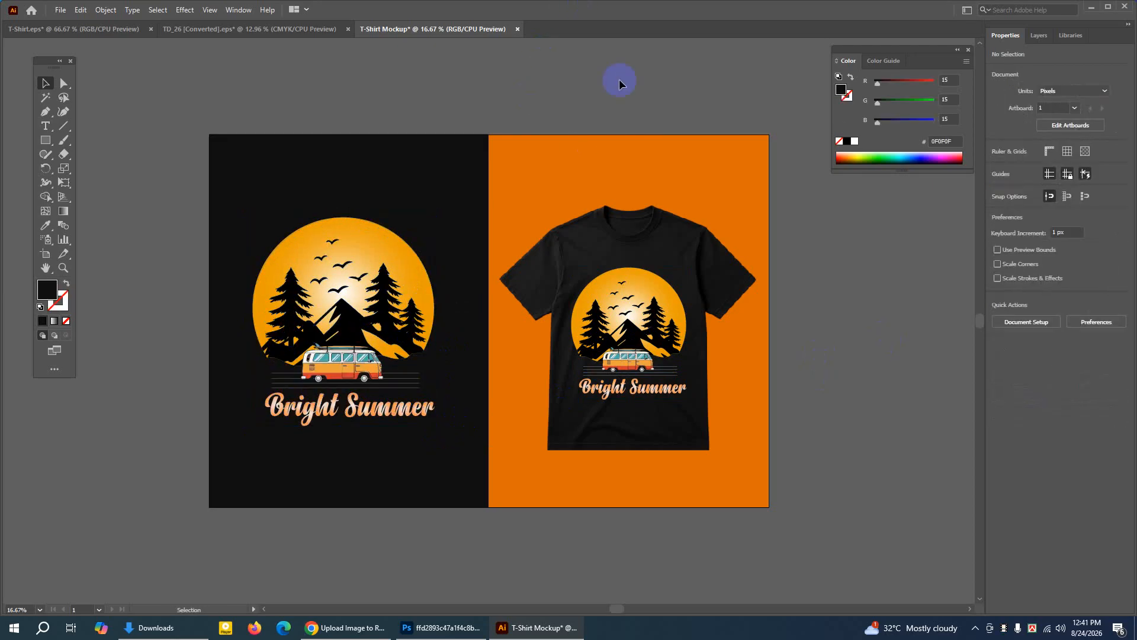
Show the layer list and check the BG group by hiding it and showing it again
click(1038, 36)
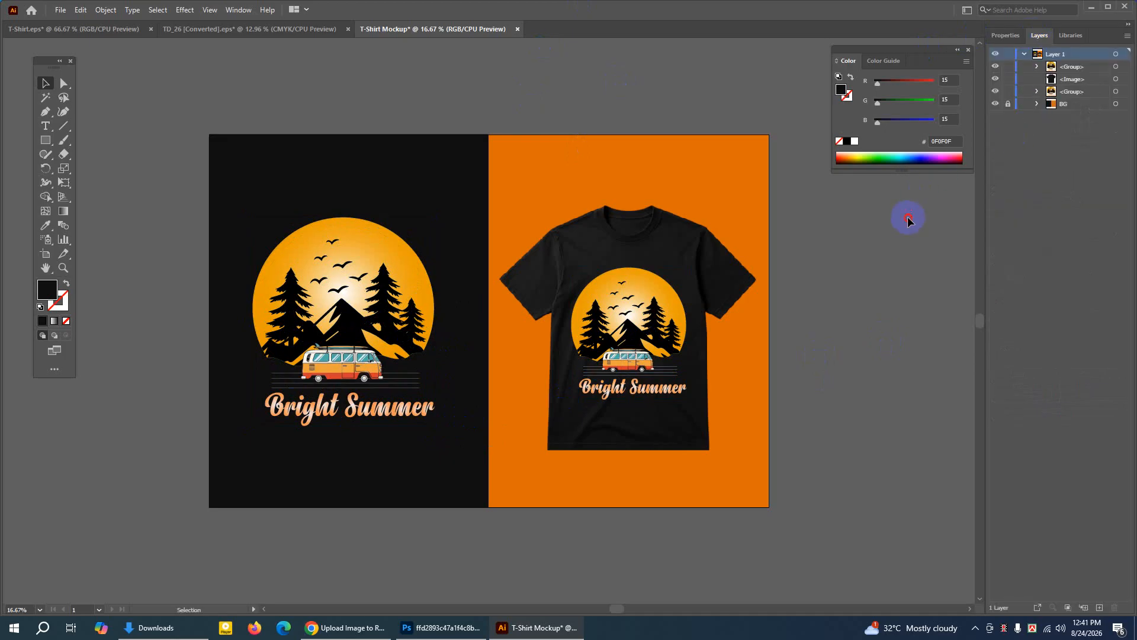
click(996, 104)
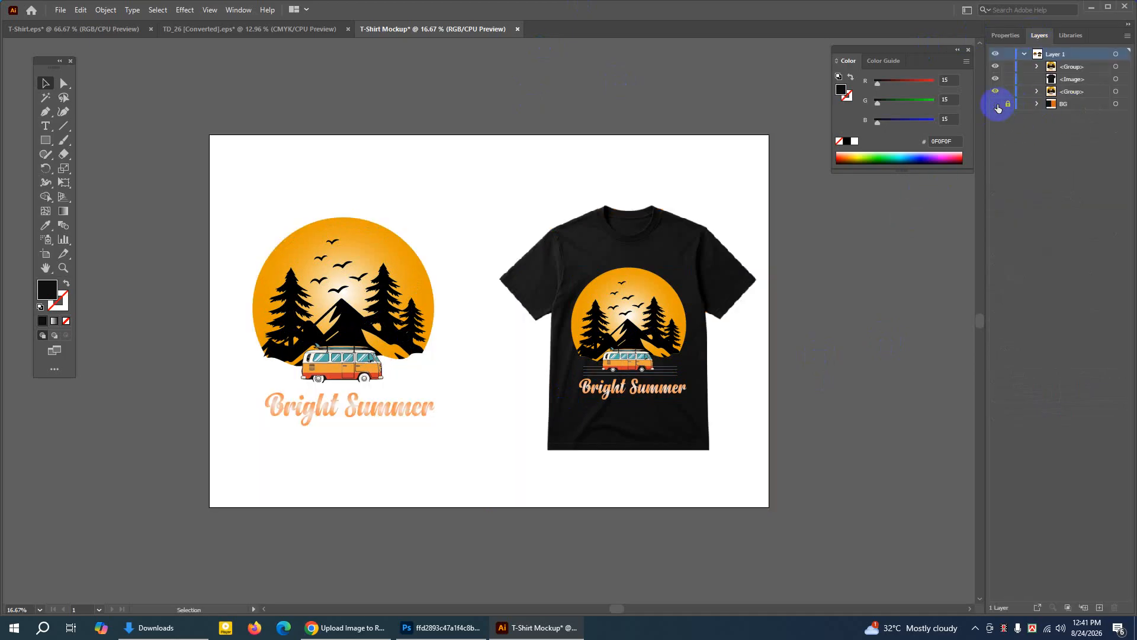
click(996, 105)
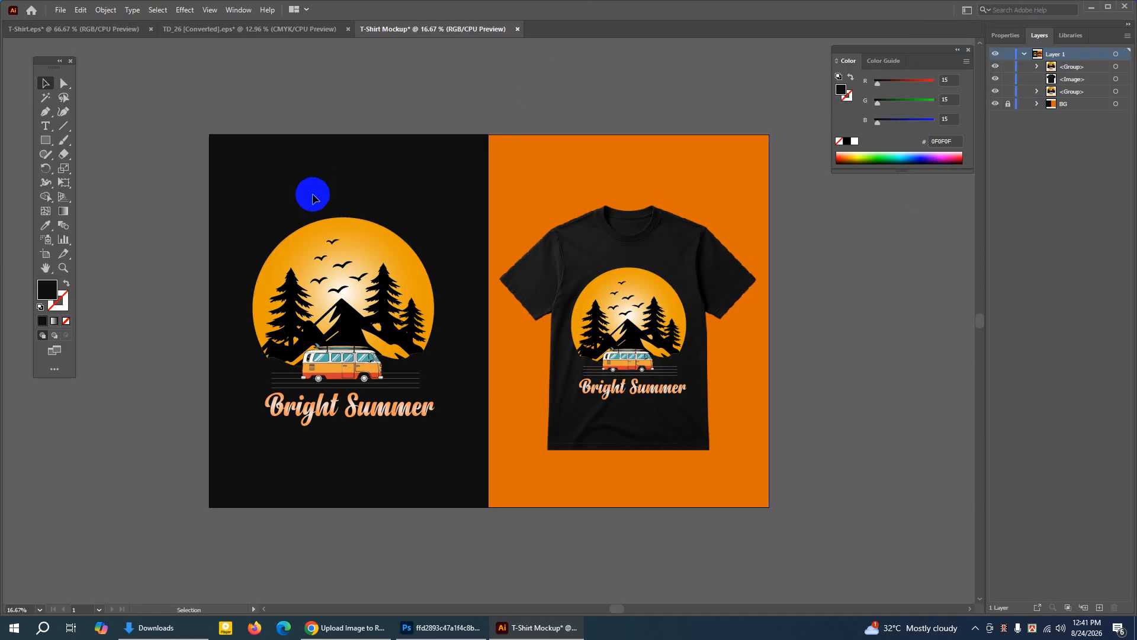
click(322, 244)
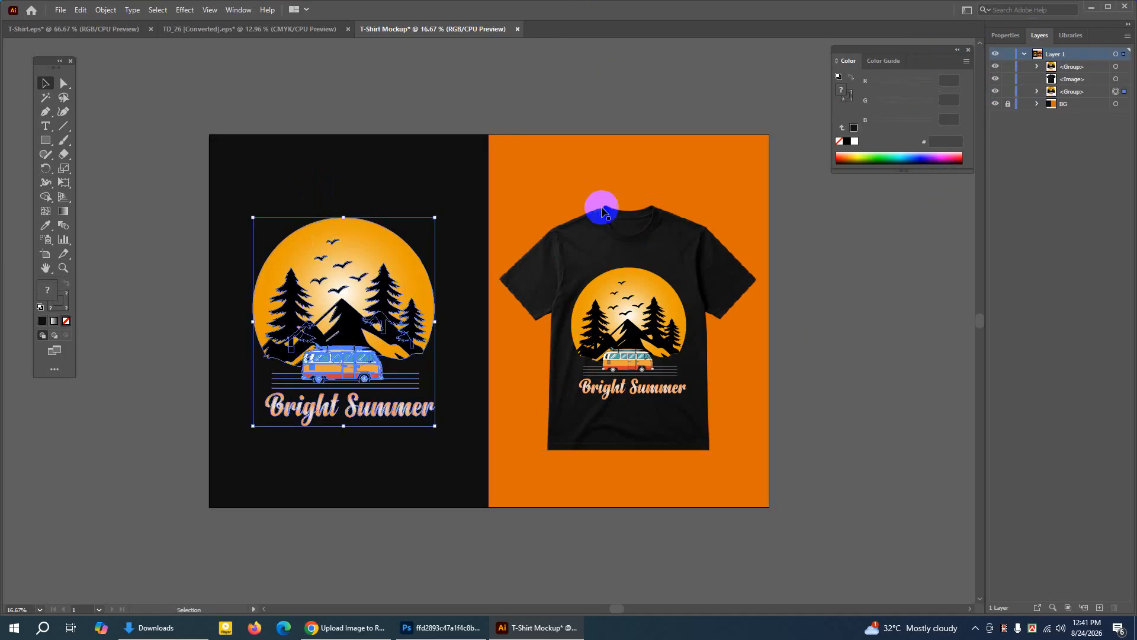
shift+click(619, 247)
shift+click(636, 307)
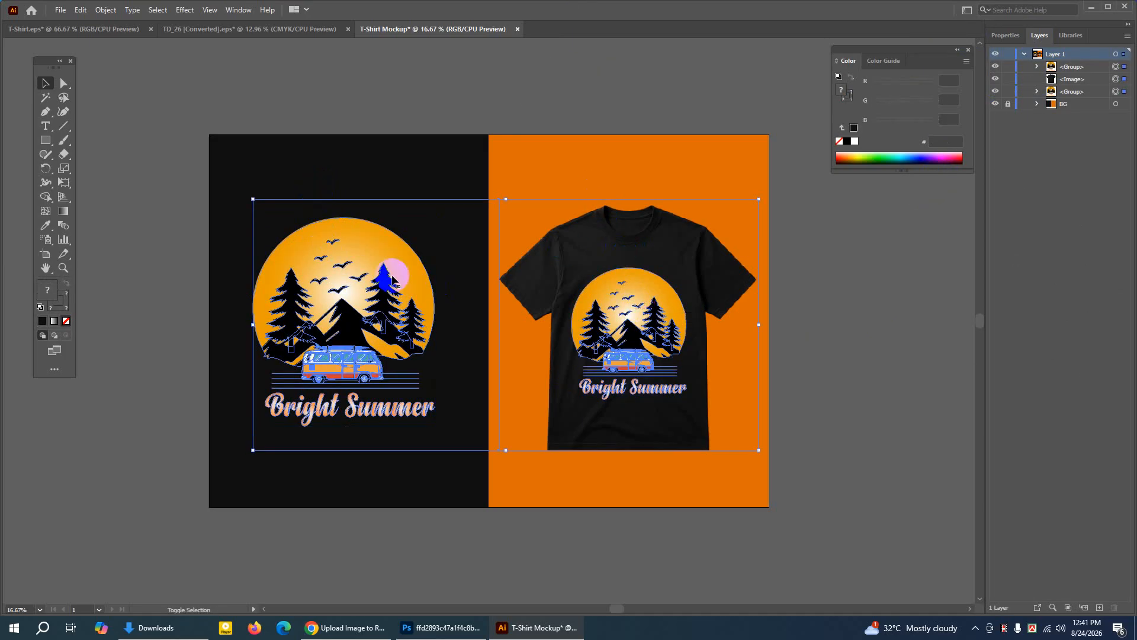
click(406, 172)
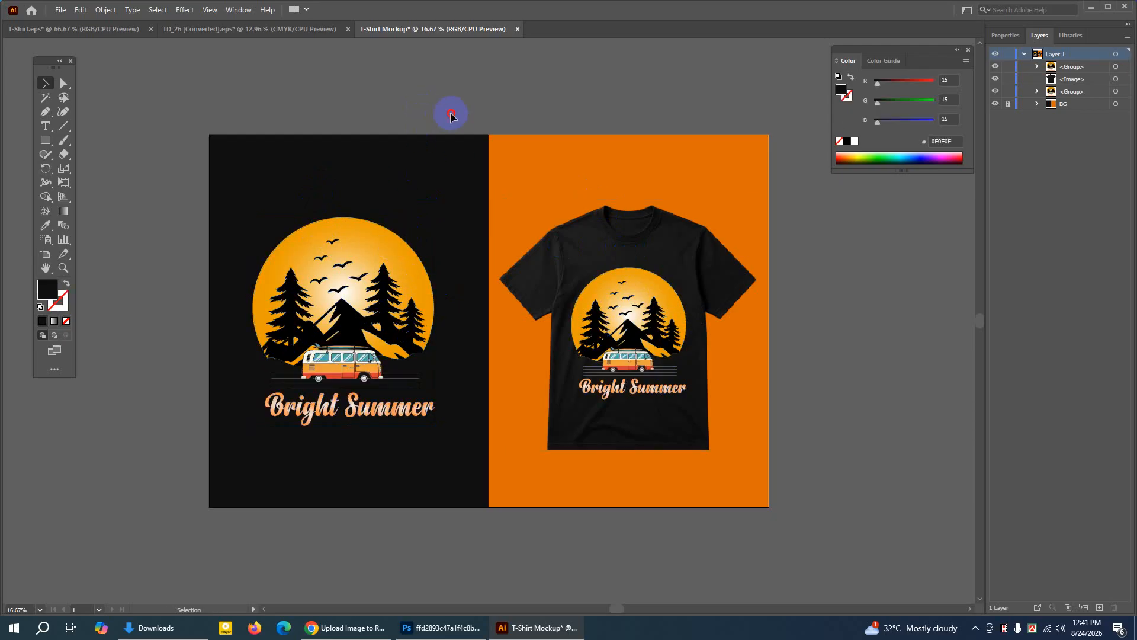
Group both Bright Summer designs with the T-shirt image under the name DESIGN, and close the Color panel
click(368, 272)
shift+click(660, 303)
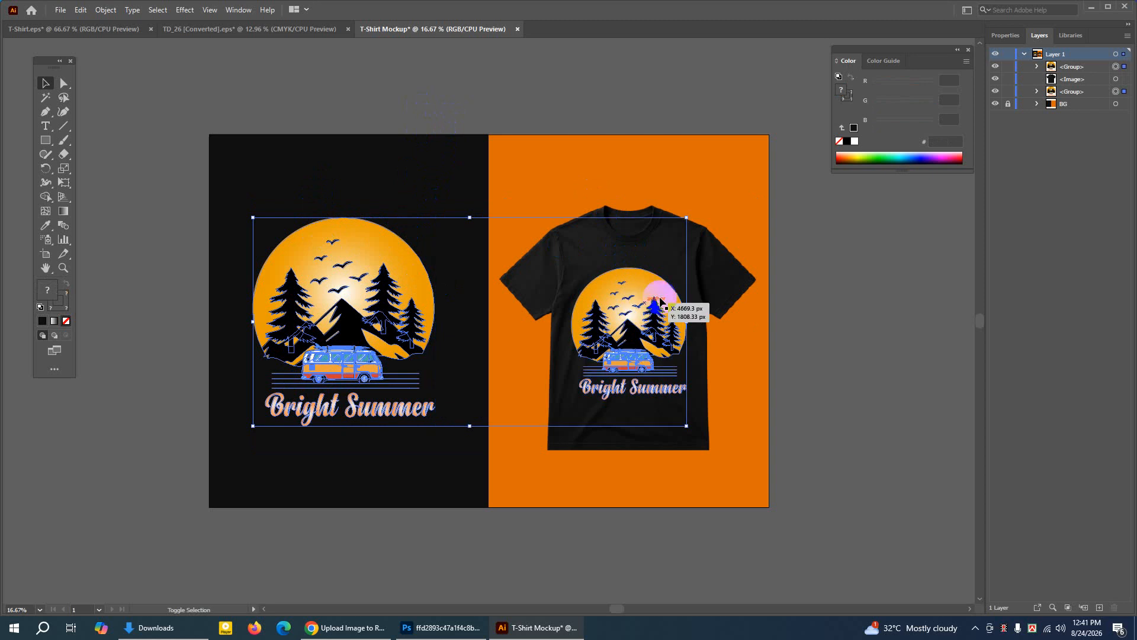
shift+click(731, 274)
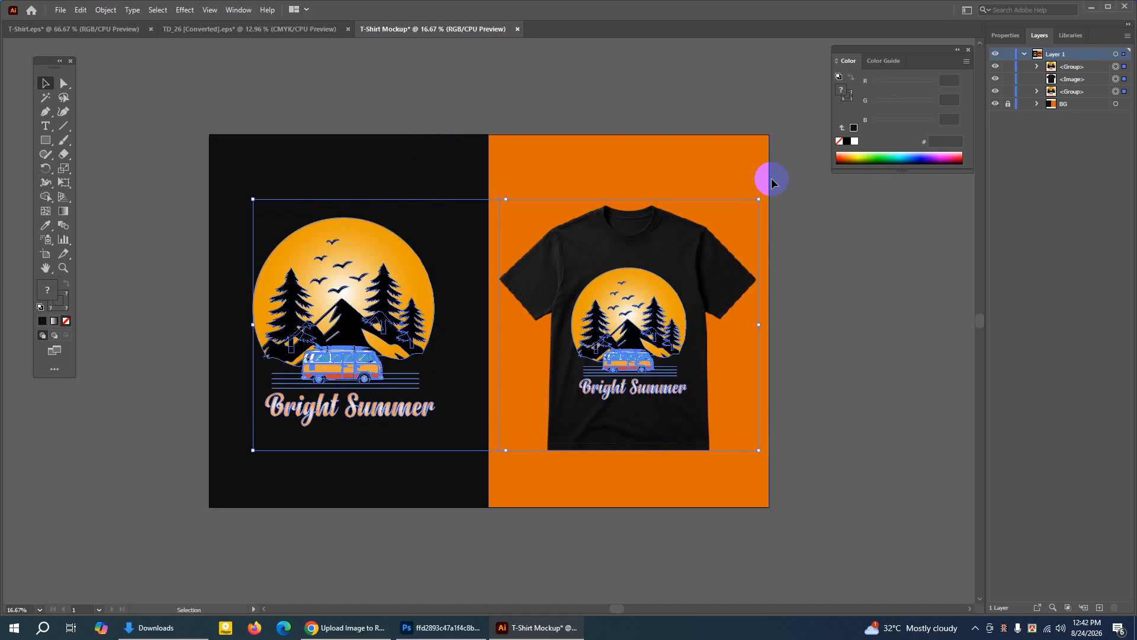
key(a)
key(ctrl+g)
key(v)
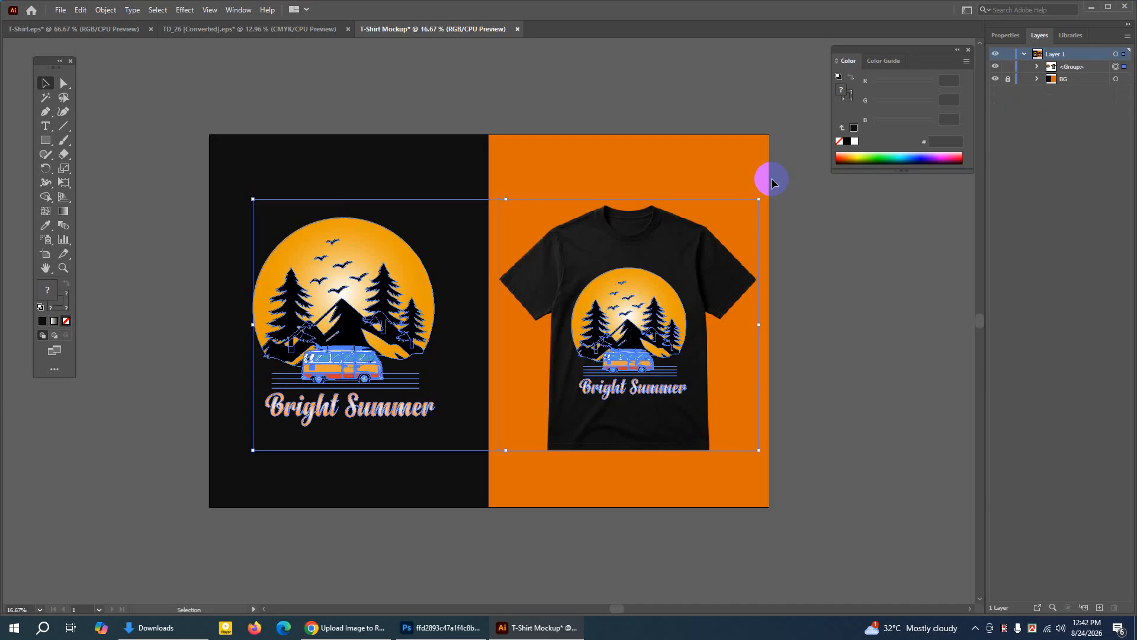
double_click(1072, 67)
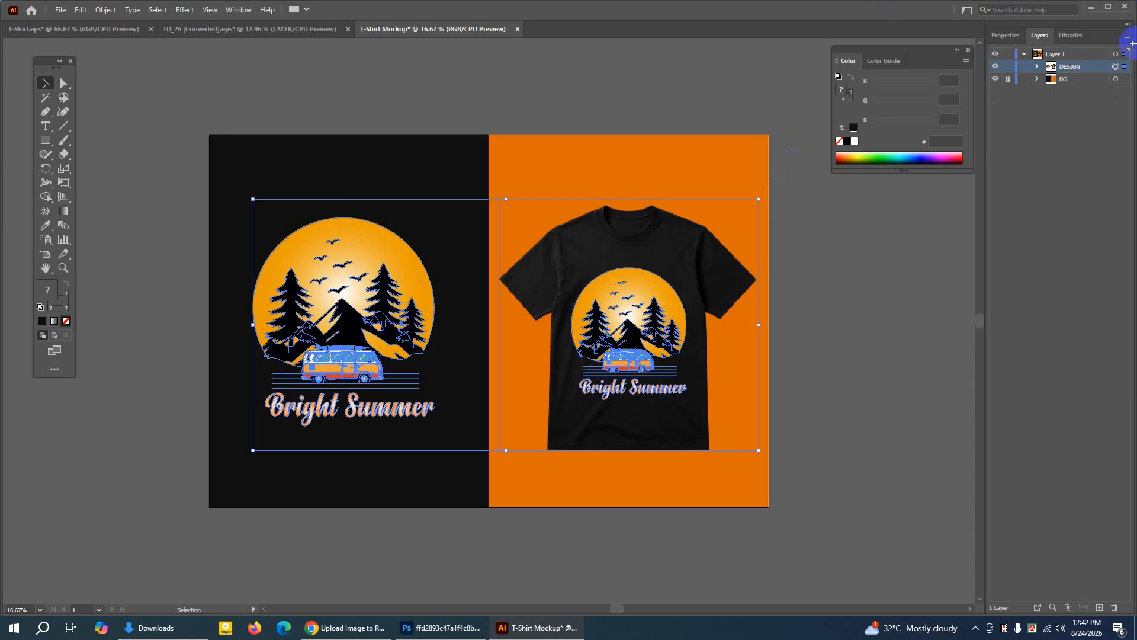
click(969, 48)
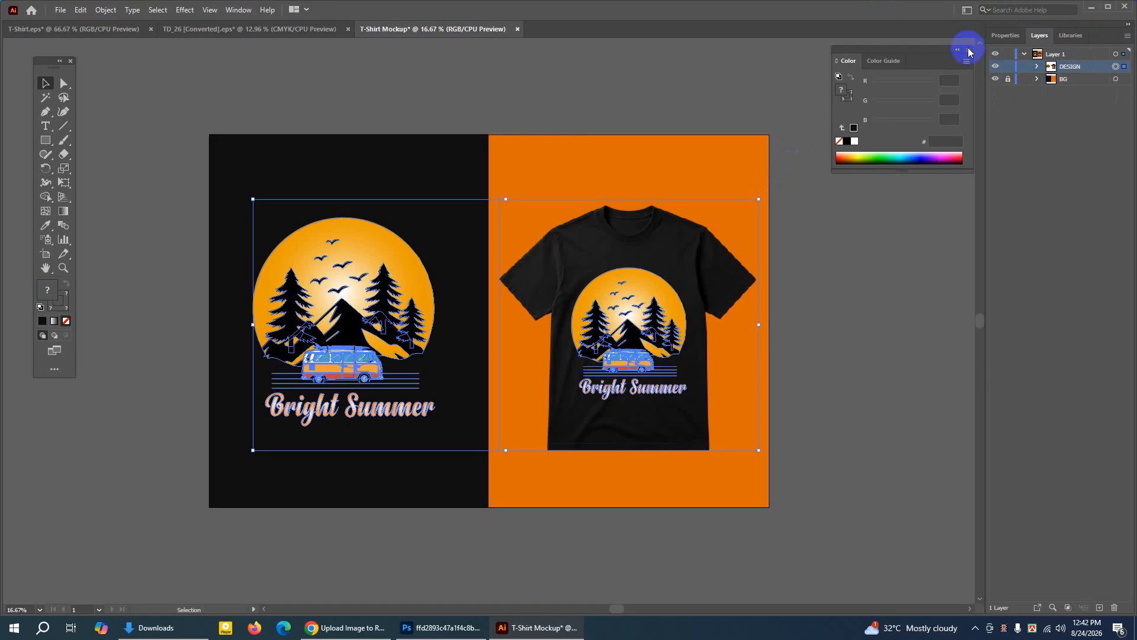
click(970, 52)
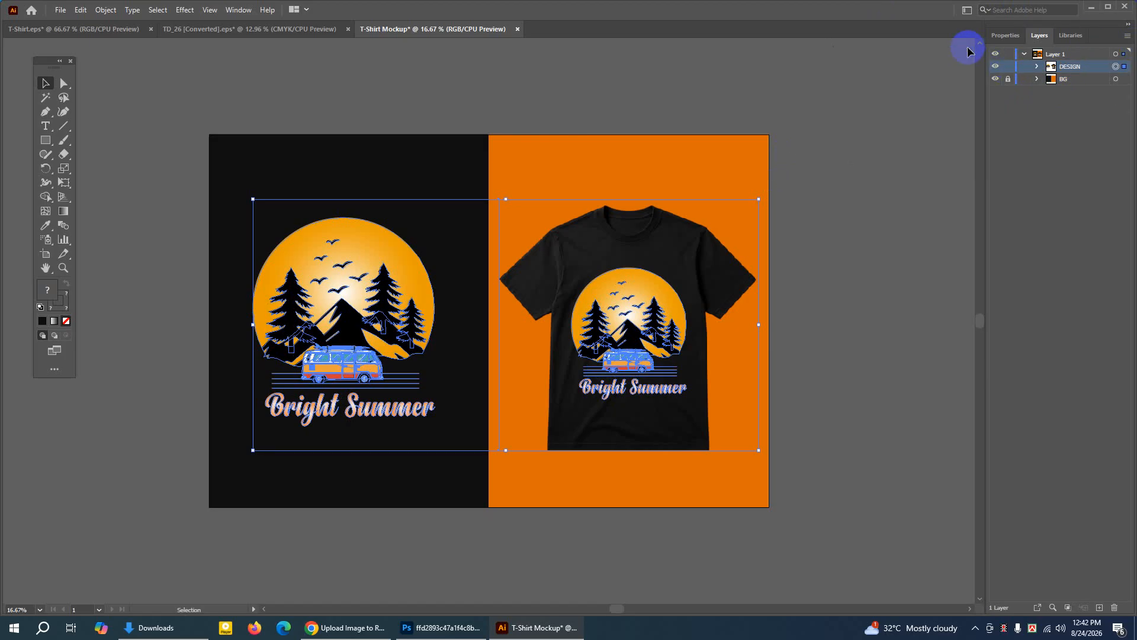
Check the DESIGN and BG groups by hiding and reshowing each in turn, and unlock BG
click(996, 67)
click(996, 66)
click(996, 79)
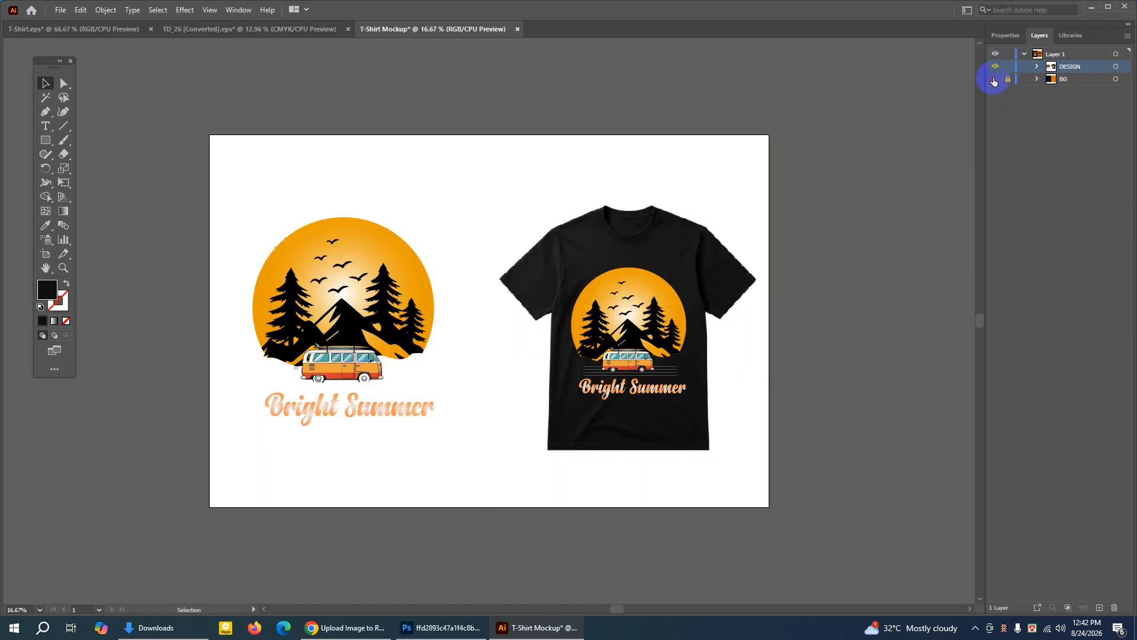
click(996, 79)
click(1008, 79)
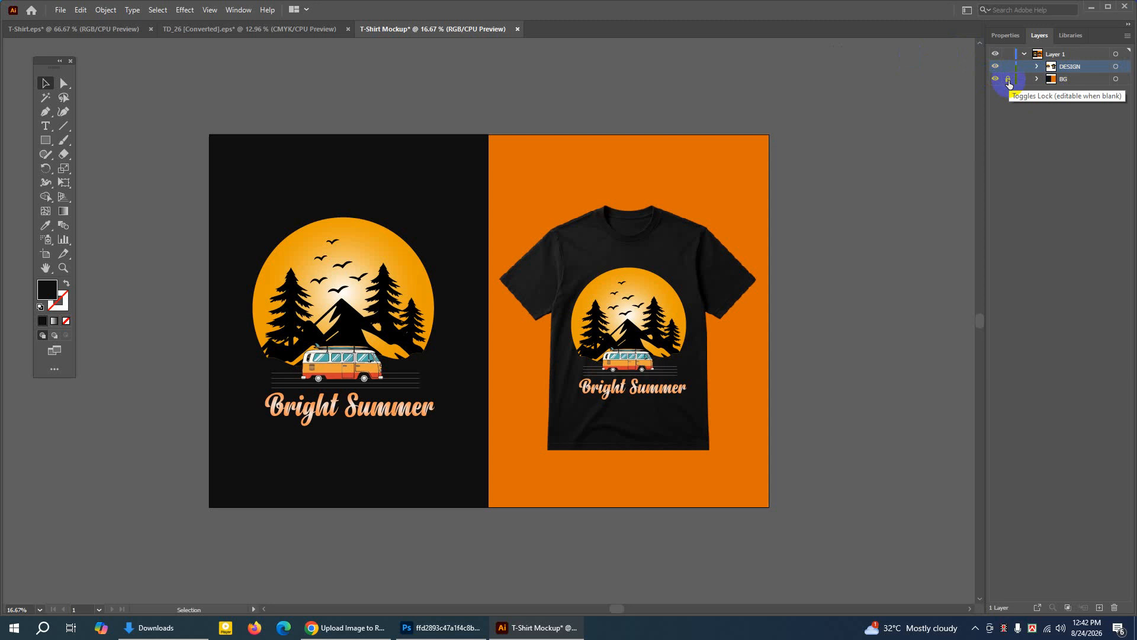
click(1009, 79)
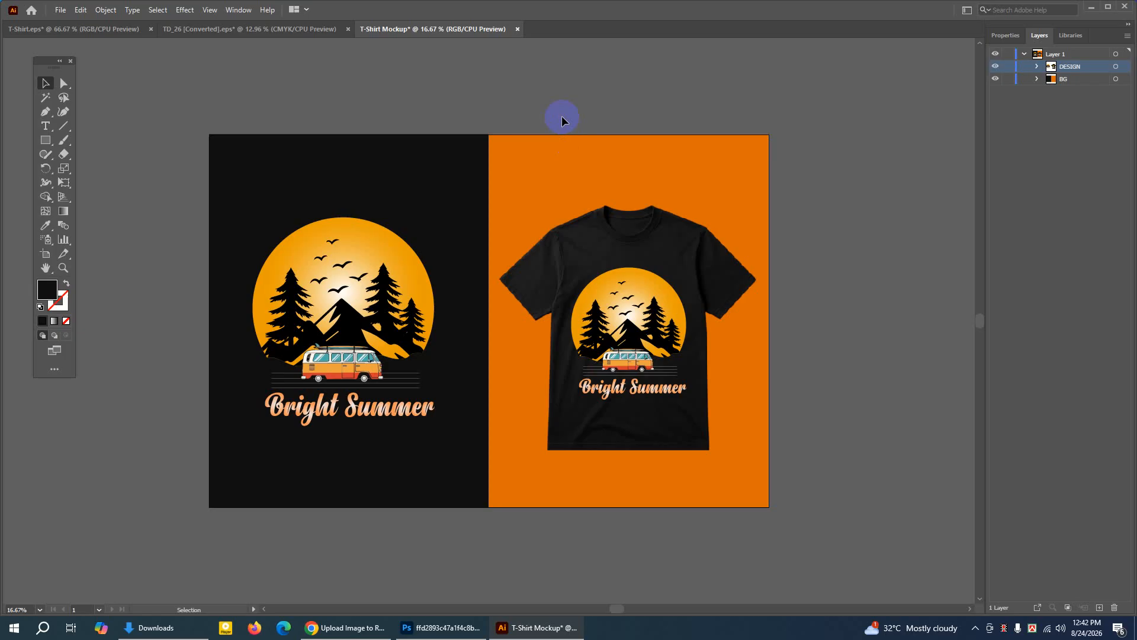
Start exporting the mockup with Save for Web (Legacy)
click(60, 10)
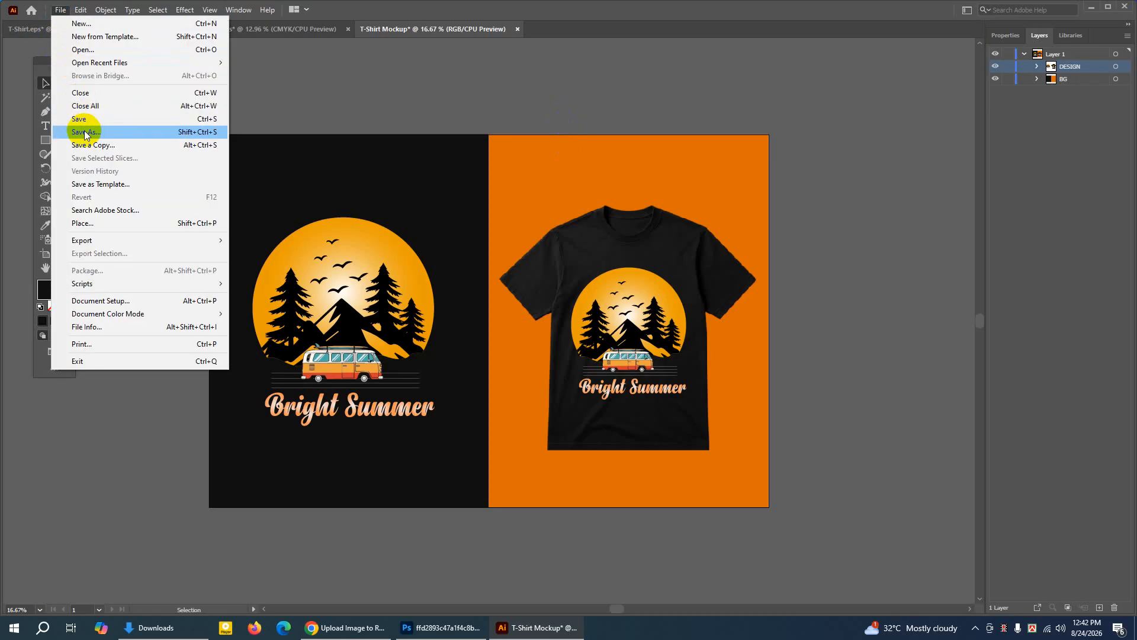
click(330, 12)
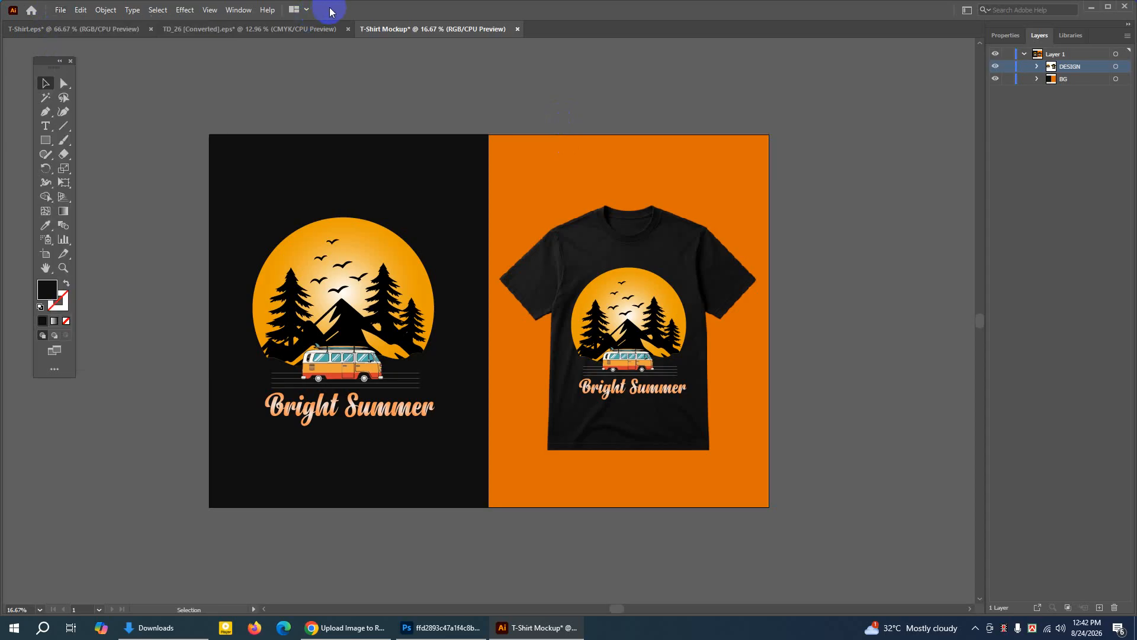
click(60, 10)
mouse_move(91, 243)
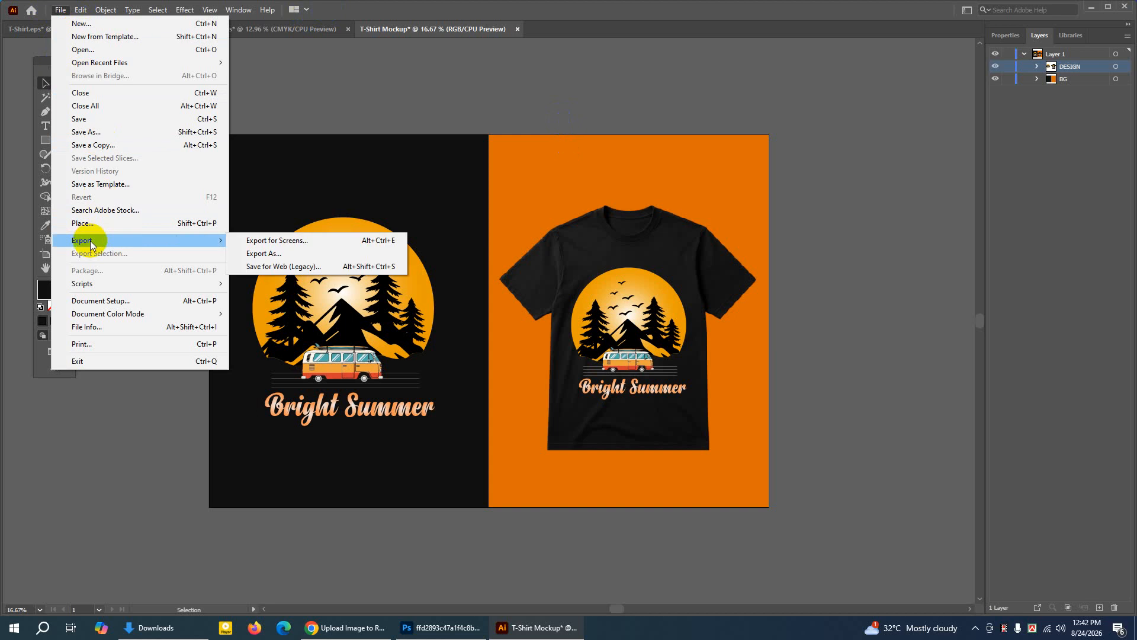
click(278, 267)
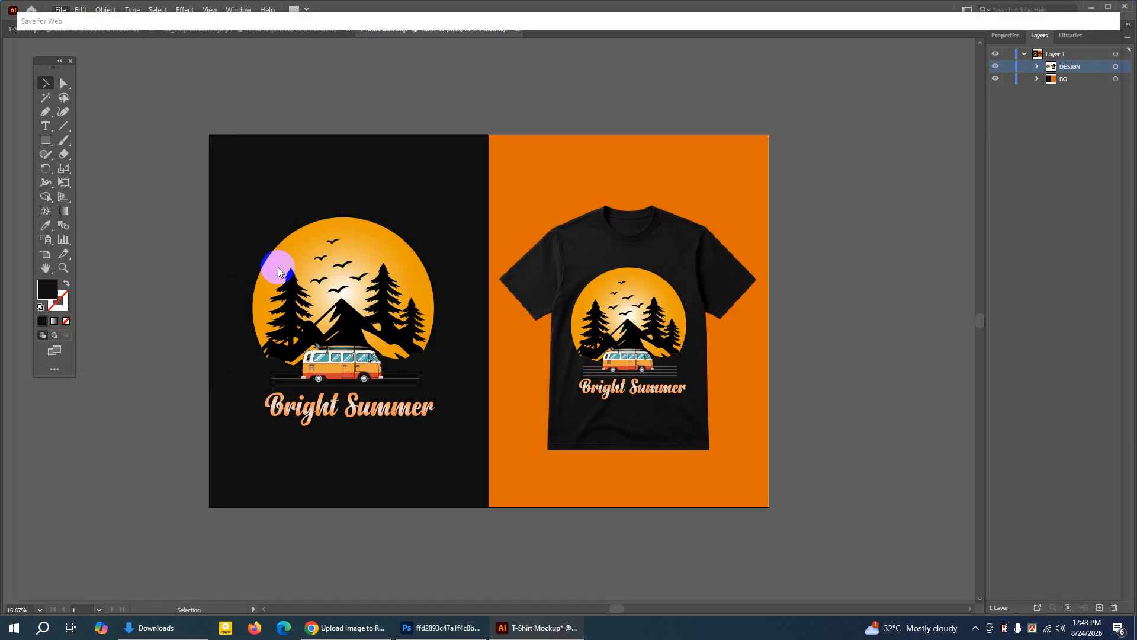
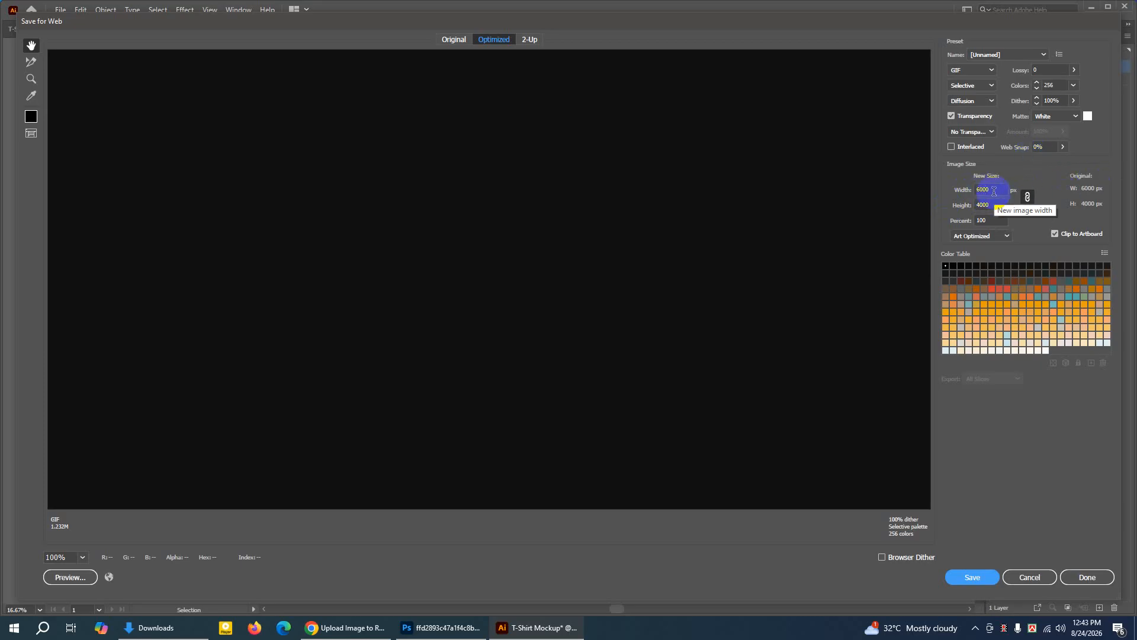
Check the 6000 x 4000 px export size and set the export format to JPEG
drag(994, 191, 957, 205)
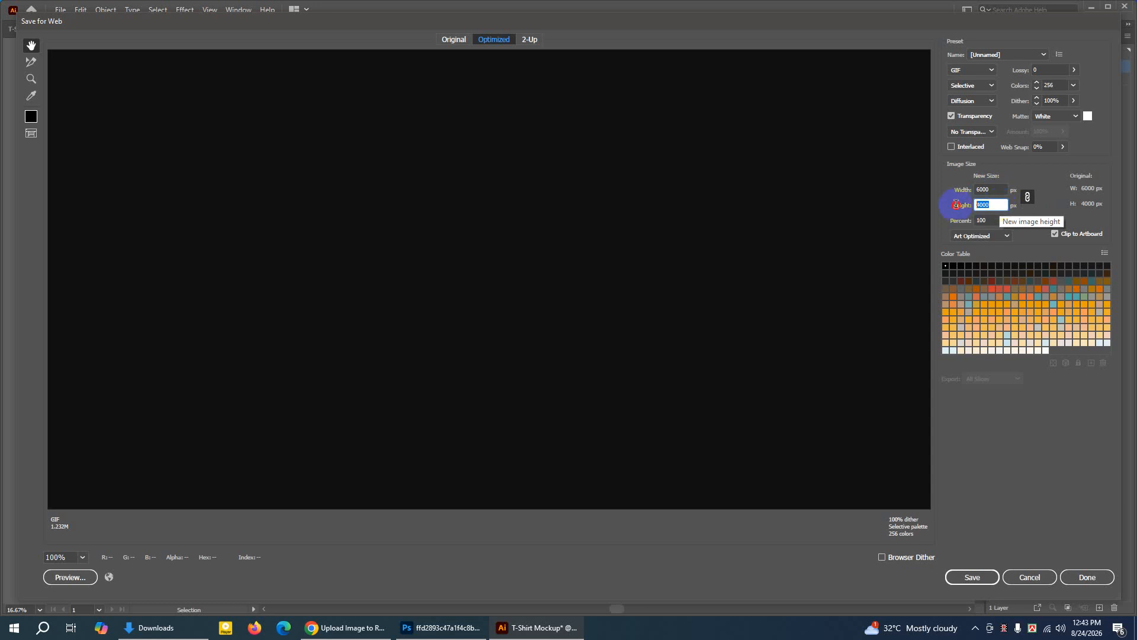
click(993, 189)
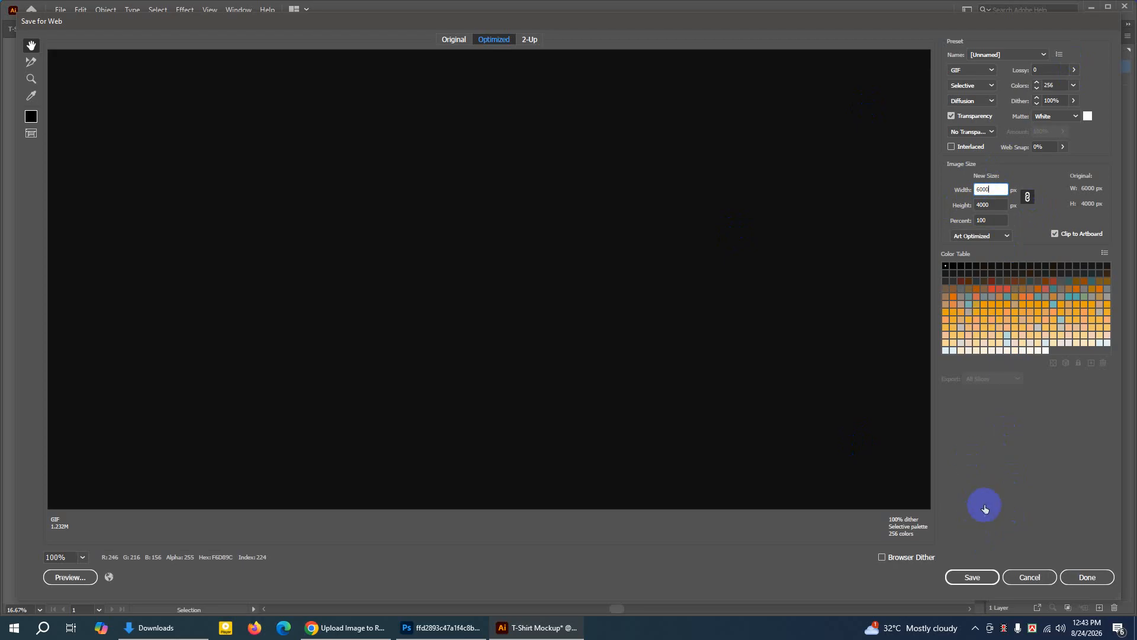
click(967, 73)
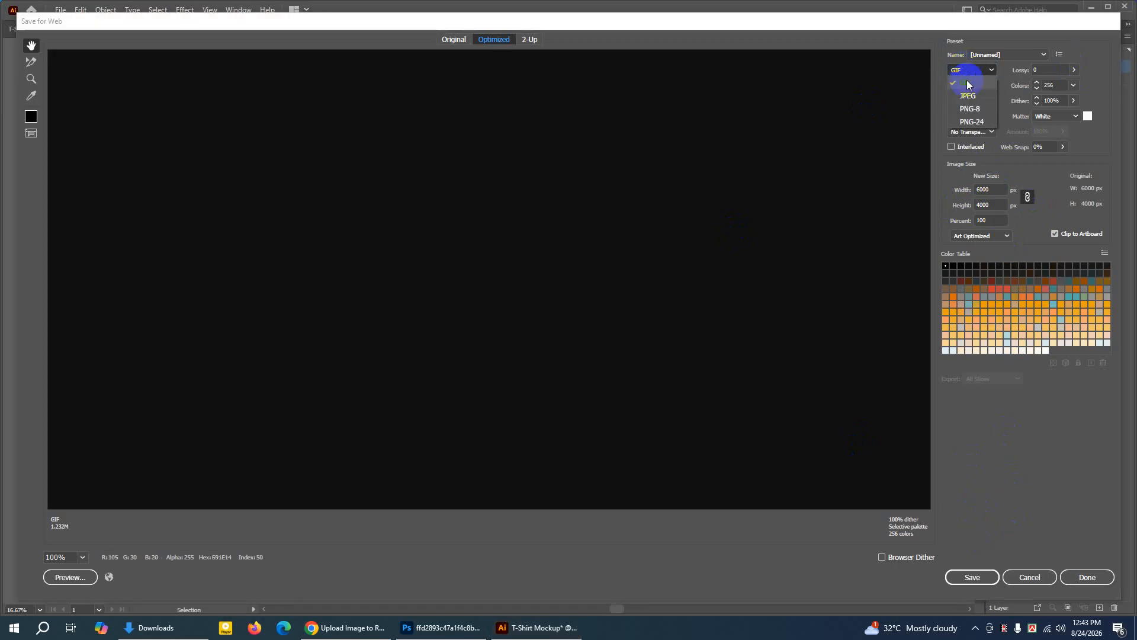
click(968, 96)
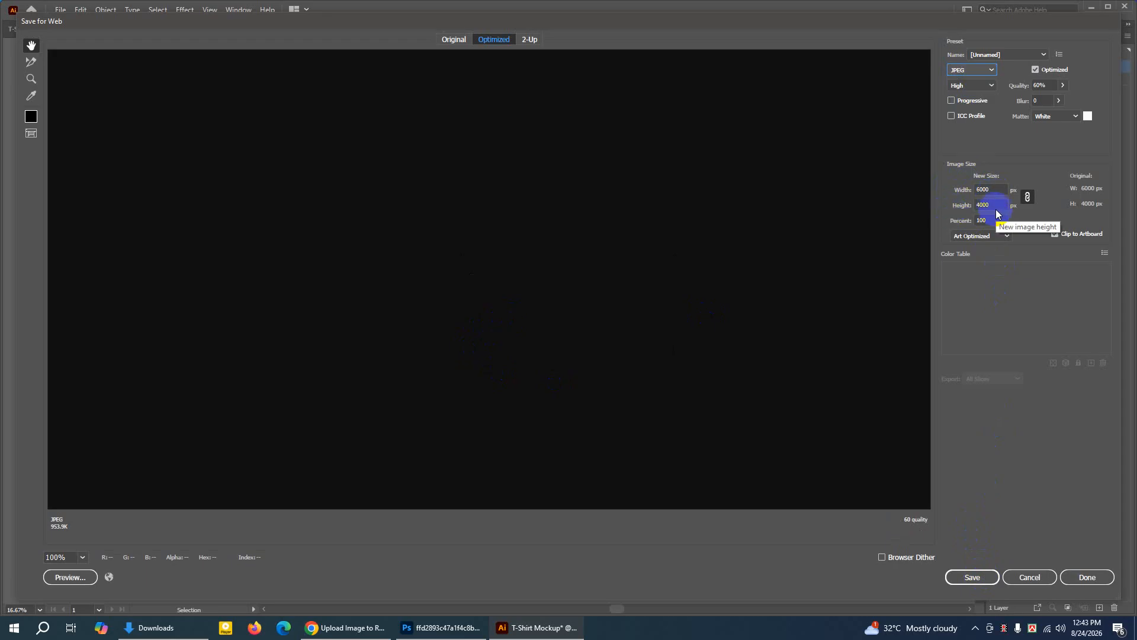
Save the optimized image to the Desktop as T-Shirt-Mockup.jpg
click(979, 584)
click(981, 578)
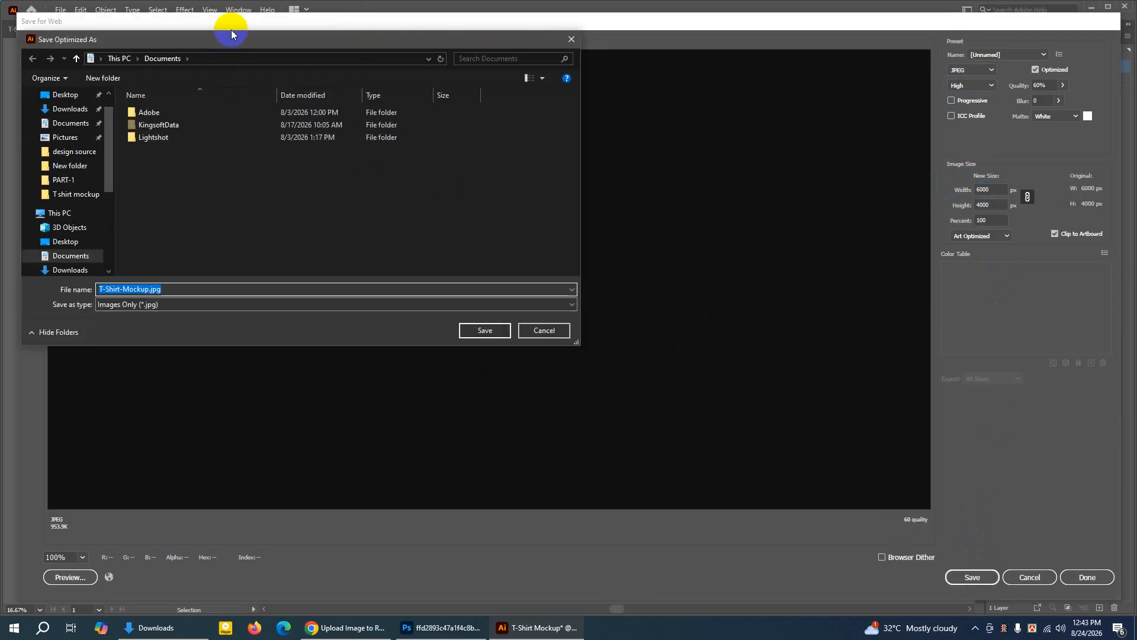
click(140, 27)
click(164, 31)
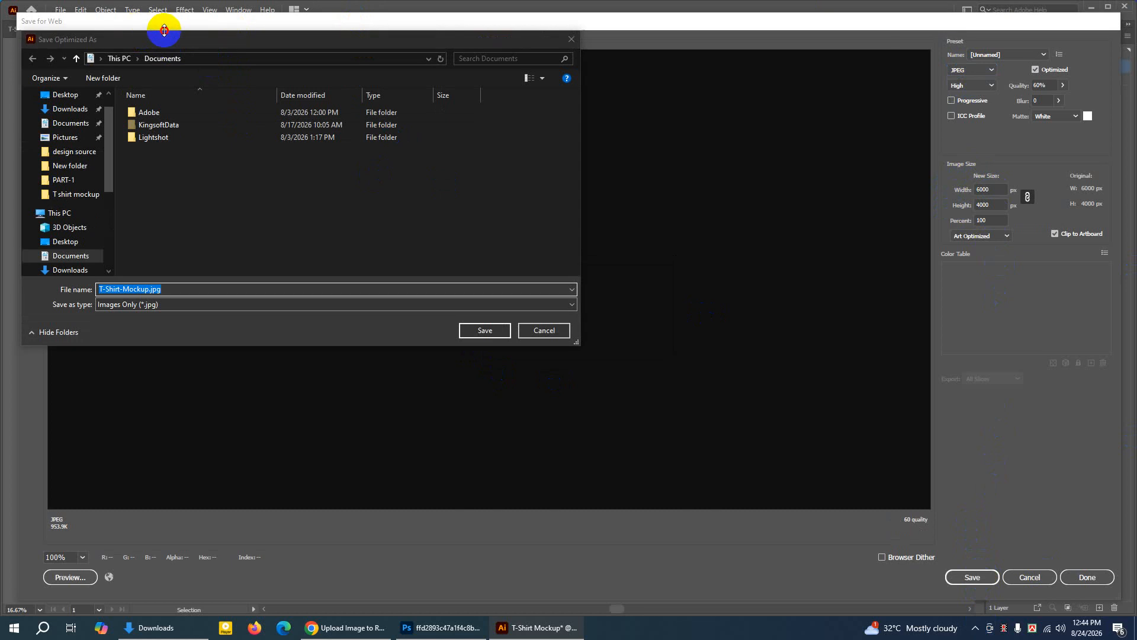
drag(158, 43, 356, 141)
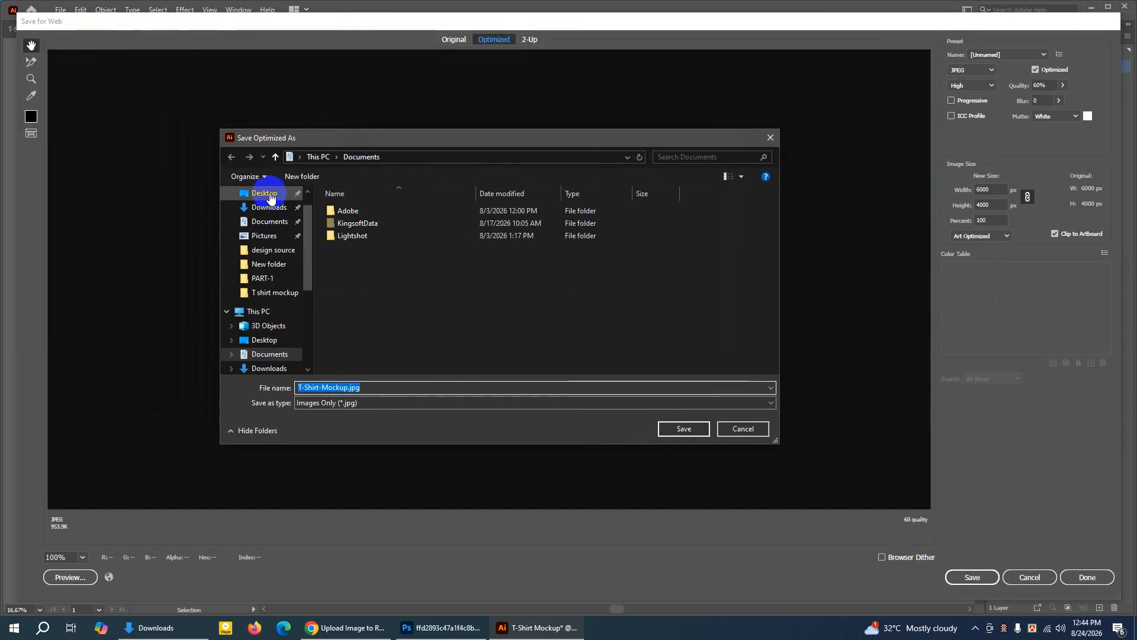
click(270, 198)
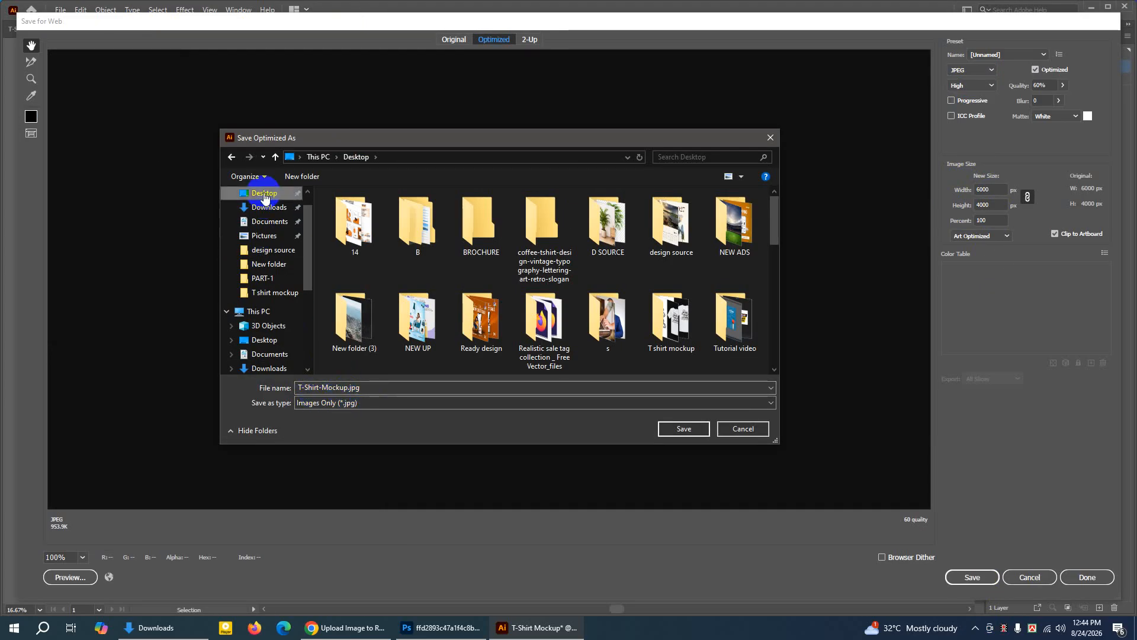
click(687, 429)
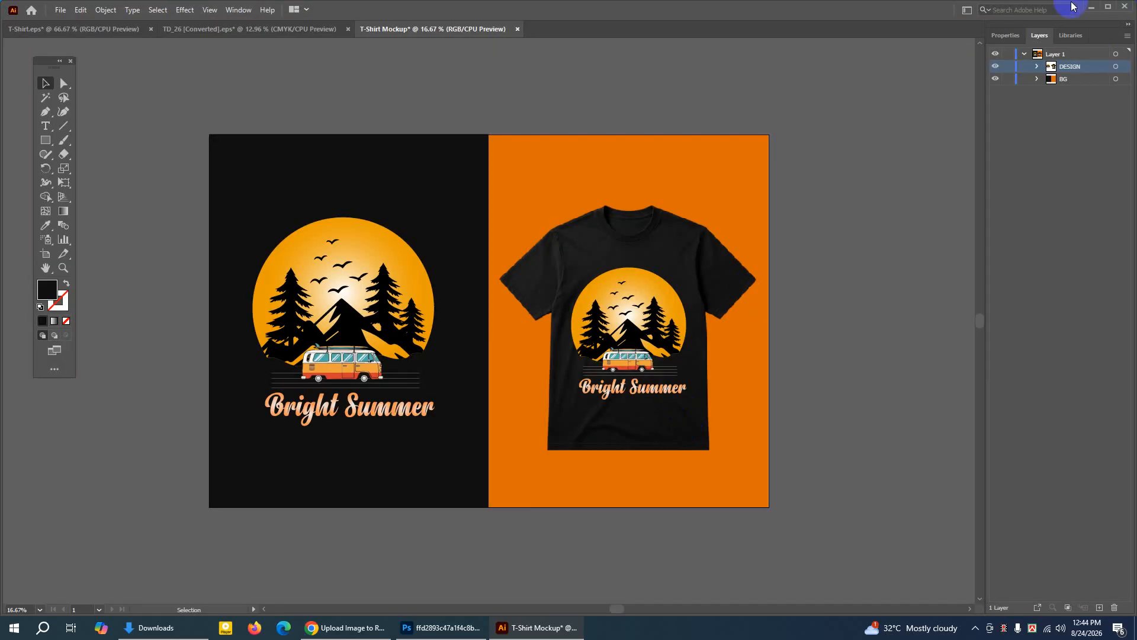
Switch to the Windows desktop and place the exported T-Shirt-Mockup.jpg beside T-Shirt.eps
click(1091, 7)
click(578, 261)
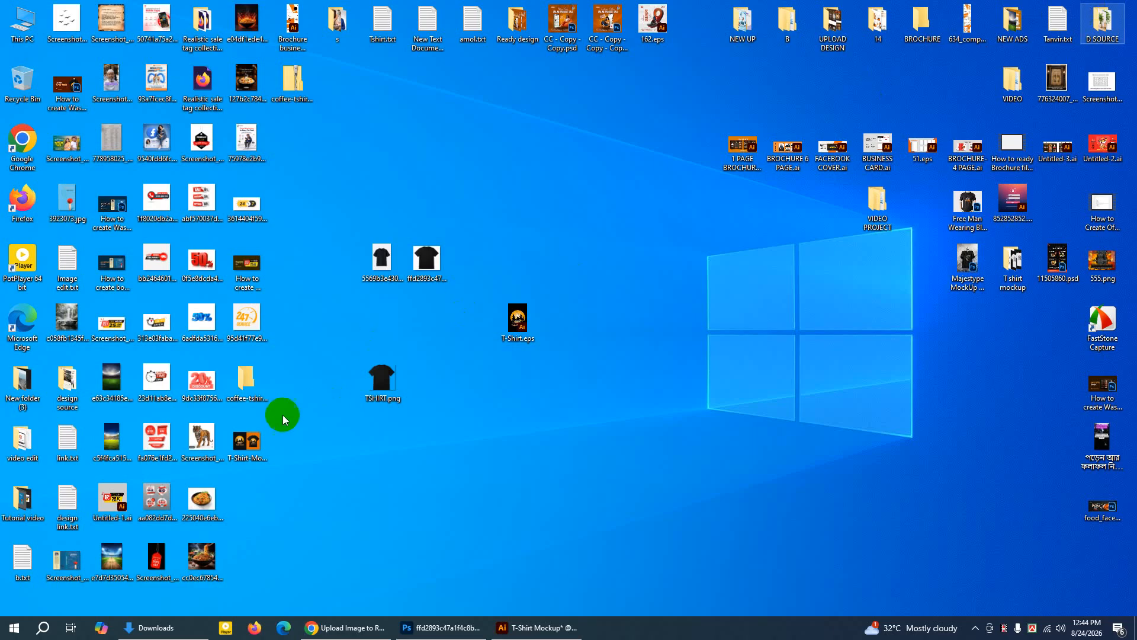
drag(249, 444, 563, 320)
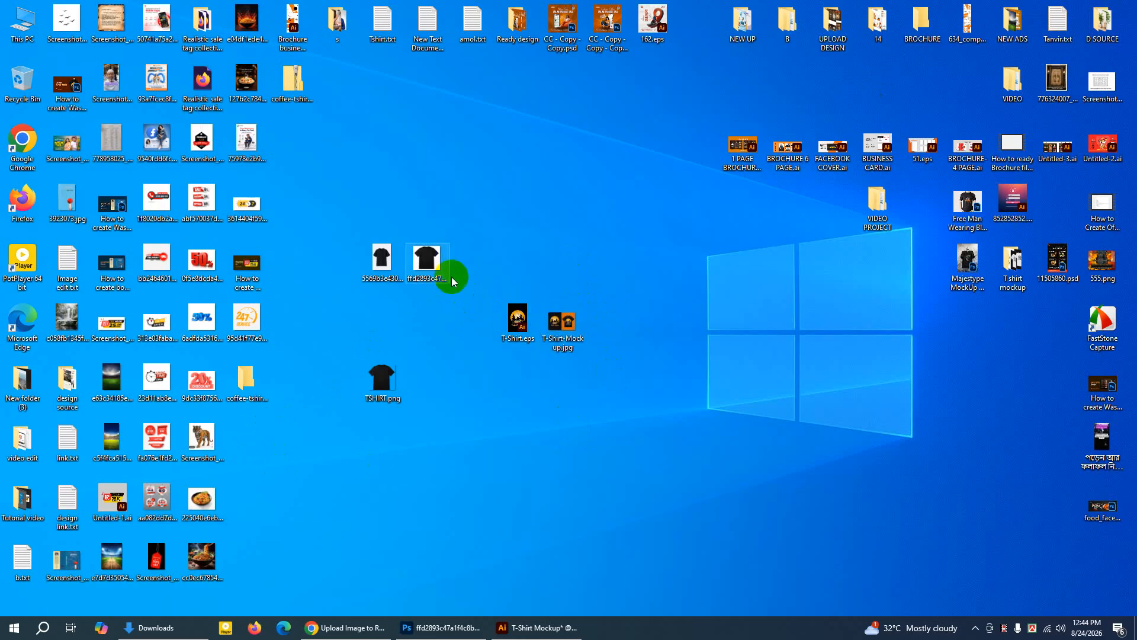
Move the two black T-shirt source JPGs and TSHIRT.png into the desktop icon column below the coffee-tshirt archive
drag(452, 295, 296, 196)
click(357, 149)
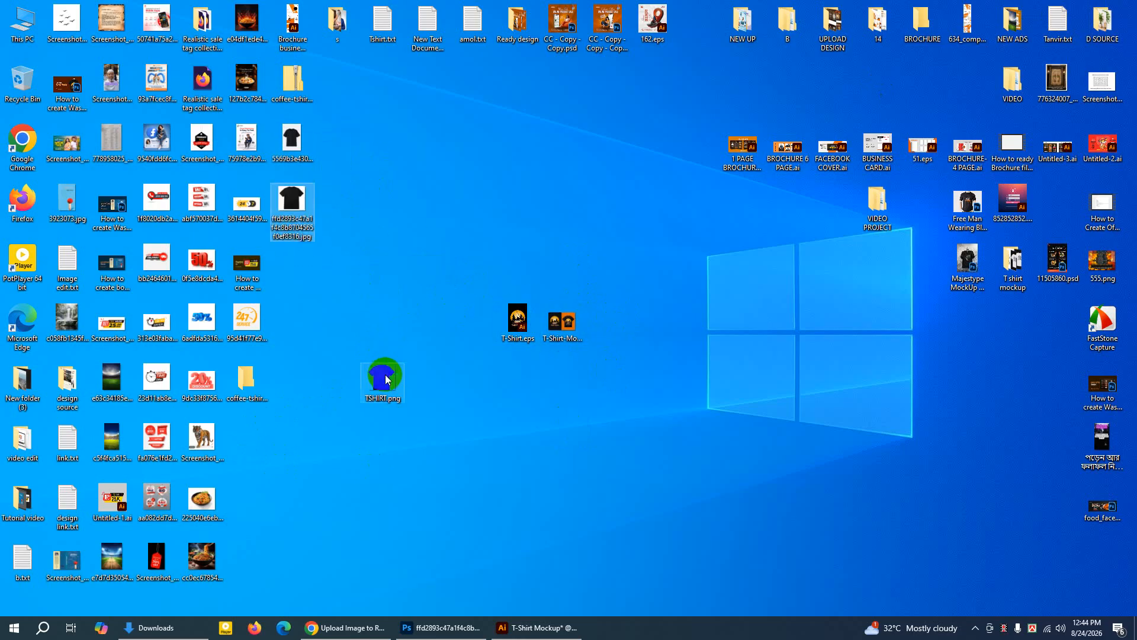
drag(386, 379, 294, 260)
drag(491, 271, 594, 354)
drag(469, 252, 627, 376)
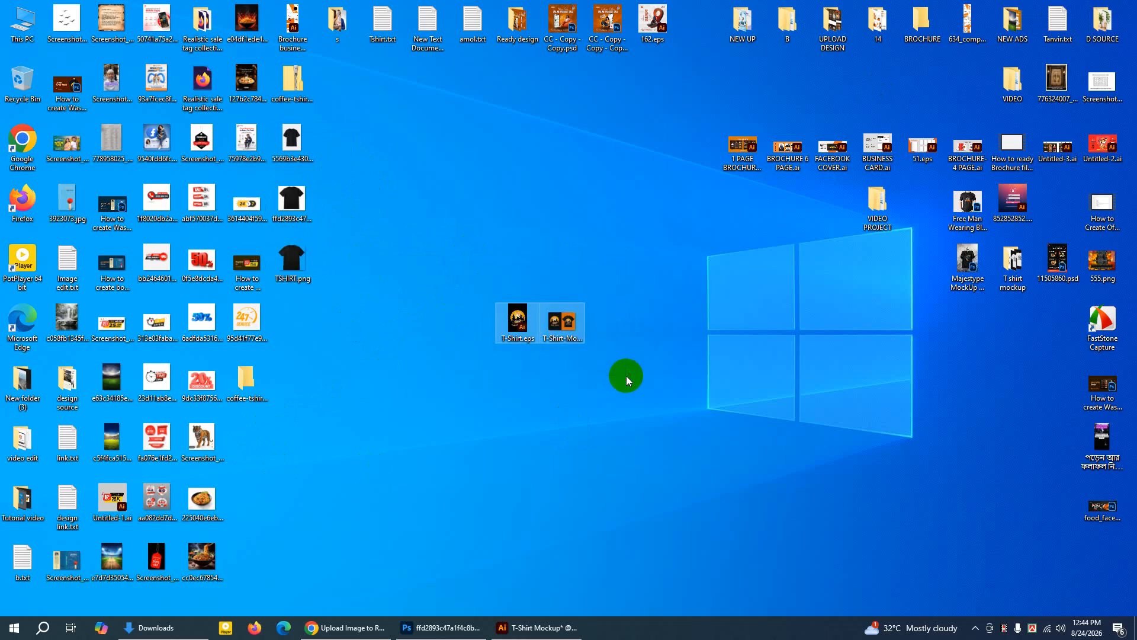
click(627, 376)
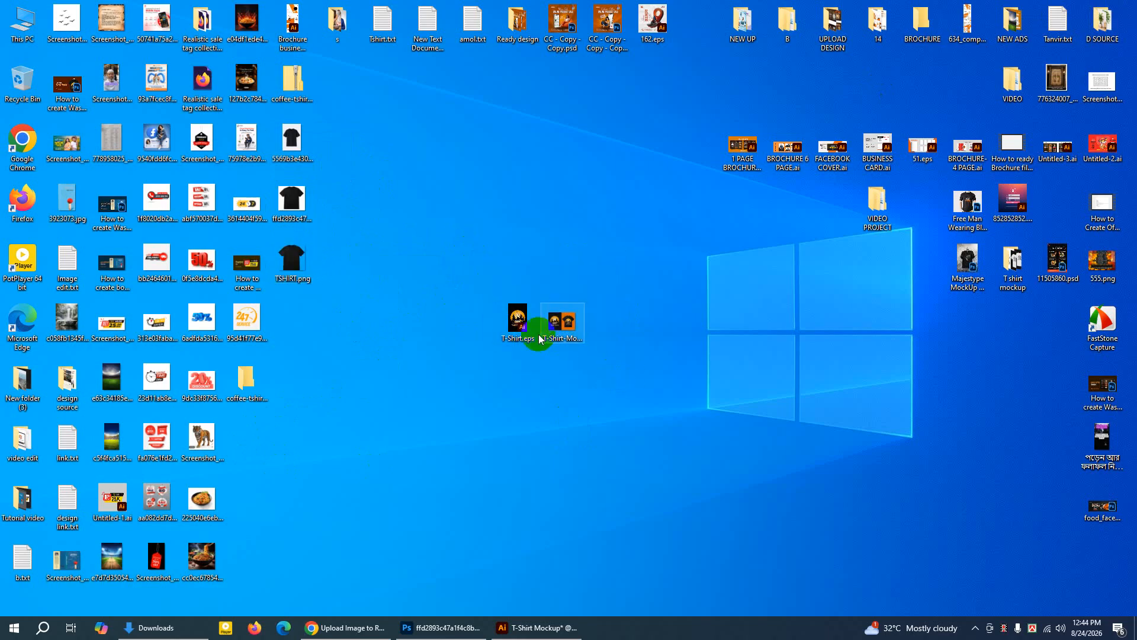
click(523, 331)
click(563, 323)
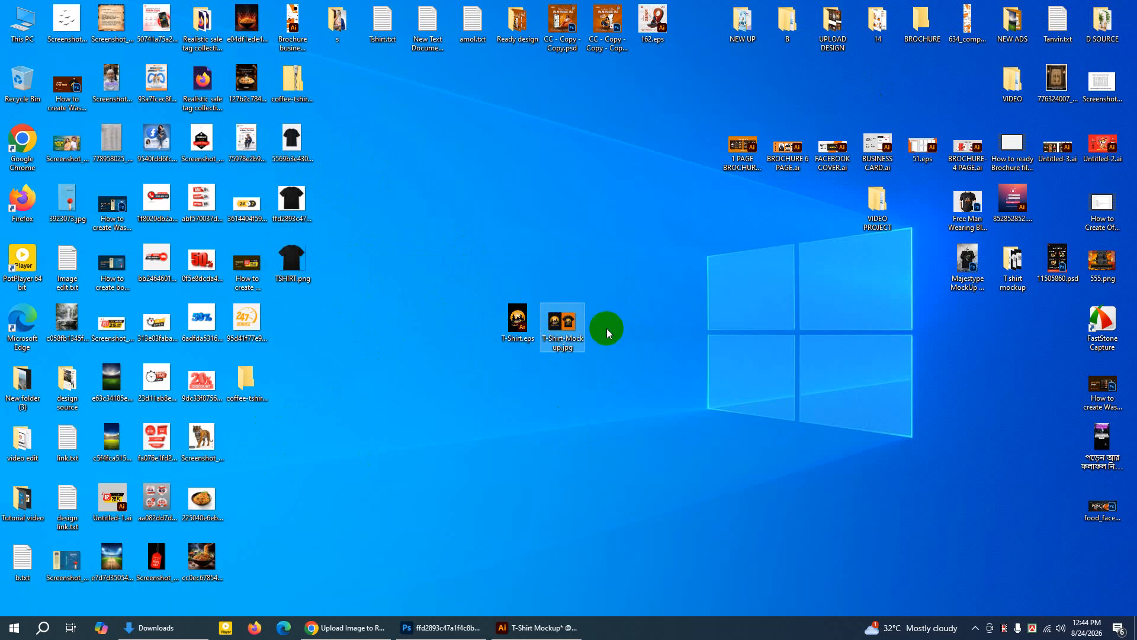
Inspect the image dimensions in the file properties of T-Shirt-Mockup.jpg and close the properties
double_click(564, 328)
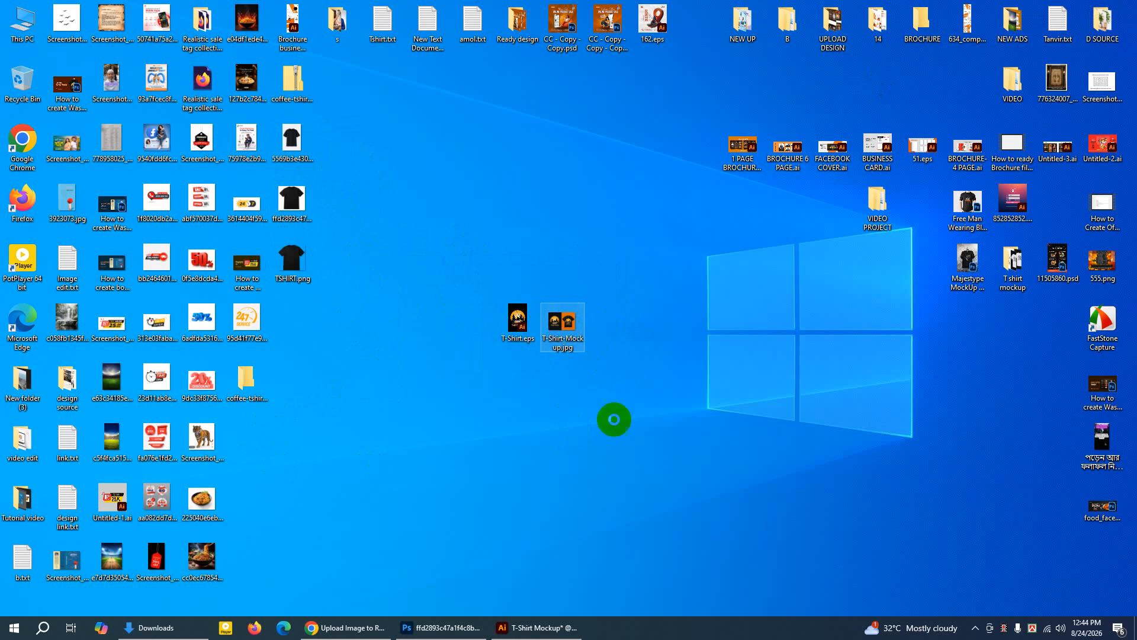
key(shift+F10)
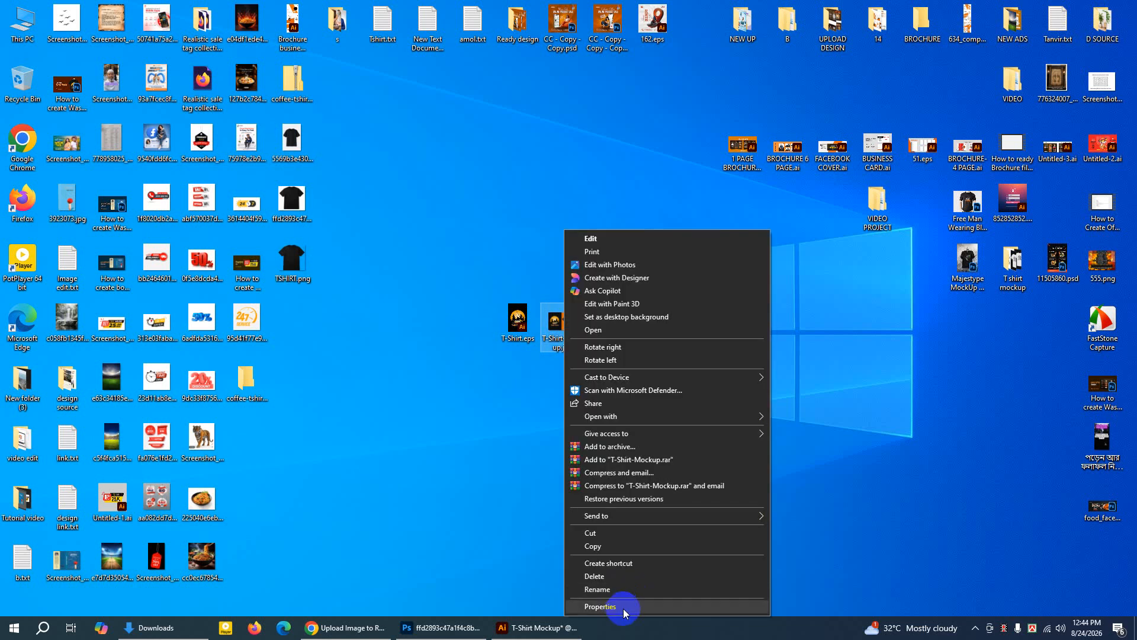
click(620, 606)
drag(676, 311, 566, 209)
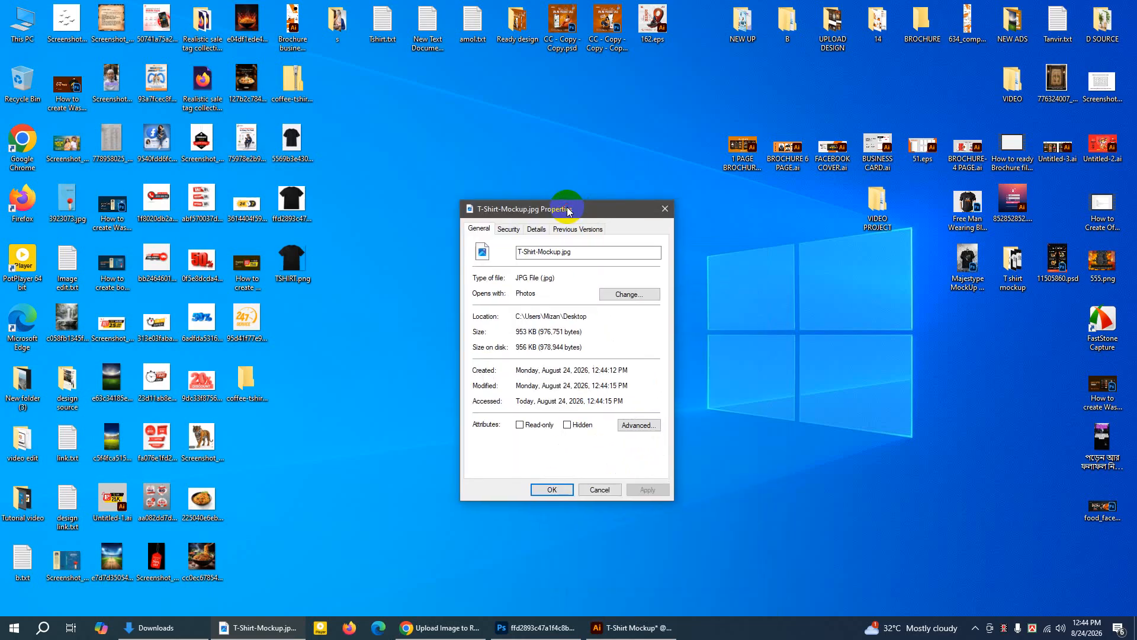
click(538, 231)
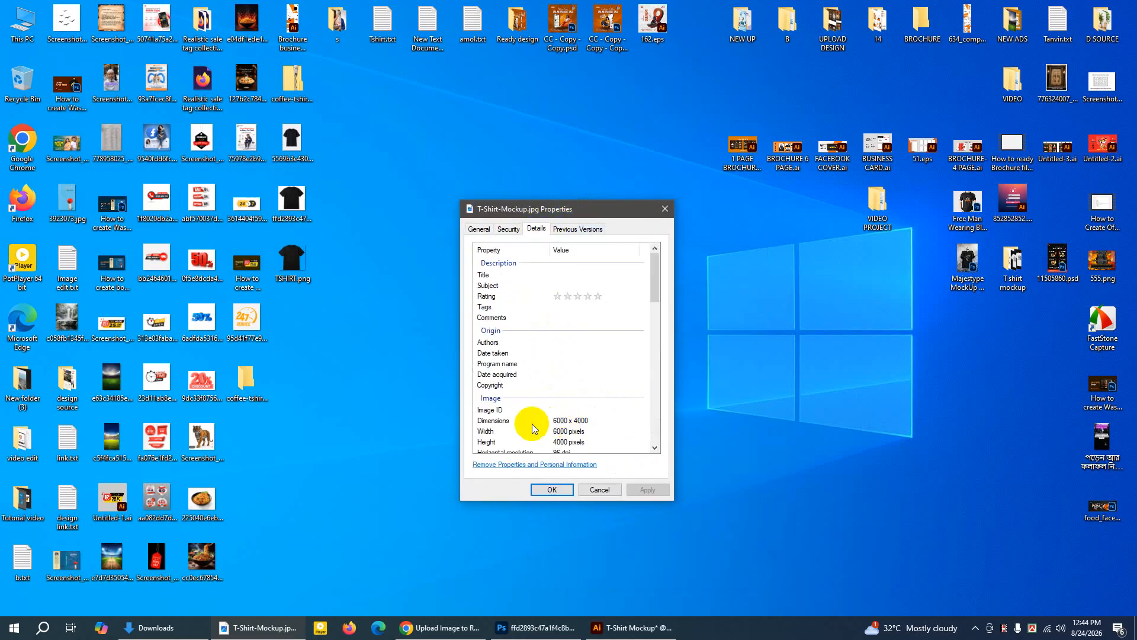
click(599, 489)
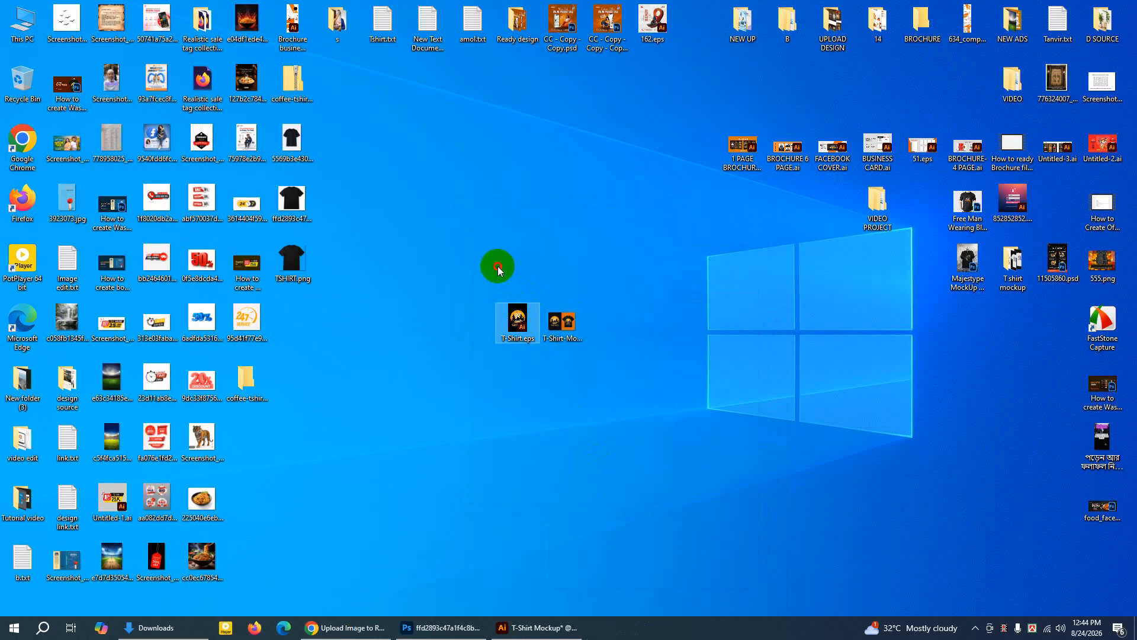
drag(497, 266, 598, 370)
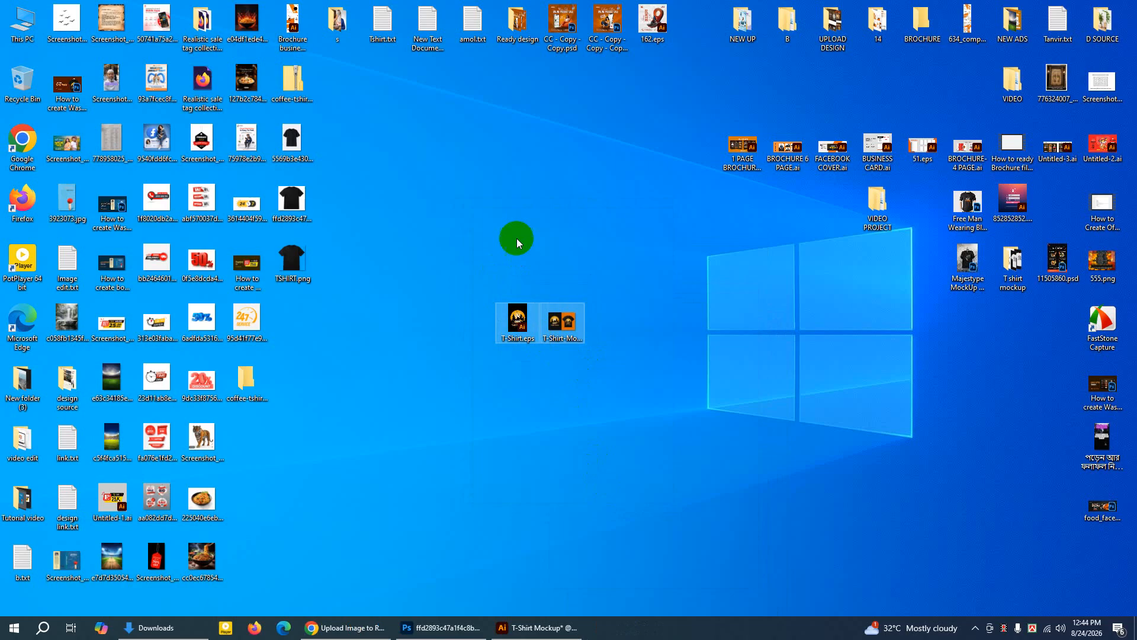
click(504, 236)
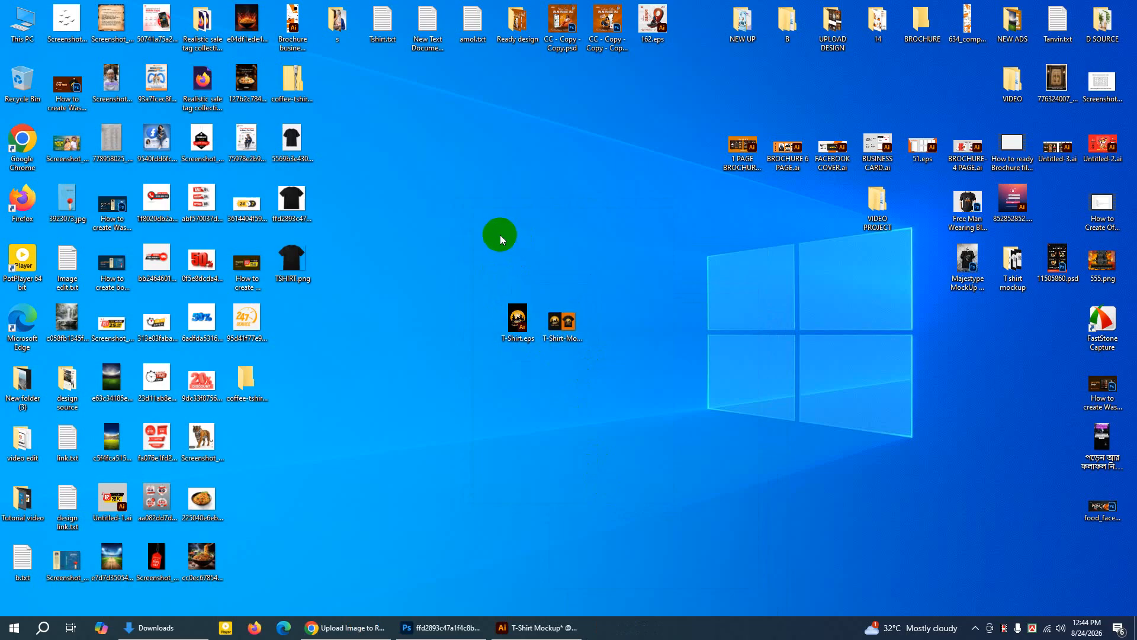
drag(482, 256, 544, 351)
click(518, 325)
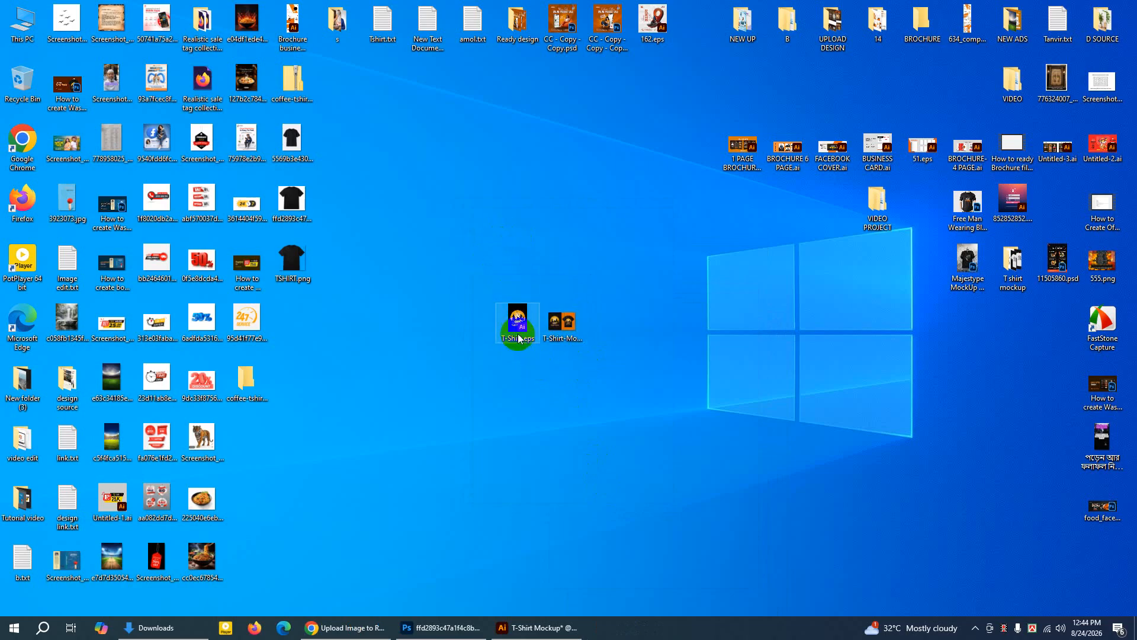
click(579, 323)
drag(480, 276, 619, 377)
click(508, 292)
click(563, 327)
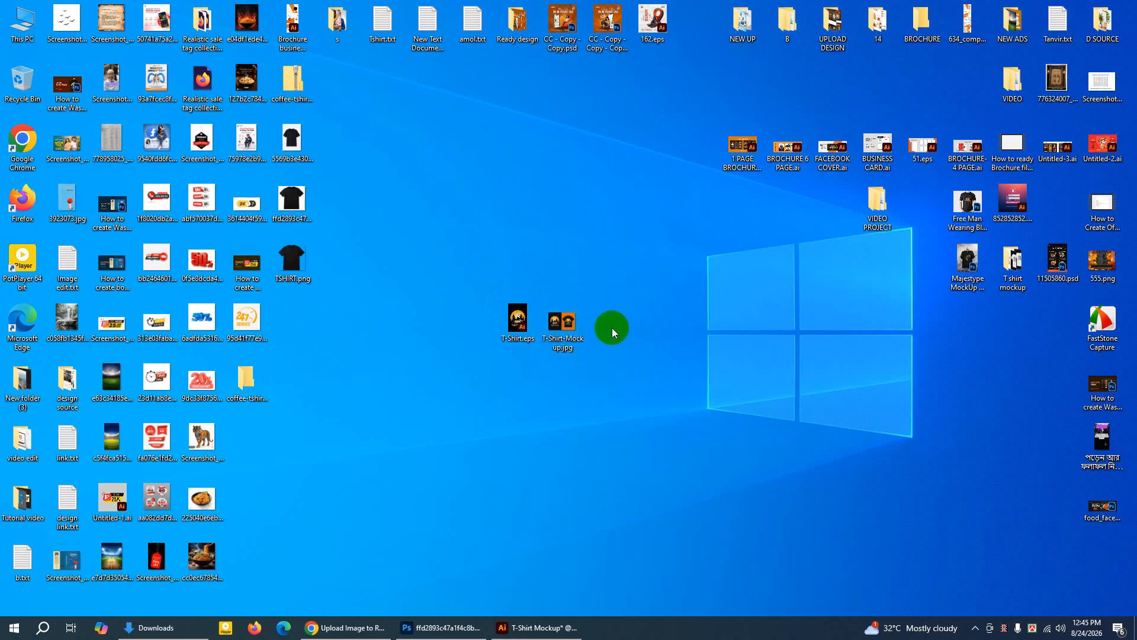
View T-Shirt-Mockup.jpg maximized in the Photos viewer and close it
click(565, 328)
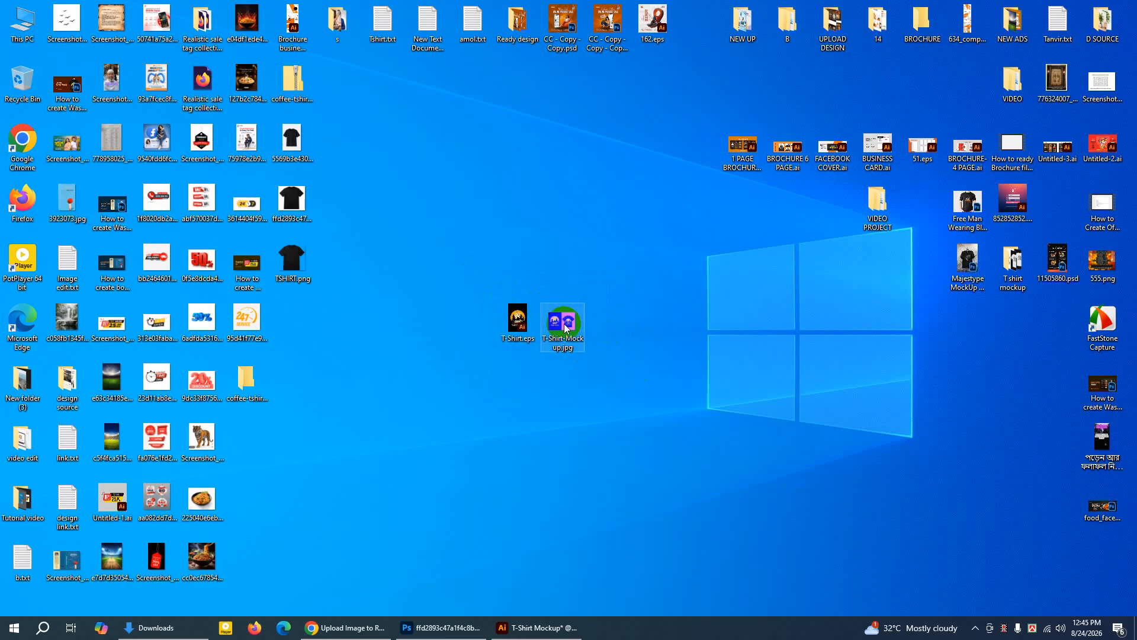
double_click(565, 327)
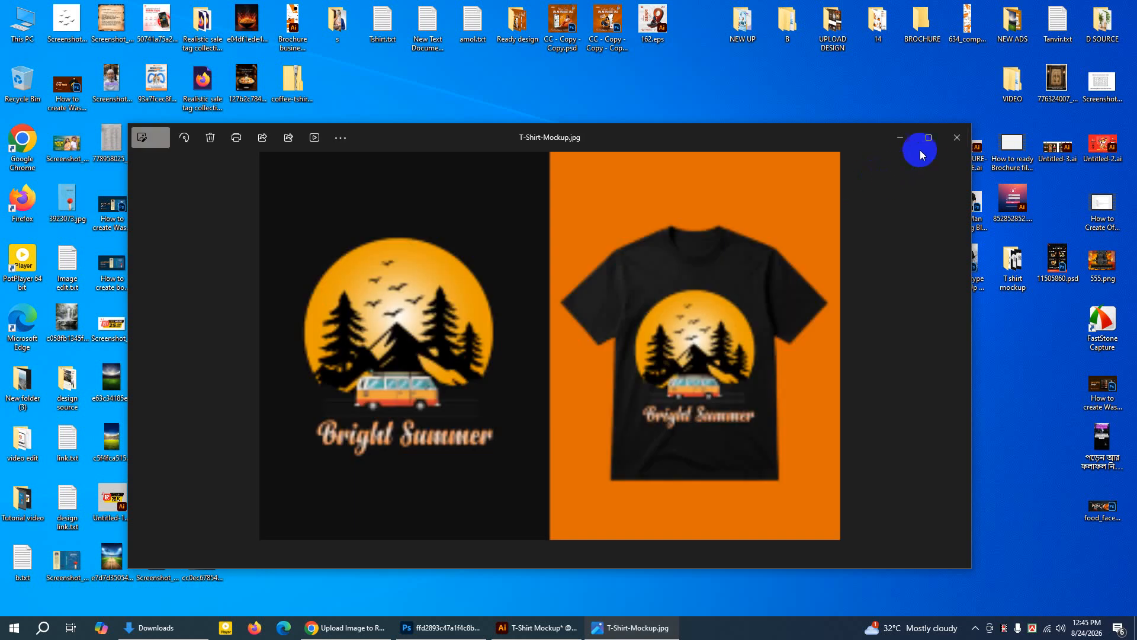
click(929, 138)
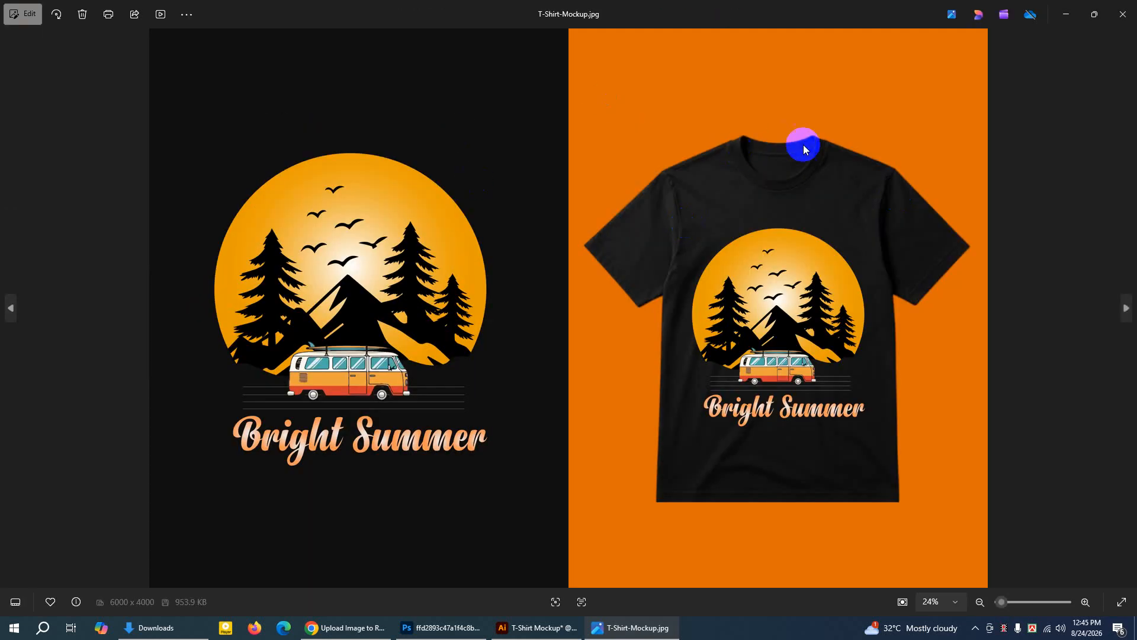
click(1123, 14)
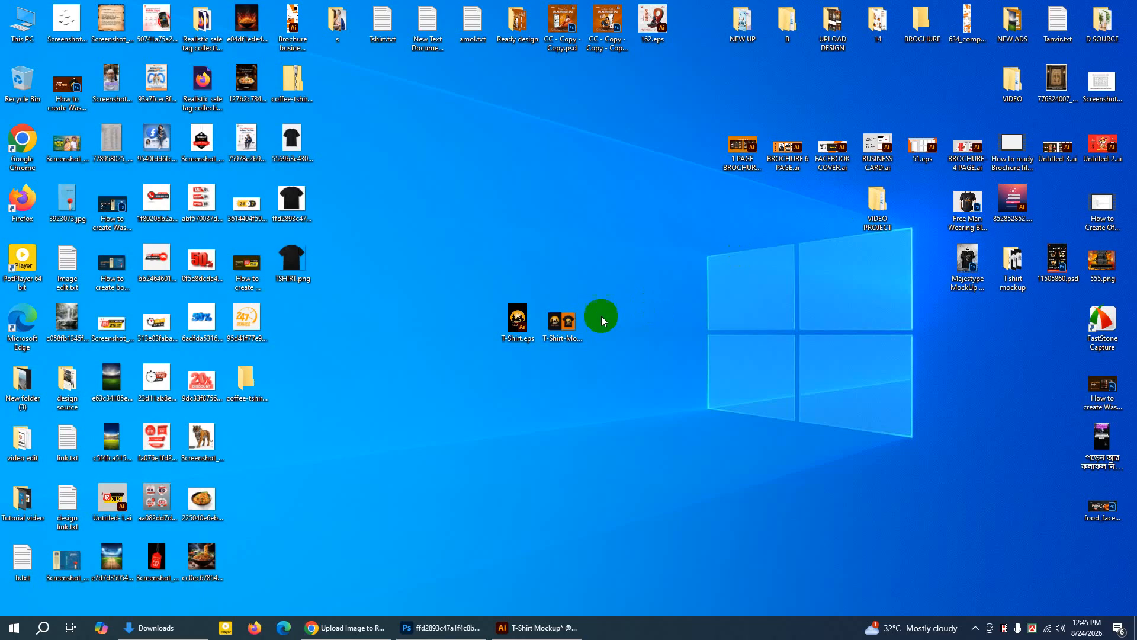
click(563, 326)
click(519, 329)
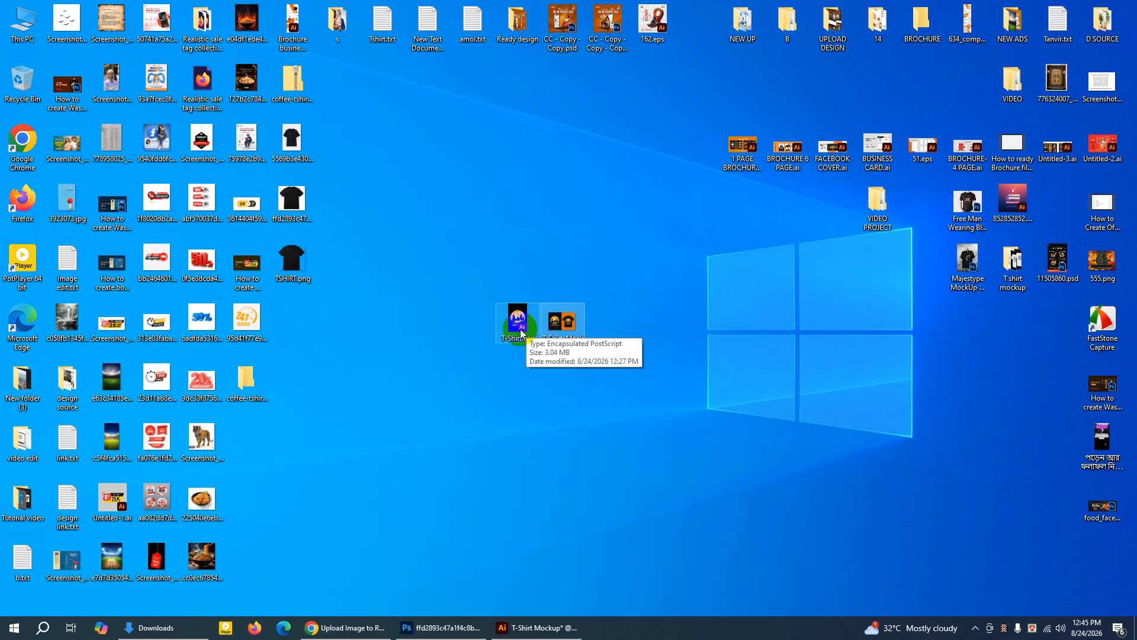
click(574, 326)
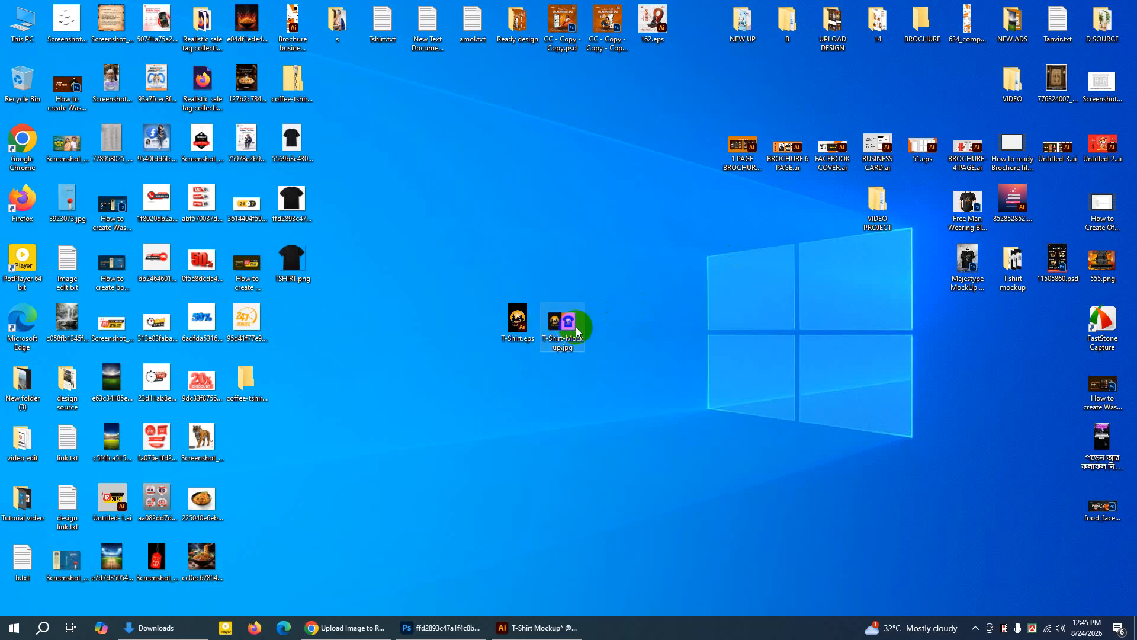
Rename T-Shirt.eps as 000123.eps and copy the new name without its extension
click(516, 320)
right_click(516, 335)
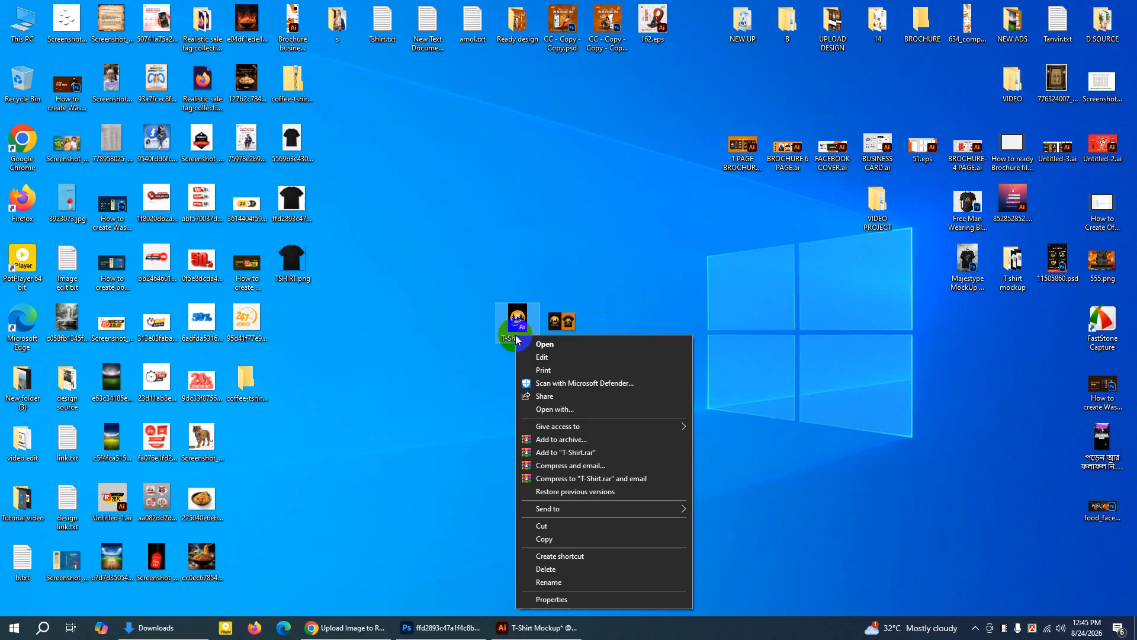
click(563, 581)
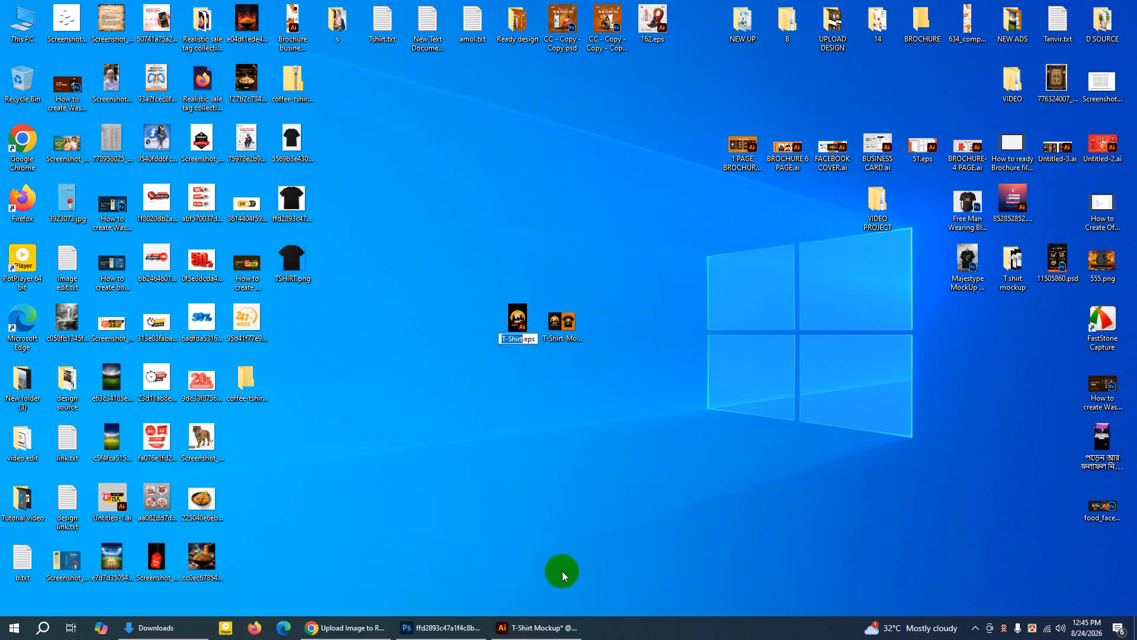
text(000123)
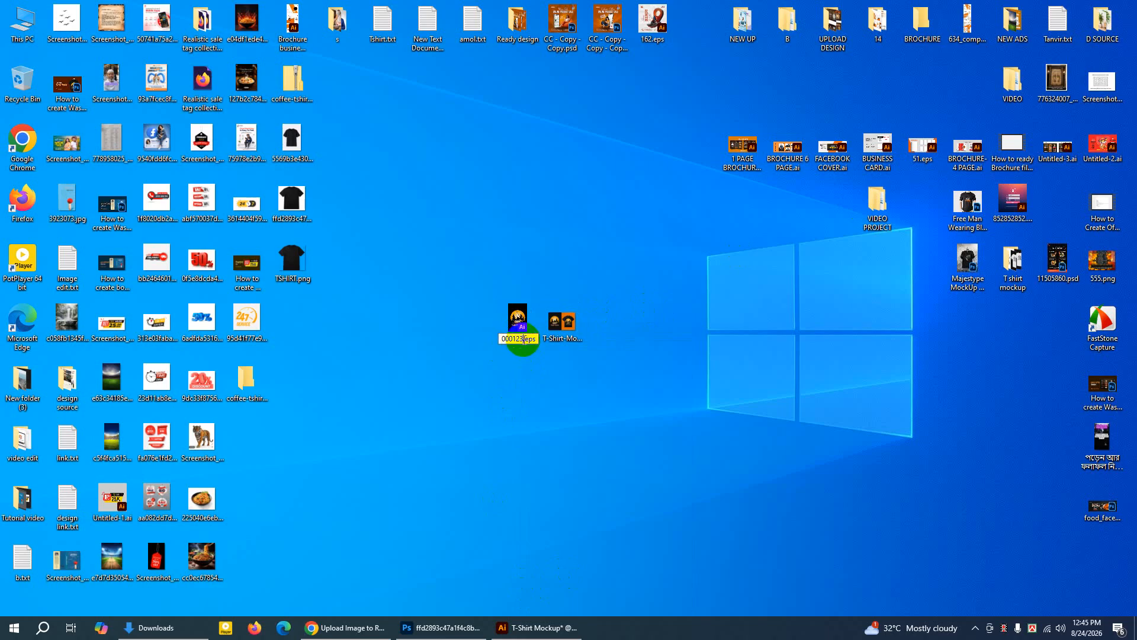
double_click(504, 338)
key(ctrl+c)
right_click(506, 338)
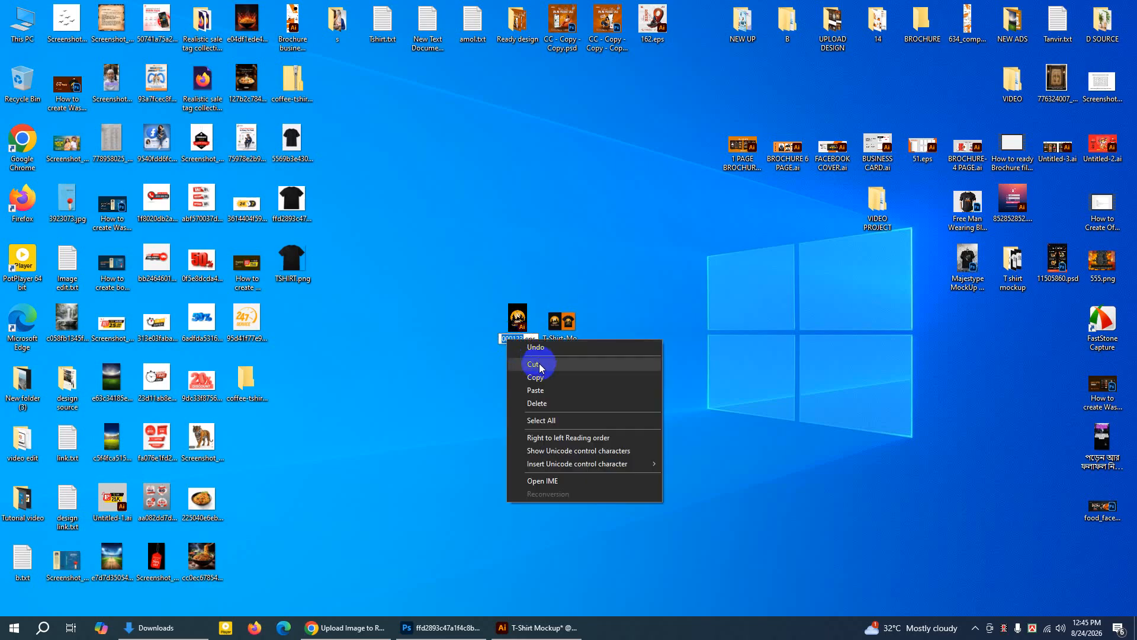
click(541, 379)
click(562, 321)
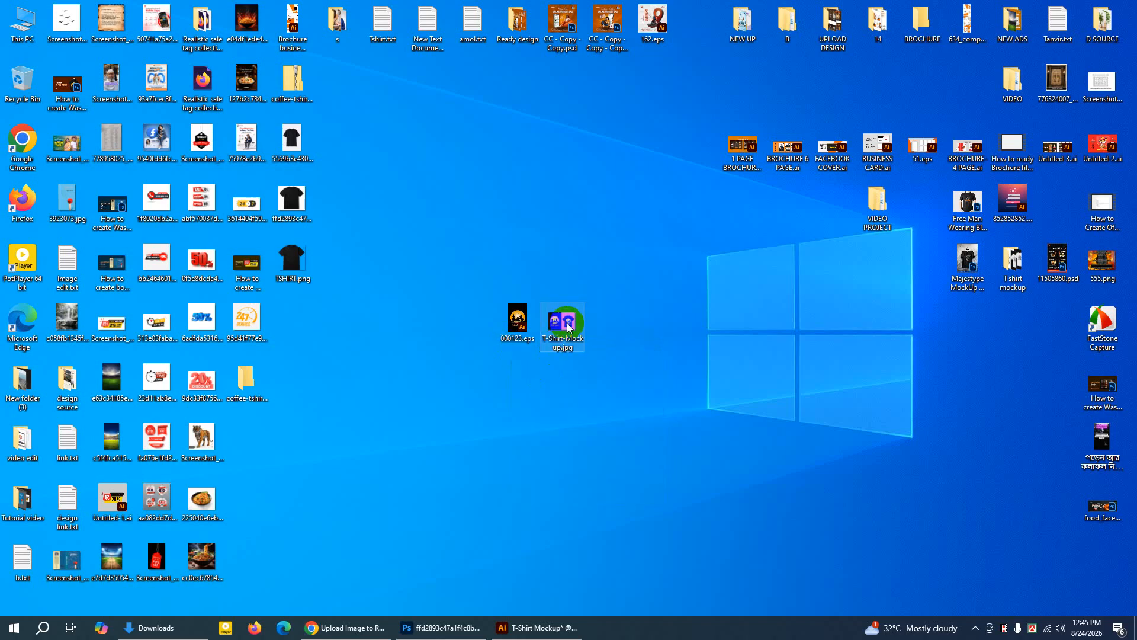
Rename T-Shirt-Mockup.jpg as 000123.jpg using the copied name, and shift the 000123 EPS and JPG icons over by one desktop column
right_click(562, 322)
click(620, 592)
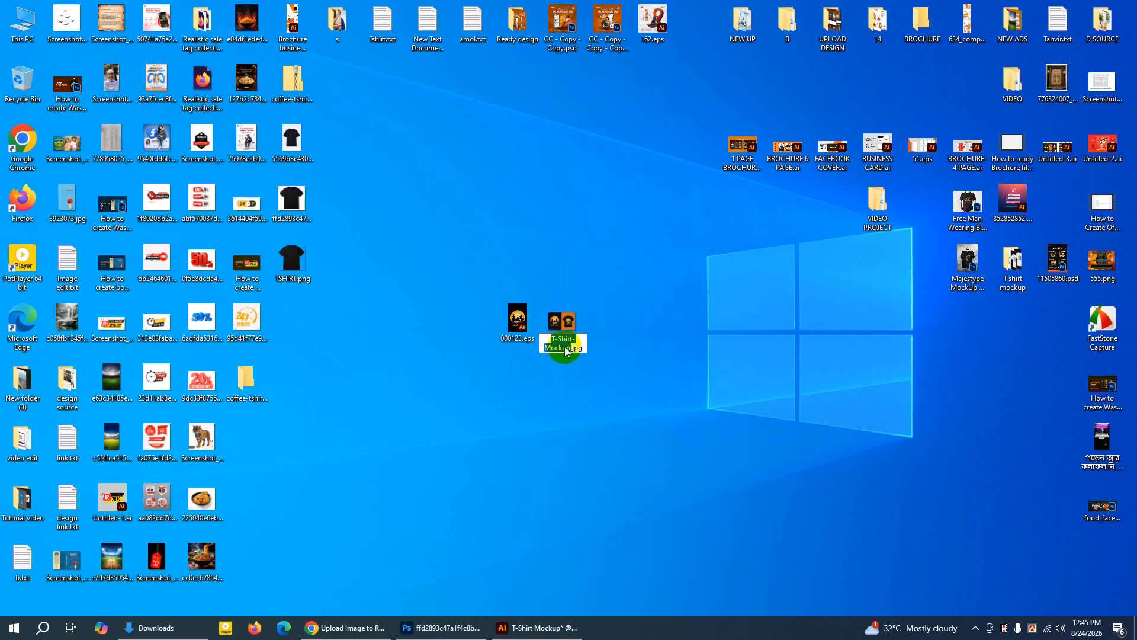
right_click(563, 344)
click(608, 403)
click(605, 382)
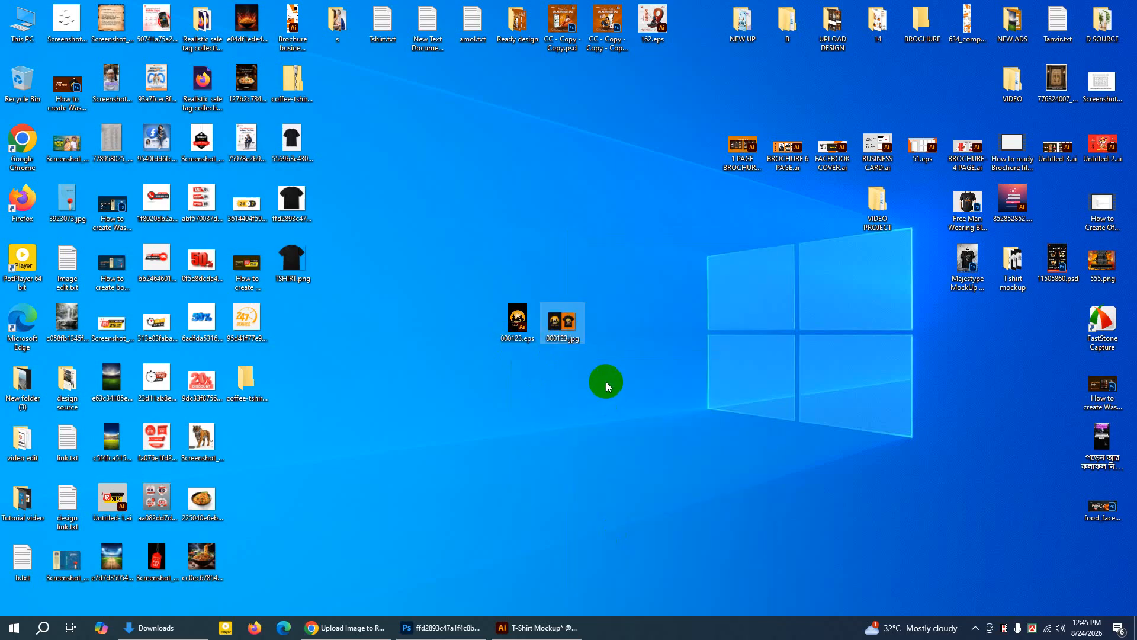
drag(477, 252, 469, 311)
click(589, 308)
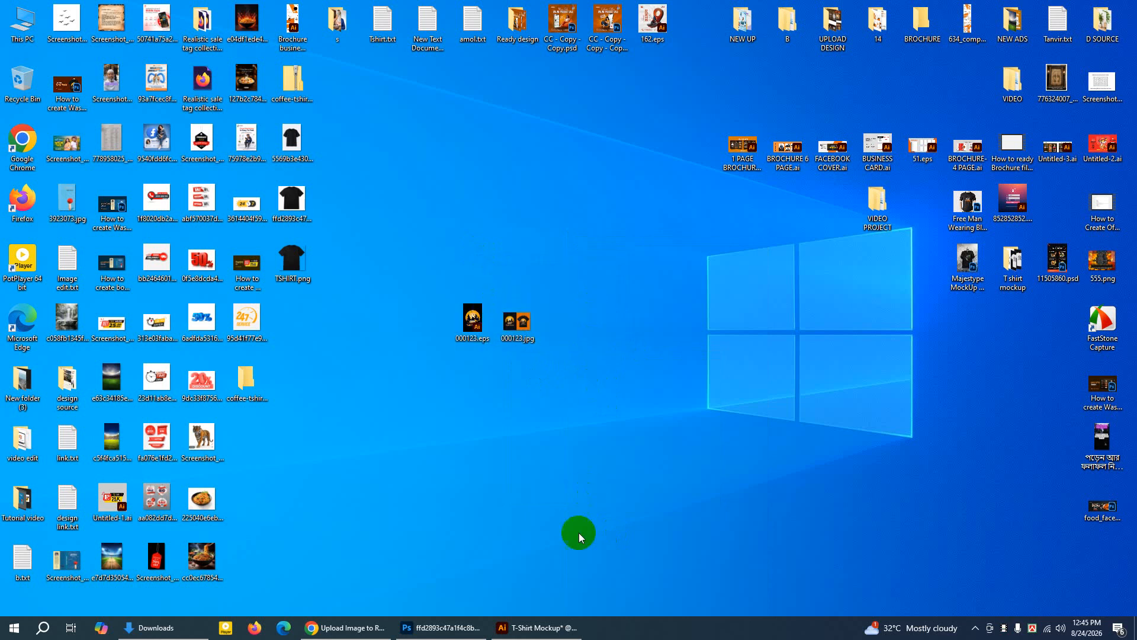
Switch to Illustrator and ungroup the DESIGN group in the T-Shirt Mockup document, separating the large artwork, shirt image and shirt print
click(536, 627)
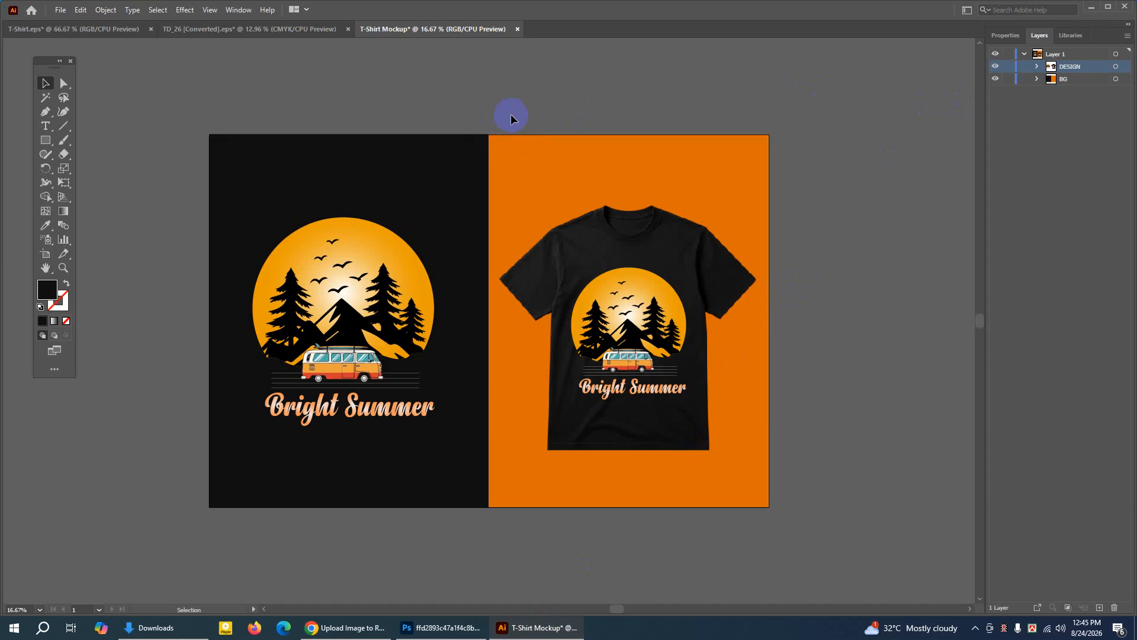
click(358, 338)
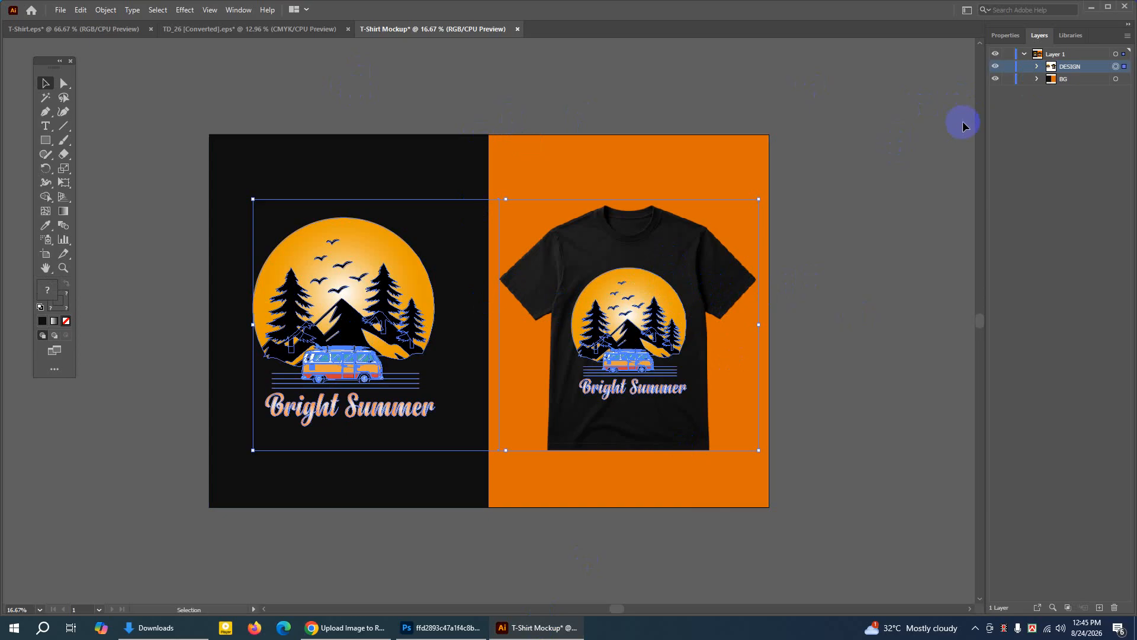
right_click(632, 240)
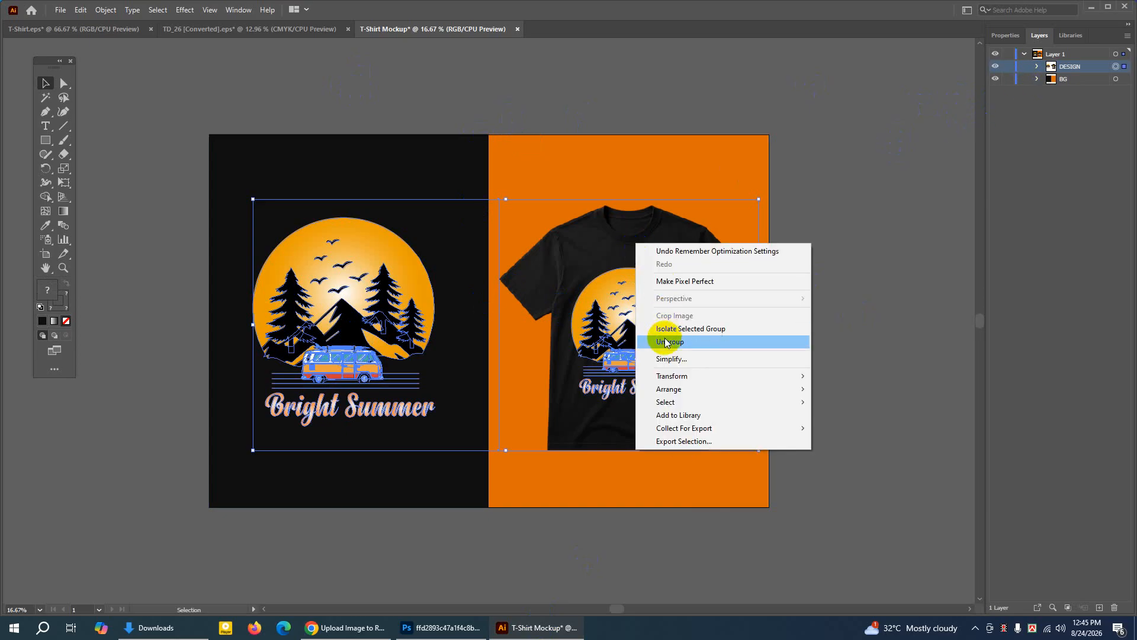
click(680, 337)
click(792, 272)
click(654, 305)
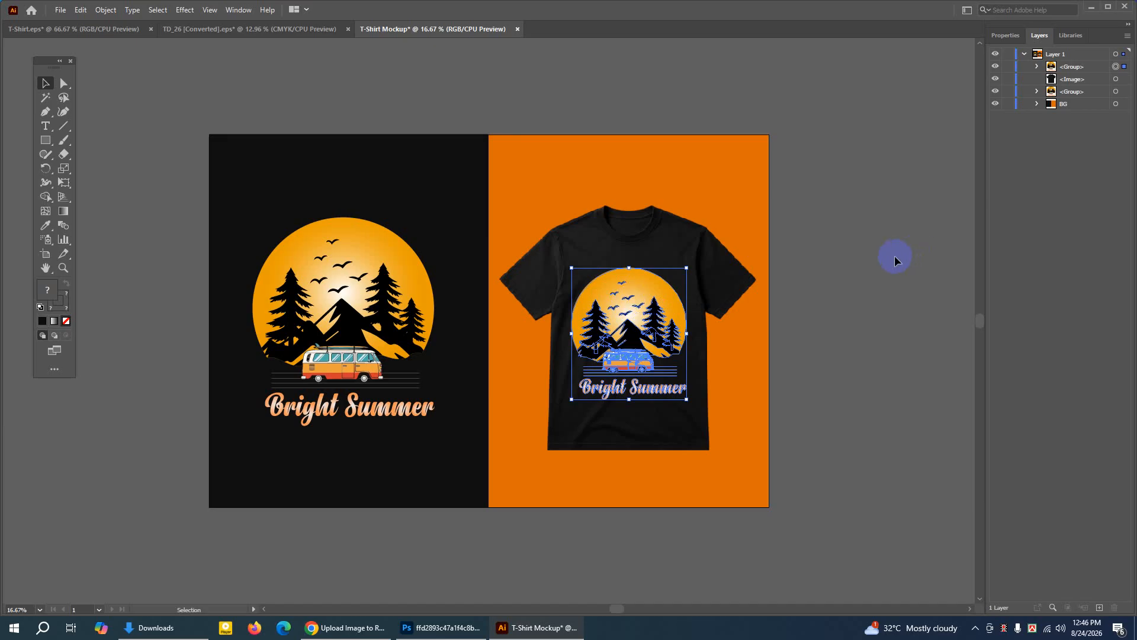
click(895, 258)
click(475, 169)
click(57, 41)
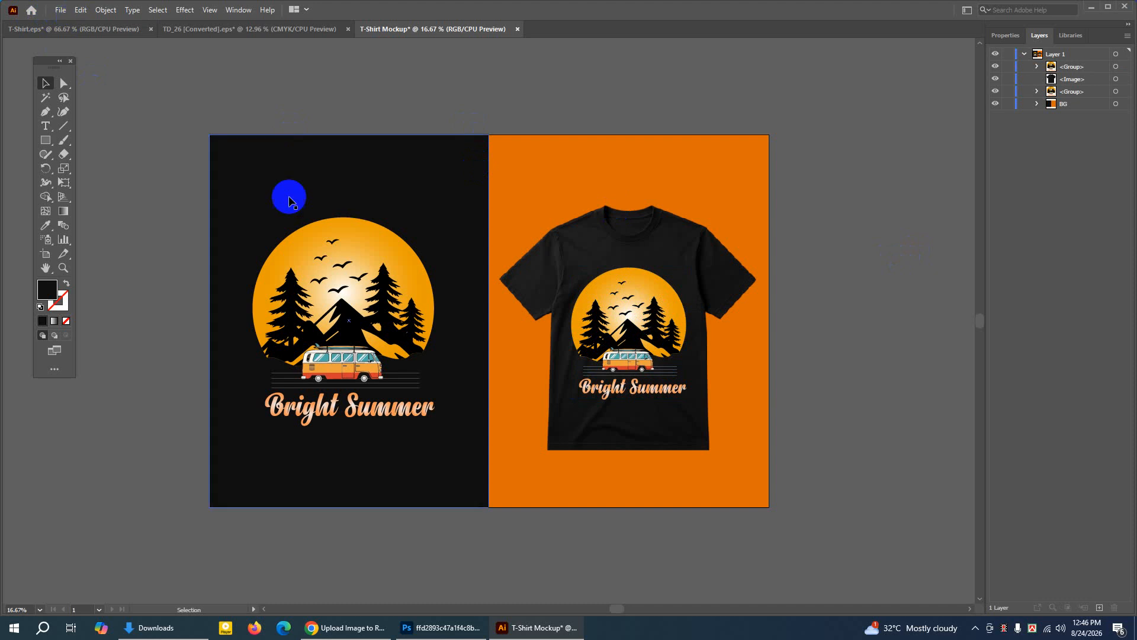
Group the large Bright Summer artwork, the T-shirt image and the shirt's print together again
click(304, 281)
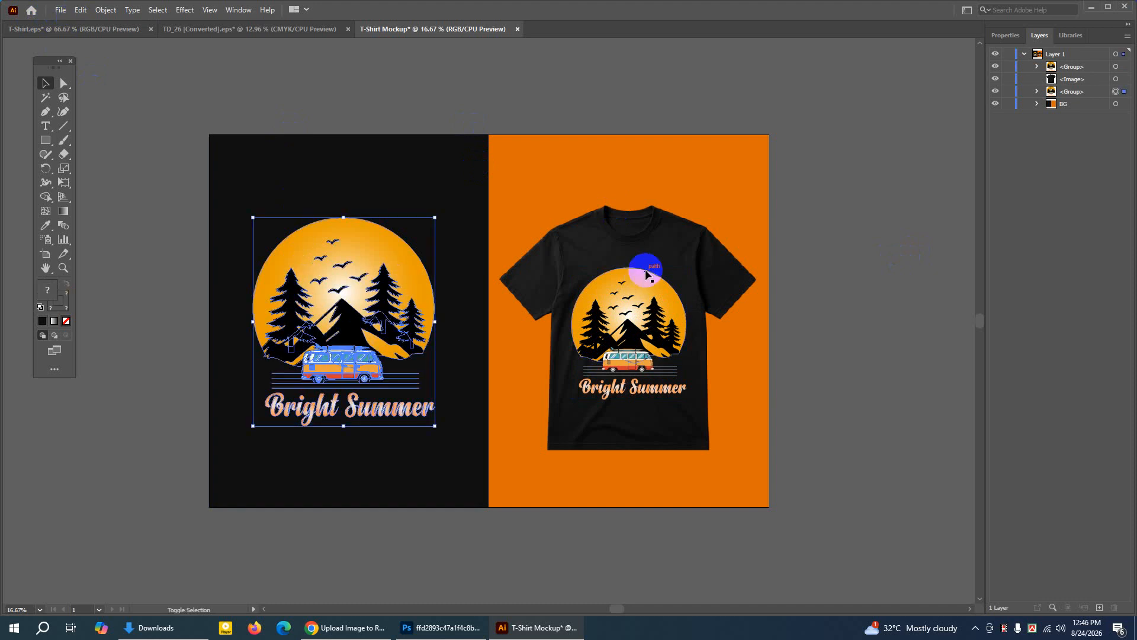
shift+click(663, 235)
shift+click(666, 307)
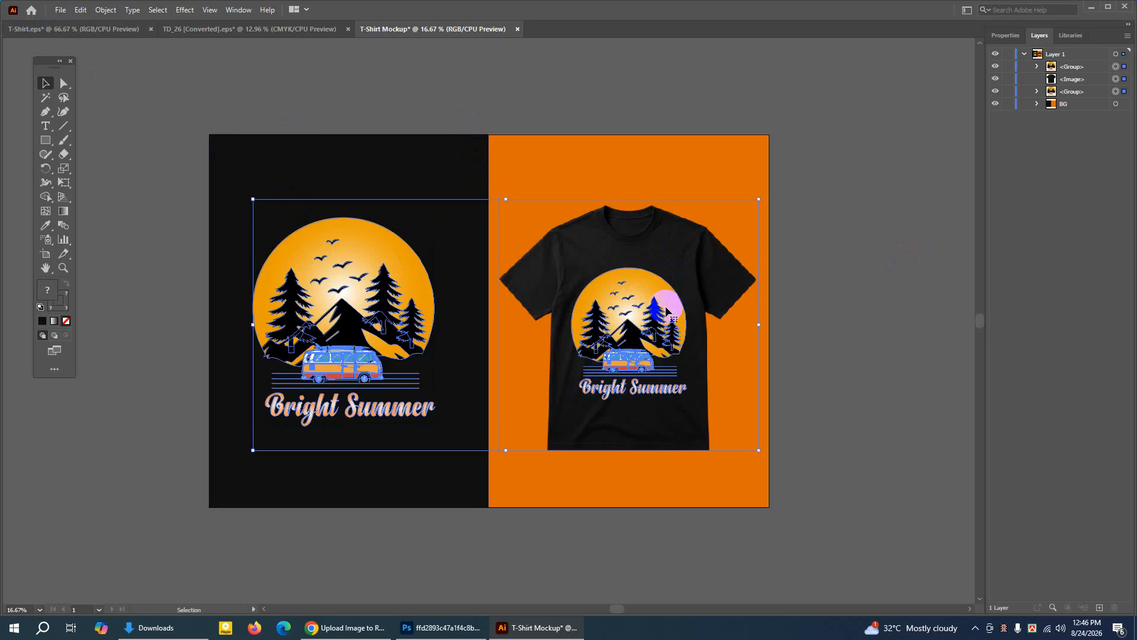
right_click(665, 310)
click(696, 390)
click(1013, 133)
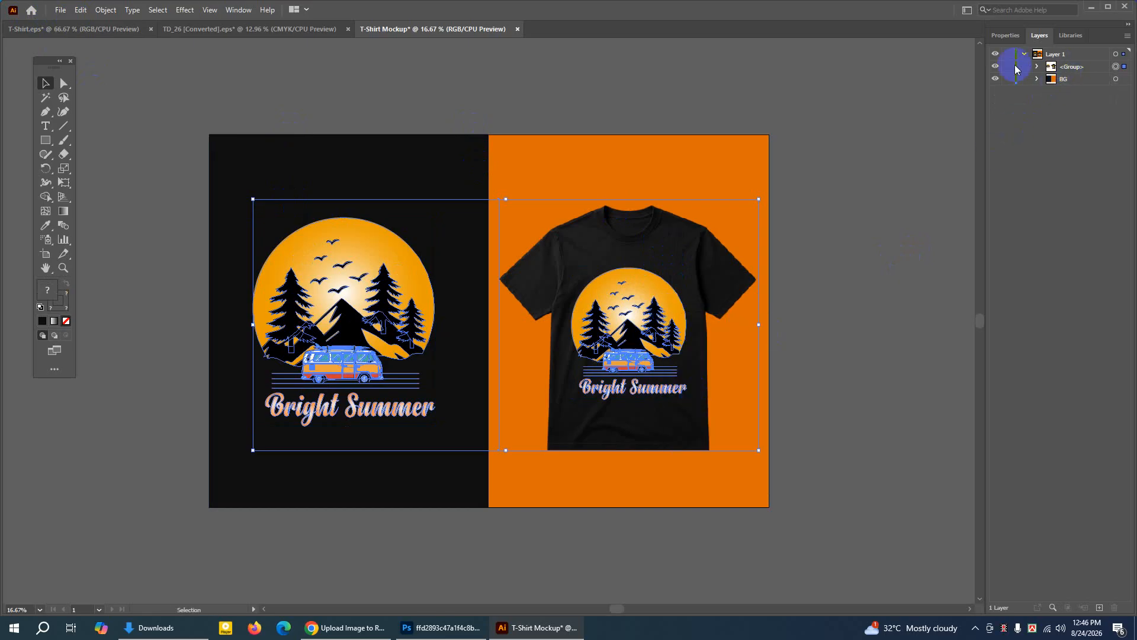
click(856, 105)
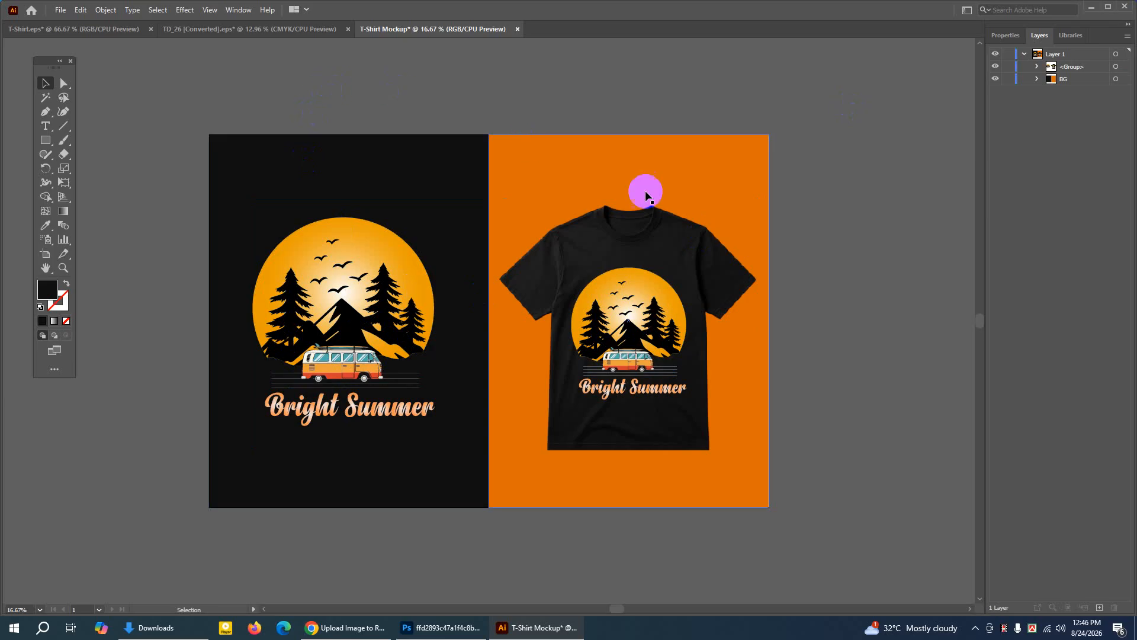
click(623, 308)
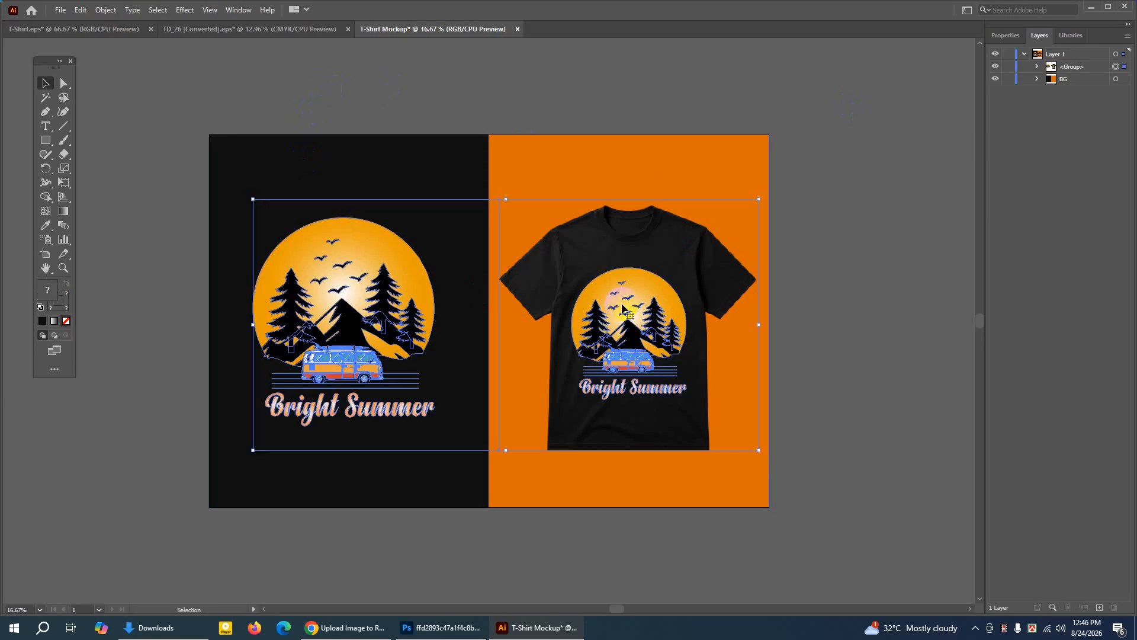
right_click(601, 287)
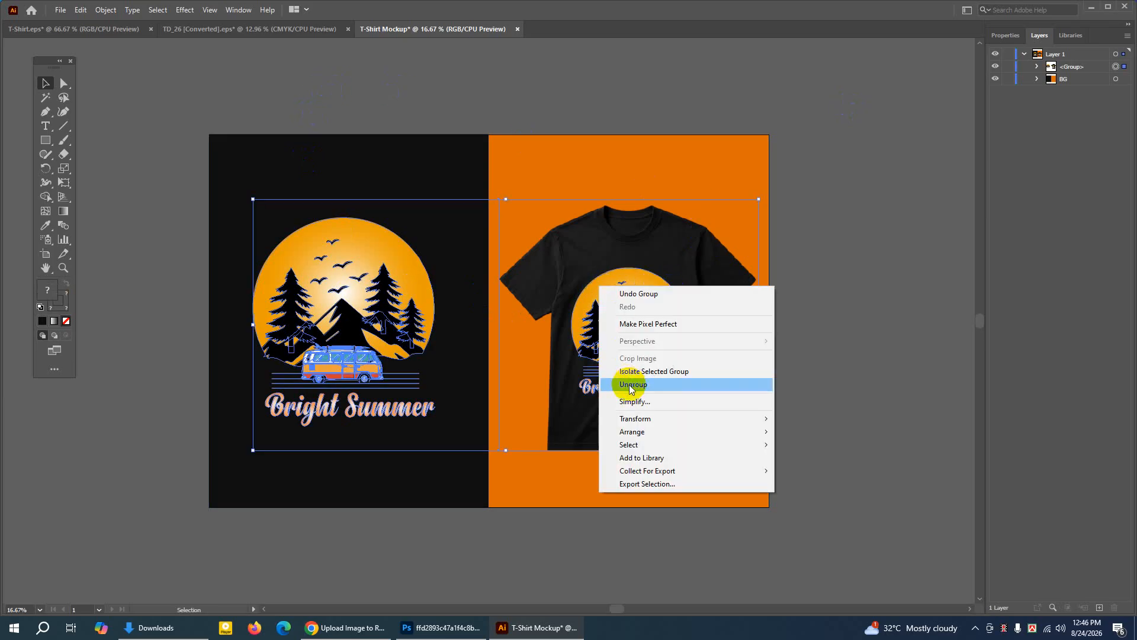
click(819, 279)
click(88, 51)
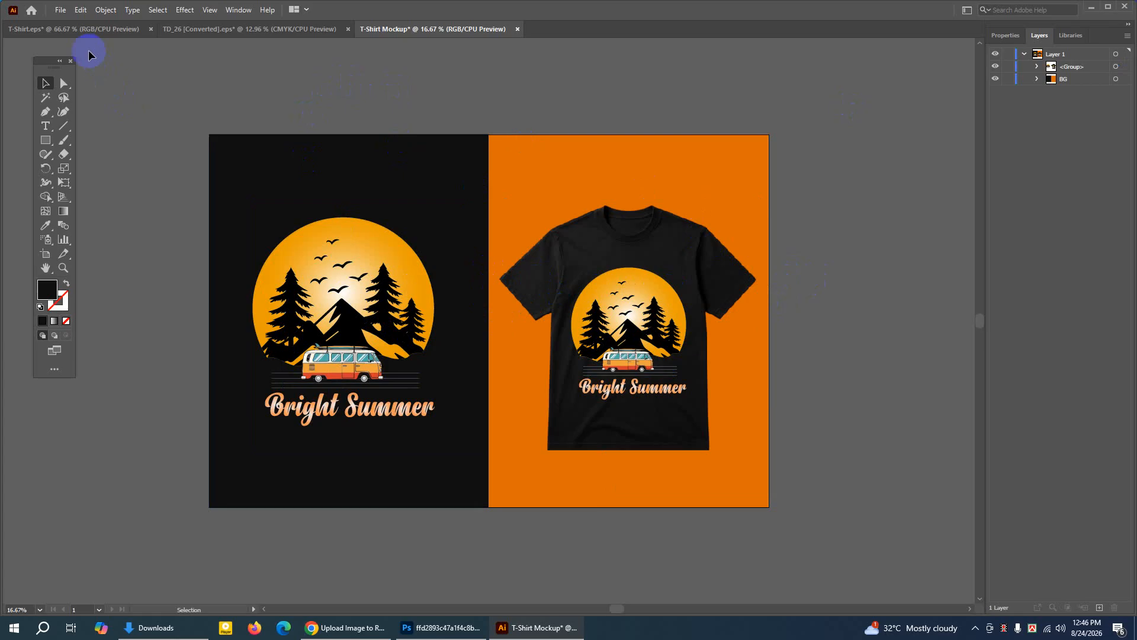
Save the document to the Desktop as T-Shirt Mockup.ai in Adobe Illustrator format, version Illustrator 2020
click(61, 10)
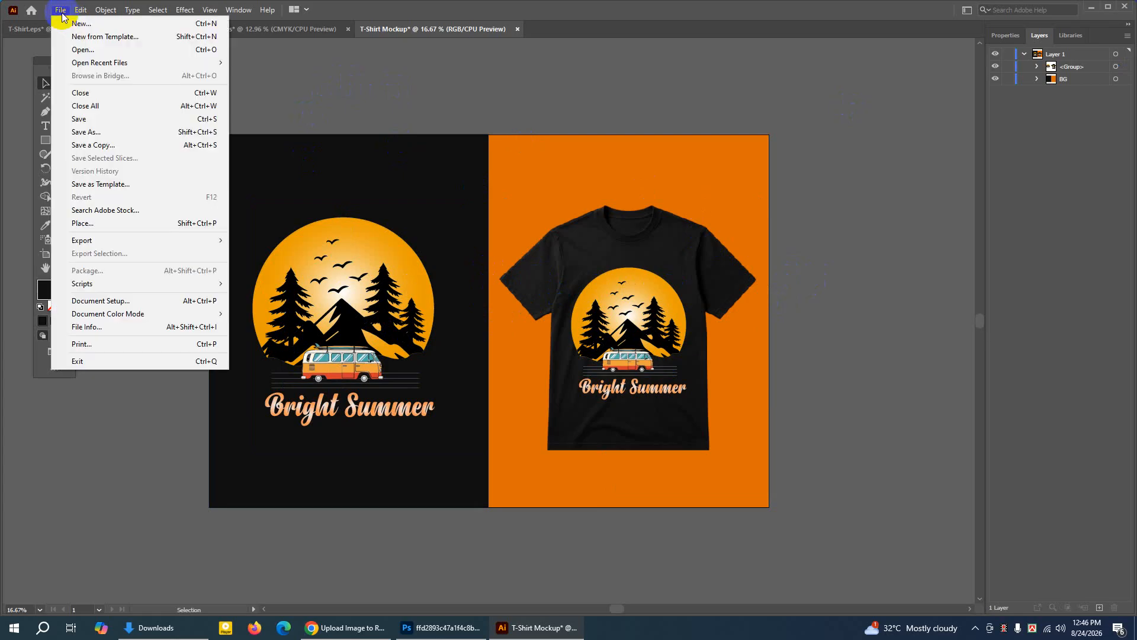
click(106, 135)
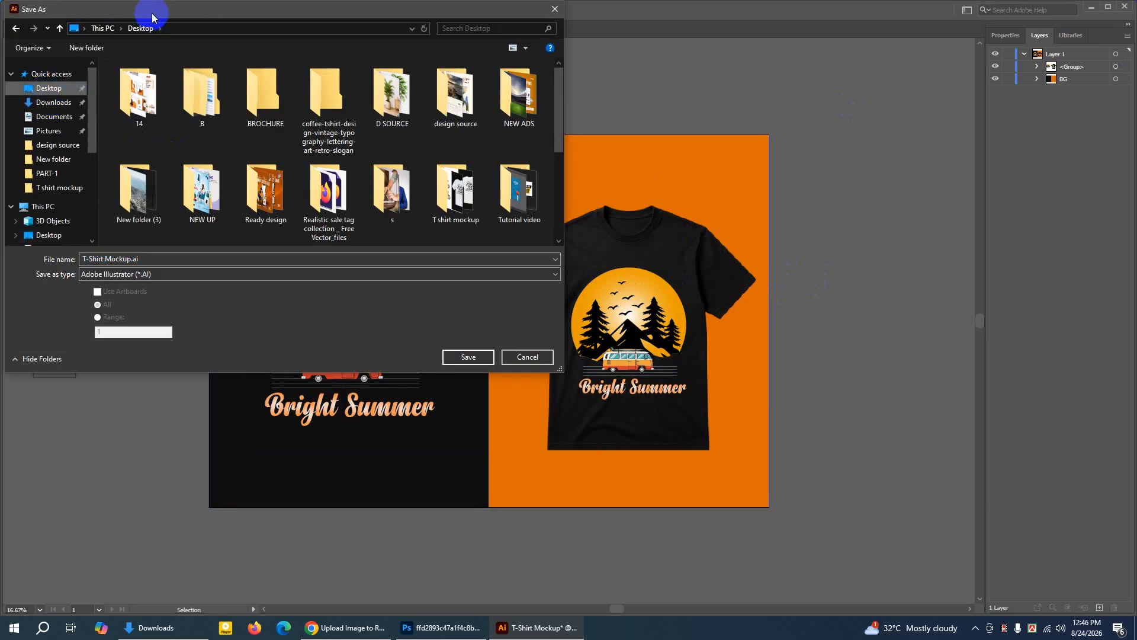
drag(152, 15, 435, 107)
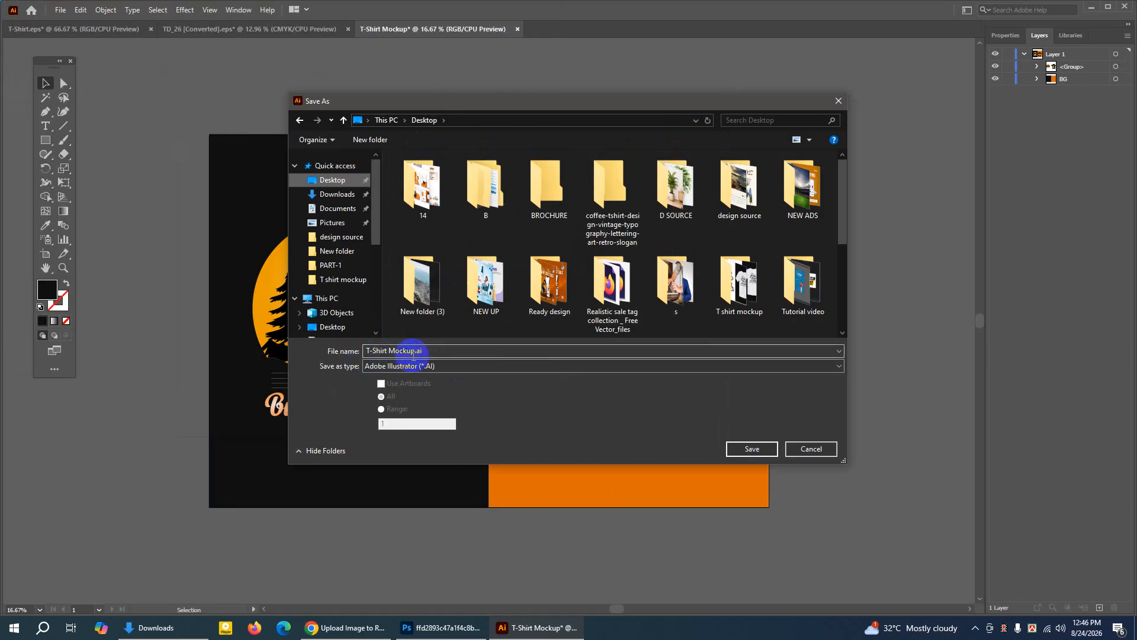
click(752, 449)
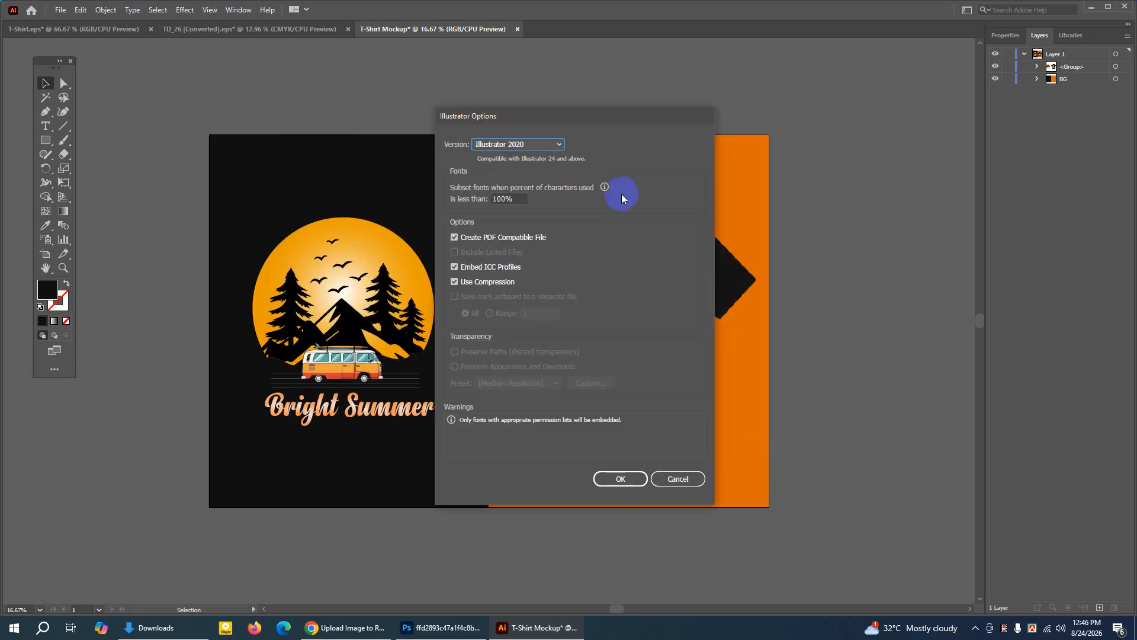
drag(490, 122, 391, 106)
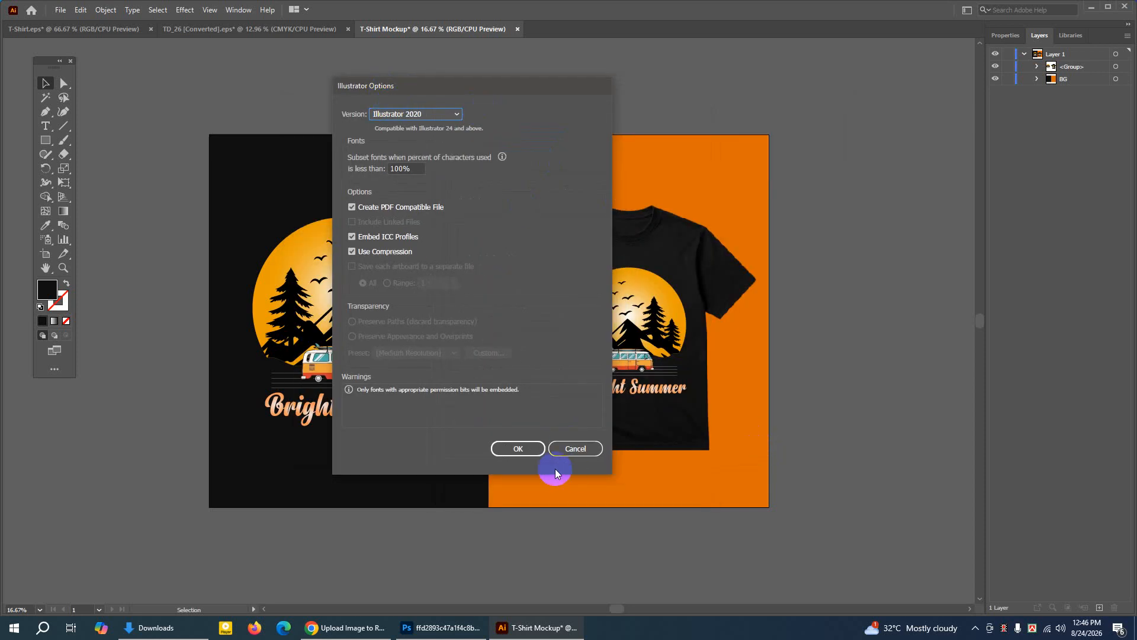
click(518, 448)
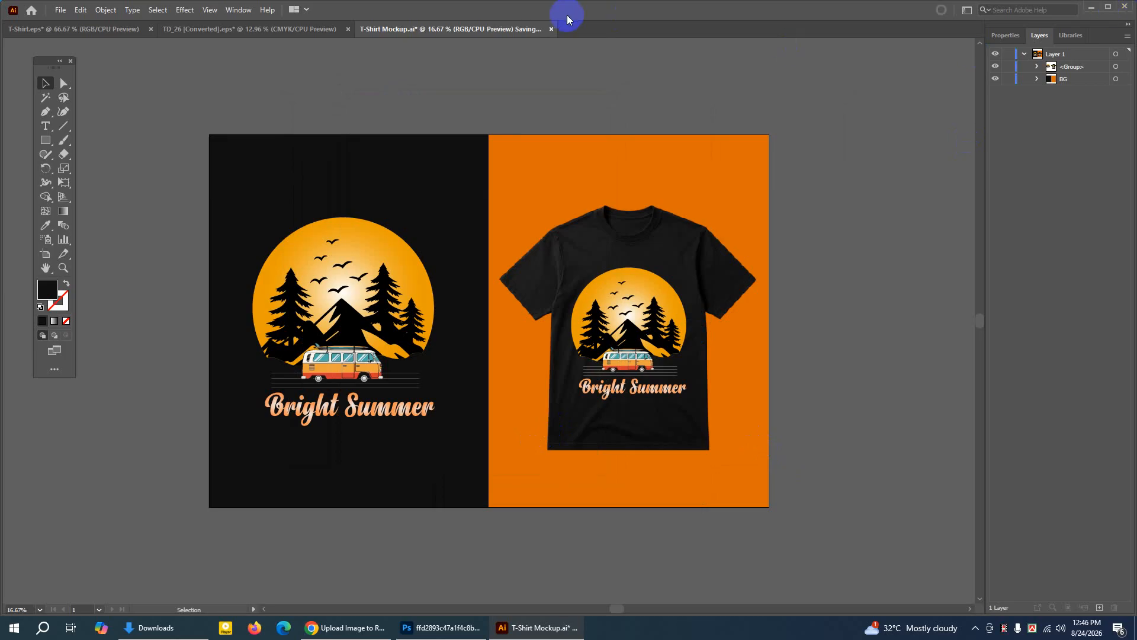
Return to the desktop and place T-Shirt Mockup.ai directly below TSHIRT.png
click(1092, 9)
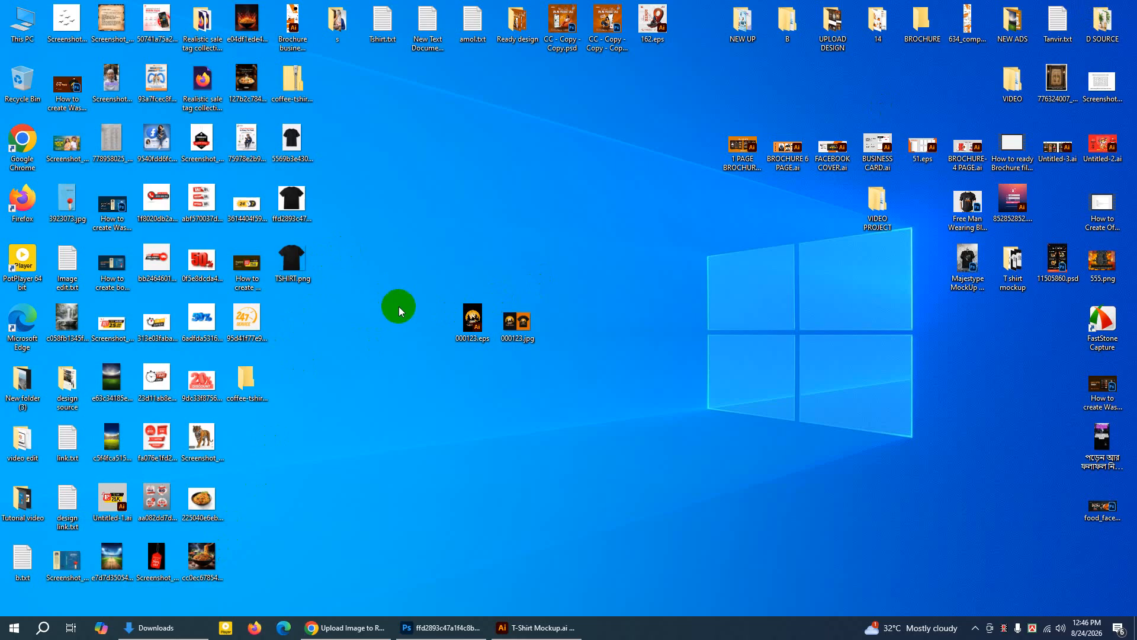
drag(248, 443, 297, 326)
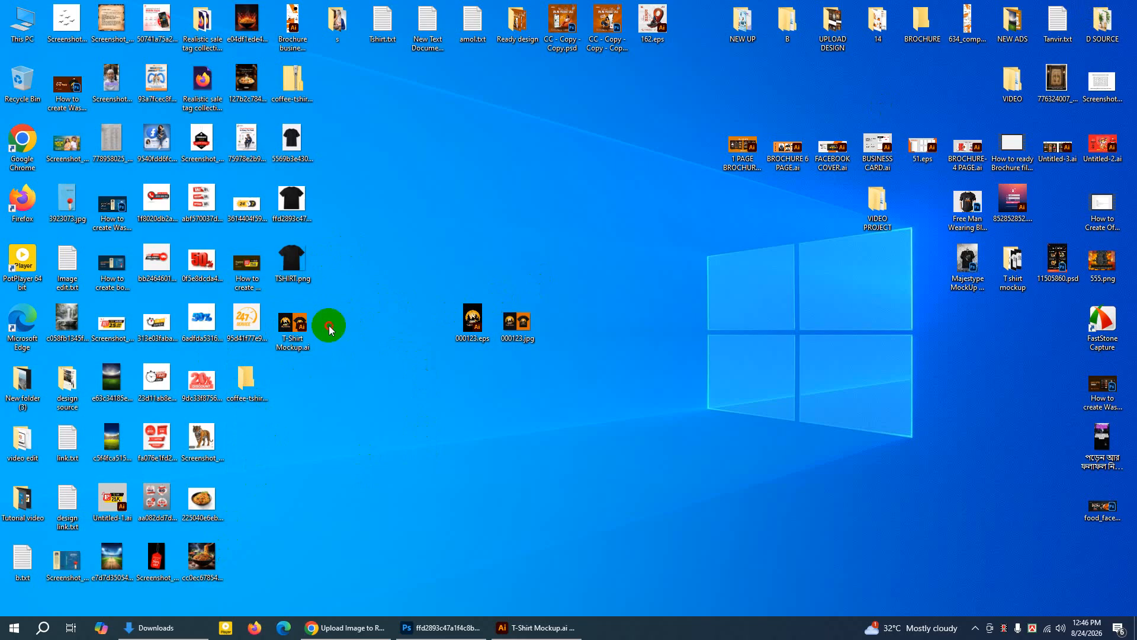
click(376, 253)
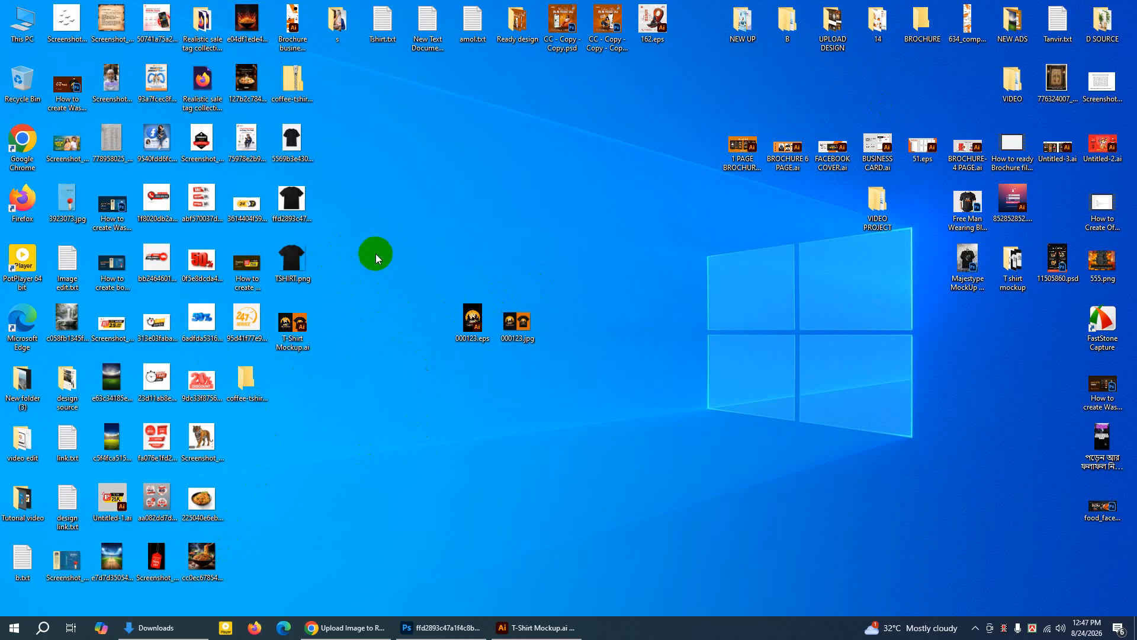
Copy T-Shirt Mockup.ai and paste the duplicate into the empty area of the desktop
click(303, 330)
click(345, 296)
click(294, 328)
right_click(294, 330)
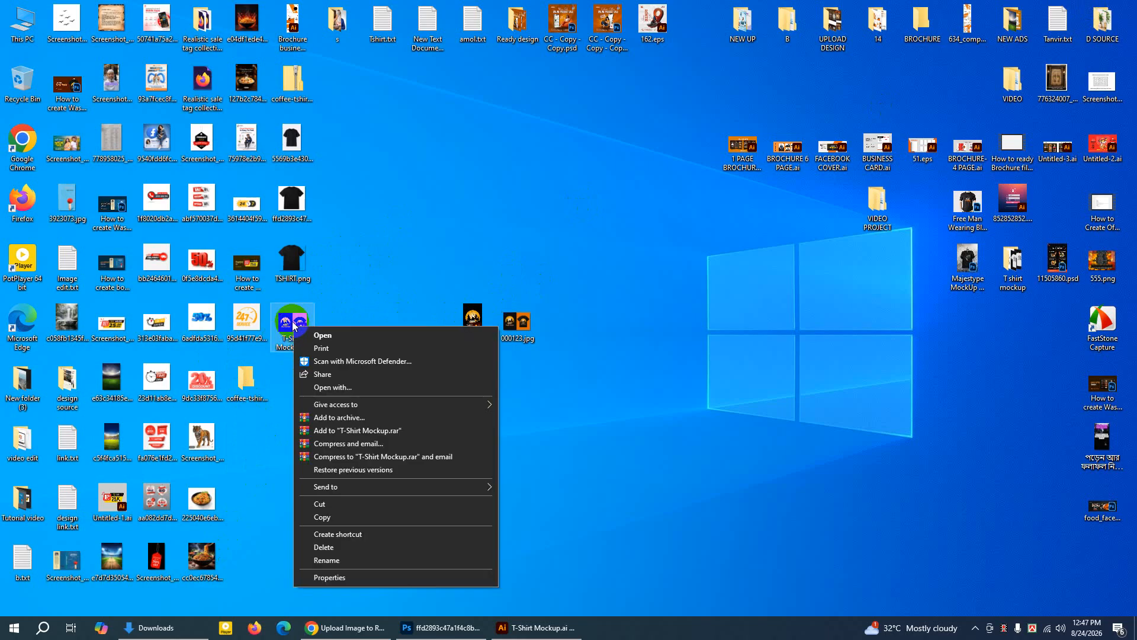
click(285, 318)
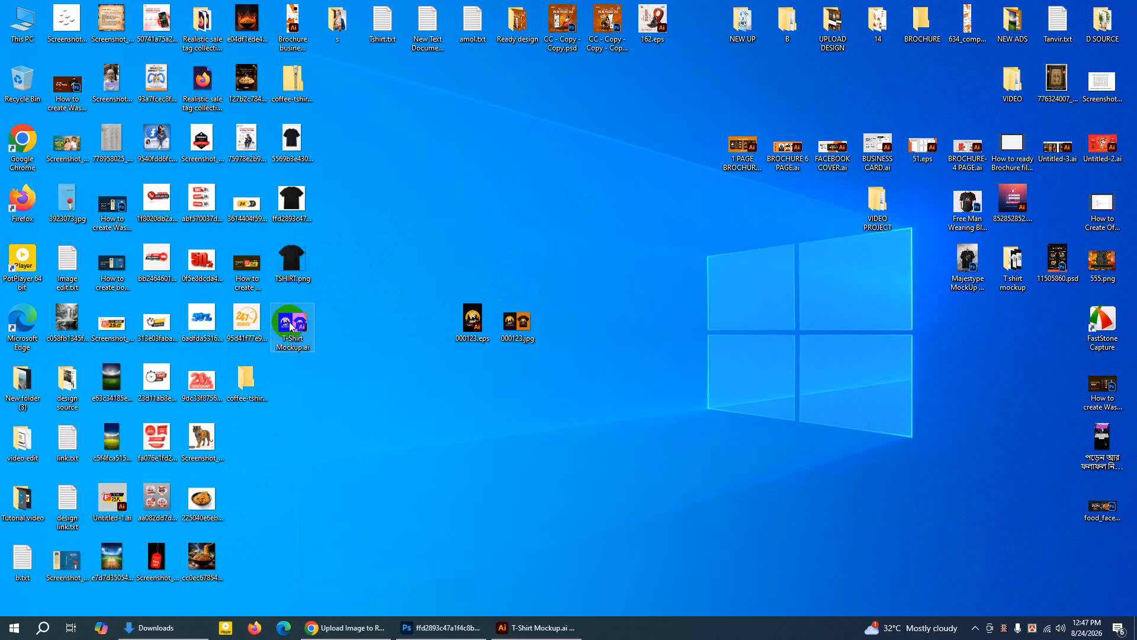
right_click(291, 326)
click(350, 501)
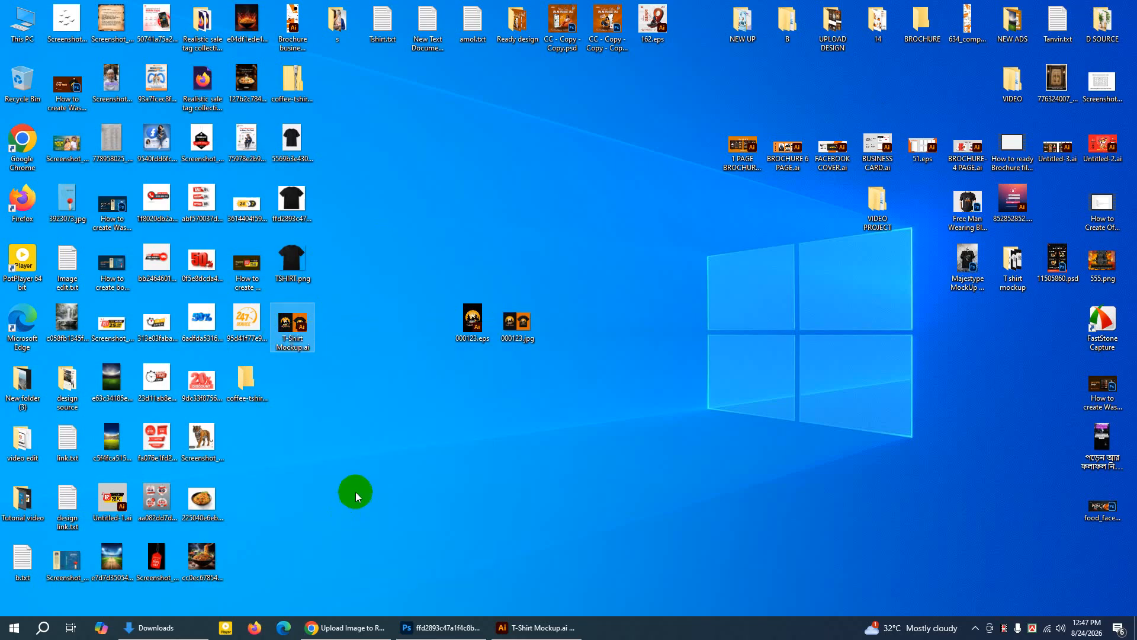
right_click(638, 250)
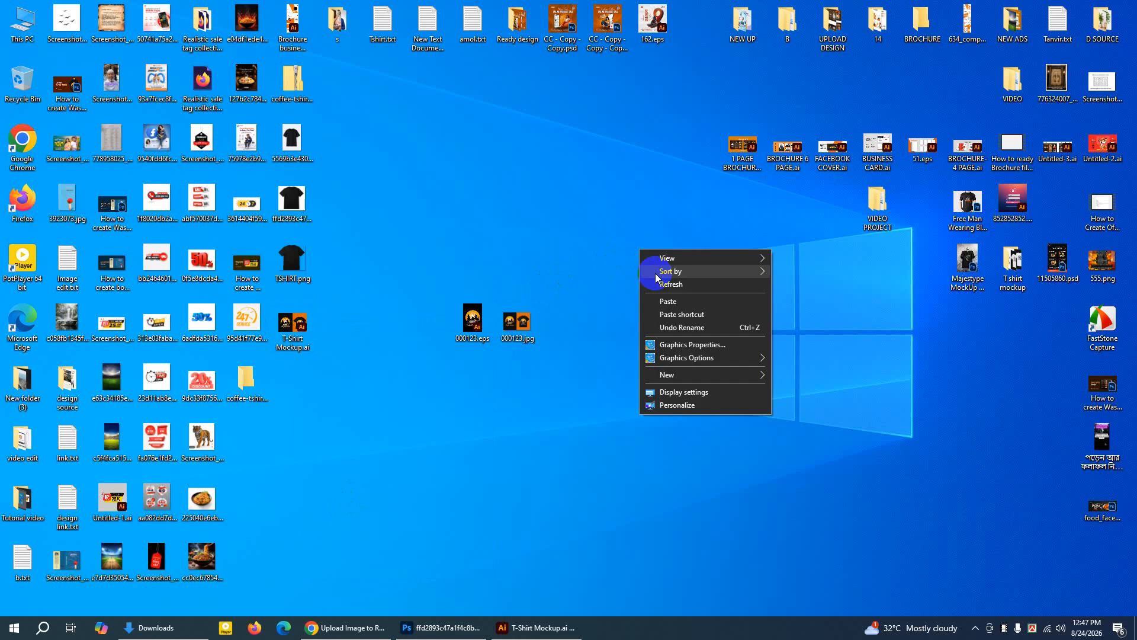
click(669, 300)
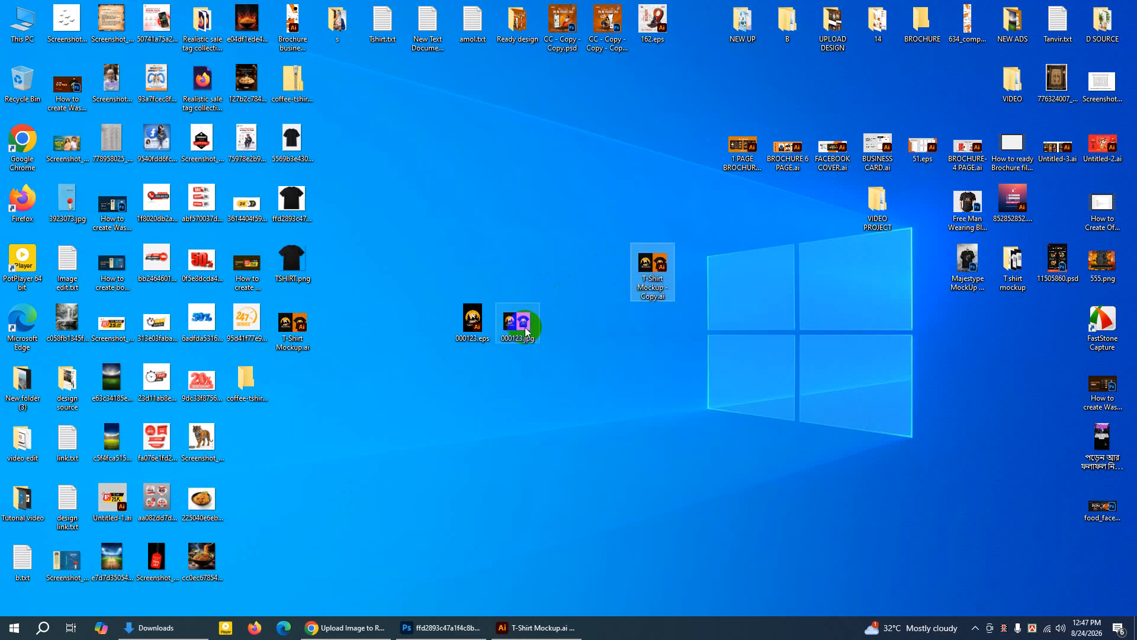
Open T-Shirt Mockup - Copy.ai in Illustrator
click(294, 326)
click(647, 267)
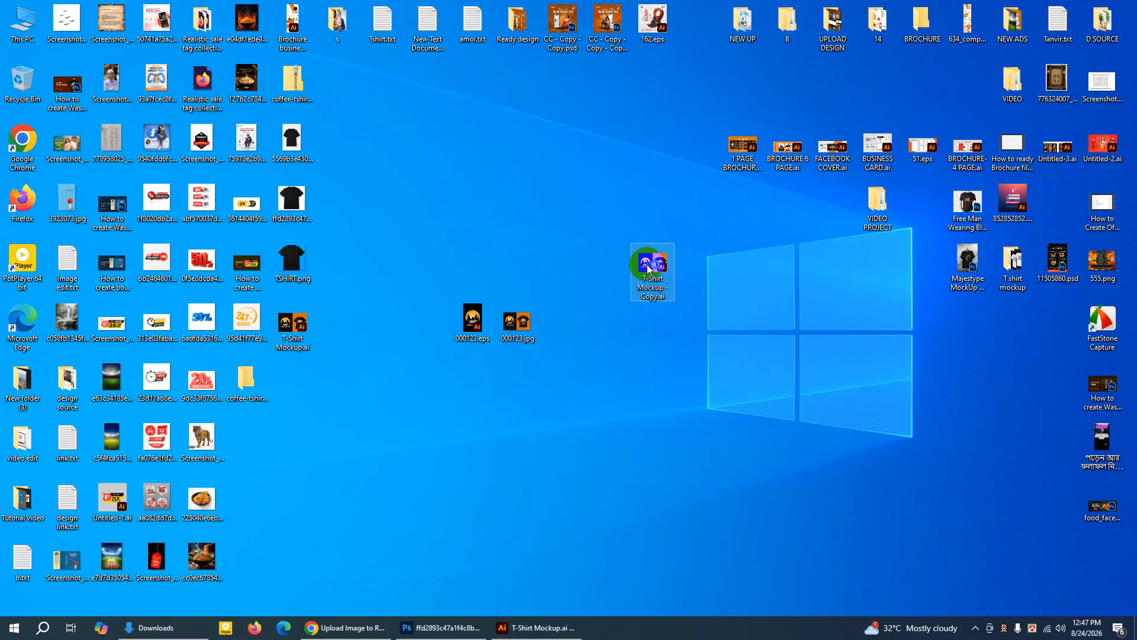
double_click(647, 268)
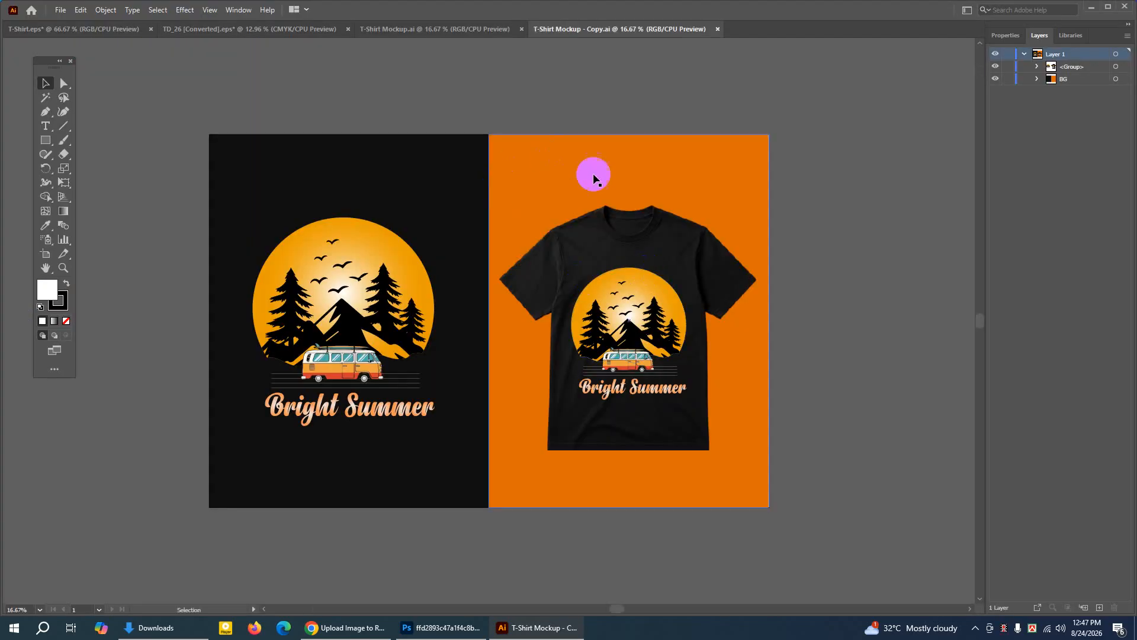
Ungroup the mockup artwork in the copied file and delete the large Bright Summer design on the black background half
click(350, 278)
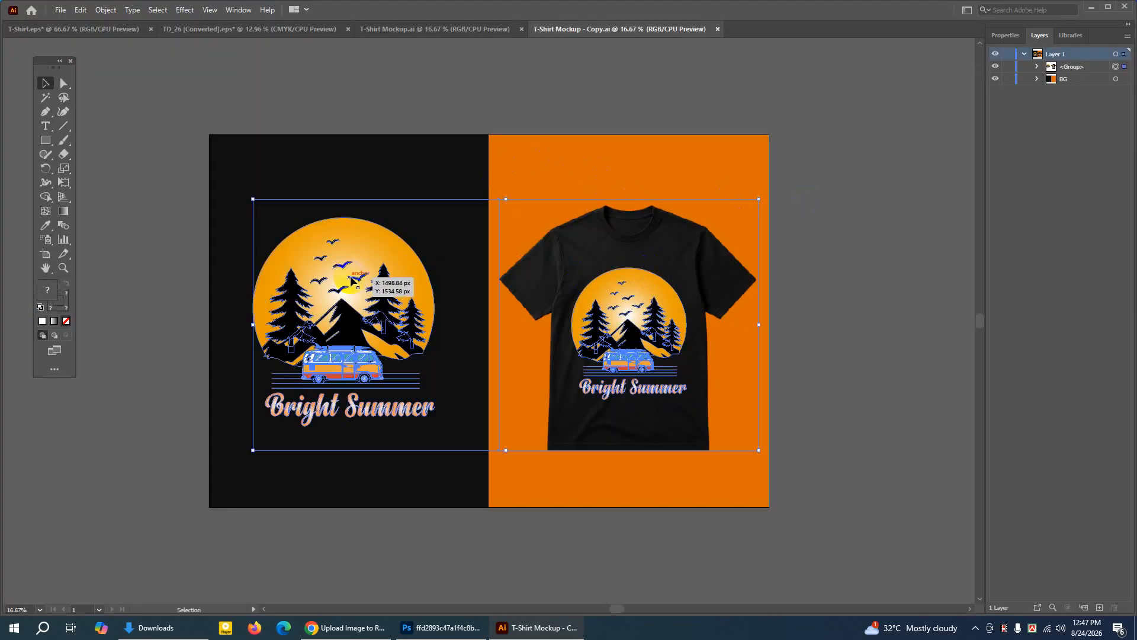
right_click(591, 271)
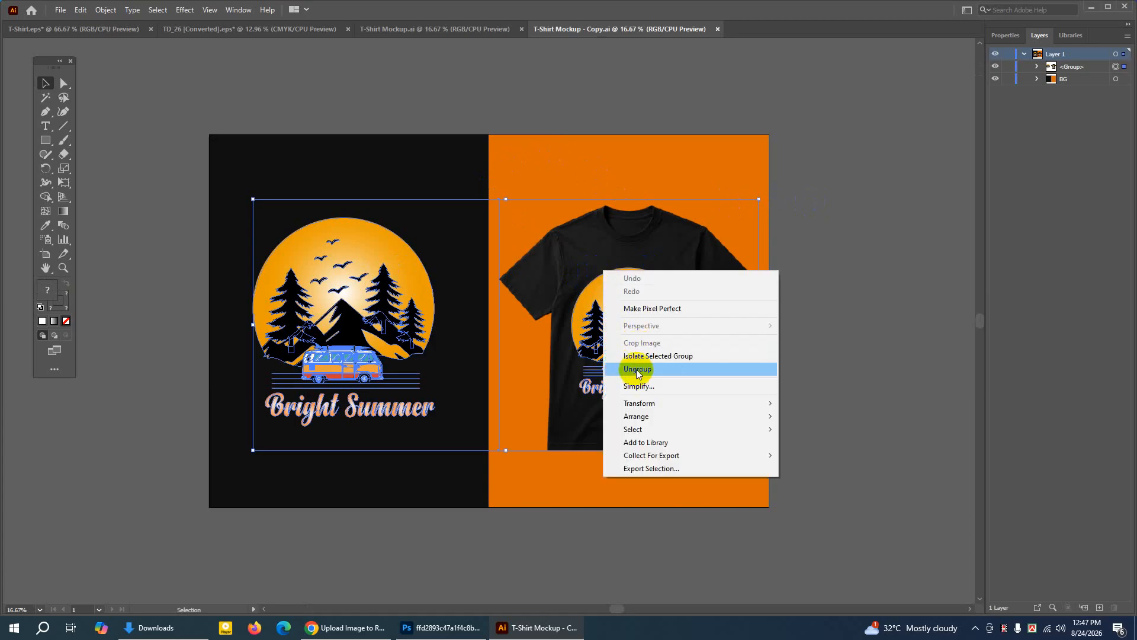
click(645, 368)
click(797, 284)
click(400, 290)
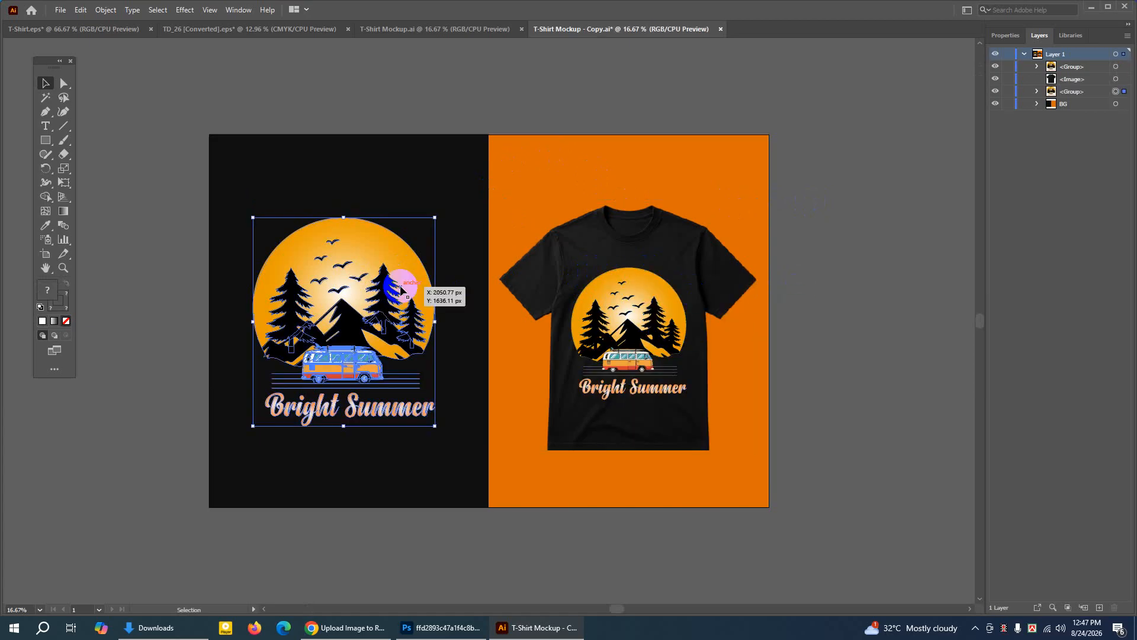
key(Delete)
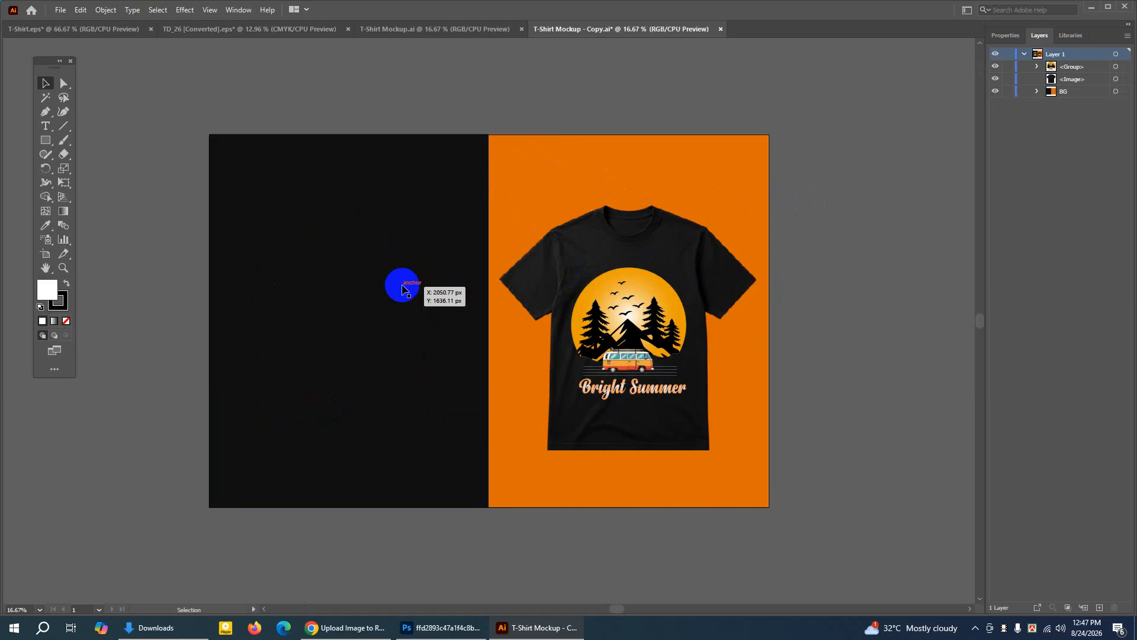
Delete the Bright Summer design from the black T-shirt, keeping the shirt image and two-colour background in the mockup copy
click(620, 314)
key(Delete)
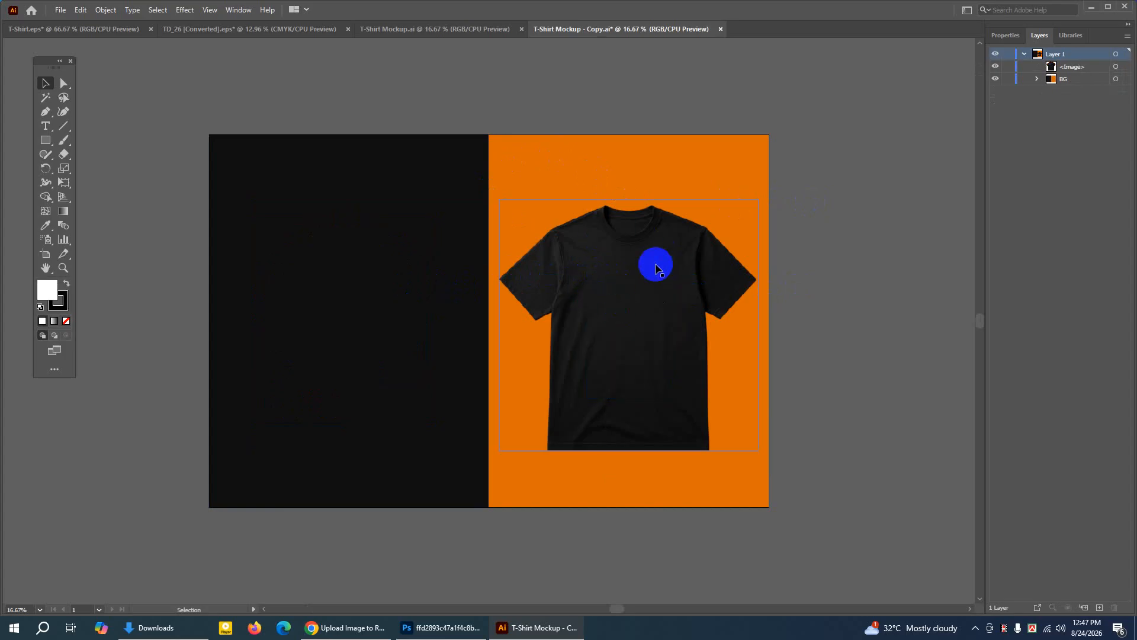
click(652, 227)
click(530, 172)
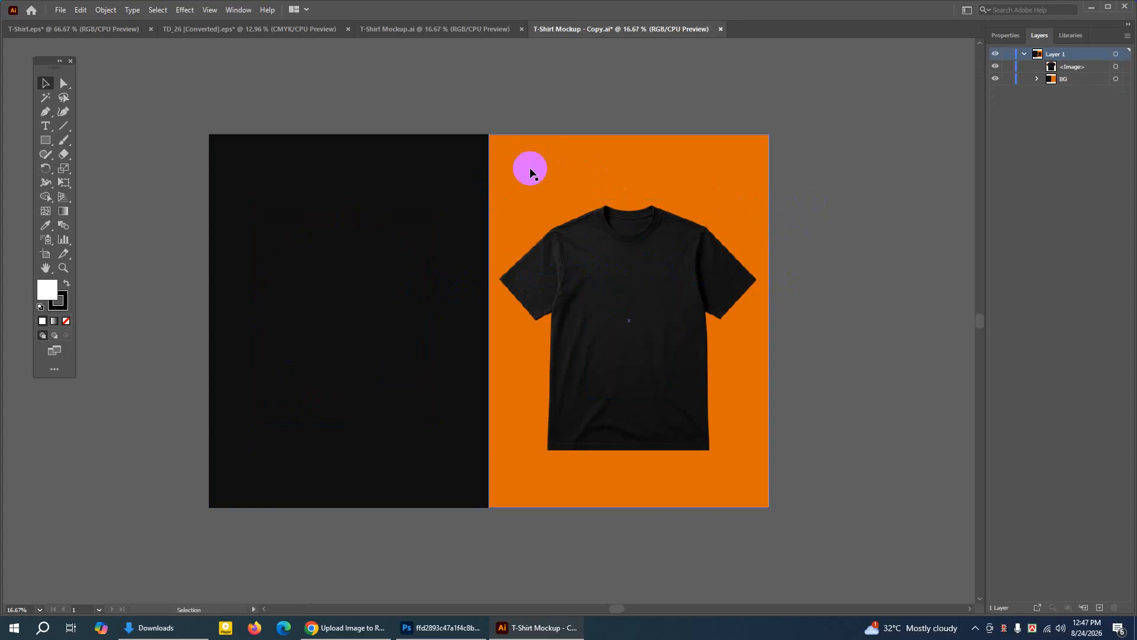
click(190, 119)
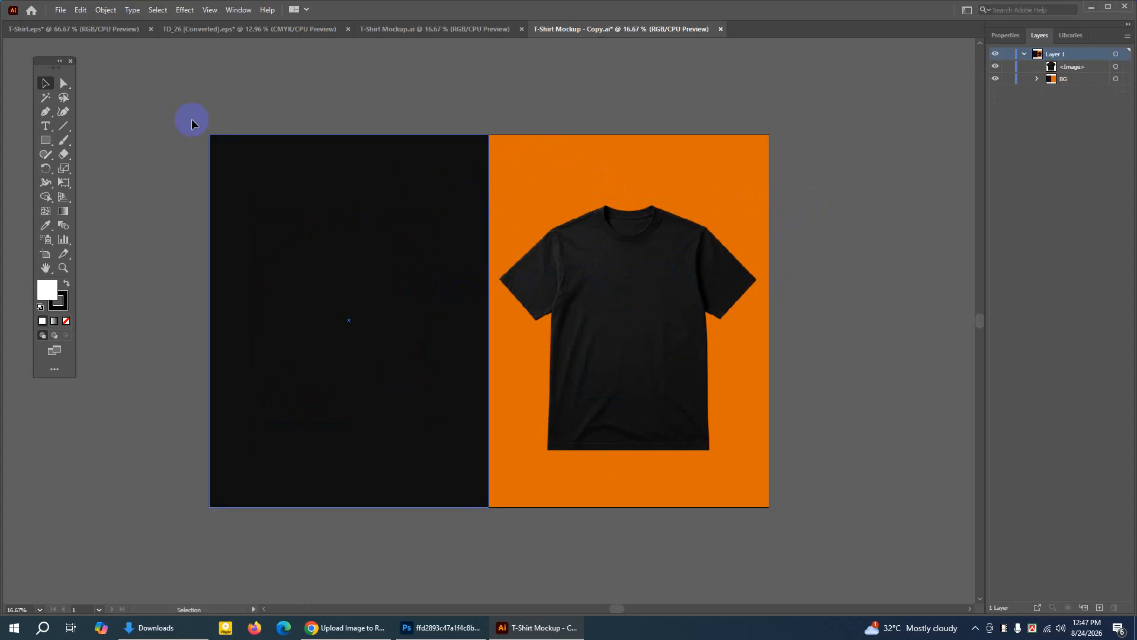
Check the T-Shirt.eps artwork against the blank mockup copy and bring up the original T-Shirt Mockup.ai document
click(83, 27)
click(503, 295)
click(628, 29)
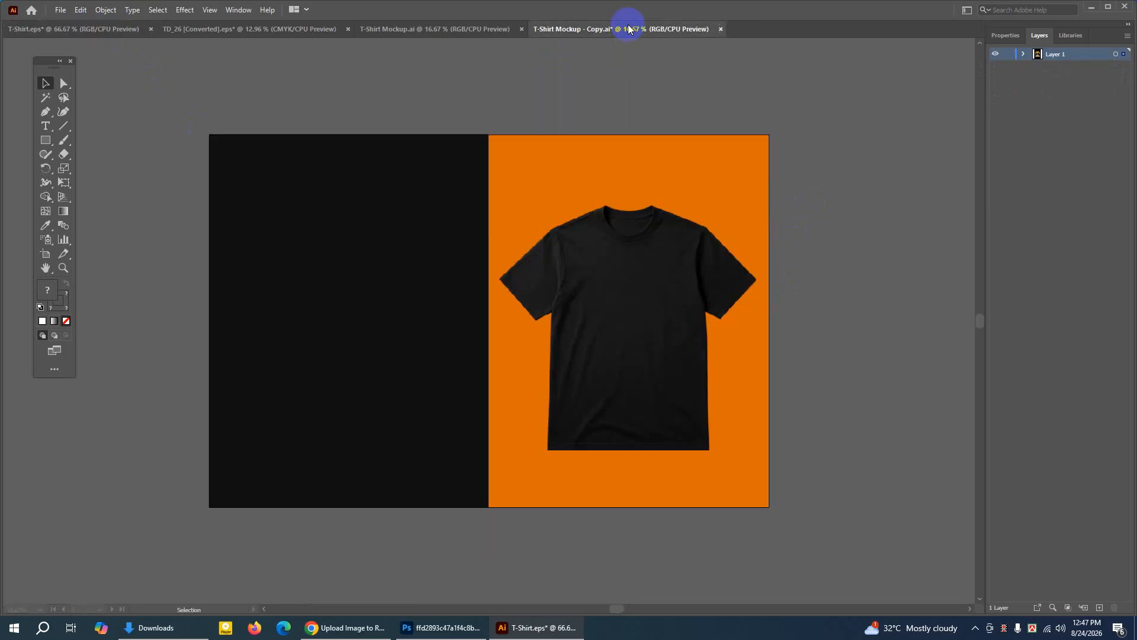
click(823, 290)
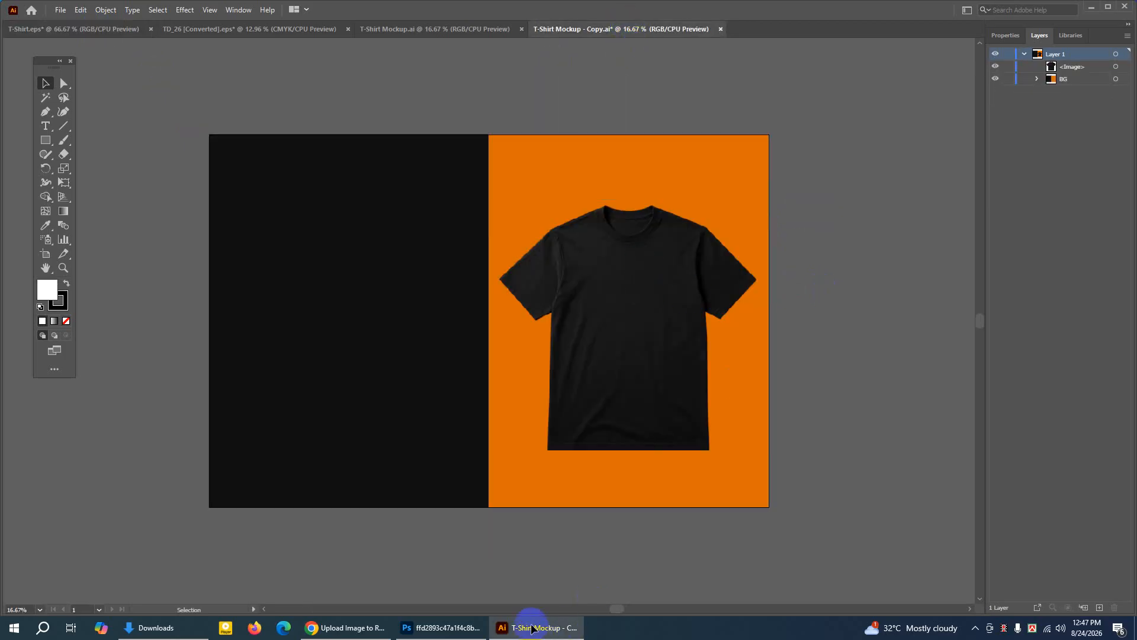
click(438, 29)
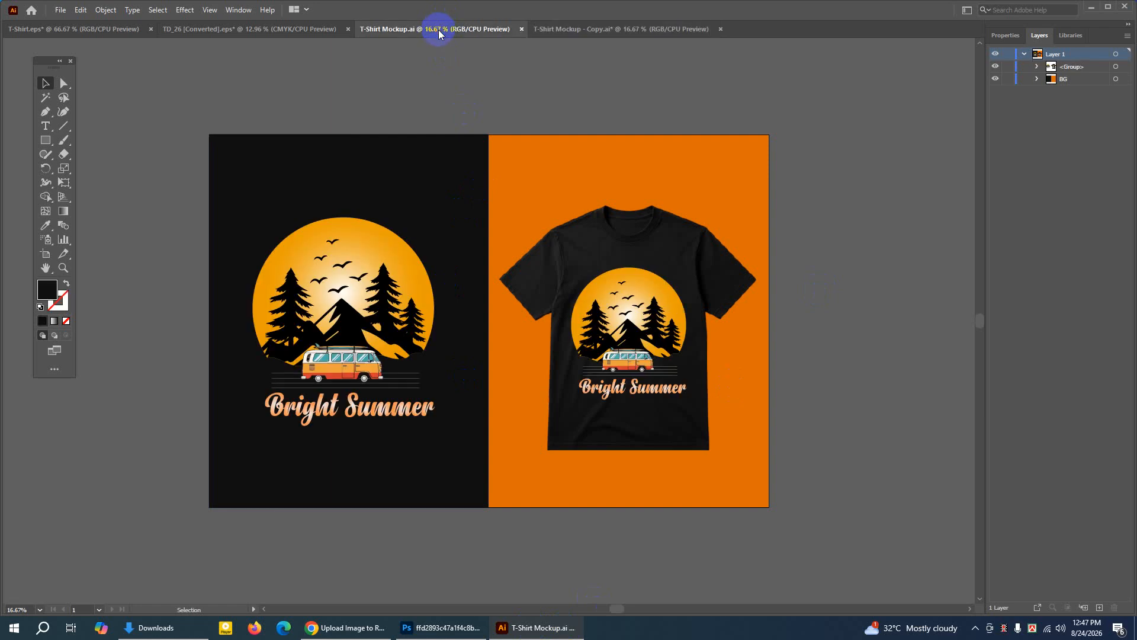